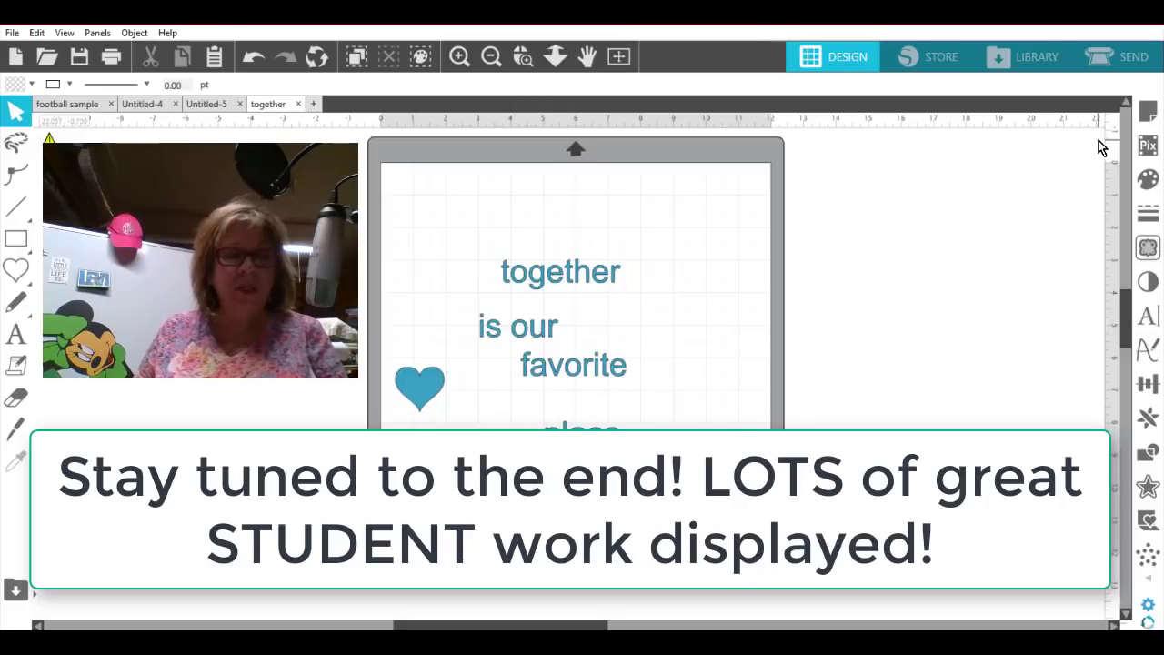
Stack the words "together", "is our", "favorite", "place" and "to be" in one column and move the heart off the mat's left edge.
{"action": "left_click_drag", "start_coordinate": [428, 391], "coordinate": [393, 218]}
{"action": "left_click_drag", "start_coordinate": [519, 280], "coordinate": [504, 249]}
{"action": "left_click_drag", "start_coordinate": [497, 336], "coordinate": [519, 294]}
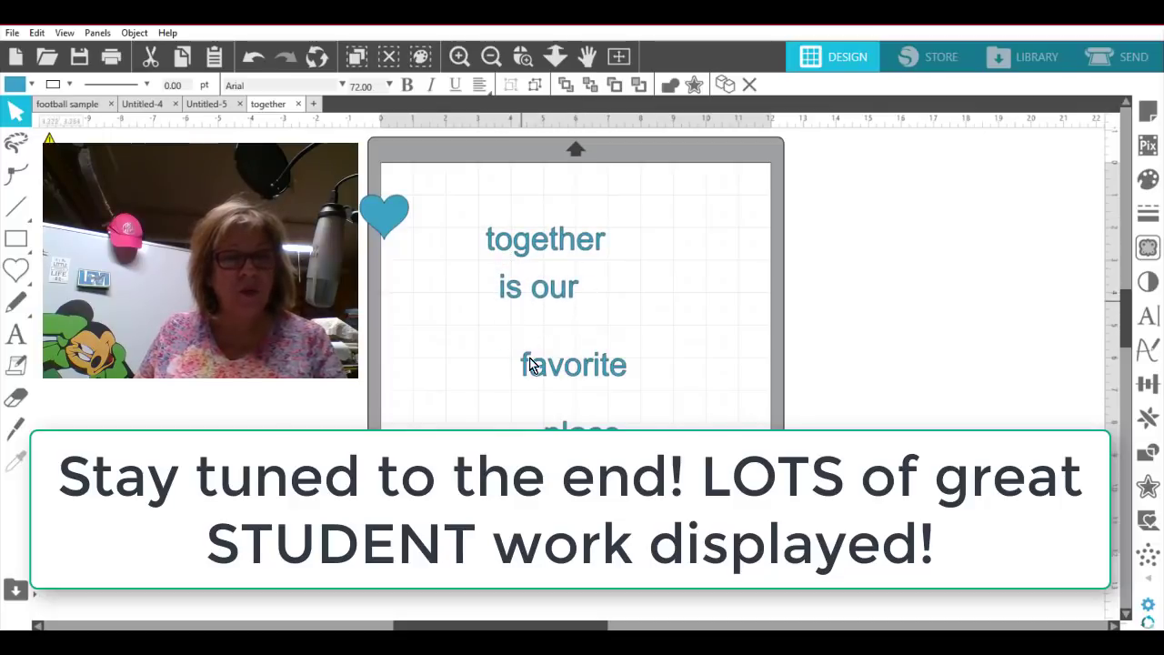
{"action": "left_click_drag", "start_coordinate": [533, 364], "coordinate": [501, 335]}
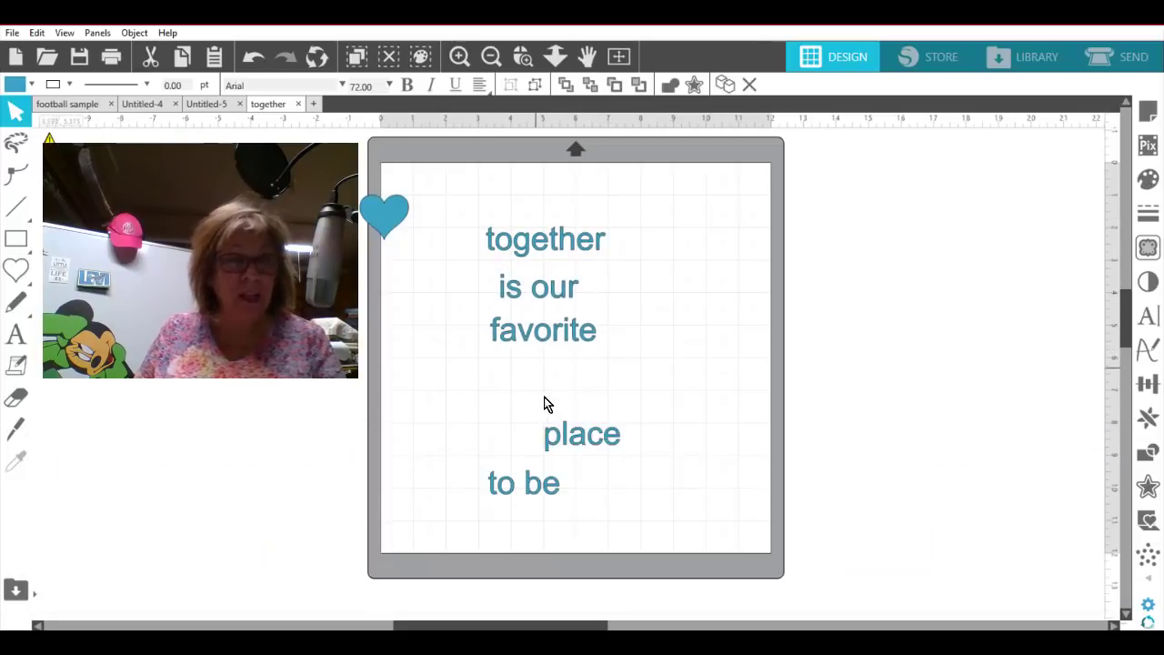
{"action": "left_click_drag", "start_coordinate": [551, 435], "coordinate": [516, 382]}
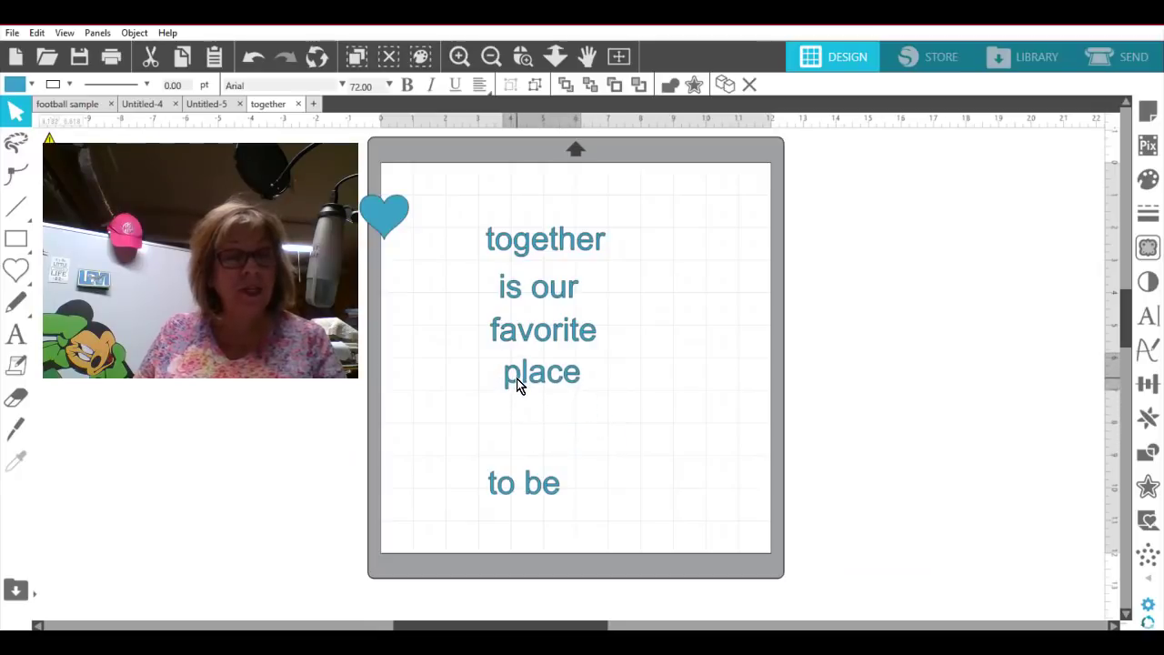
{"action": "left_click_drag", "start_coordinate": [501, 478], "coordinate": [519, 424]}
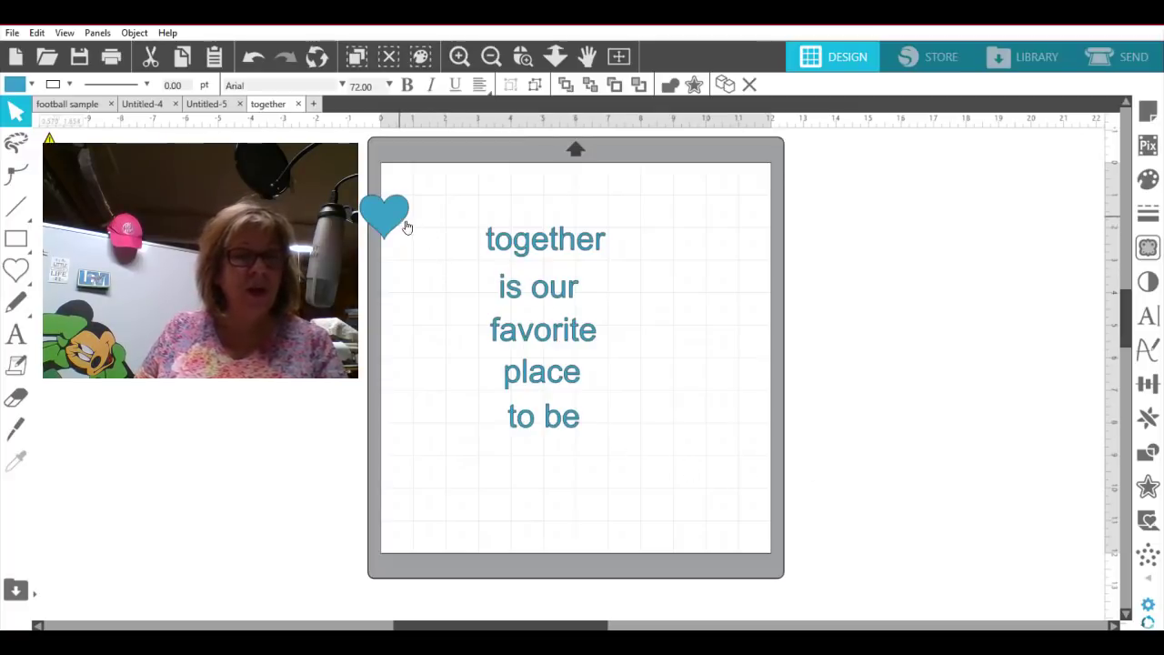
{"action": "left_click_drag", "start_coordinate": [406, 225], "coordinate": [370, 227]}
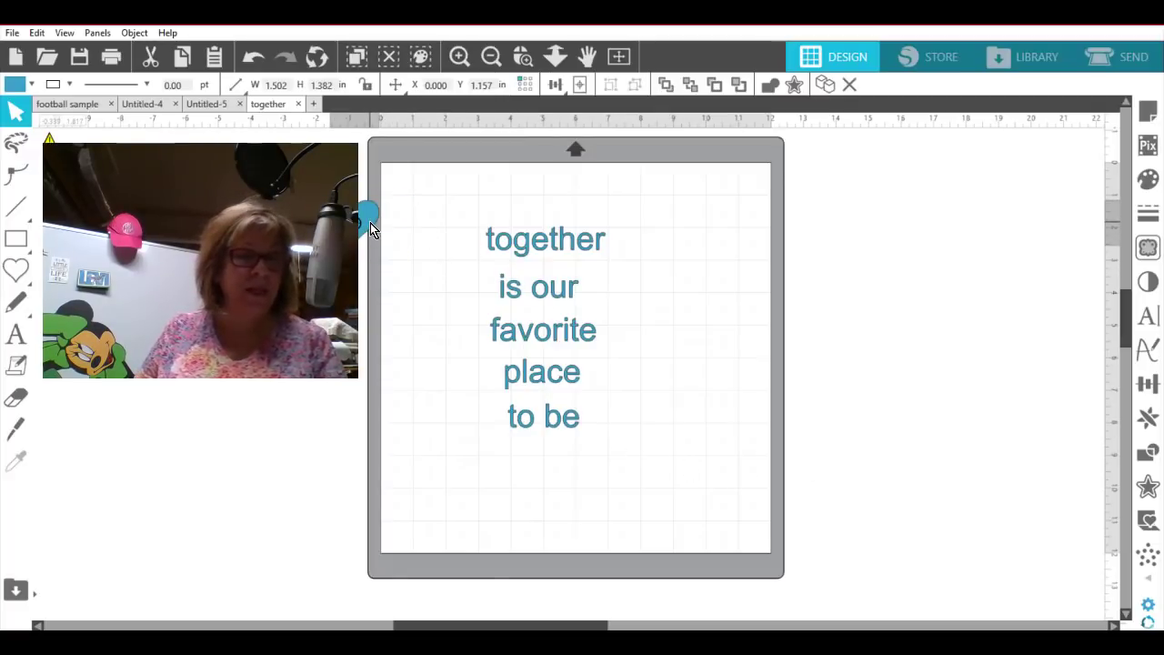
{"action": "left_click", "coordinate": [389, 218]}
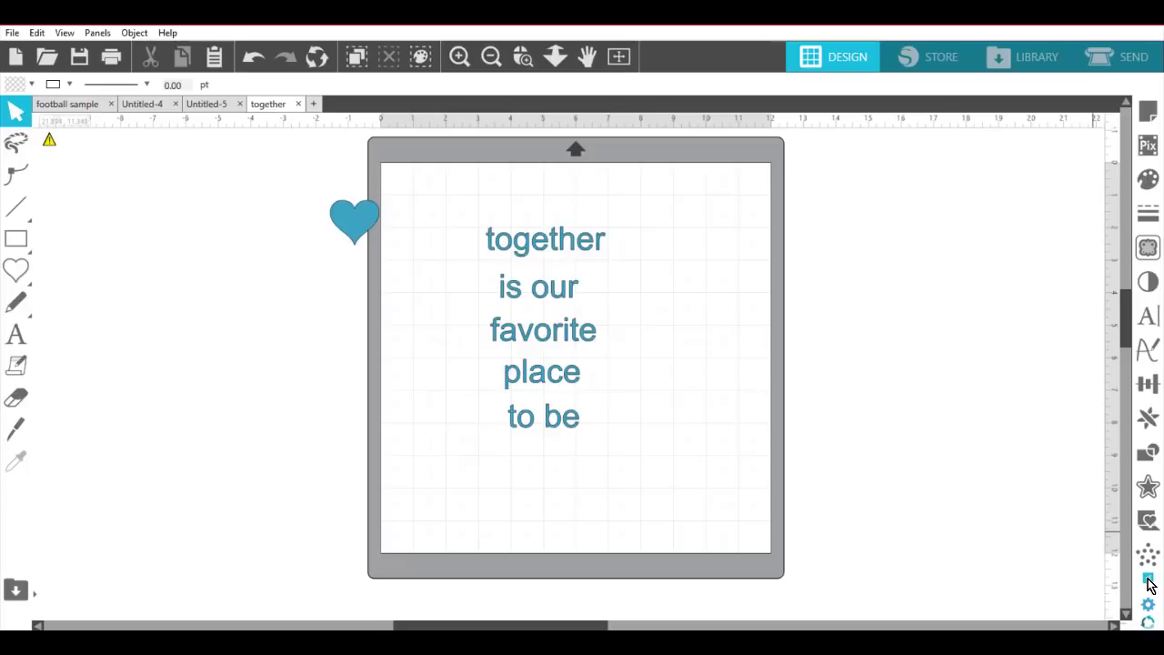
Show the Layers panel and place it beside the mat.
{"action": "left_click", "coordinate": [1147, 580]}
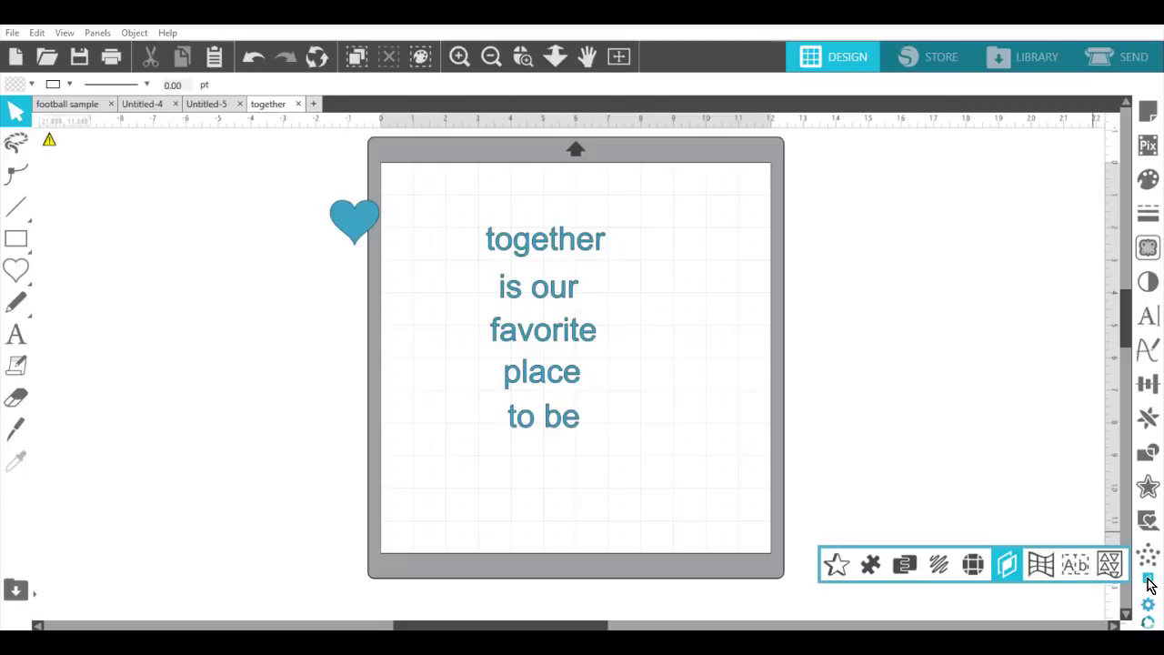
{"action": "left_click", "coordinate": [1007, 567]}
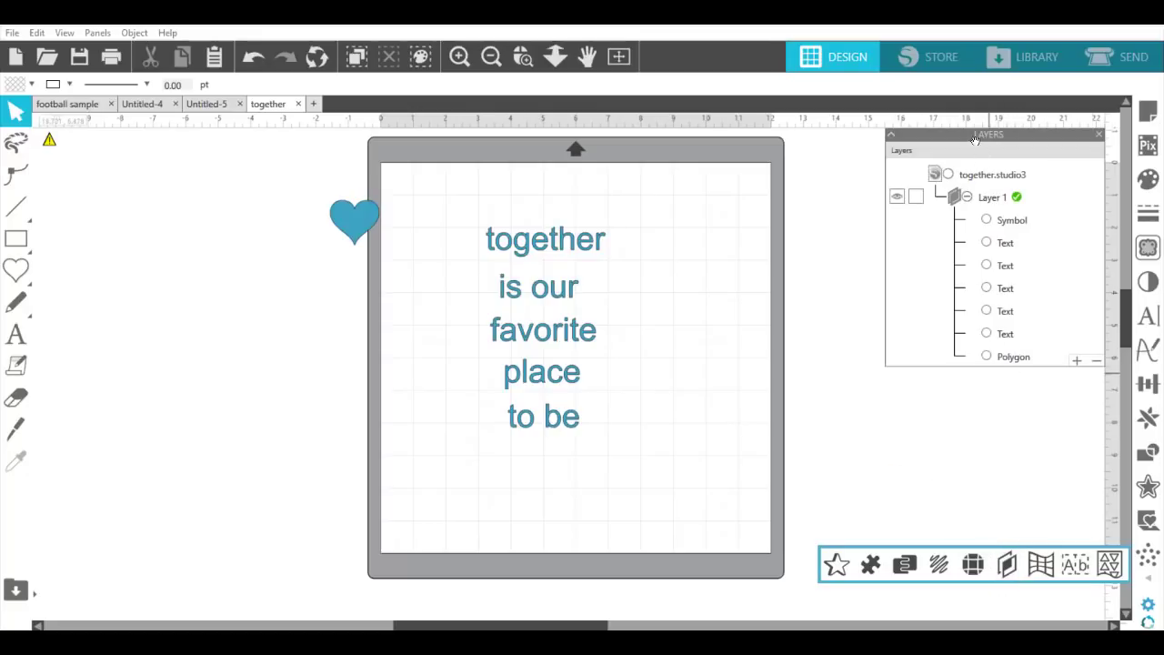
{"action": "left_click_drag", "start_coordinate": [969, 136], "coordinate": [890, 160]}
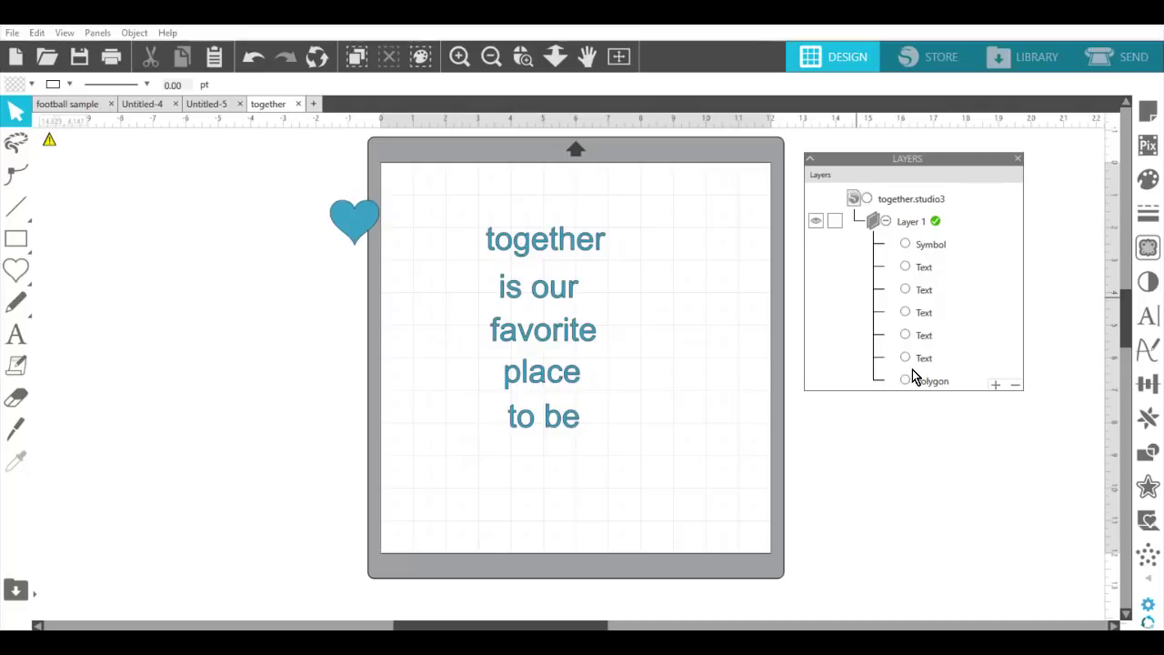
Move the heart onto the mat's upper-left corner and rename its layer entry "heart".
{"action": "left_click", "coordinate": [930, 247]}
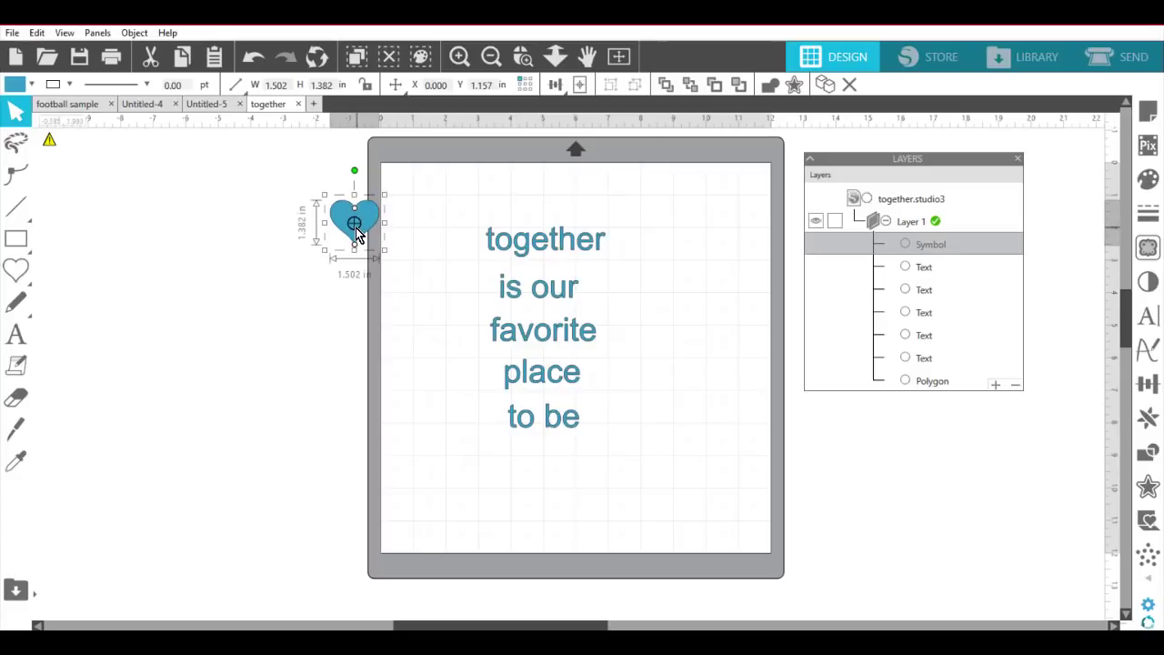
{"action": "left_click_drag", "start_coordinate": [358, 214], "coordinate": [429, 199]}
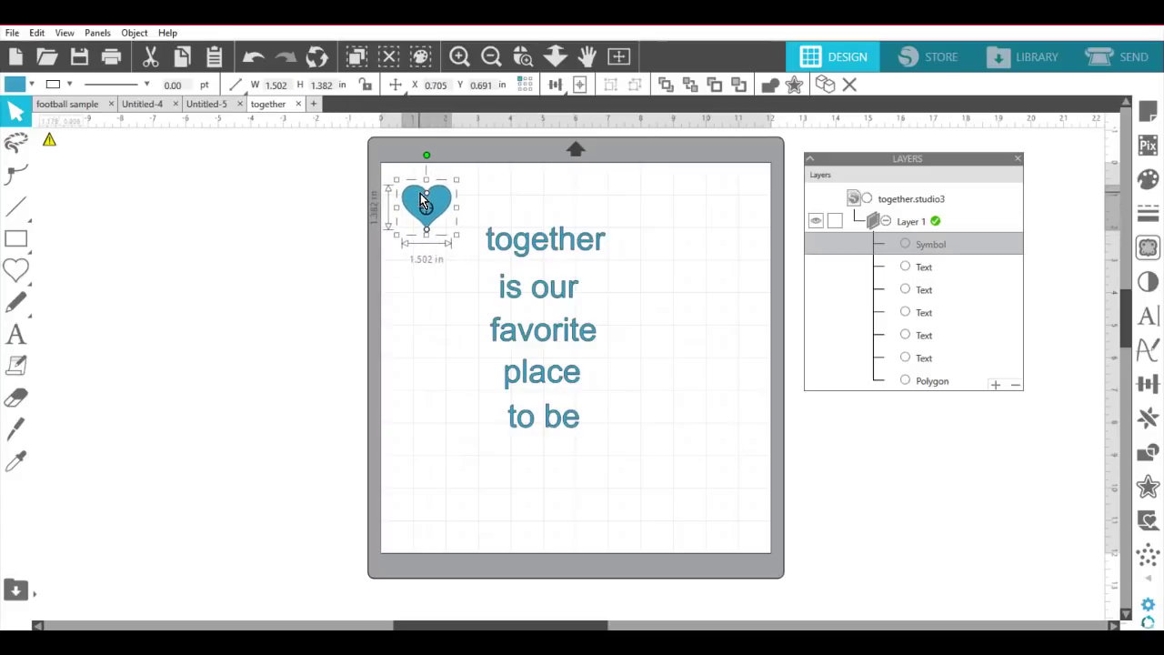
{"action": "double_click", "coordinate": [940, 244]}
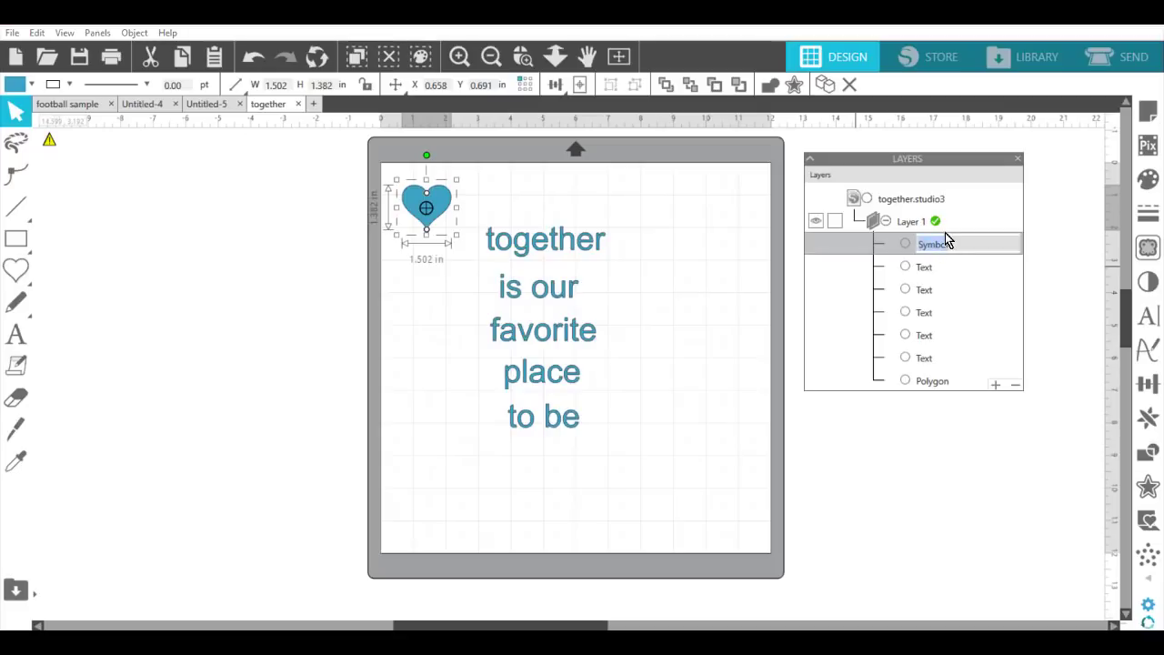
{"action": "type", "text": "heart"}
{"action": "key", "text": "Return"}
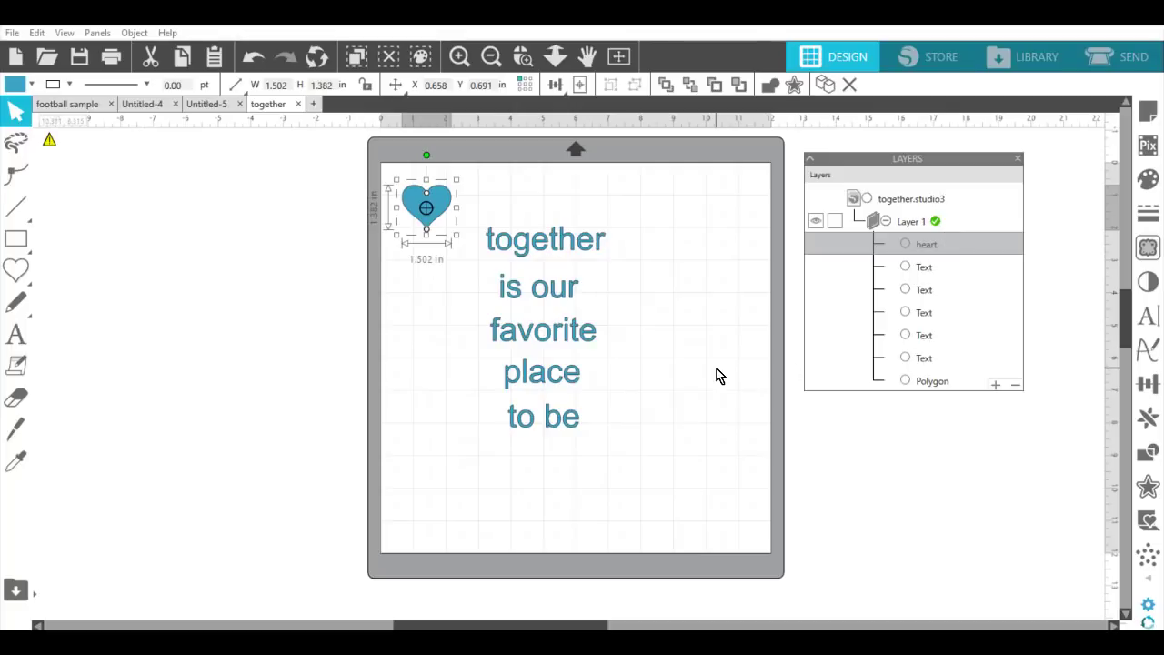
Rename the layer entry of the topmost word as "together".
{"action": "left_click", "coordinate": [717, 369]}
{"action": "left_click", "coordinate": [564, 244]}
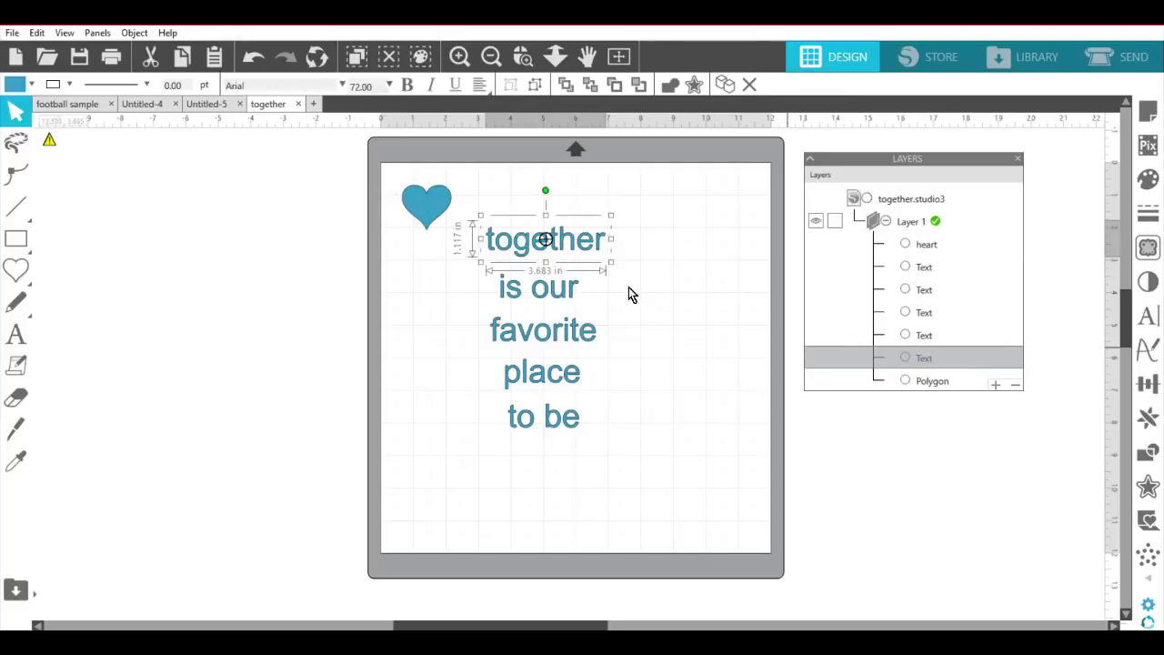
{"action": "double_click", "coordinate": [939, 360]}
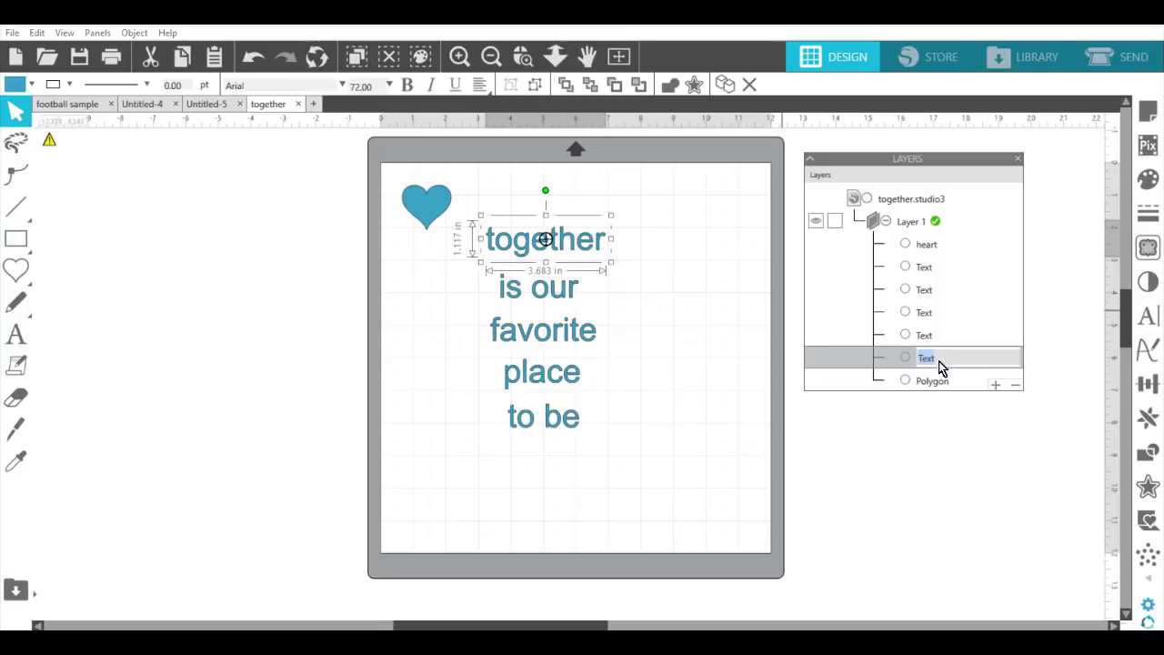
{"action": "type", "text": "toe"}
{"action": "key", "text": "BackSpace"}
{"action": "type", "text": "gh"}
Rename the layer entries of the second and third text lines as "is our" and "favorite".
{"action": "left_click", "coordinate": [540, 291]}
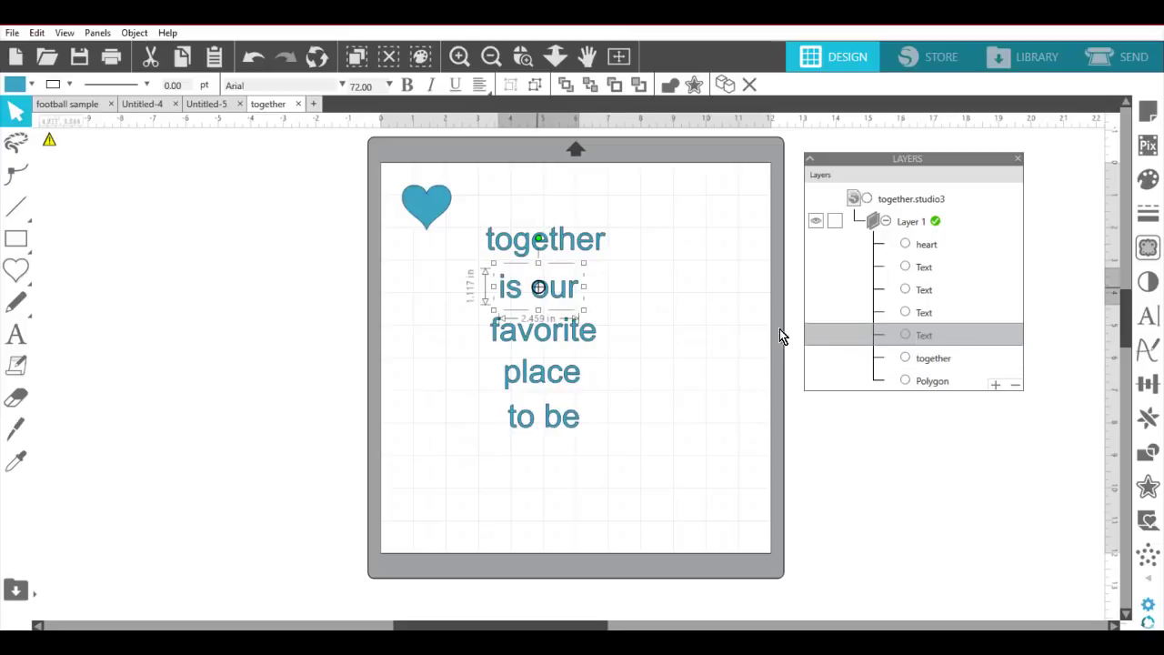
{"action": "double_click", "coordinate": [940, 333]}
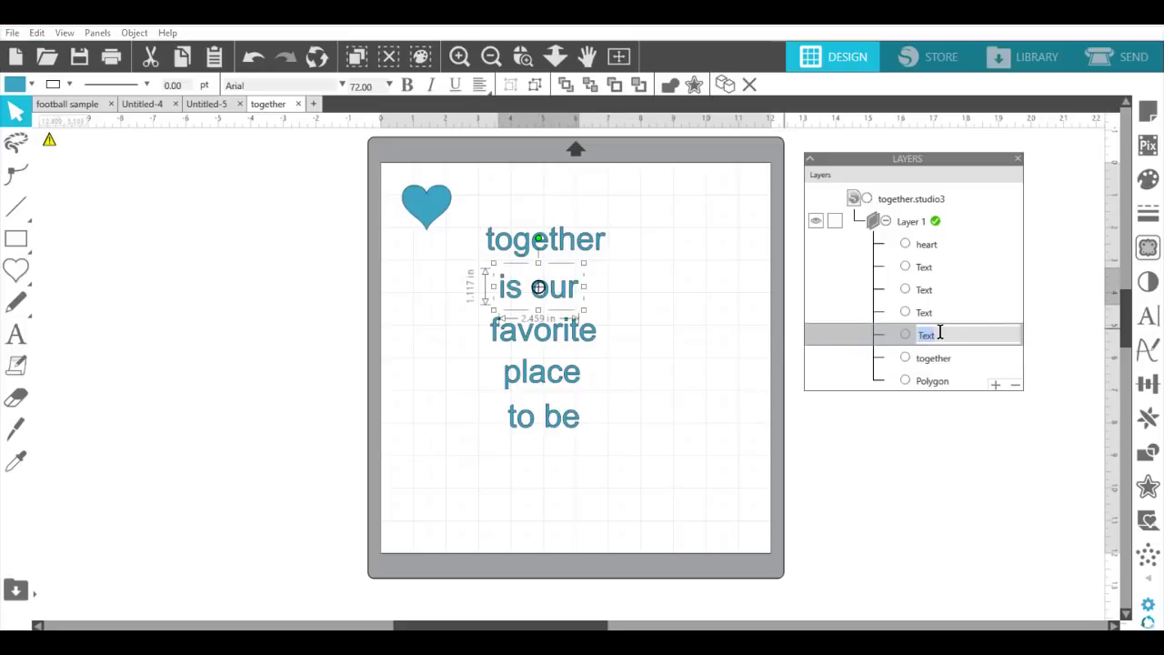
{"action": "type", "text": "is our"}
{"action": "key", "text": "Return"}
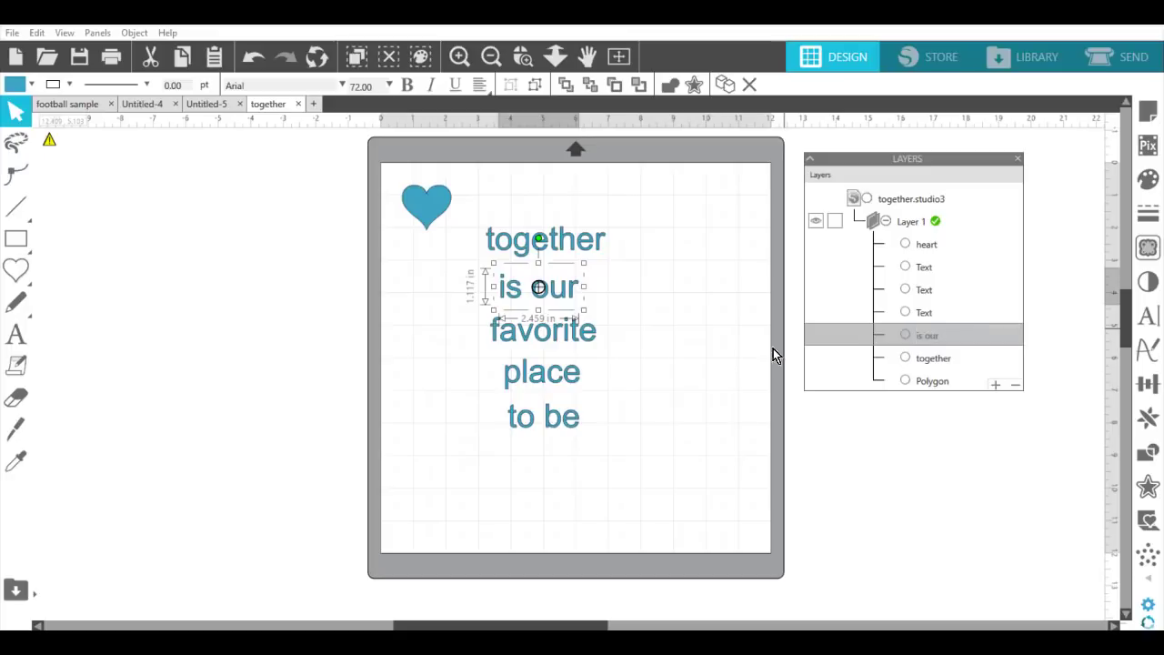
{"action": "left_click", "coordinate": [567, 338]}
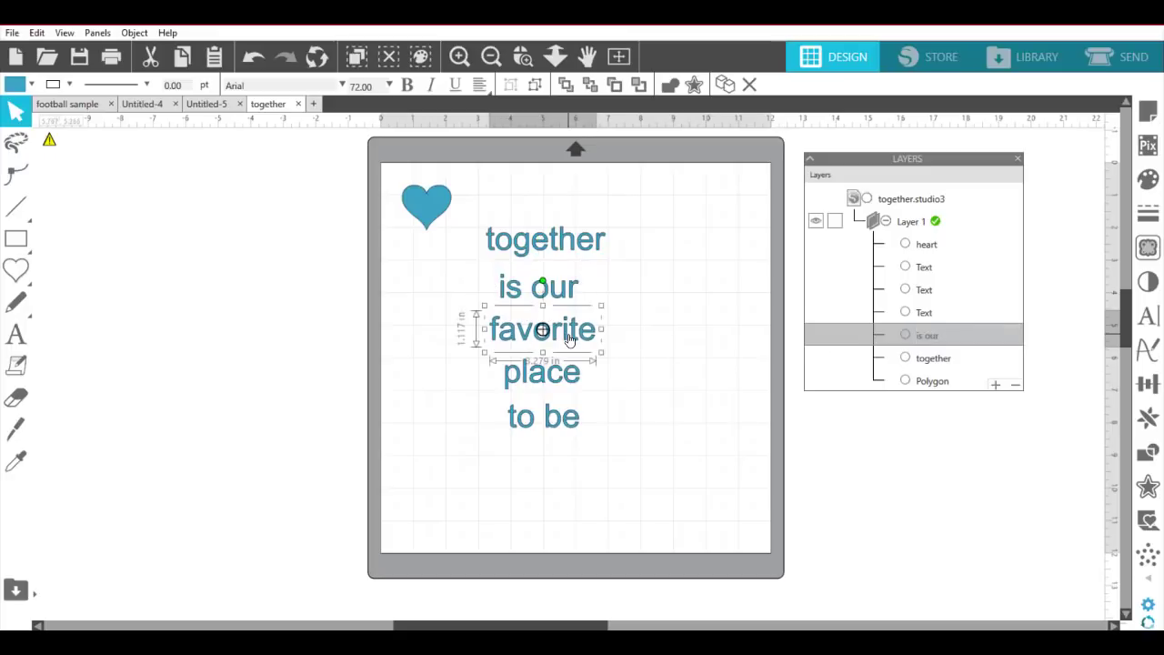
{"action": "double_click", "coordinate": [916, 319]}
{"action": "type", "text": "favorite"}
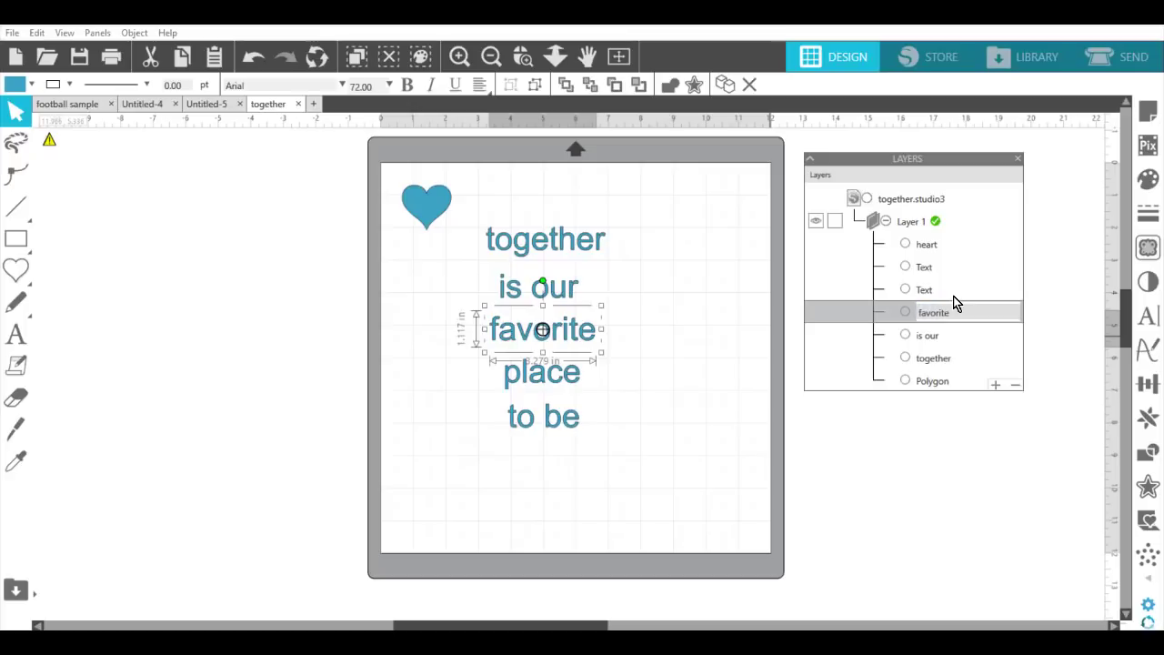
{"action": "key", "text": "Return"}
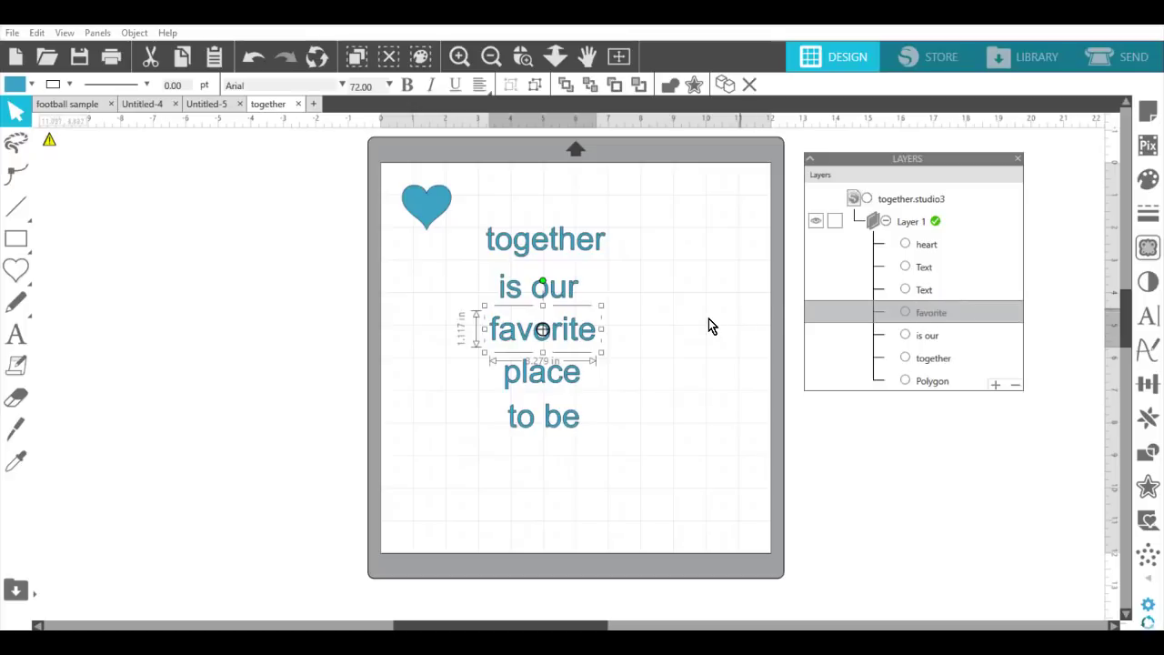
Rename the layer entry of the fourth text line as "place".
{"action": "left_click", "coordinate": [537, 378]}
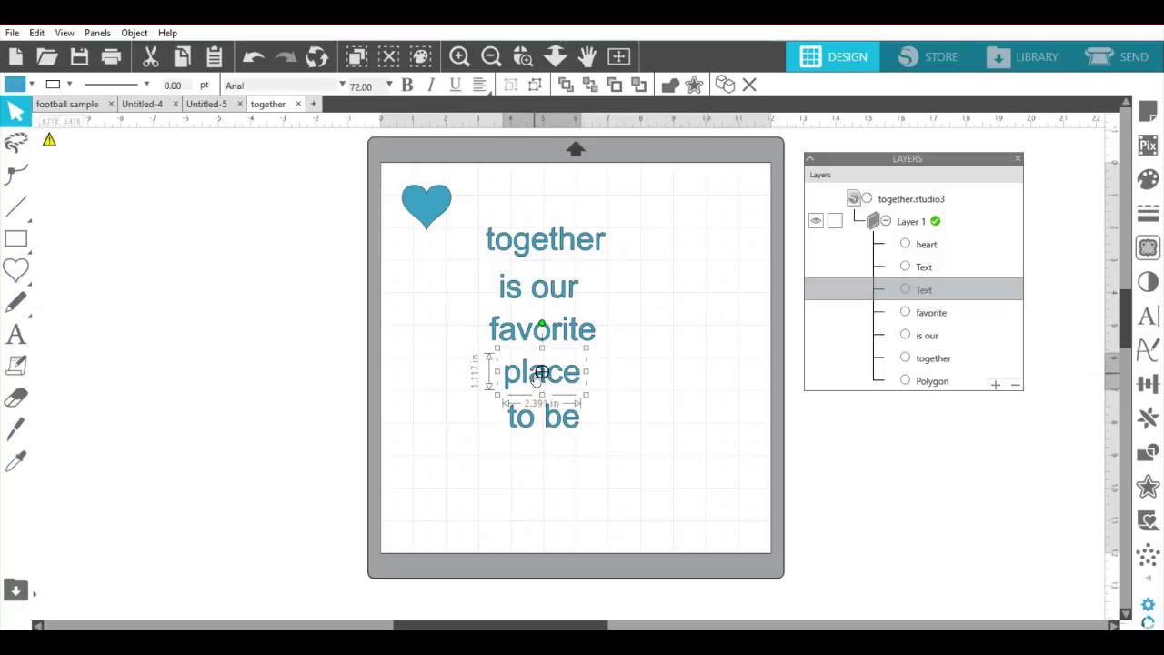
{"action": "double_click", "coordinate": [934, 292]}
{"action": "type", "text": "plac"}
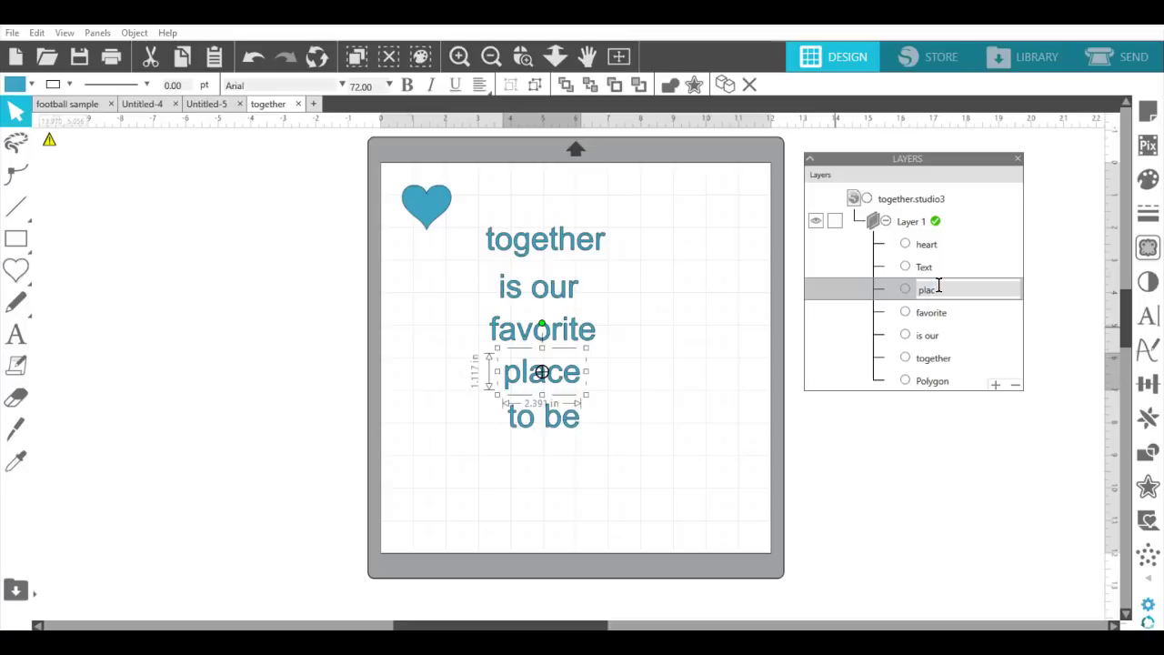
{"action": "type", "text": "e"}
{"action": "key", "text": "Return"}
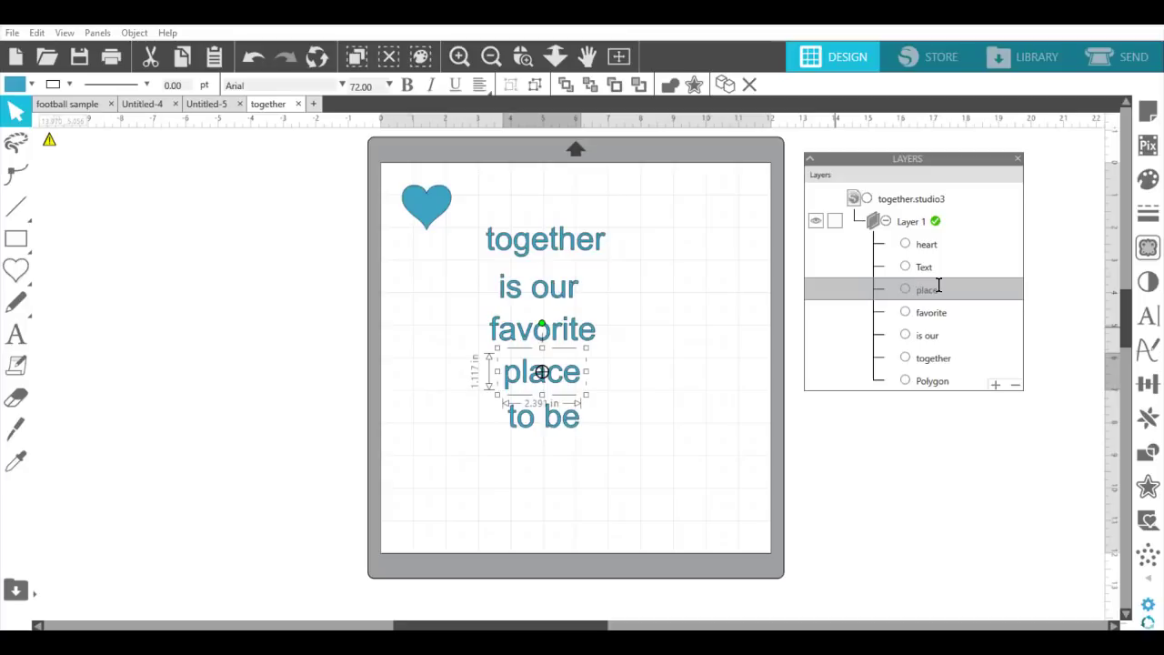
Rename the layer entry of the last text line as "to be".
{"action": "left_click", "coordinate": [539, 289]}
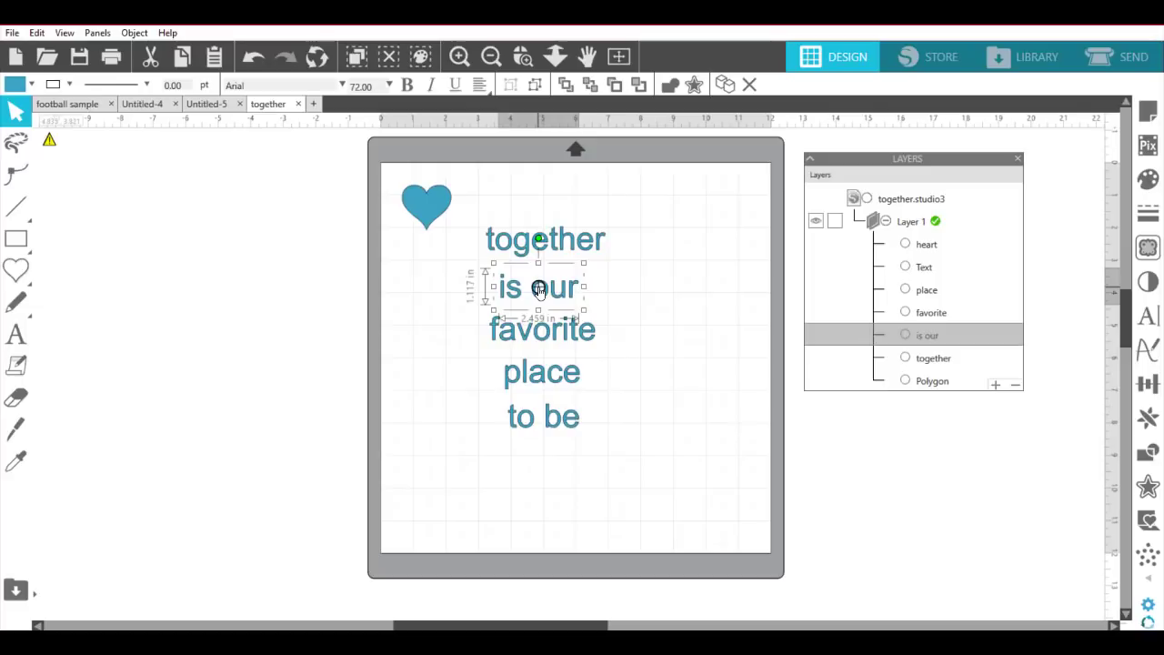
{"action": "left_click", "coordinate": [545, 240]}
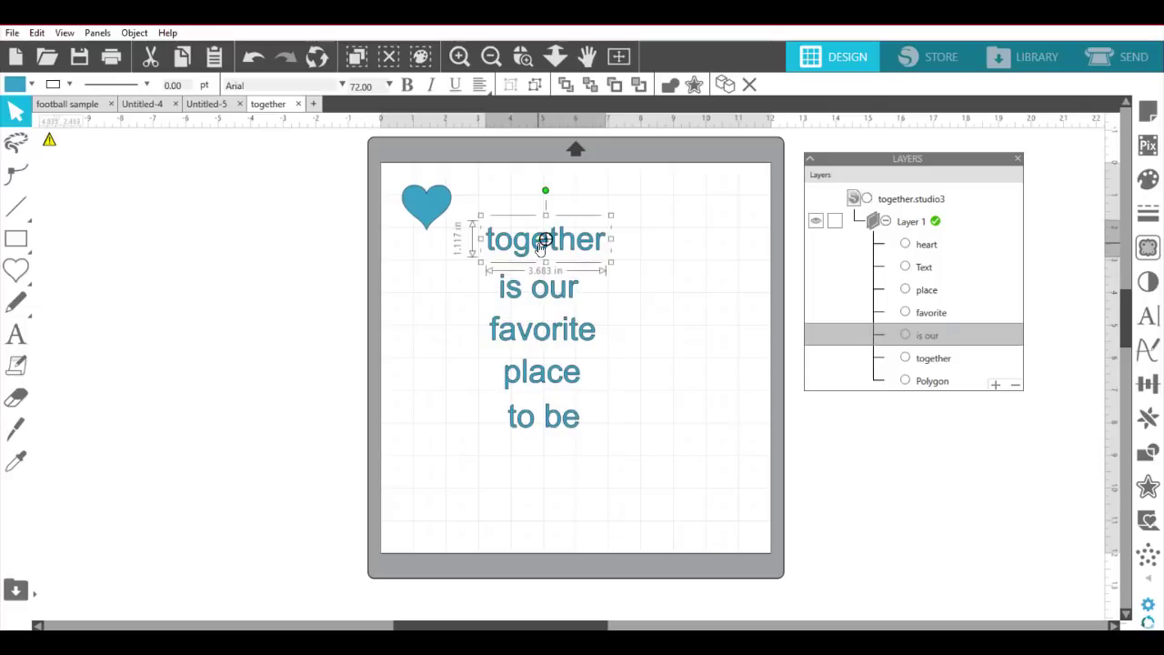
{"action": "left_click", "coordinate": [929, 269]}
{"action": "double_click", "coordinate": [928, 267]}
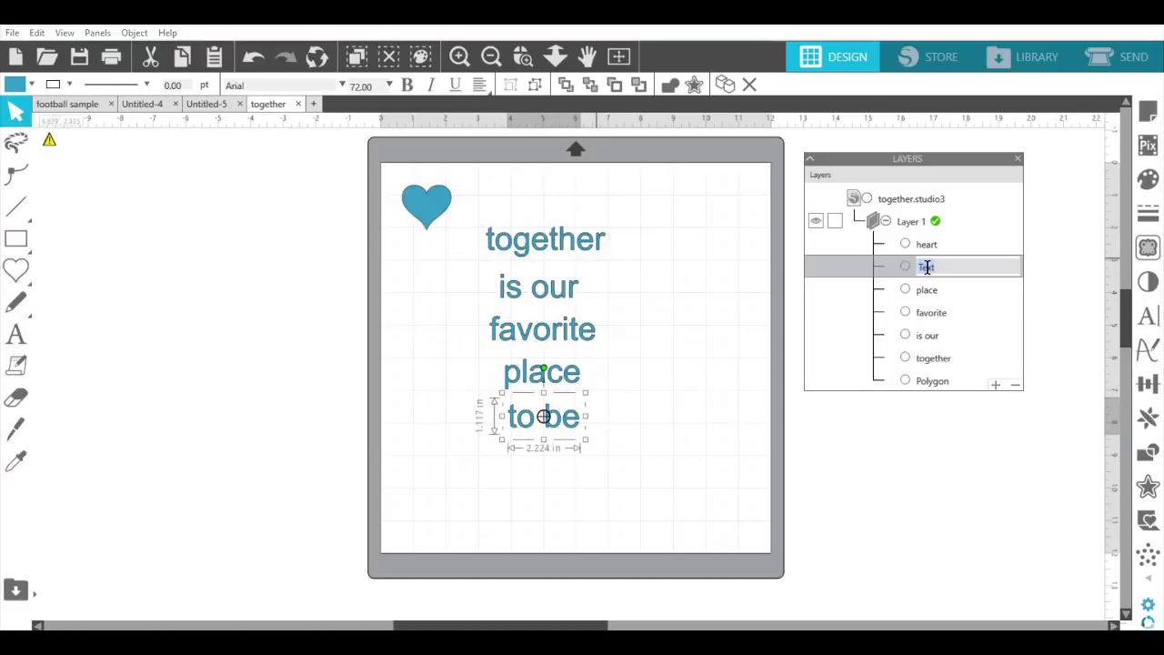
{"action": "type", "text": "to be"}
{"action": "key", "text": "Return"}
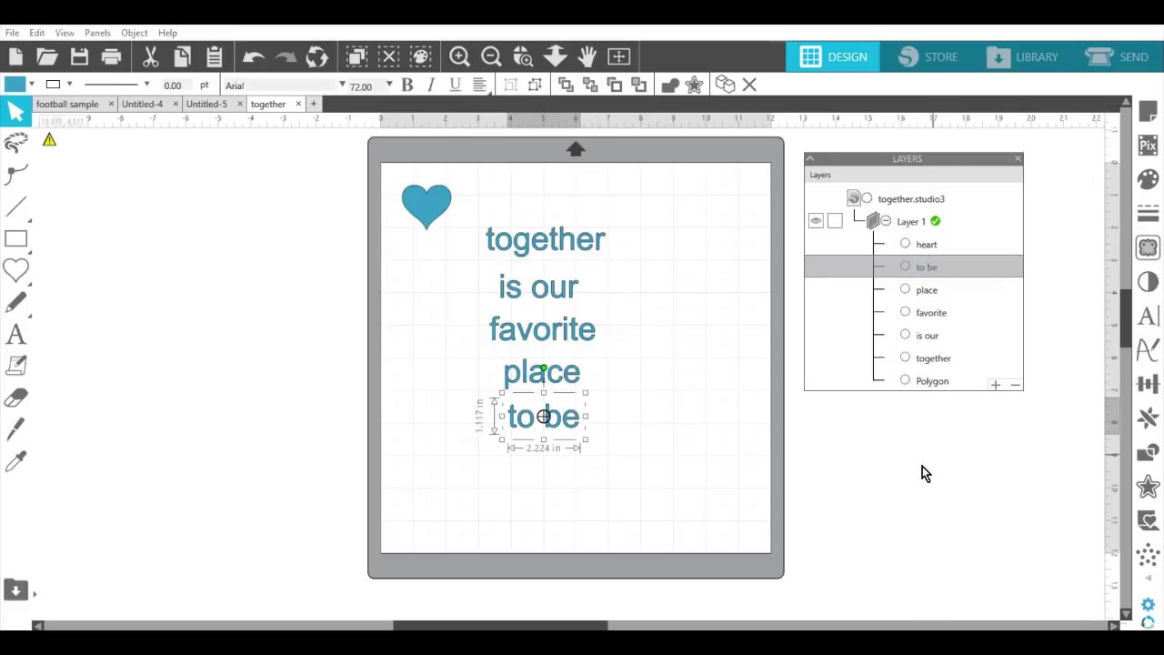
Delete the tiny stray polygon beside the word "place".
{"action": "double_click", "coordinate": [932, 382]}
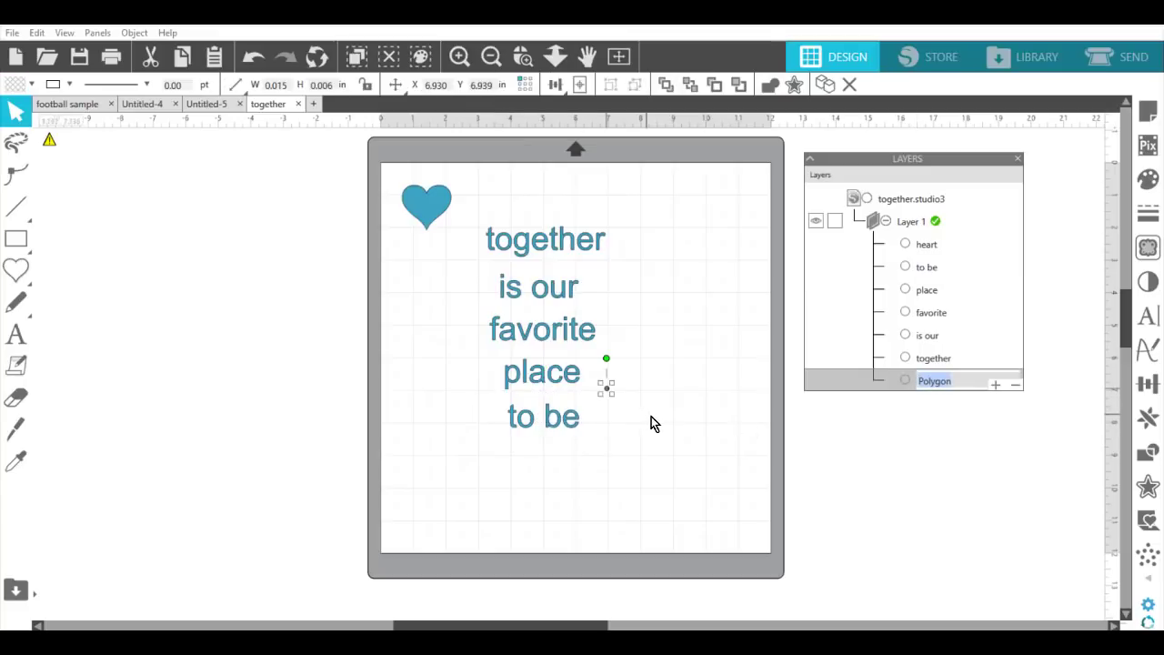
{"action": "left_click", "coordinate": [904, 398]}
{"action": "left_click", "coordinate": [937, 381]}
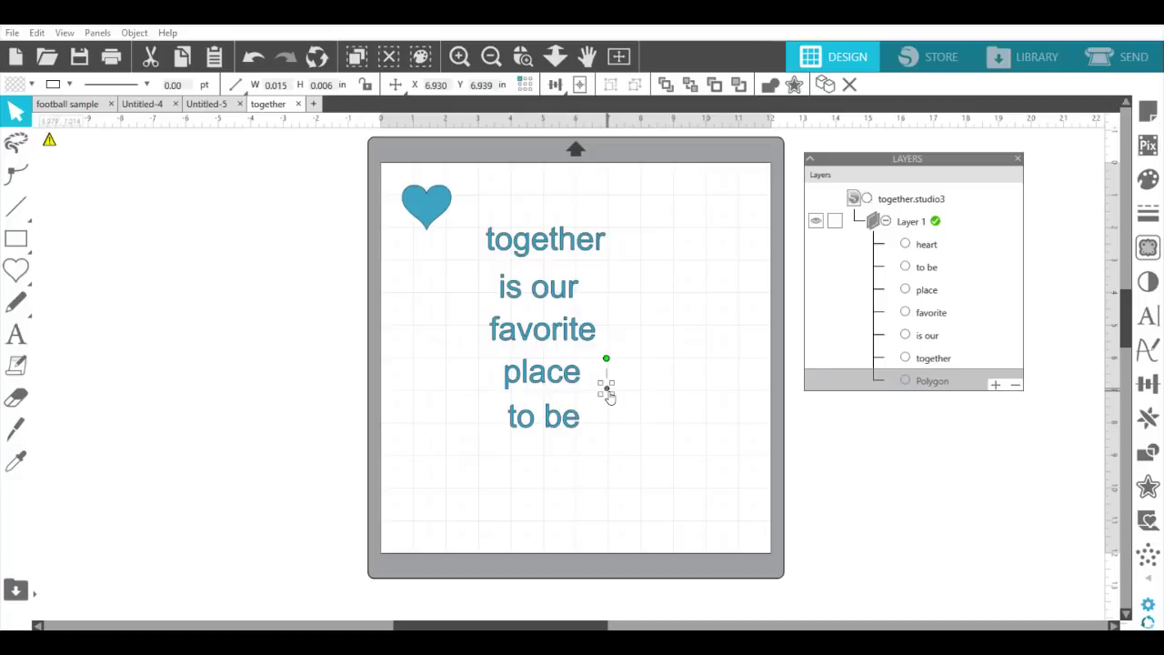
{"action": "key", "text": "Delete"}
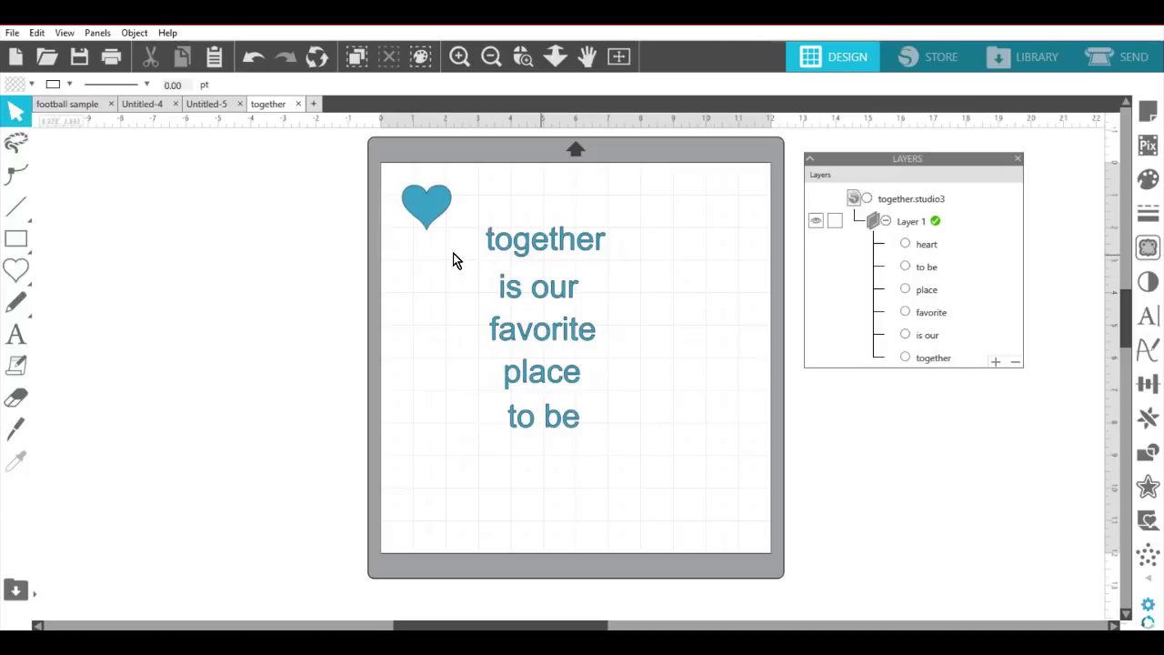
Add two new empty layers to the together.studio3 document above Layer 1.
{"action": "right_click", "coordinate": [910, 201]}
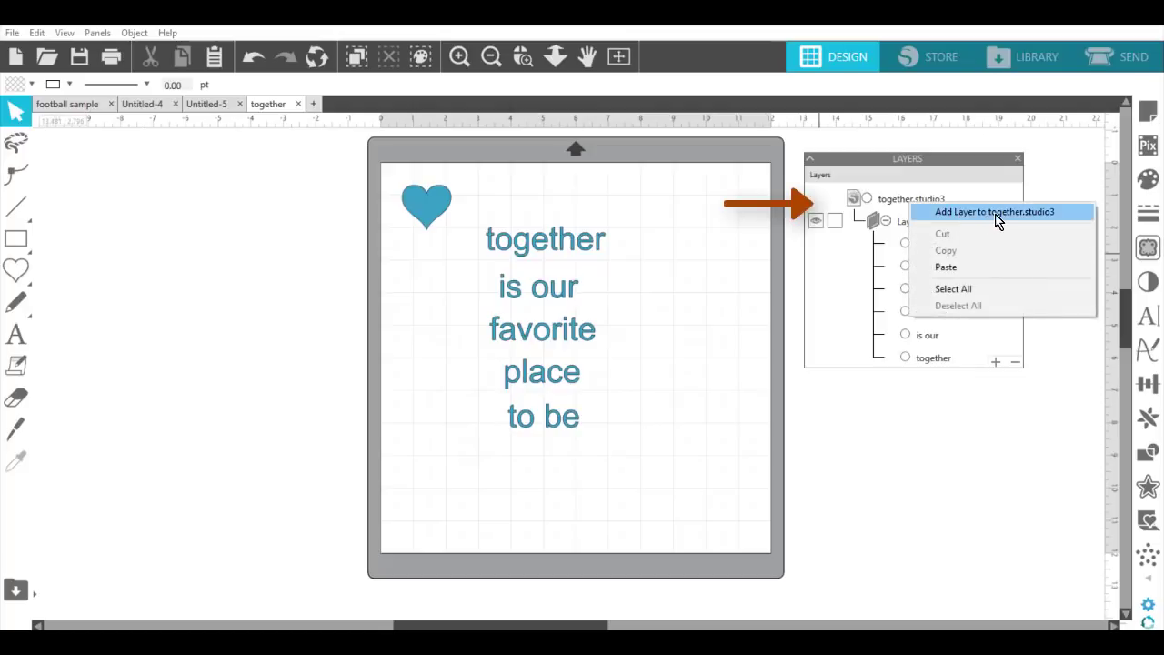
{"action": "left_click", "coordinate": [969, 431]}
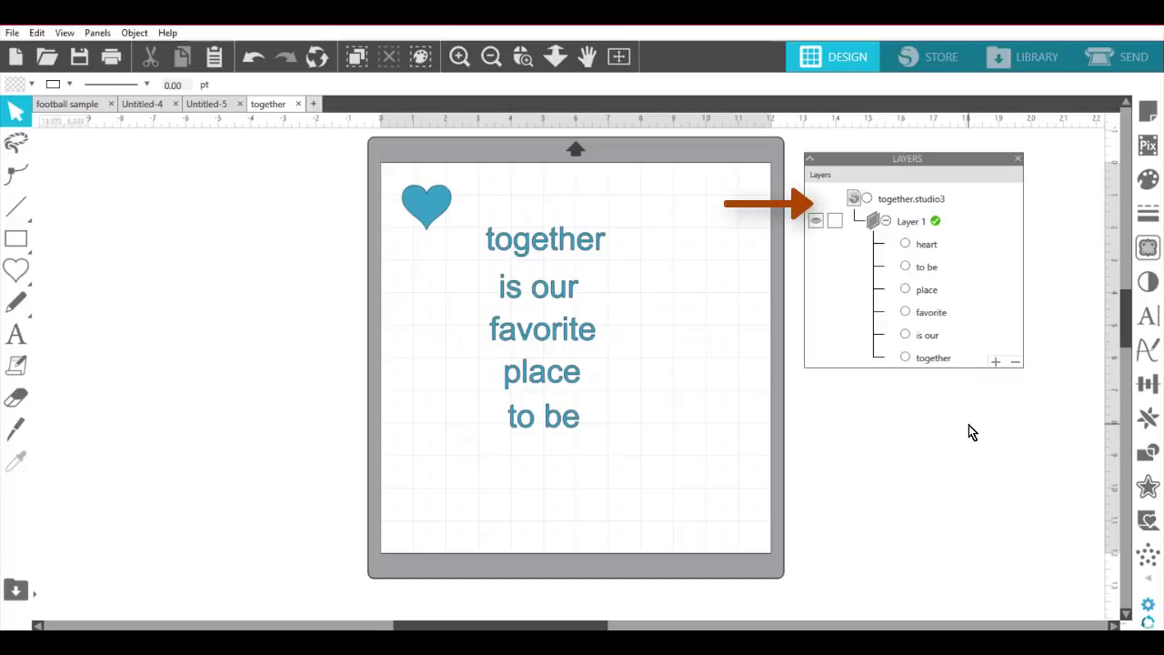
{"action": "left_click", "coordinate": [995, 362]}
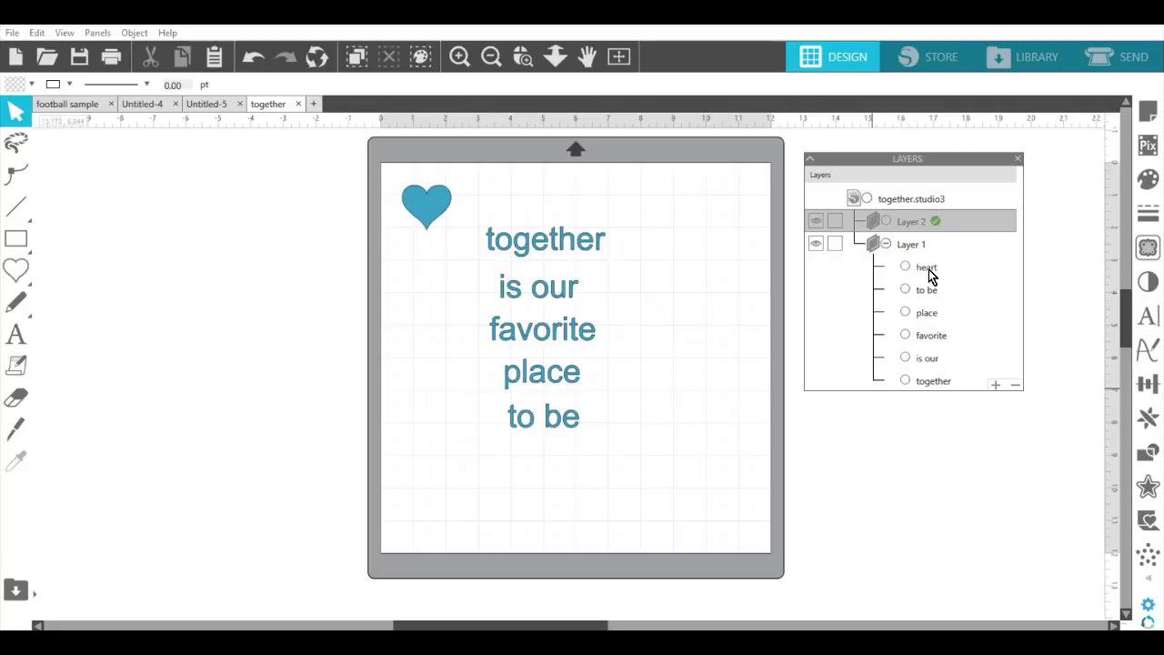
{"action": "left_click_drag", "start_coordinate": [929, 270], "coordinate": [929, 286]}
{"action": "left_click", "coordinate": [995, 385]}
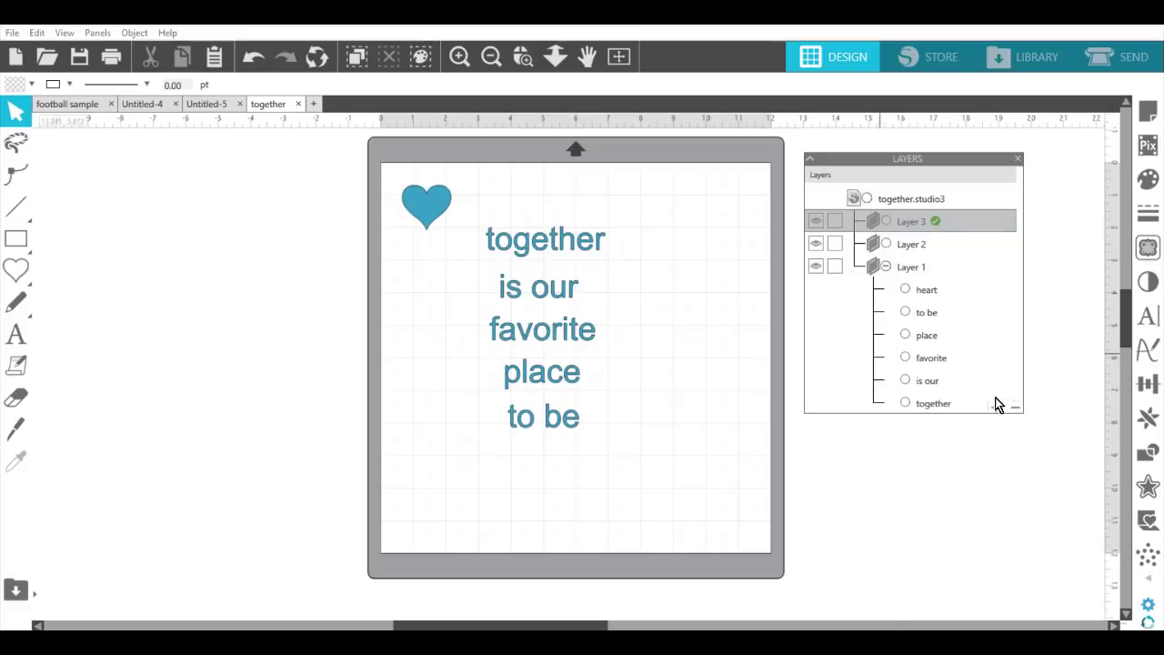
Add three more empty layers, Layer 4 to Layer 6, to the together.studio3 document.
{"action": "left_click", "coordinate": [995, 407]}
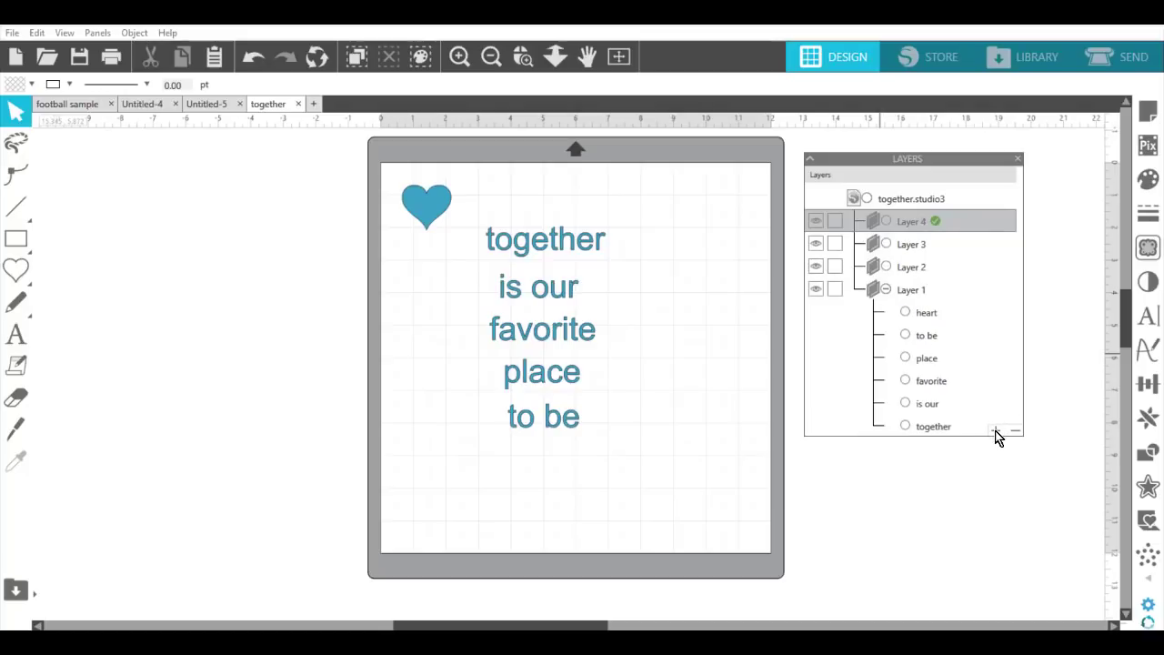
{"action": "left_click", "coordinate": [995, 431]}
{"action": "left_click", "coordinate": [992, 454]}
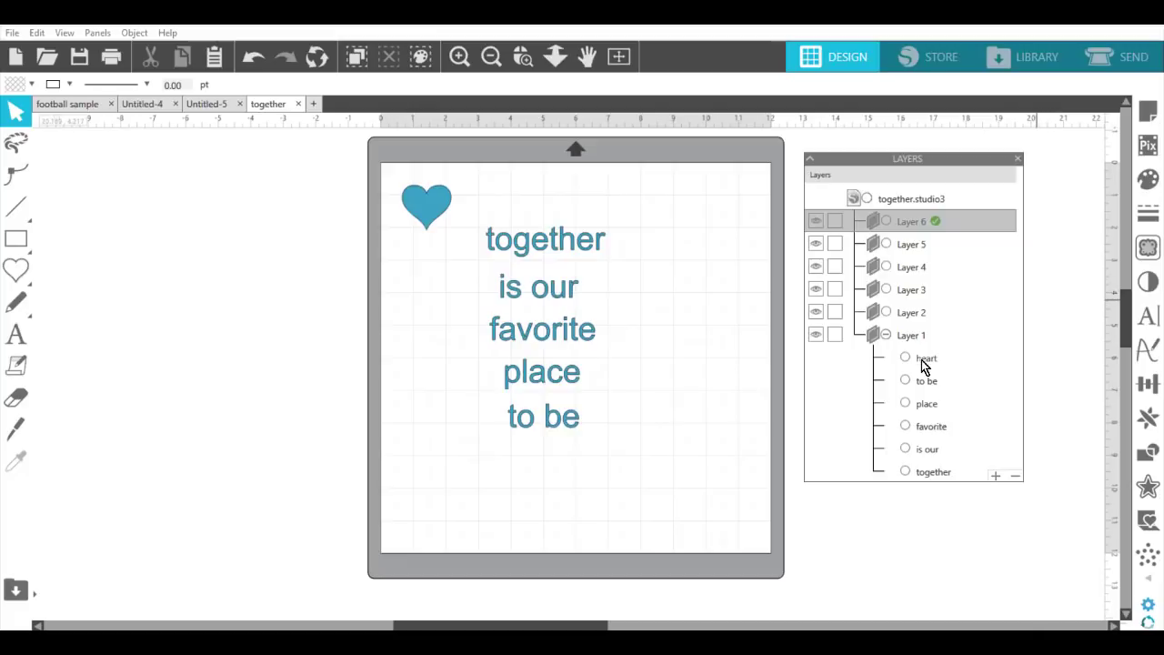
Move the "heart" entry from Layer 1 into Layer 6 and the "to be" entry into Layer 5.
{"action": "left_click_drag", "start_coordinate": [922, 359], "coordinate": [904, 238]}
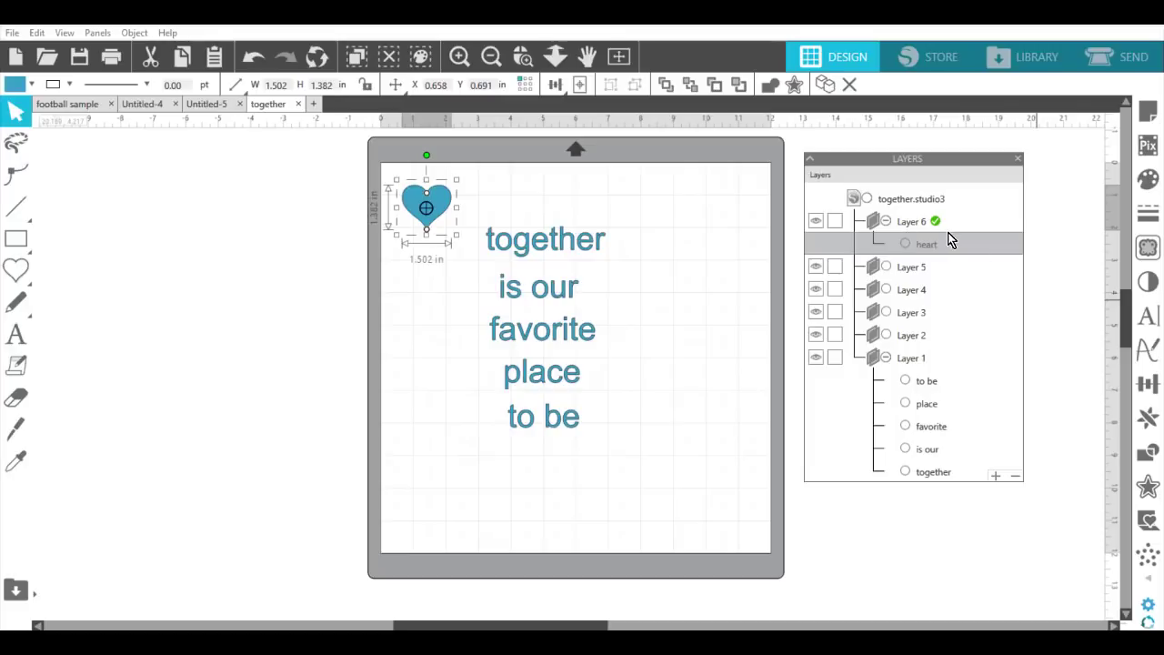
{"action": "left_click", "coordinate": [920, 389]}
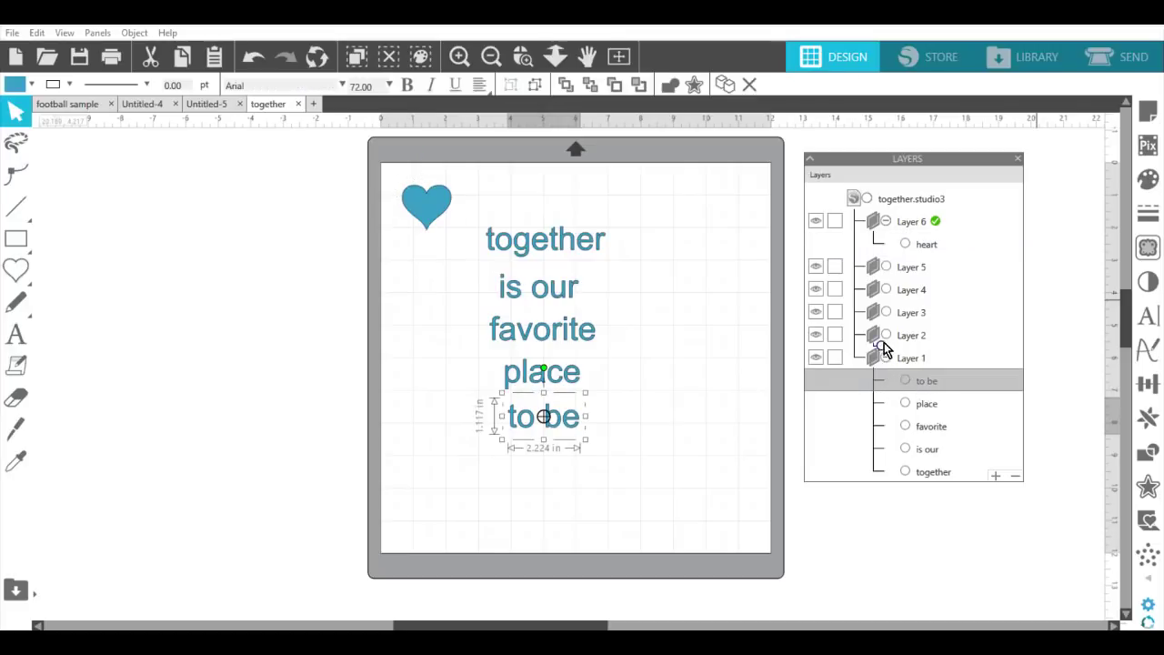
{"action": "left_click_drag", "start_coordinate": [884, 344], "coordinate": [886, 277]}
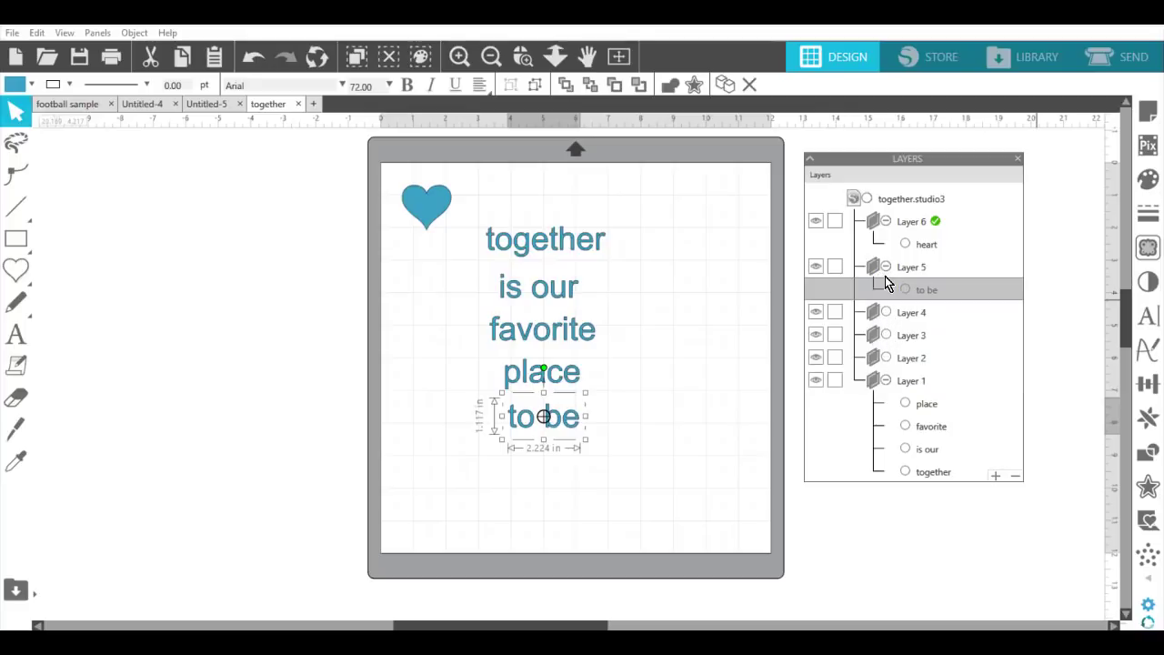
Move the "place" entry from Layer 1 into Layer 4.
{"action": "left_click", "coordinate": [924, 406]}
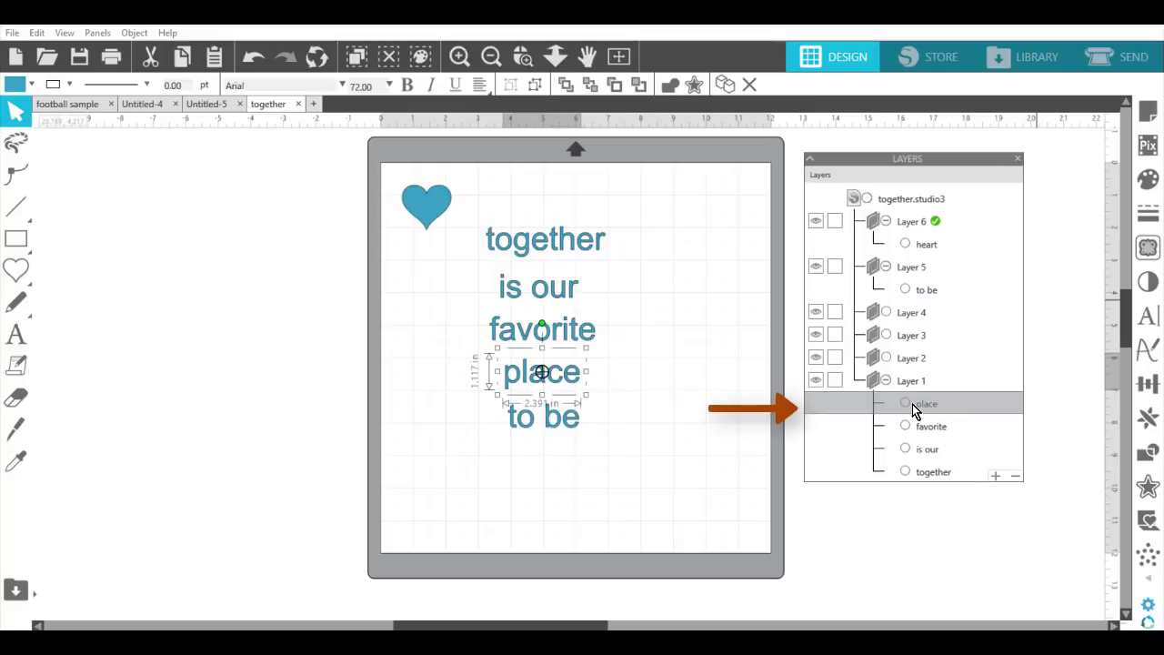
{"action": "left_click_drag", "start_coordinate": [912, 403], "coordinate": [909, 380]}
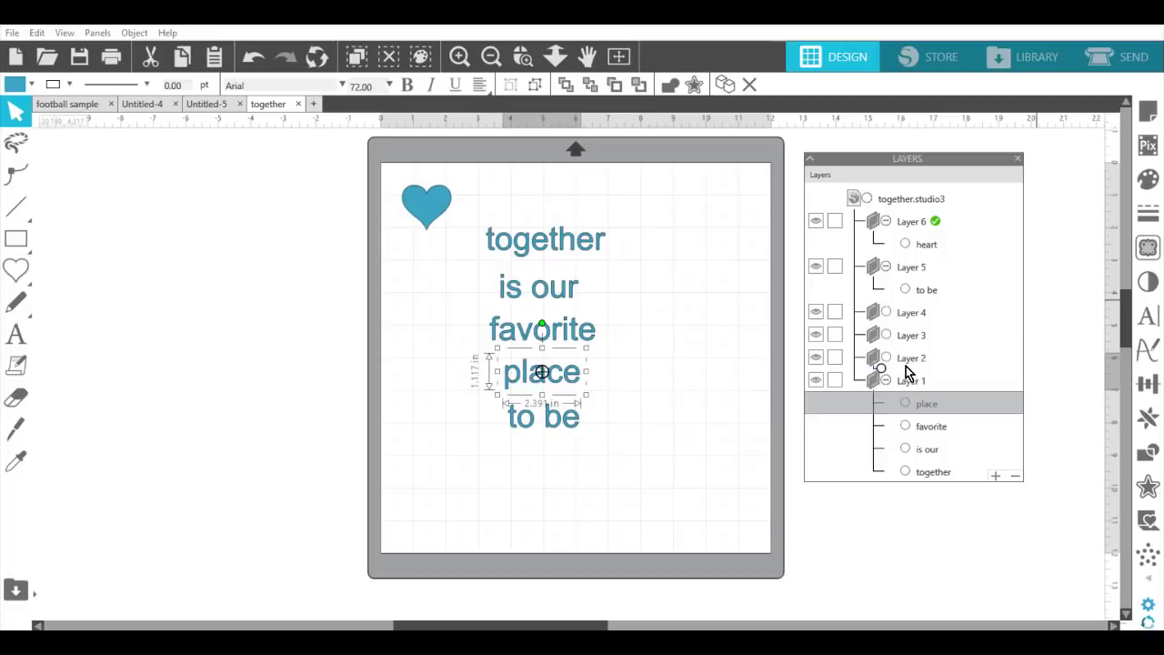
{"action": "left_click_drag", "start_coordinate": [905, 371], "coordinate": [903, 335]}
{"action": "left_click_drag", "start_coordinate": [903, 332], "coordinate": [904, 331]}
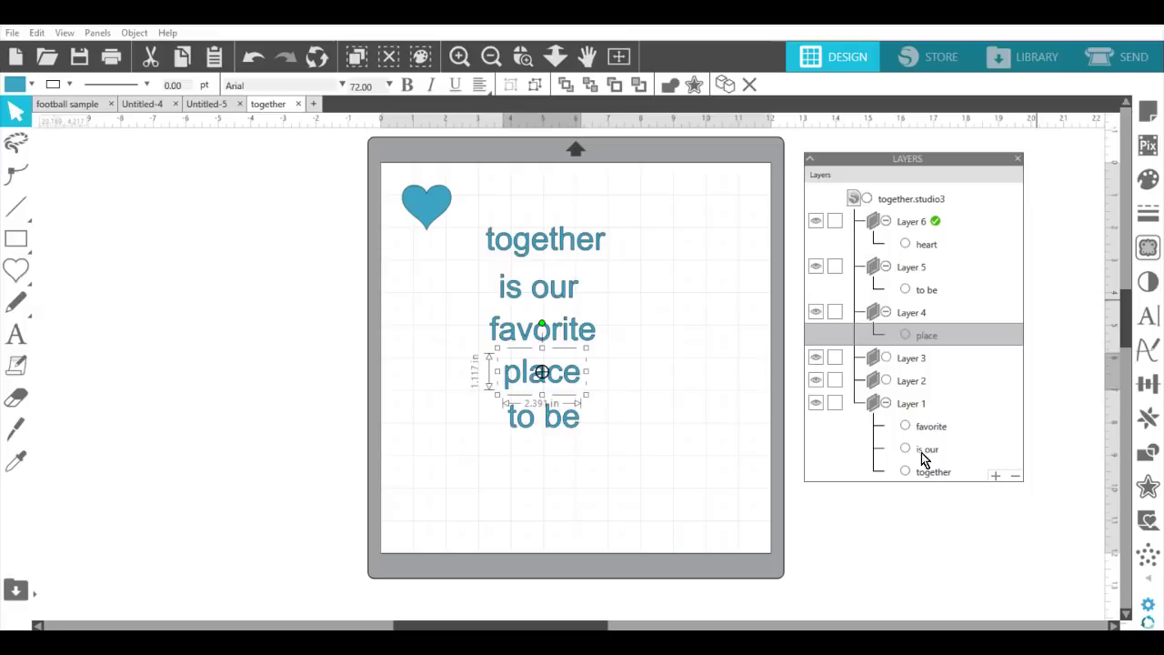
Move the "favorite" entry into Layer 3 and the "is our" entry into Layer 2, leaving only "together" in Layer 1.
{"action": "left_click_drag", "start_coordinate": [925, 427], "coordinate": [915, 371]}
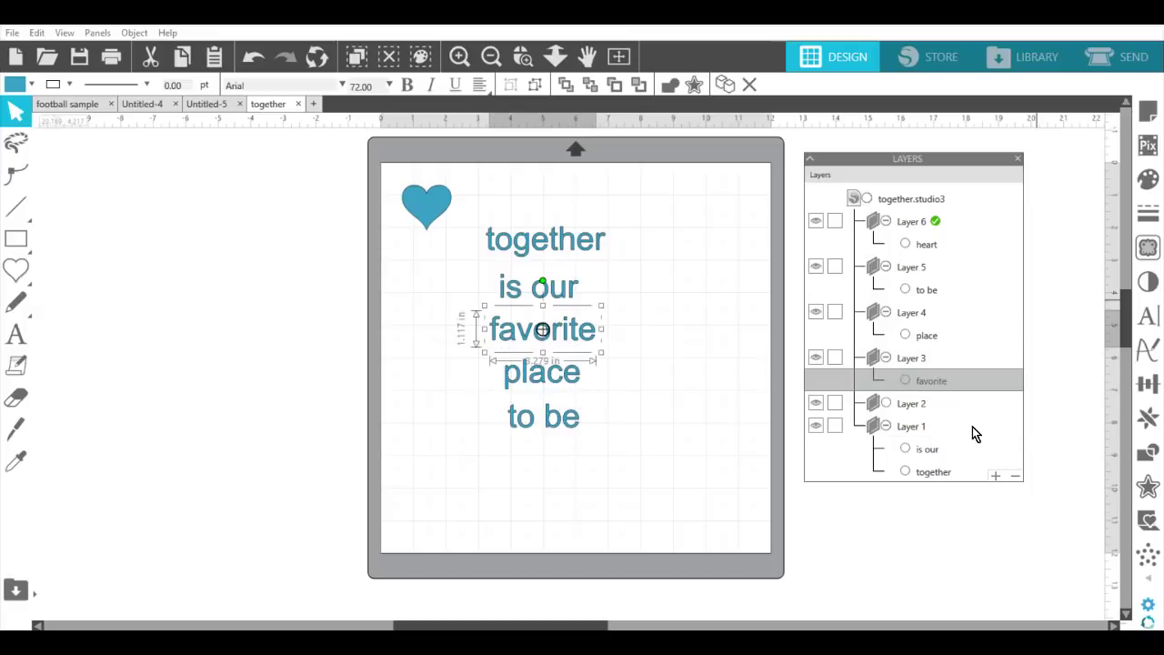
{"action": "left_click", "coordinate": [927, 449]}
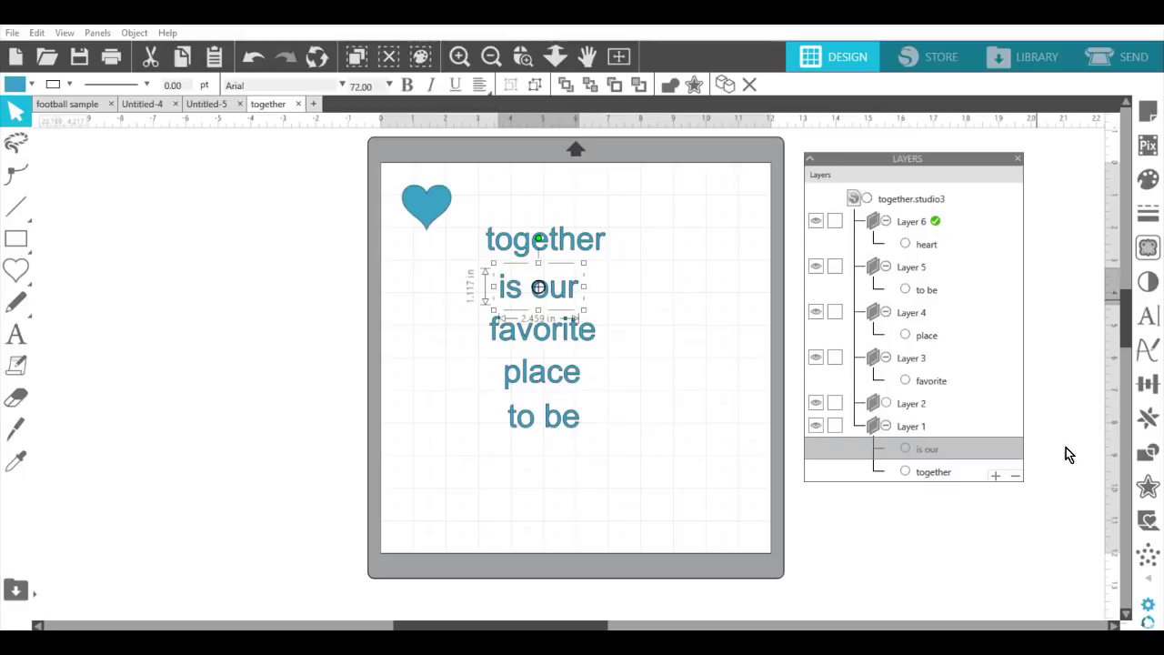
{"action": "left_click_drag", "start_coordinate": [944, 471], "coordinate": [929, 452]}
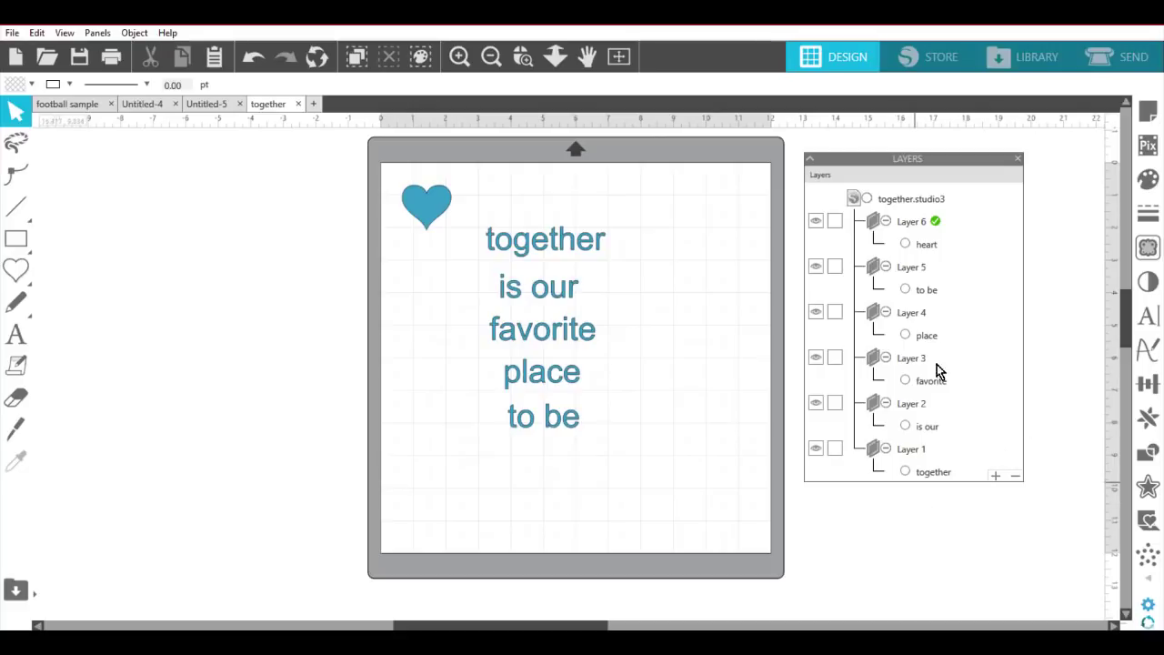
Hide Layer 6 with the heart and show it again, and do the same with Layer 2.
{"action": "left_click", "coordinate": [815, 221]}
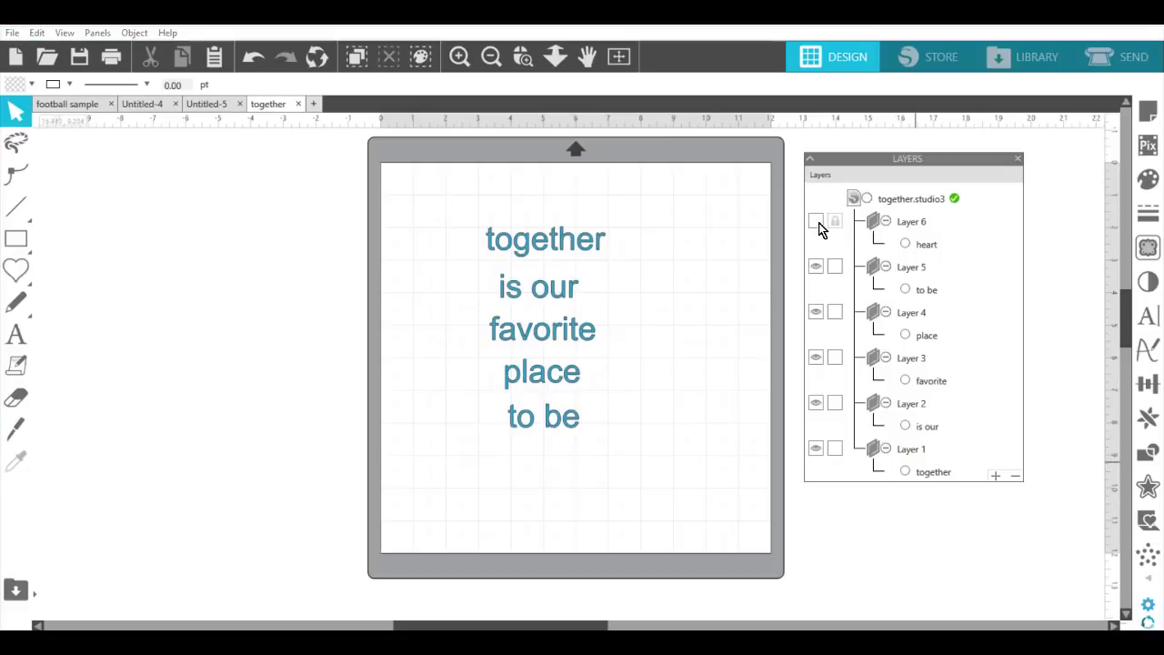
{"action": "left_click", "coordinate": [816, 221]}
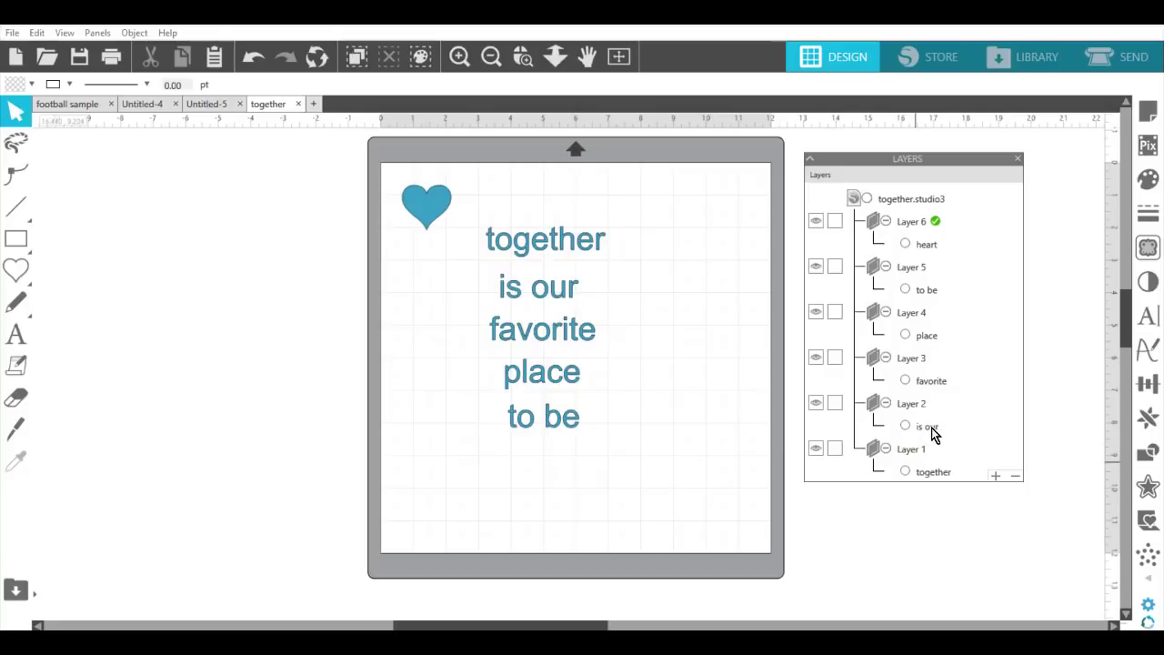
{"action": "left_click", "coordinate": [815, 403]}
{"action": "left_click", "coordinate": [816, 402]}
Lock Layer 2, and move the word "together" slightly up and "favorite" slightly down on the mat.
{"action": "left_click", "coordinate": [909, 410]}
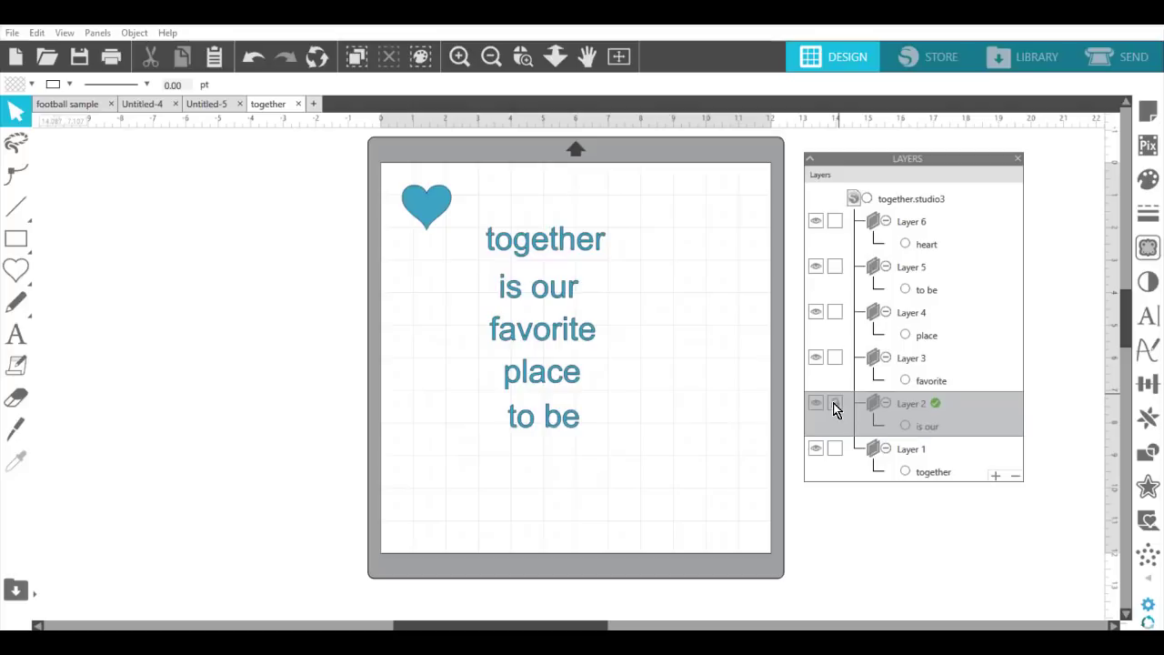
{"action": "left_click_drag", "start_coordinate": [555, 245], "coordinate": [560, 230]}
{"action": "mouse_move", "coordinate": [542, 329]}
{"action": "left_mouse_down"}
{"action": "mouse_move", "coordinate": [544, 361]}
{"action": "mouse_move", "coordinate": [541, 329]}
{"action": "mouse_move", "coordinate": [542, 341]}
{"action": "left_mouse_up"}
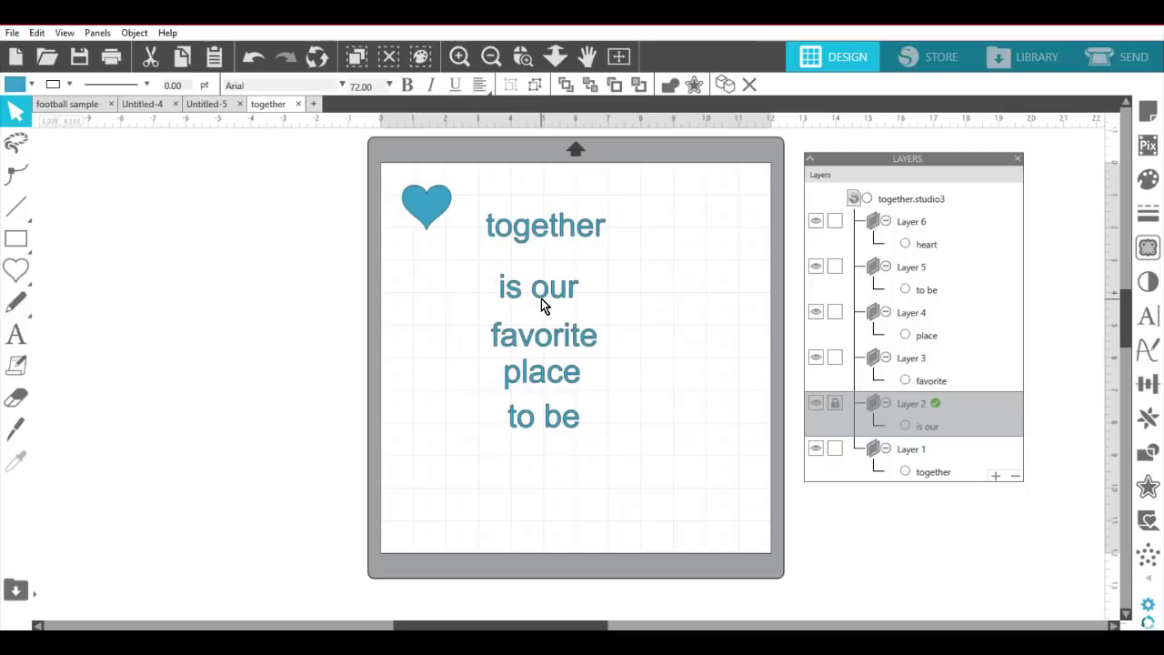
Try selecting the locked "is our" line and its neighbouring words on the mat, and unlock Layer 2.
{"action": "left_click", "coordinate": [560, 294]}
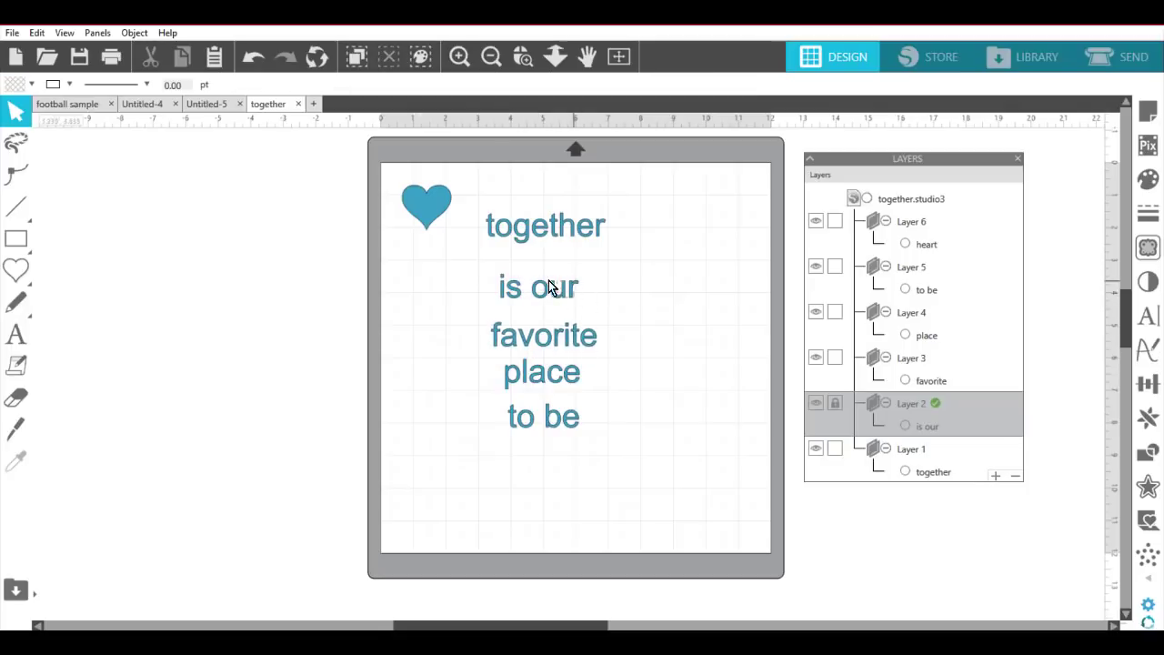
{"action": "left_click", "coordinate": [540, 227]}
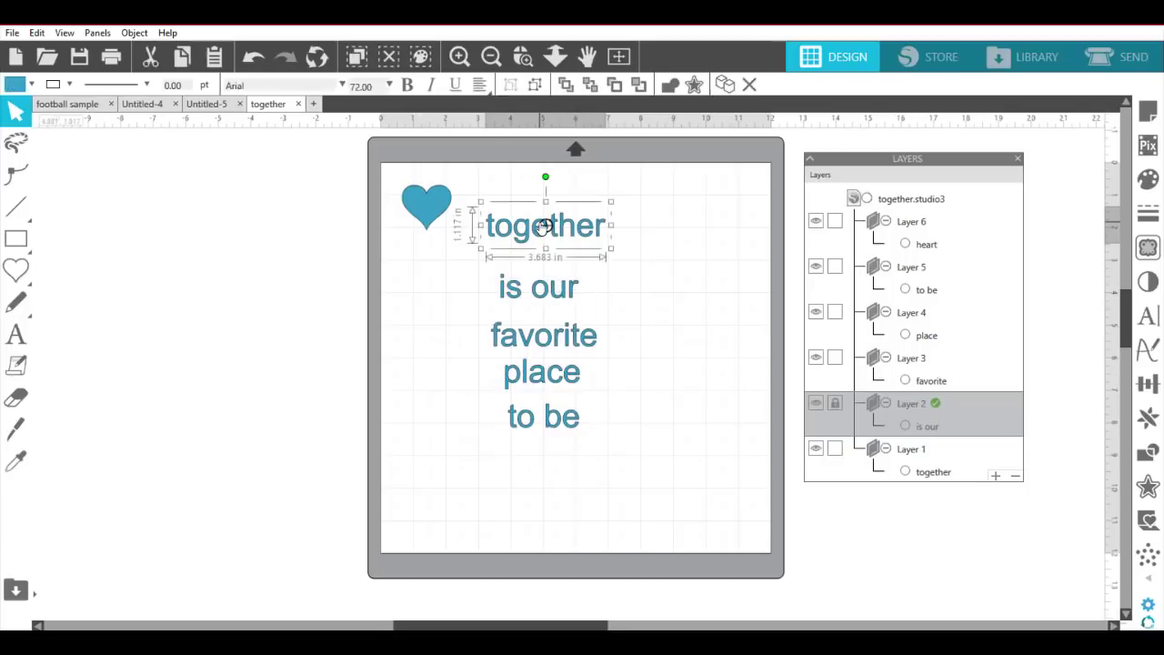
{"action": "left_click", "coordinate": [559, 338]}
{"action": "left_click", "coordinate": [524, 289]}
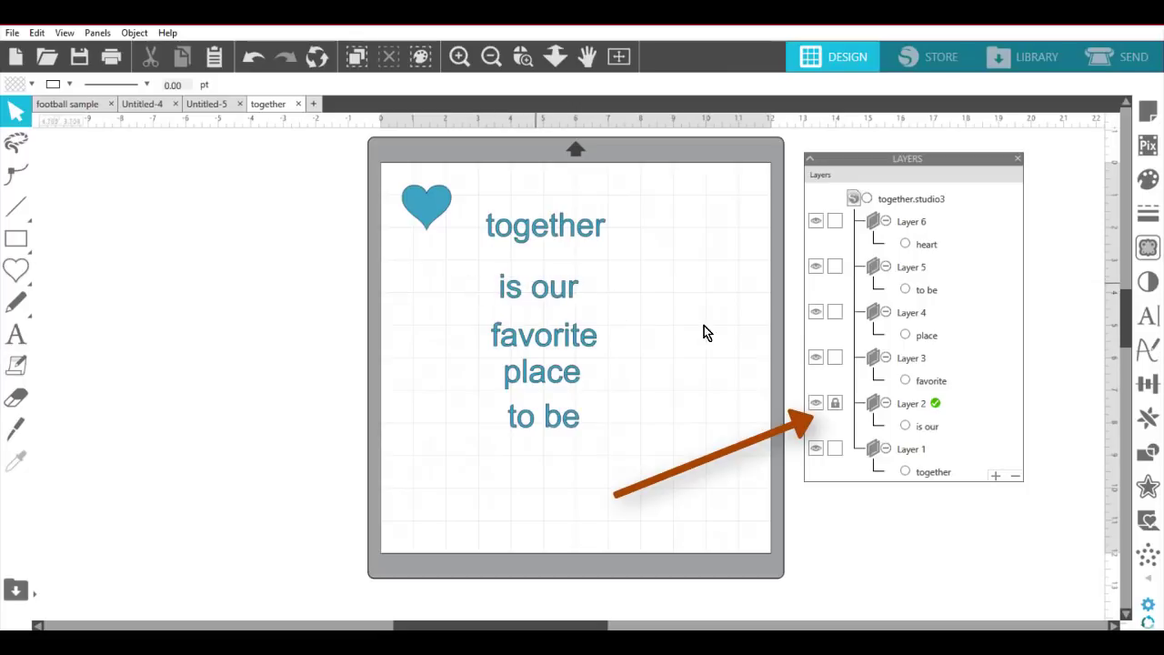
{"action": "left_click", "coordinate": [835, 405]}
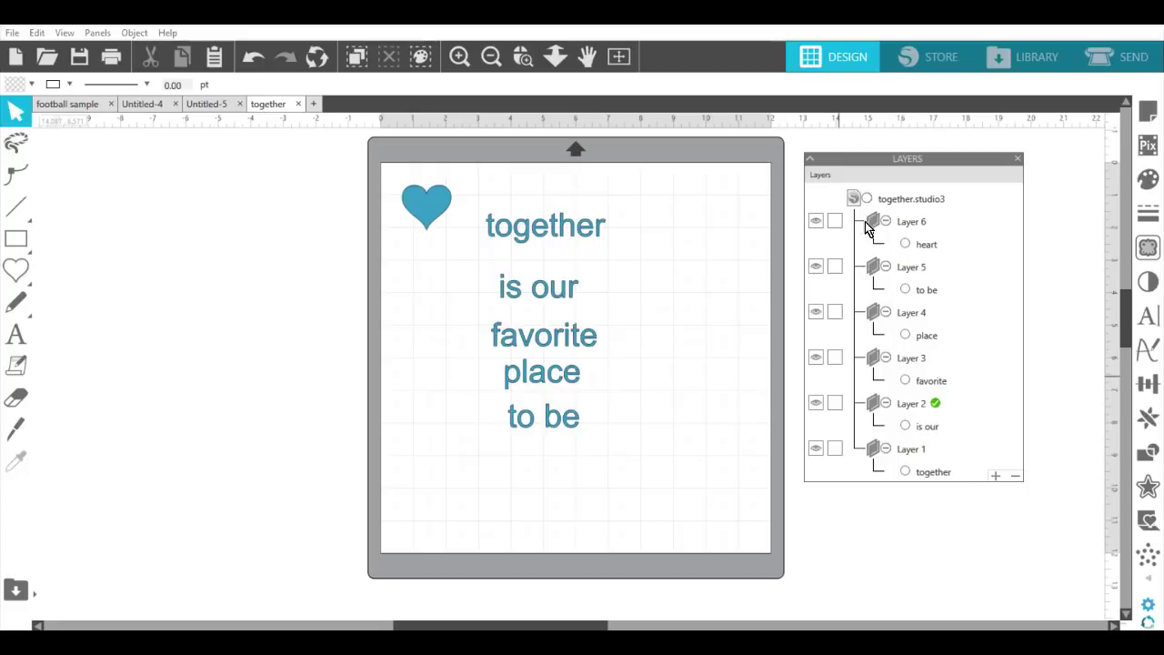
Rename Layer 6, which holds the heart, as "shape".
{"action": "double_click", "coordinate": [914, 222]}
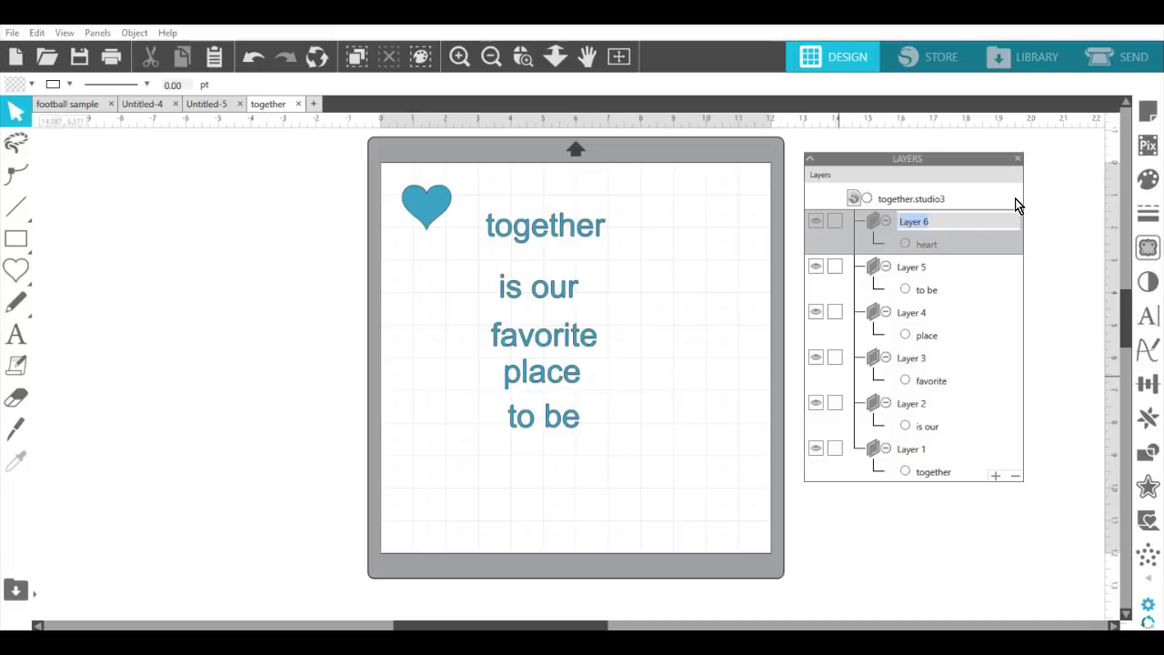
{"action": "type", "text": "shape"}
{"action": "key", "text": "Return"}
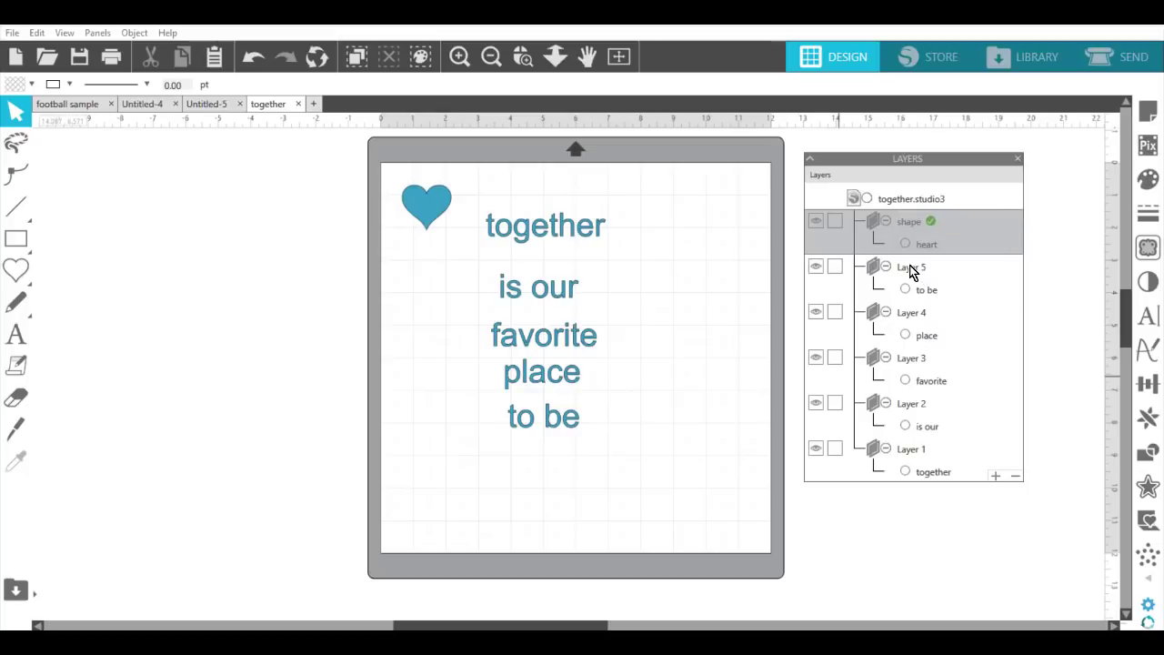
{"action": "left_click", "coordinate": [1055, 257]}
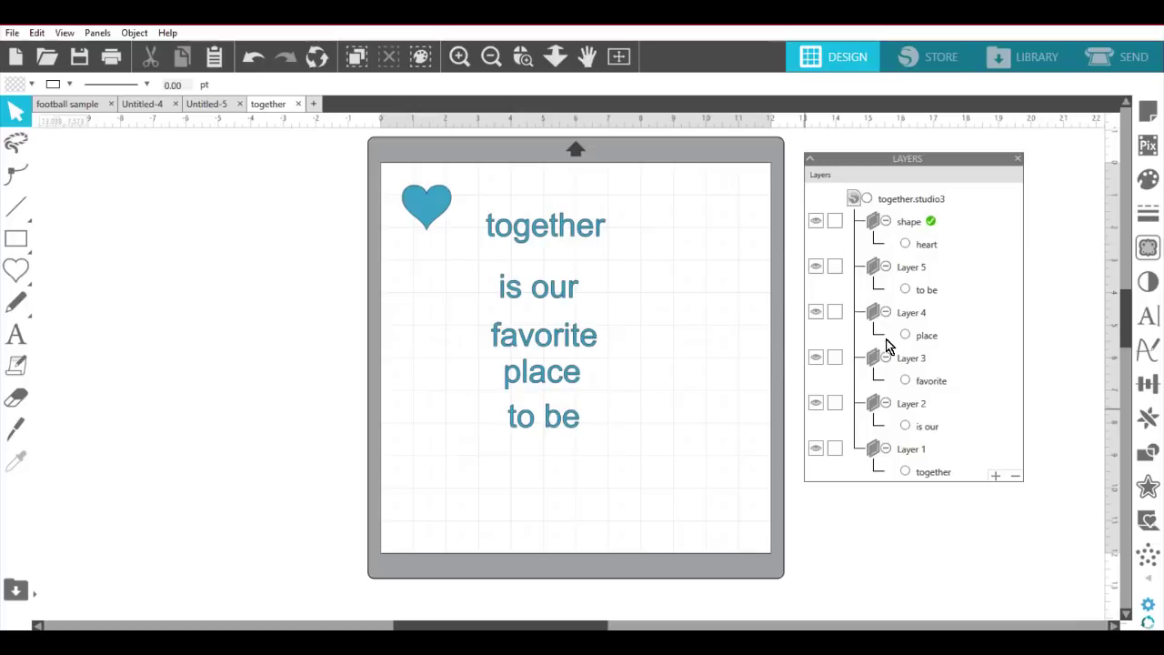
Move the word "together" down, closer to the "is our" line.
{"action": "left_click_drag", "start_coordinate": [566, 233], "coordinate": [563, 246]}
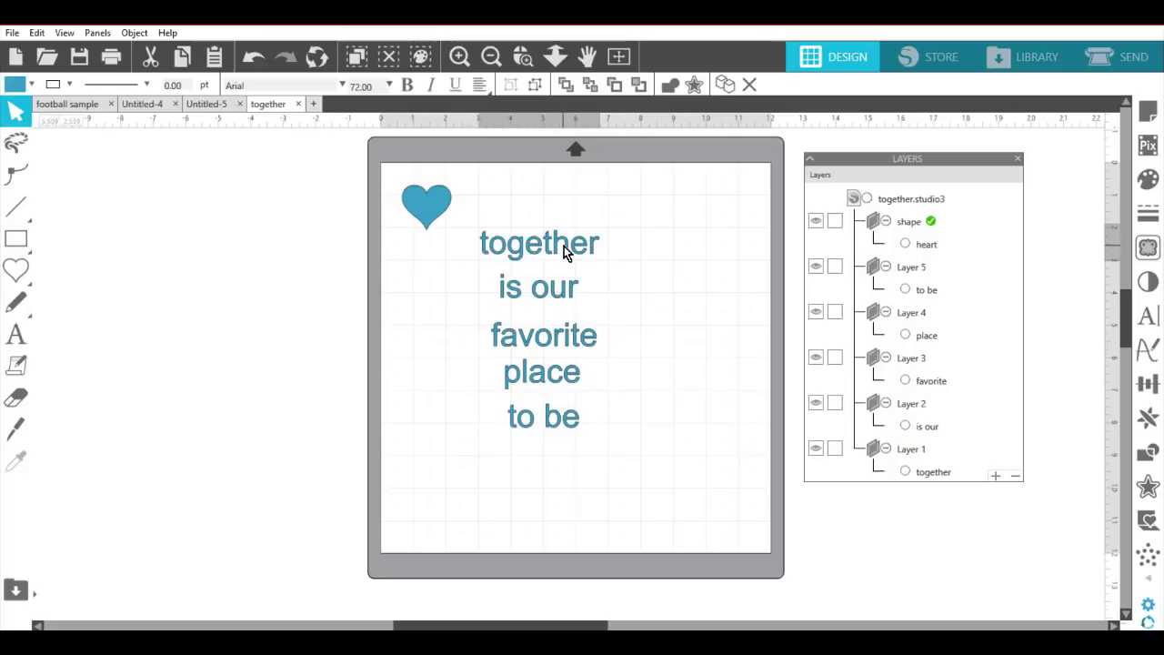
{"action": "double_click", "coordinate": [564, 245]}
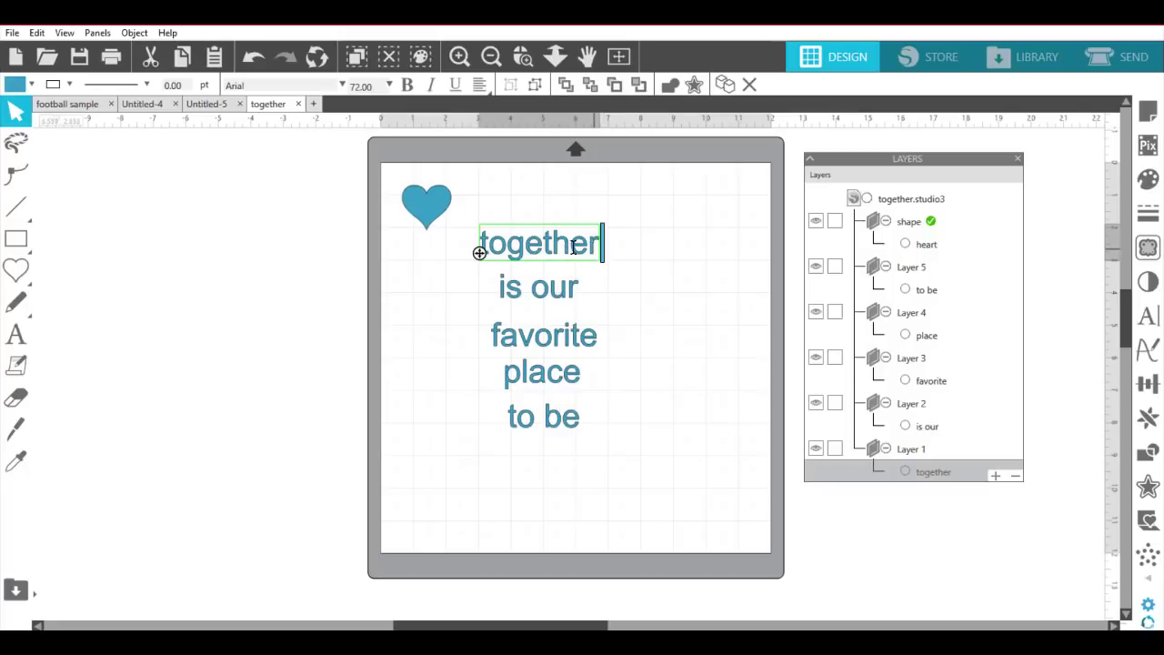
{"action": "left_click_drag", "start_coordinate": [573, 248], "coordinate": [479, 242]}
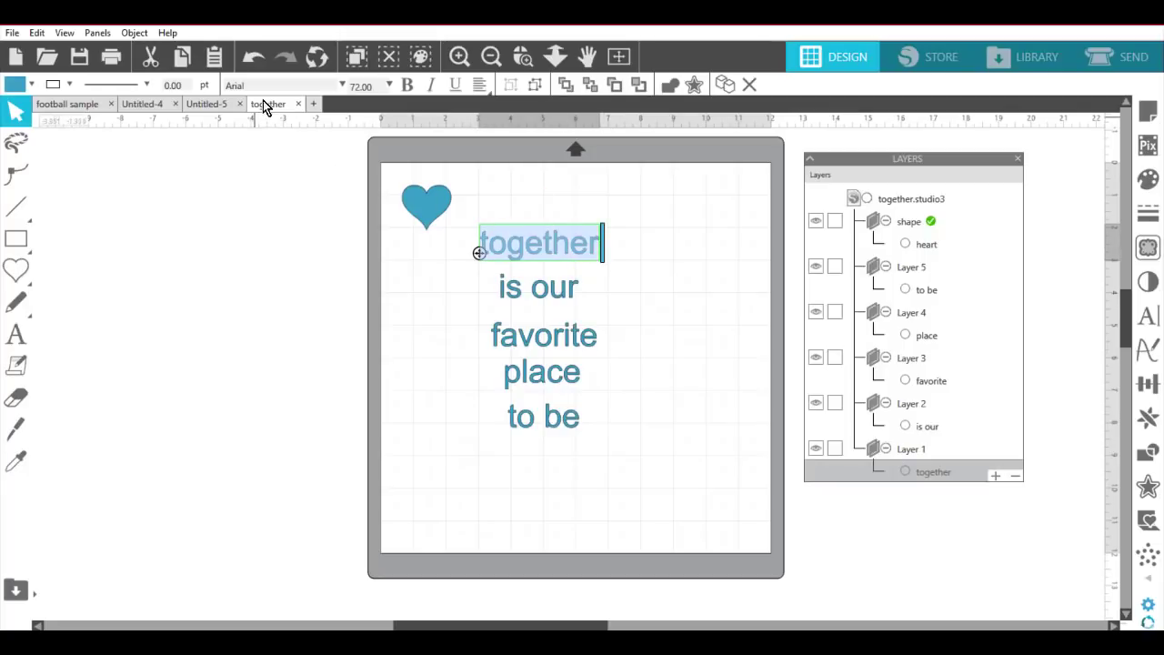
{"action": "left_click", "coordinate": [338, 85]}
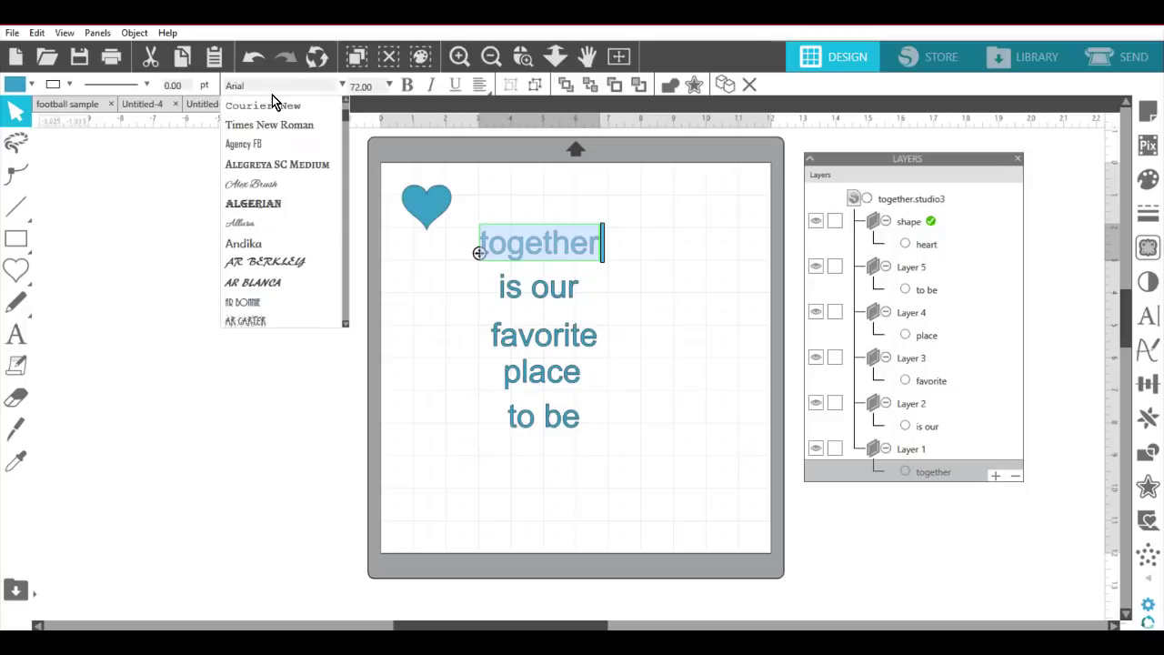
{"action": "left_click", "coordinate": [1045, 189]}
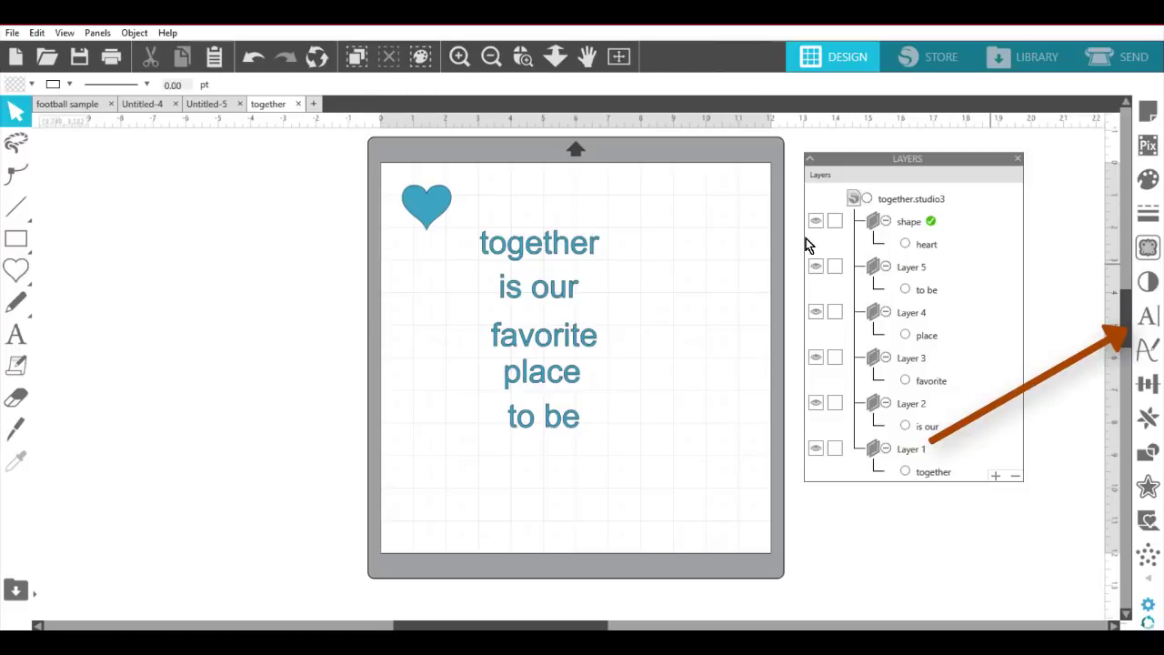
Set the letters "ogether" of the first text line in the Young Heart font.
{"action": "double_click", "coordinate": [553, 252]}
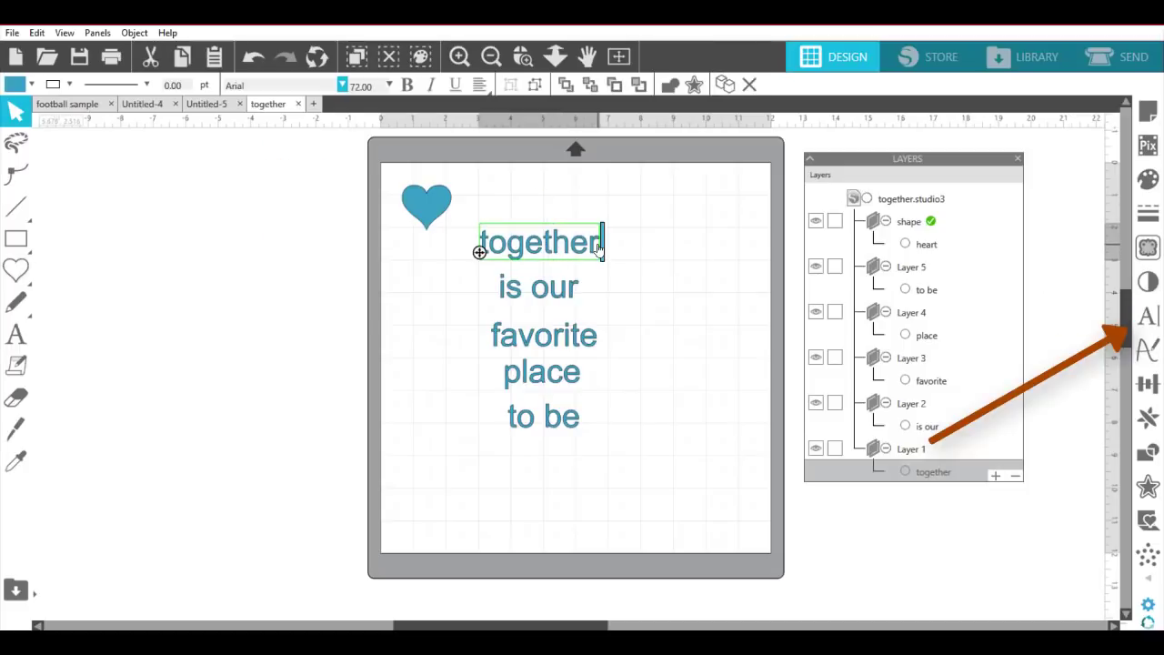
{"action": "left_click_drag", "start_coordinate": [596, 241], "coordinate": [479, 247]}
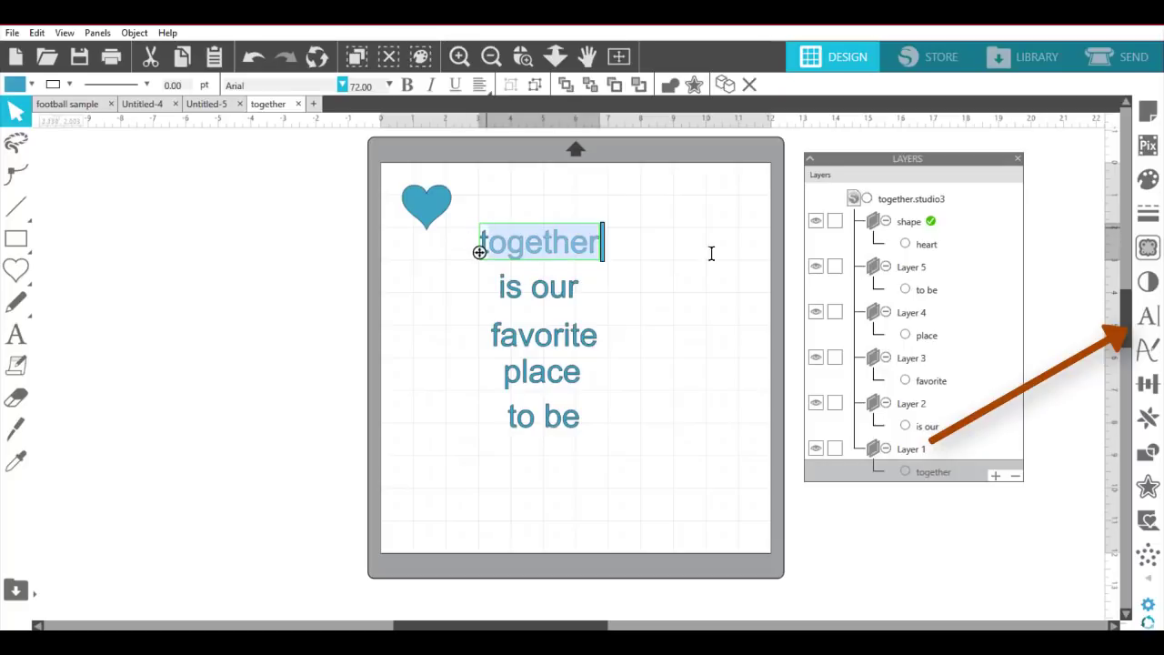
{"action": "left_click", "coordinate": [1148, 316]}
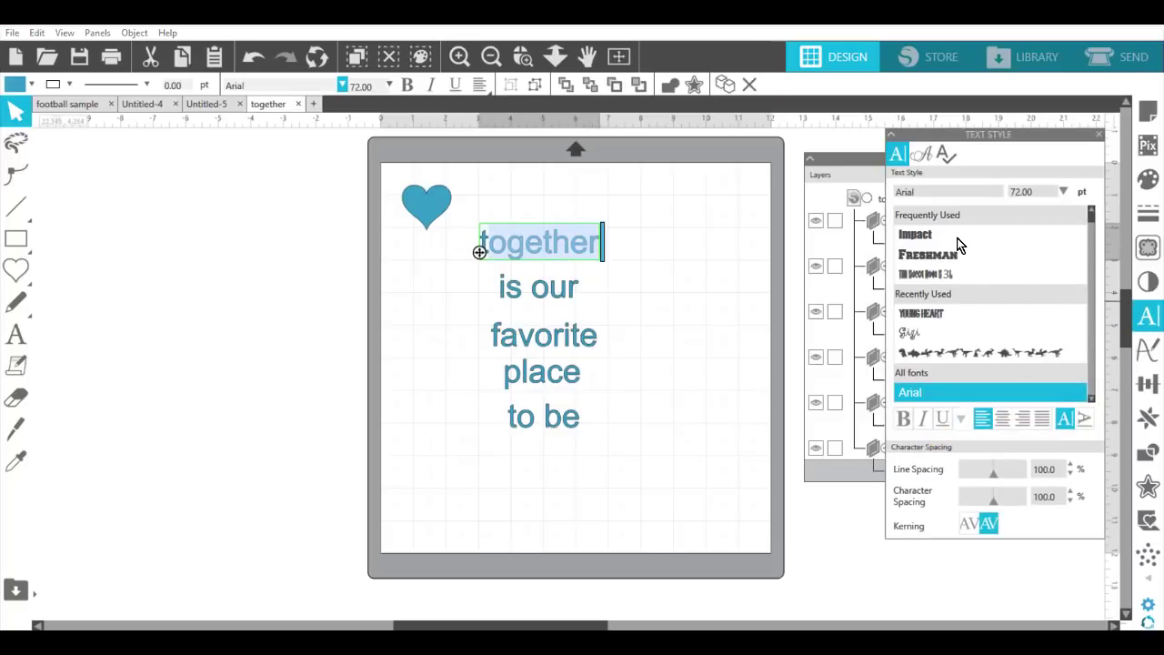
{"action": "left_click", "coordinate": [926, 314]}
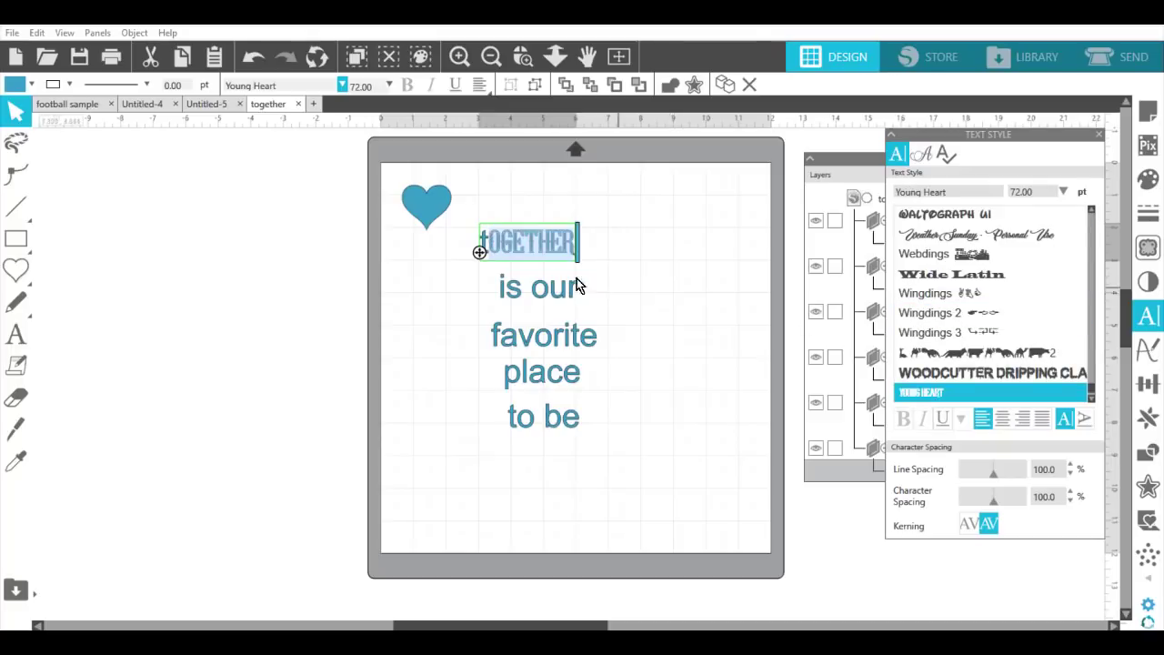
{"action": "left_click", "coordinate": [712, 268]}
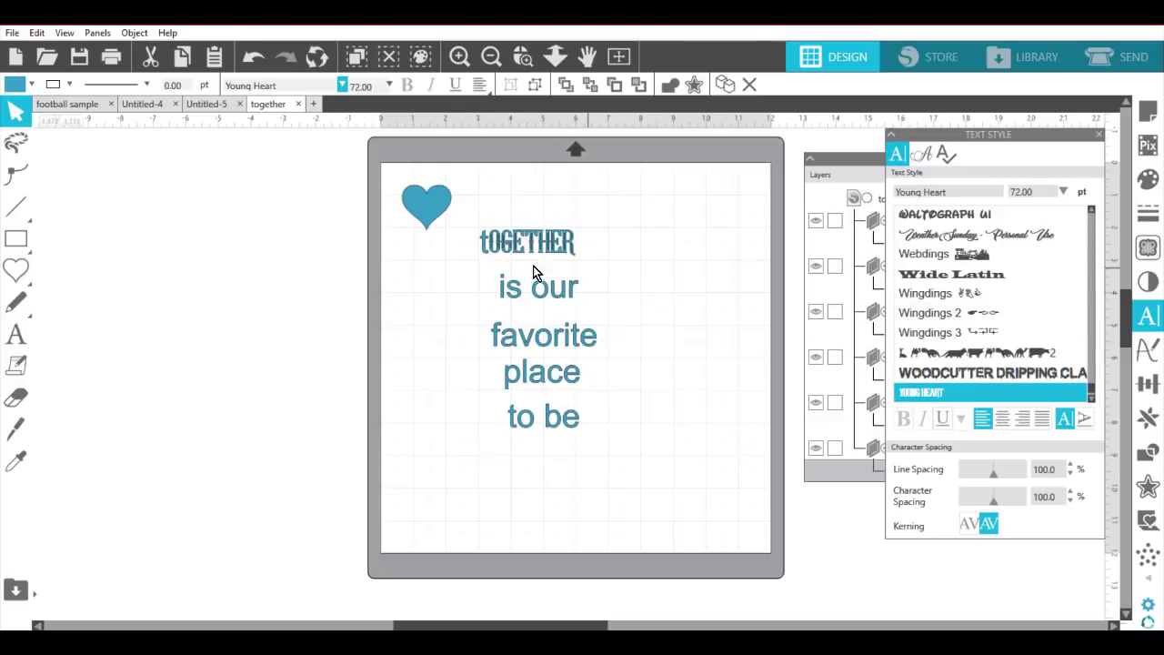
Apply the Young Heart font to the remaining initial "t" and shift the word slightly up toward the heart.
{"action": "left_click", "coordinate": [490, 244]}
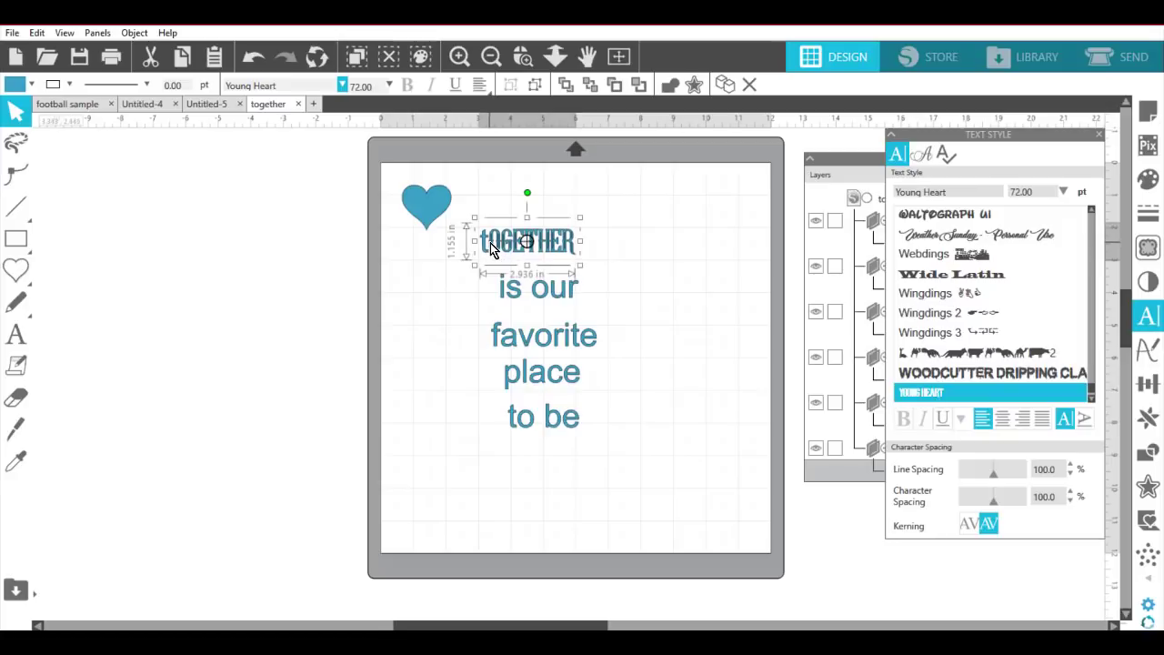
{"action": "double_click", "coordinate": [492, 245]}
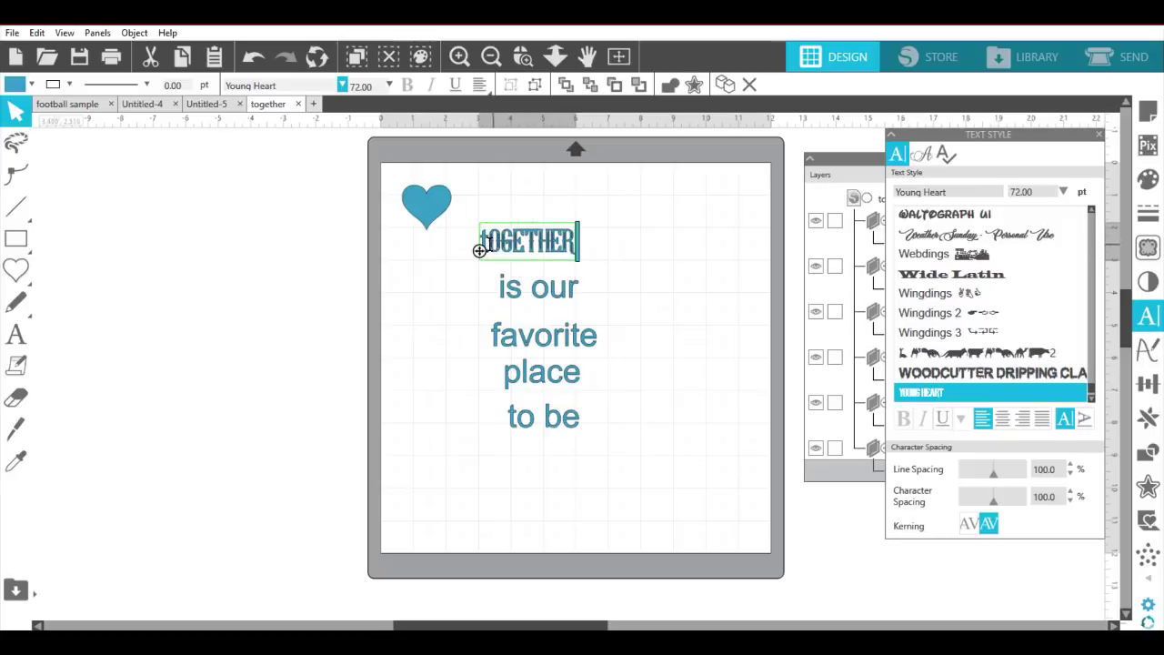
{"action": "mouse_move", "coordinate": [498, 246]}
{"action": "left_mouse_down"}
{"action": "mouse_move", "coordinate": [479, 249]}
{"action": "mouse_move", "coordinate": [499, 251]}
{"action": "left_mouse_up"}
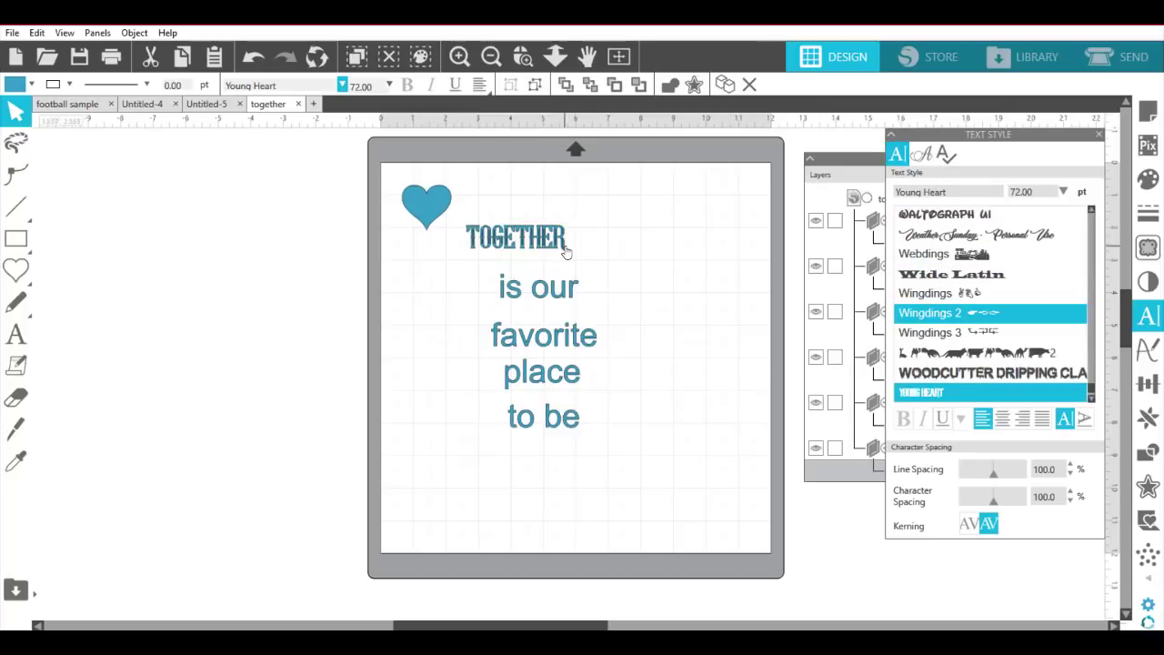
Enlarge the word "together" to about 7.28 in wide, shift it up and left, and move the heart left to clear it.
{"action": "left_click", "coordinate": [567, 254]}
{"action": "left_click_drag", "start_coordinate": [603, 264], "coordinate": [709, 293]}
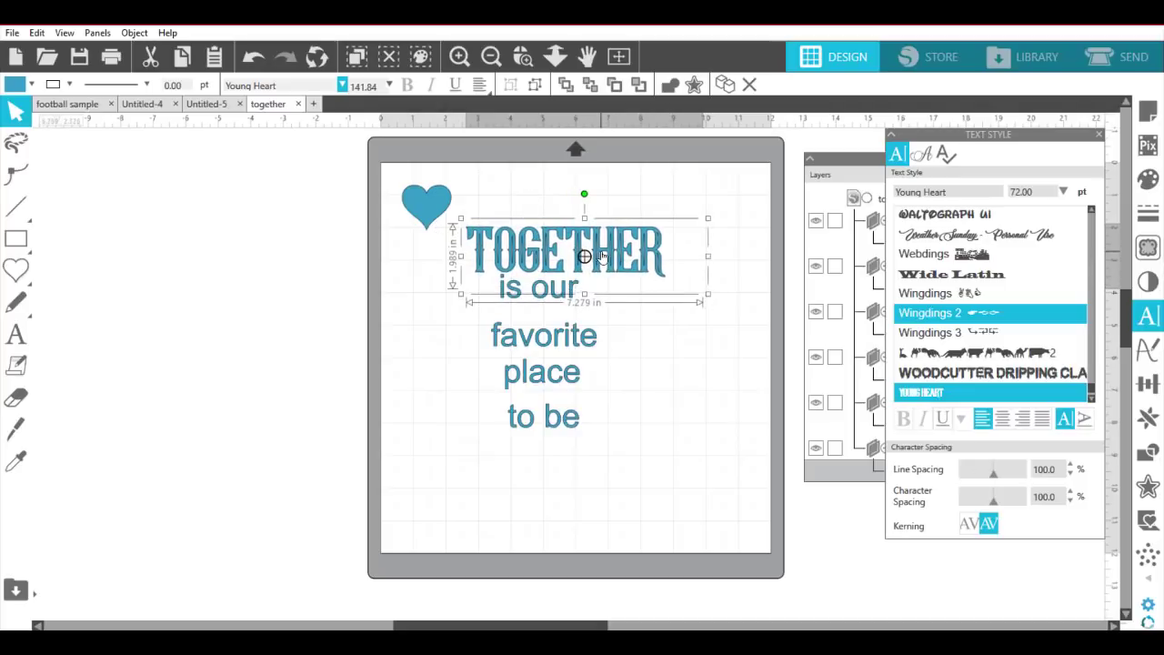
{"action": "mouse_move", "coordinate": [602, 262]}
{"action": "left_mouse_down"}
{"action": "mouse_move", "coordinate": [577, 253]}
{"action": "mouse_move", "coordinate": [591, 254]}
{"action": "left_mouse_up"}
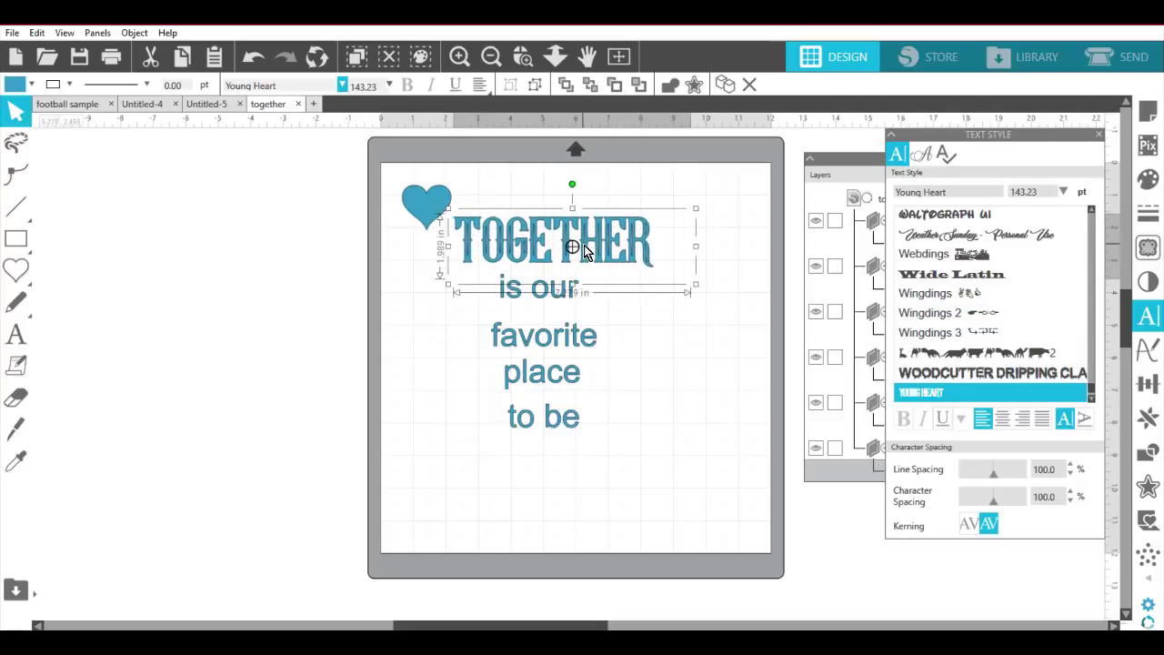
{"action": "left_click", "coordinate": [641, 334]}
{"action": "left_click_drag", "start_coordinate": [439, 209], "coordinate": [426, 209]}
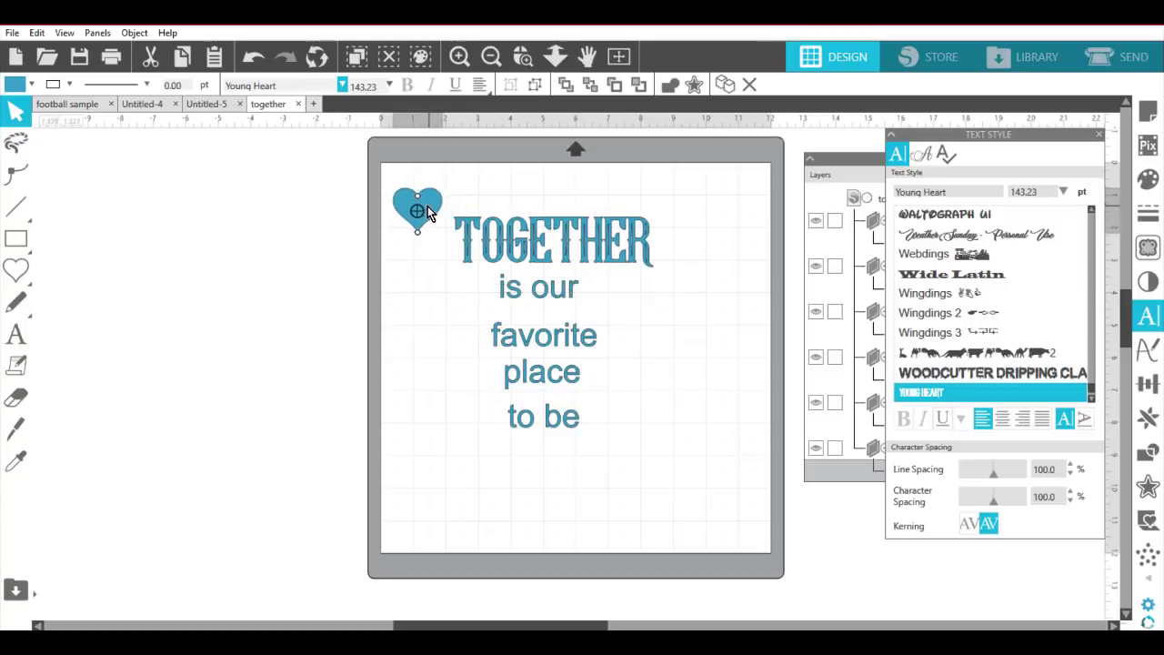
Ungroup the word "together" into separate letters.
{"action": "left_click", "coordinate": [464, 264]}
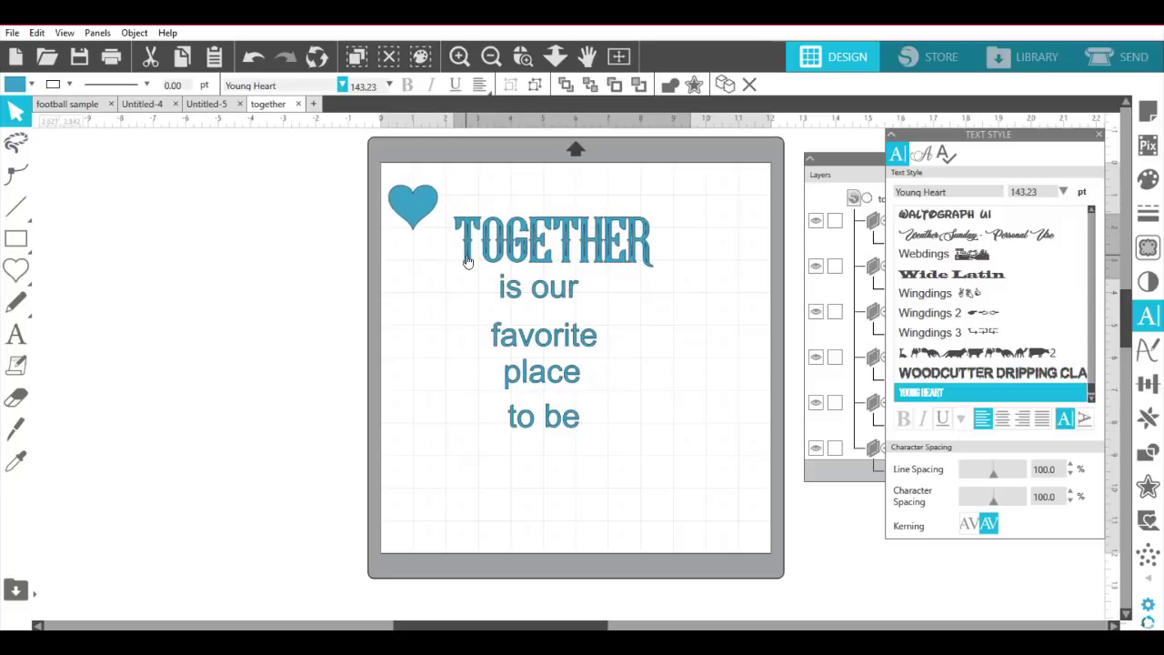
{"action": "right_click", "coordinate": [464, 261]}
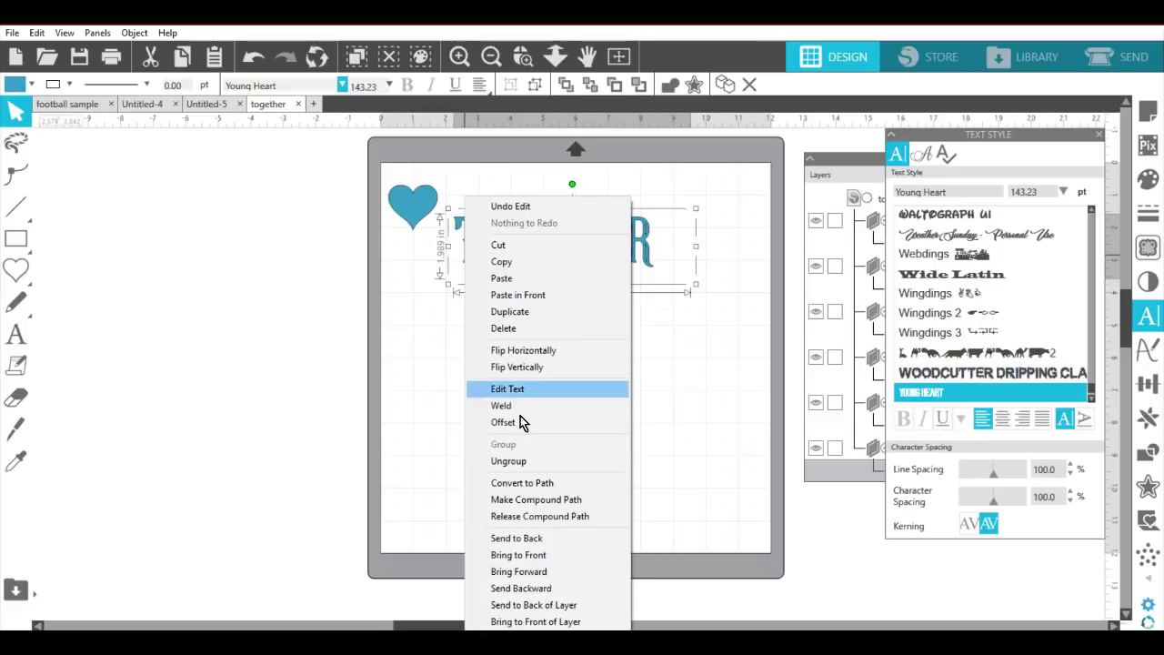
{"action": "left_click", "coordinate": [532, 461]}
{"action": "left_click", "coordinate": [403, 377]}
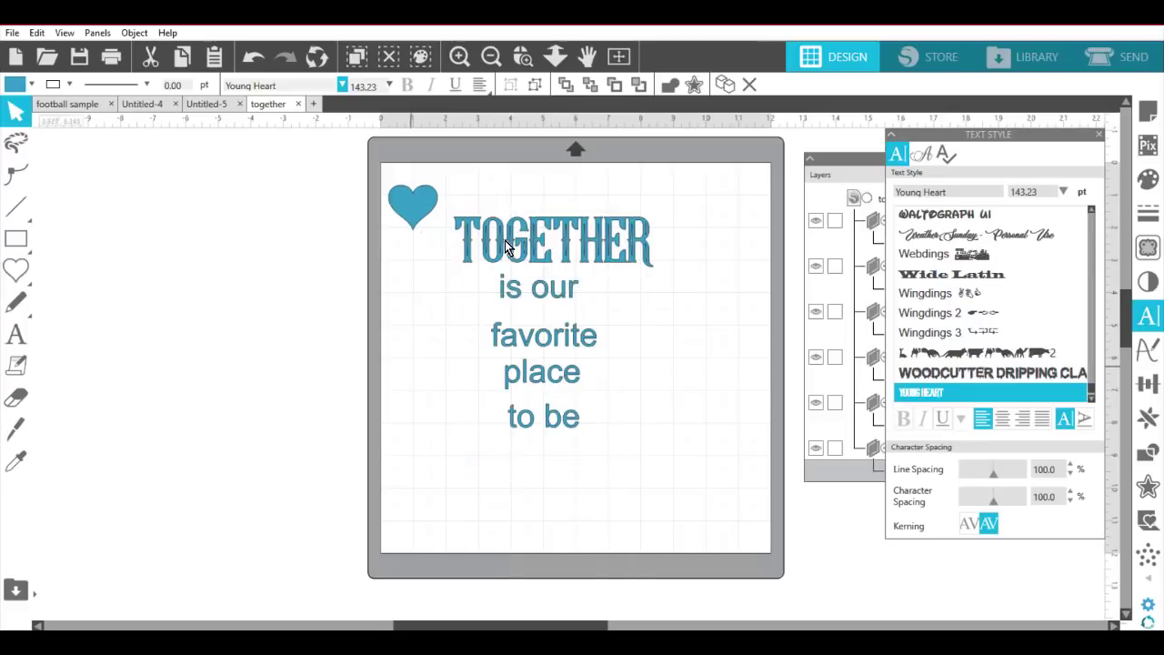
Fill the first letter "T" of "together" with pink.
{"action": "left_click", "coordinate": [469, 250]}
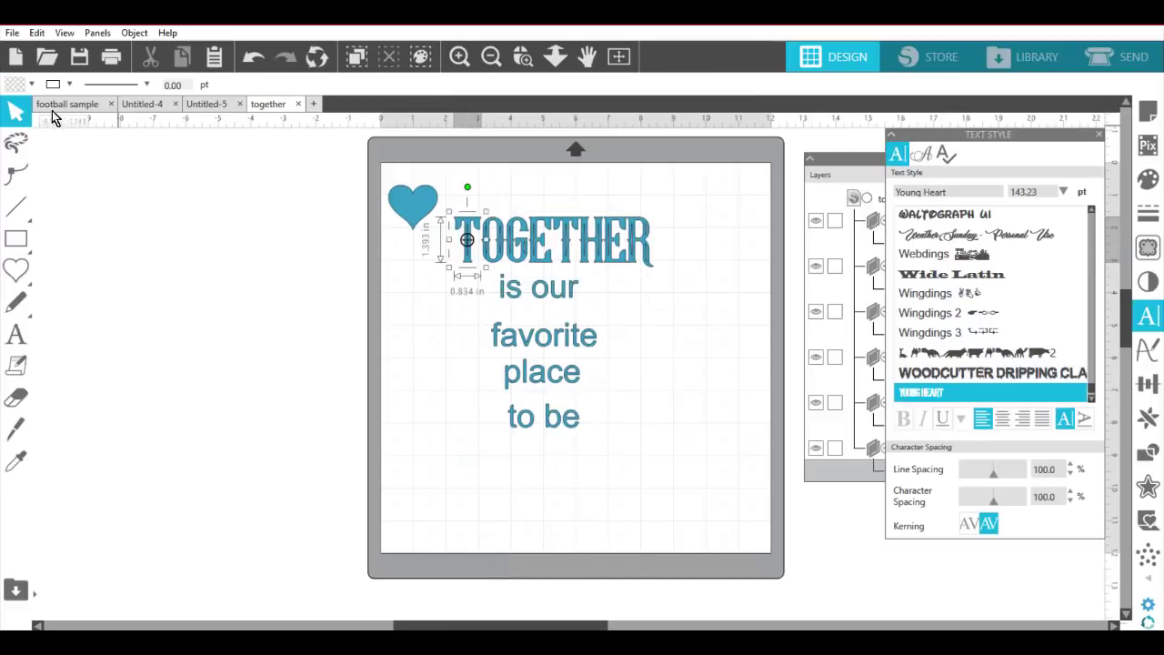
{"action": "left_click", "coordinate": [468, 286]}
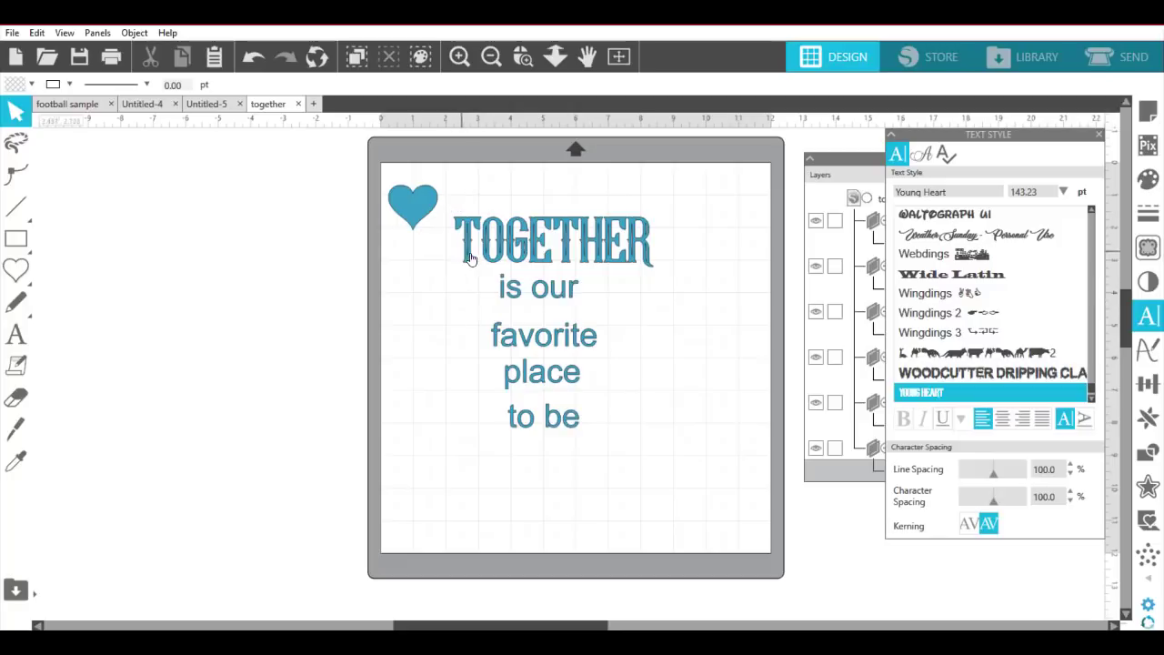
{"action": "left_click", "coordinate": [469, 258]}
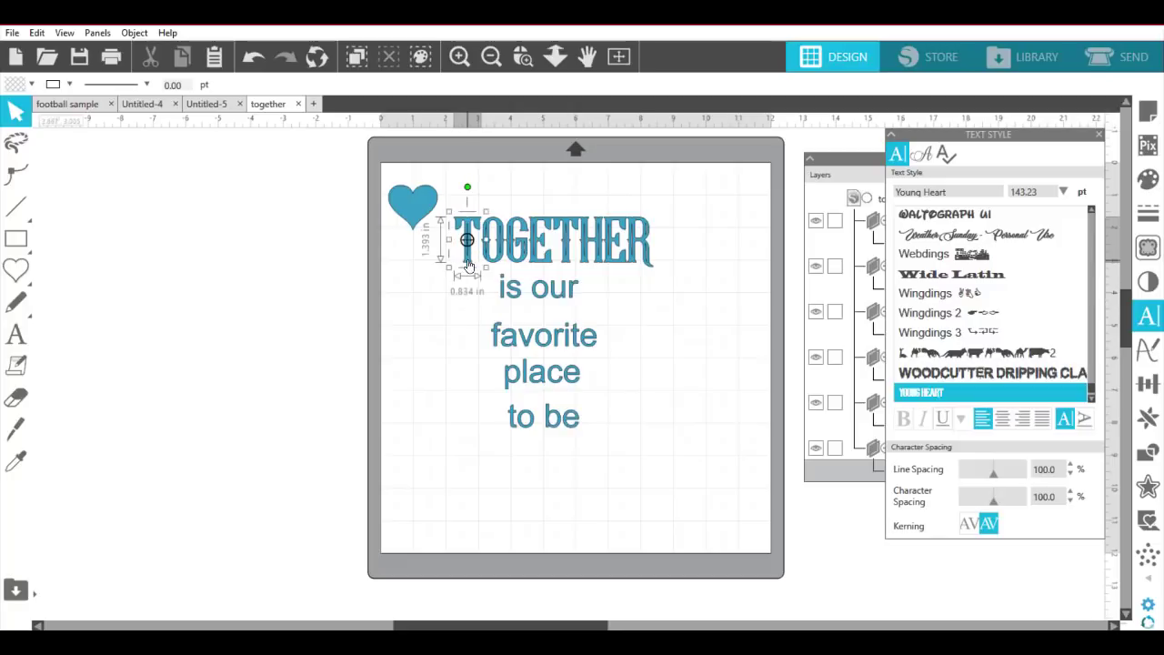
{"action": "left_click", "coordinate": [13, 84]}
{"action": "left_click", "coordinate": [190, 139]}
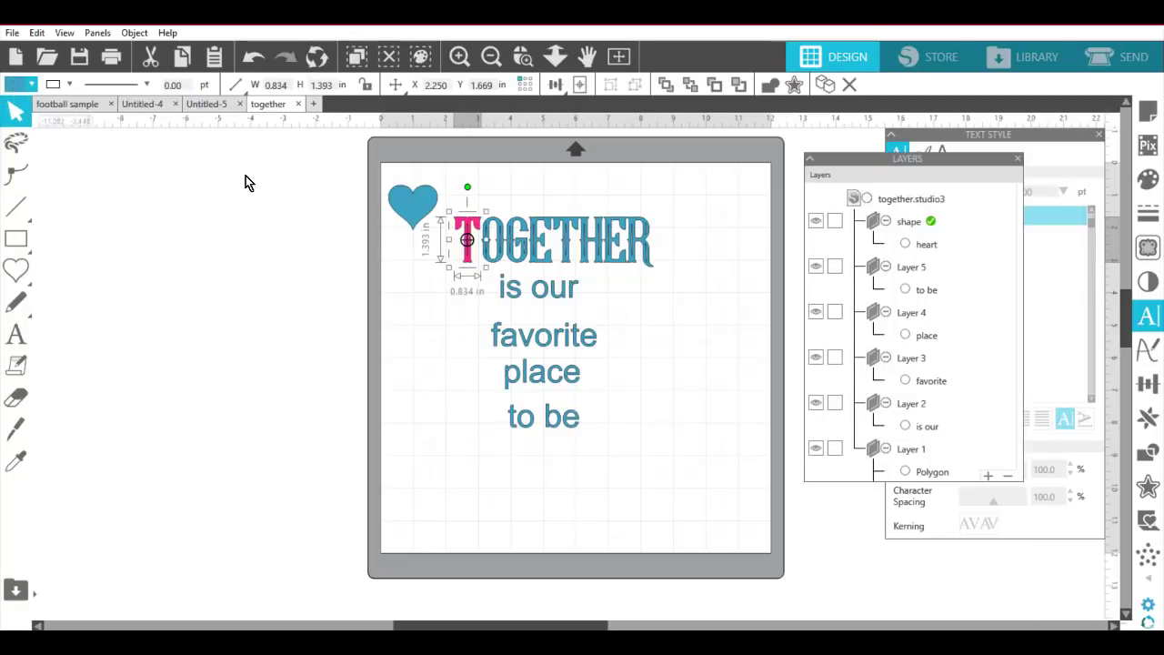
Fill the "G", the second "T" and the second "E" of "together" with the same pink.
{"action": "left_click", "coordinate": [521, 266]}
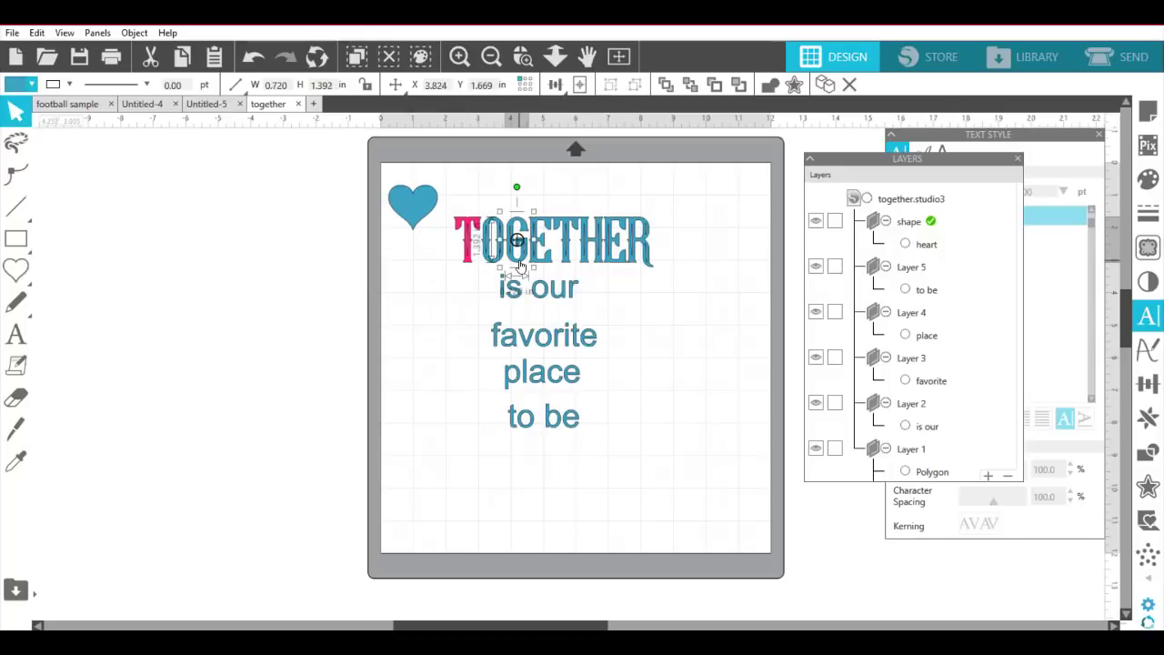
{"action": "left_click", "coordinate": [12, 85]}
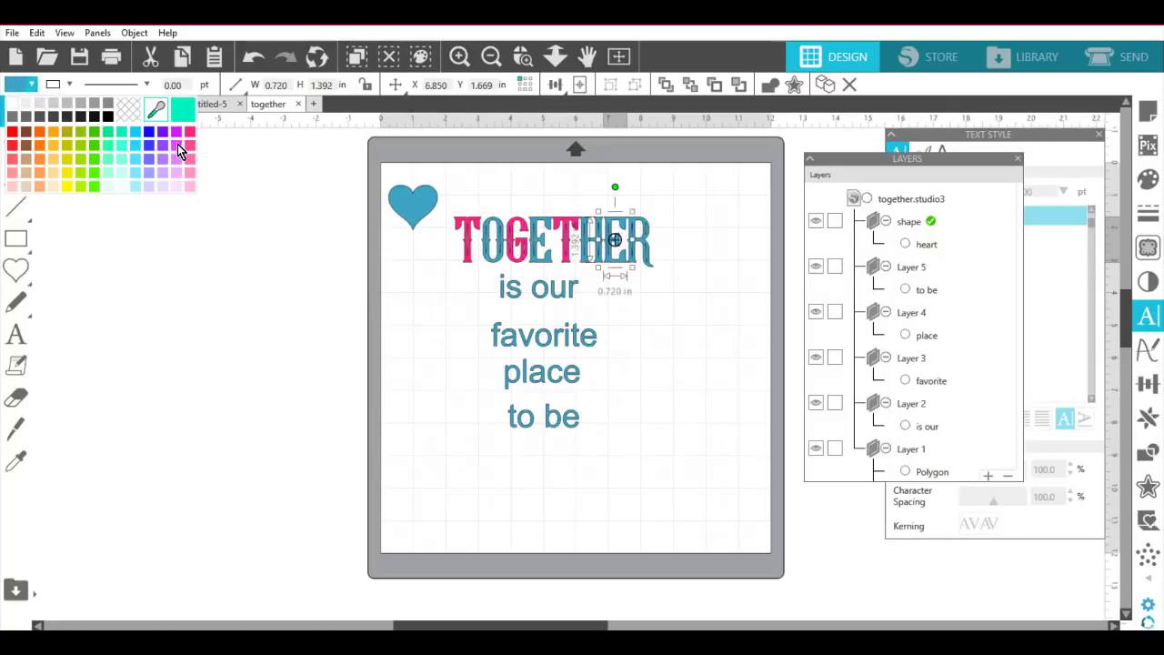
{"action": "left_click", "coordinate": [178, 144]}
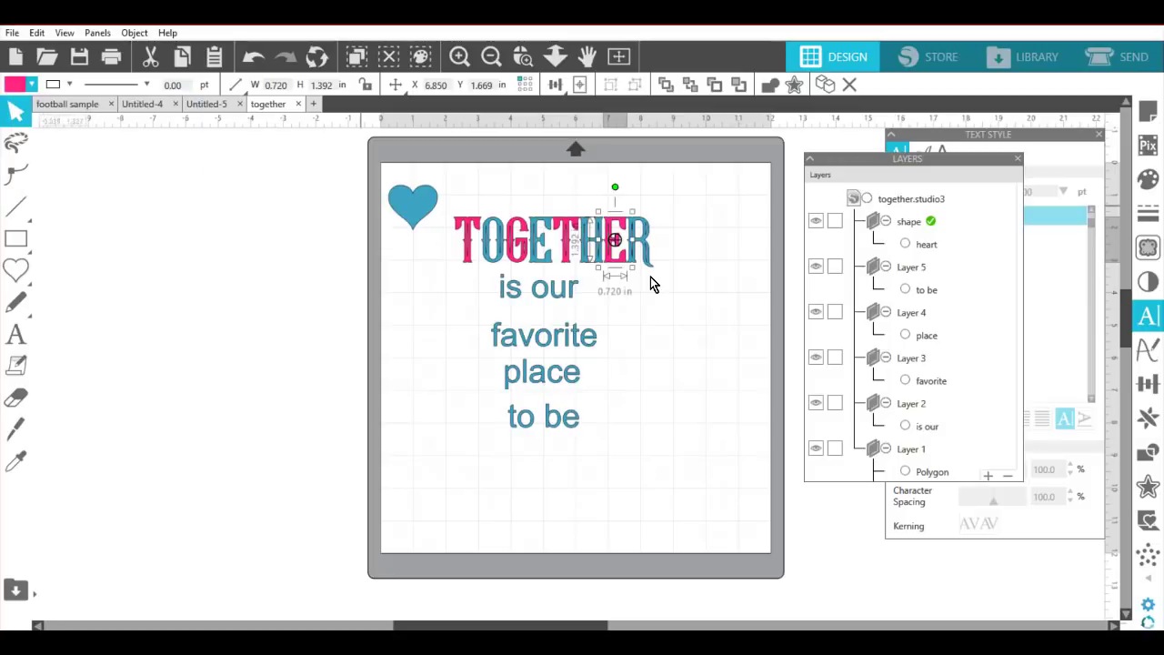
{"action": "left_click", "coordinate": [650, 281]}
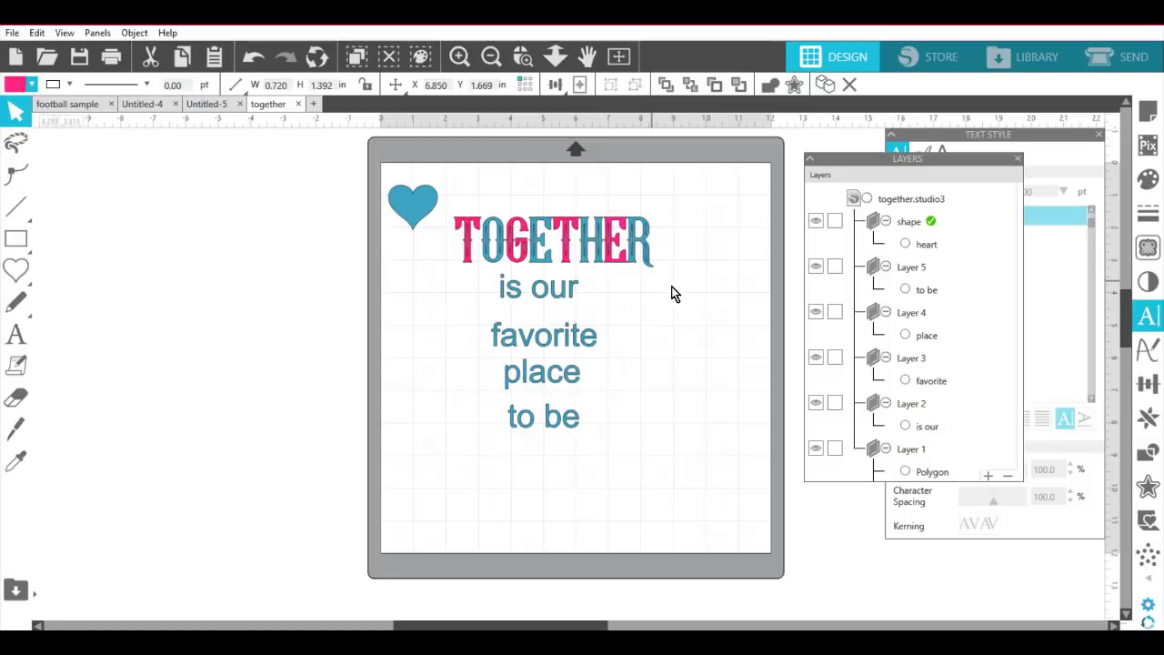
Fill the heart with pink to match the alternating letters.
{"action": "left_click", "coordinate": [411, 205]}
{"action": "left_click", "coordinate": [16, 85]}
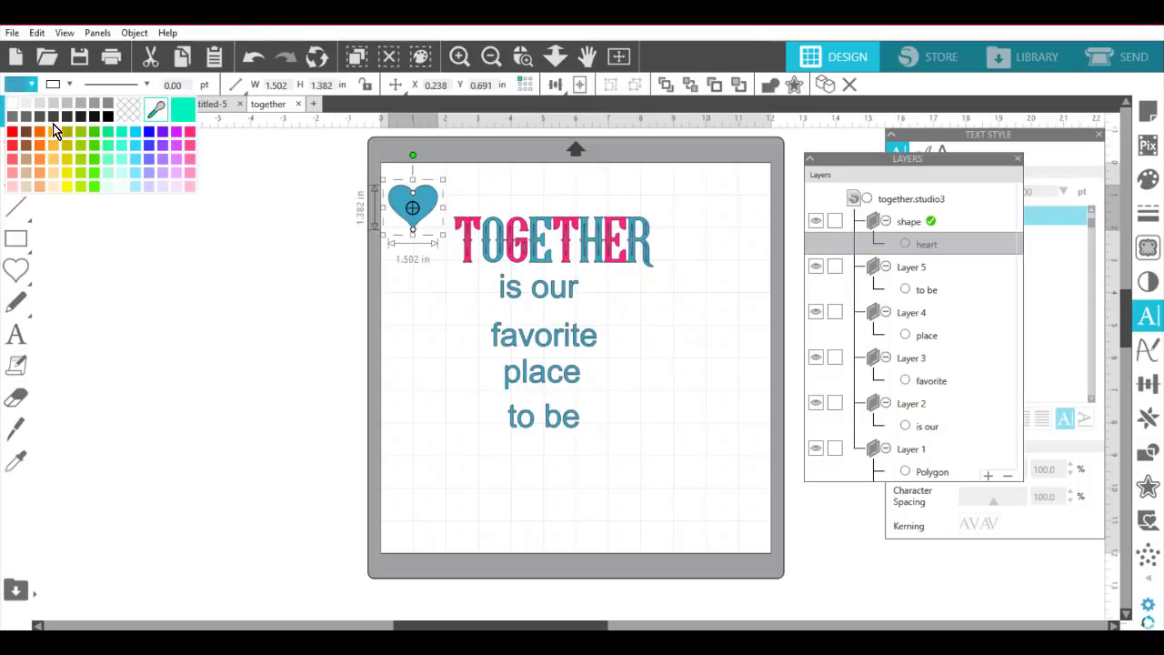
{"action": "left_click", "coordinate": [188, 132]}
{"action": "left_click", "coordinate": [410, 255]}
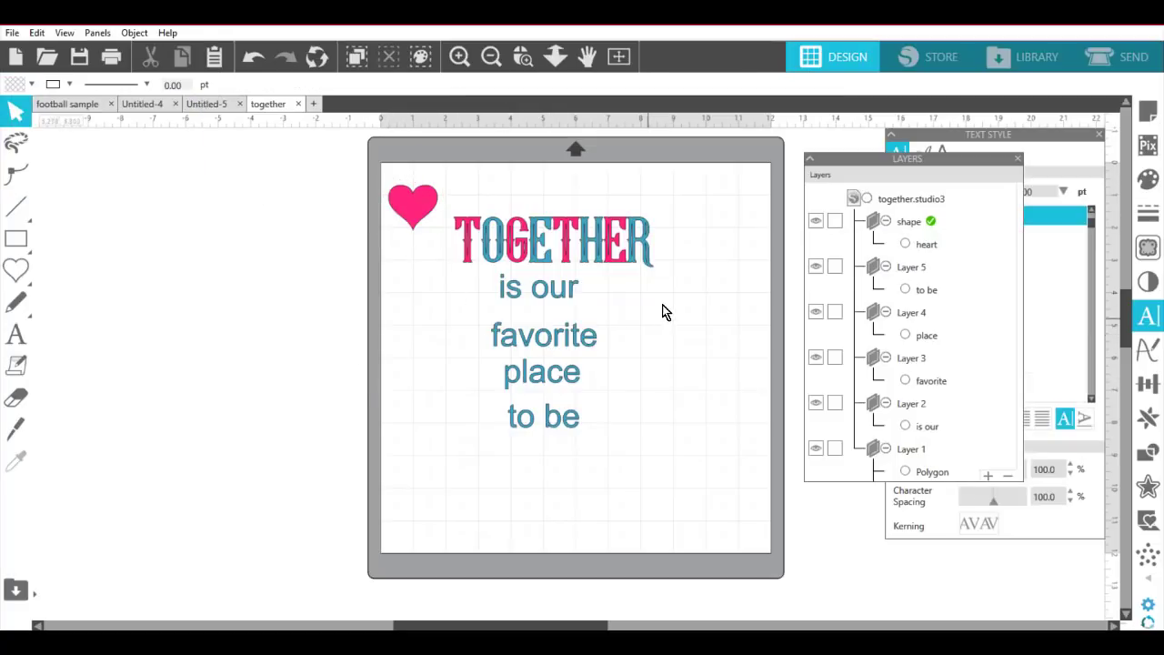
Move the heart left onto the mat's edge and group all the letters of "together".
{"action": "left_click_drag", "start_coordinate": [414, 211], "coordinate": [371, 216]}
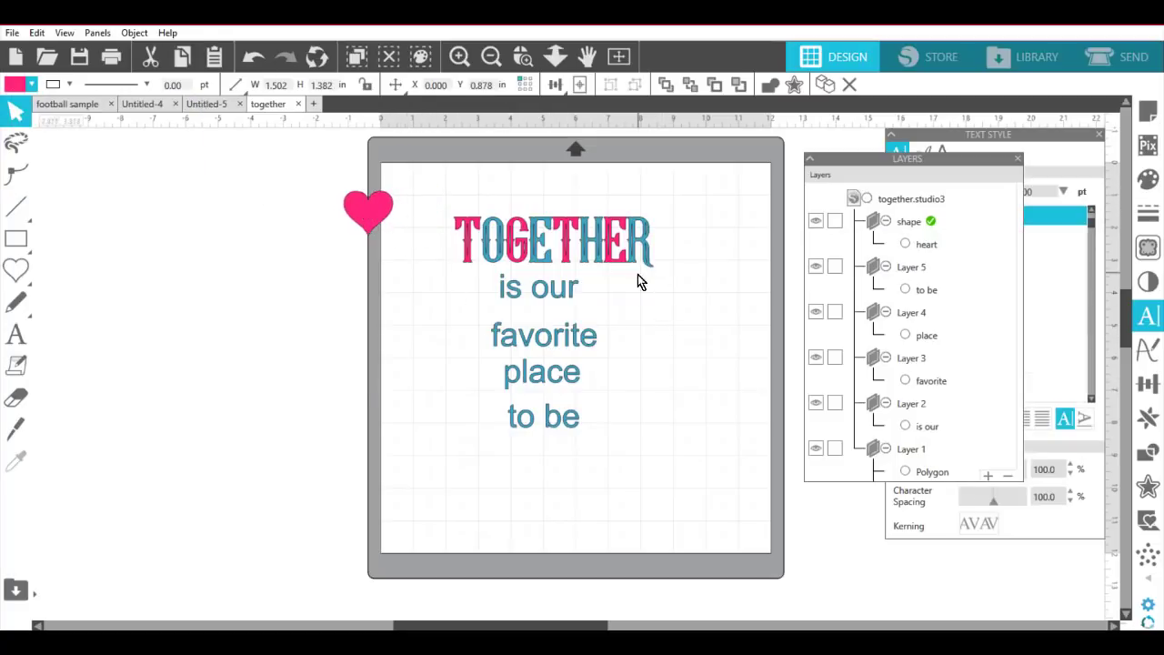
{"action": "left_click_drag", "start_coordinate": [668, 273], "coordinate": [423, 202]}
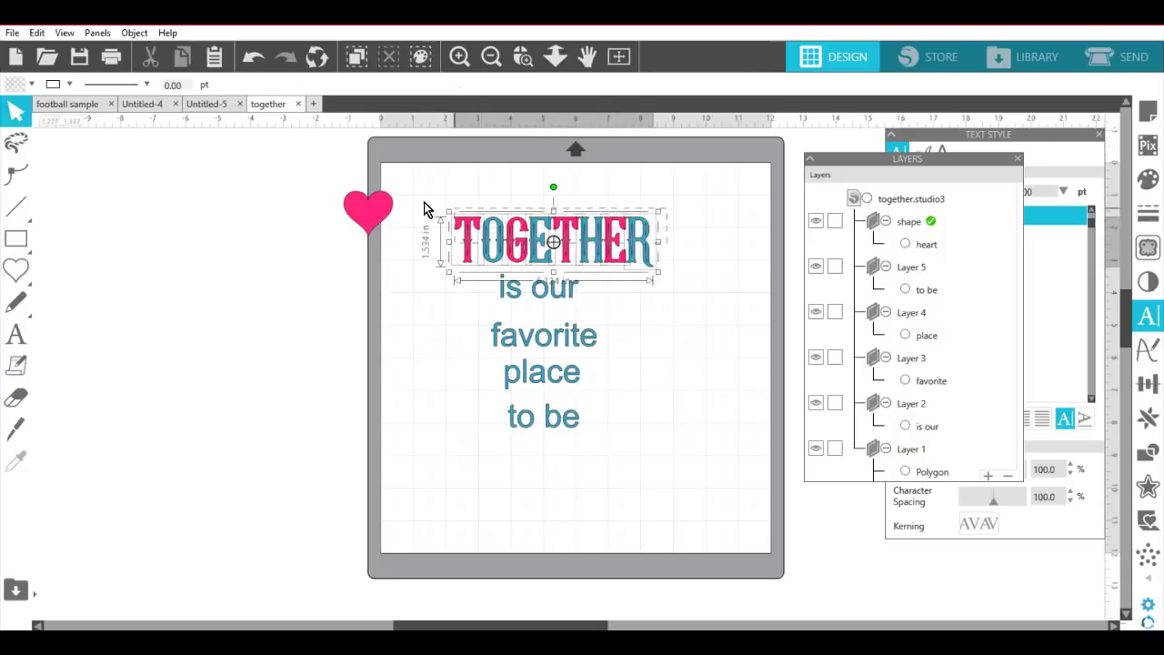
{"action": "right_click", "coordinate": [494, 245]}
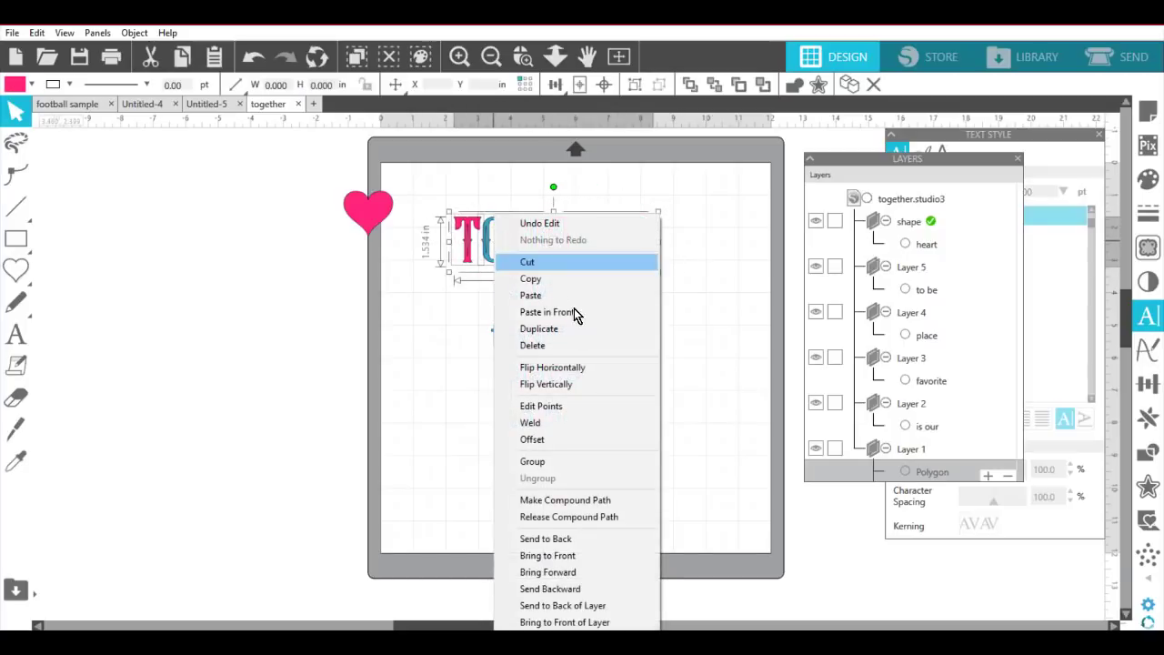
{"action": "left_click", "coordinate": [564, 461]}
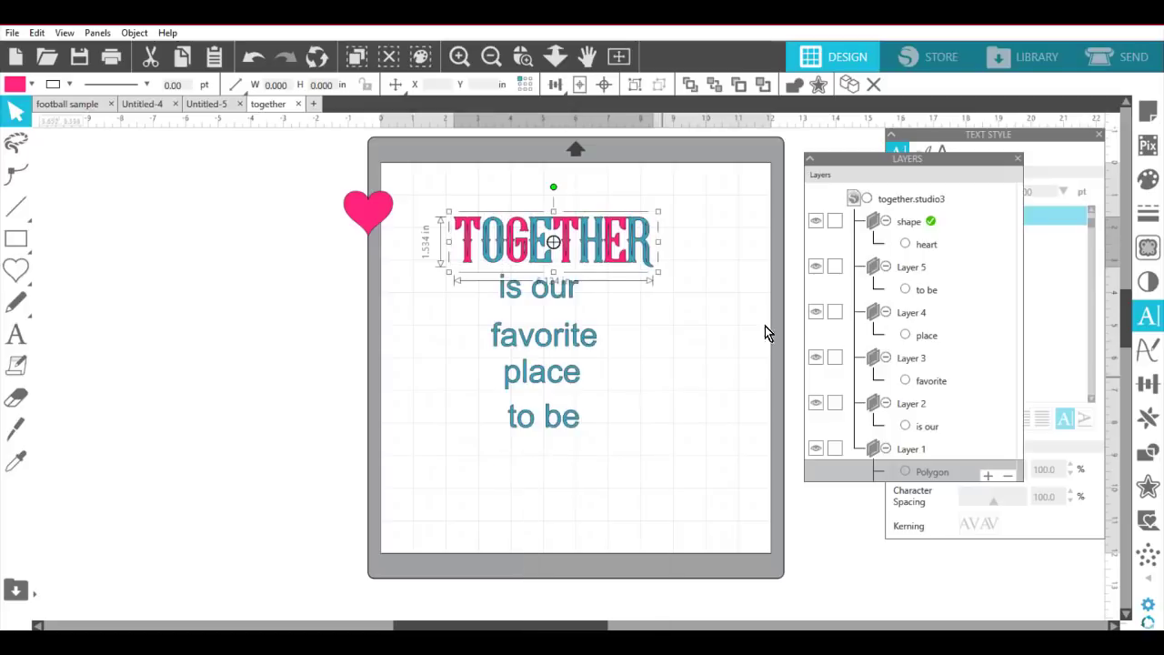
{"action": "scroll", "coordinate": [981, 390], "scroll_direction": "down", "scroll_amount": 2}
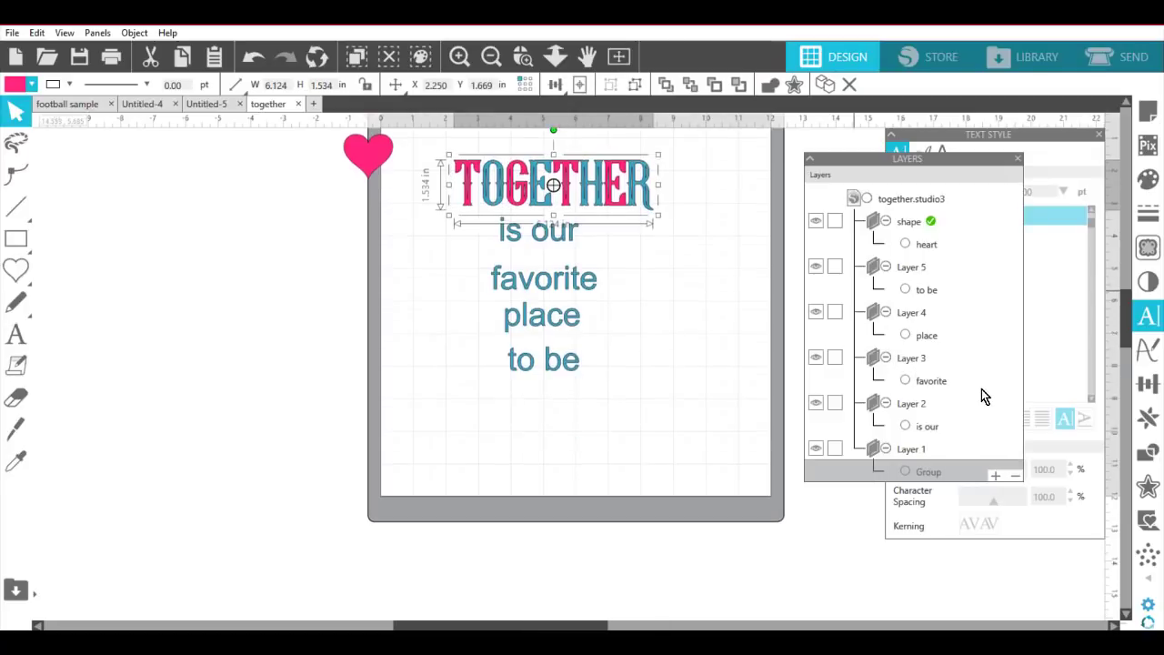
{"action": "scroll", "coordinate": [981, 389], "scroll_direction": "up", "scroll_amount": 3}
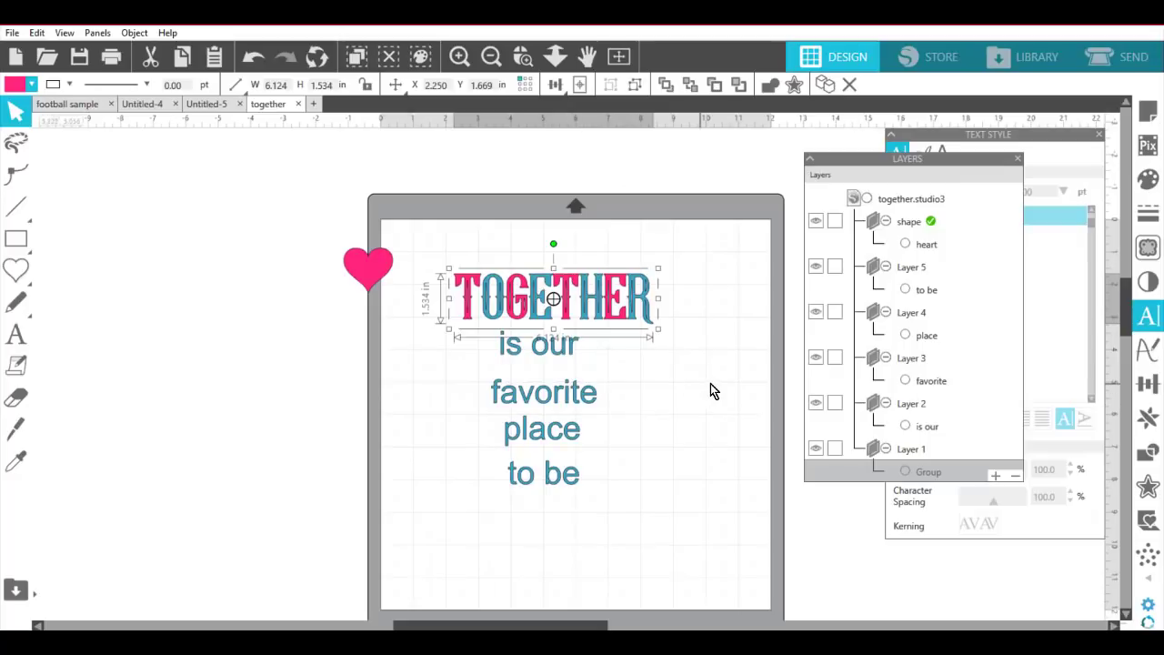
Rename the letter group under Layer 1 as "together".
{"action": "double_click", "coordinate": [929, 473]}
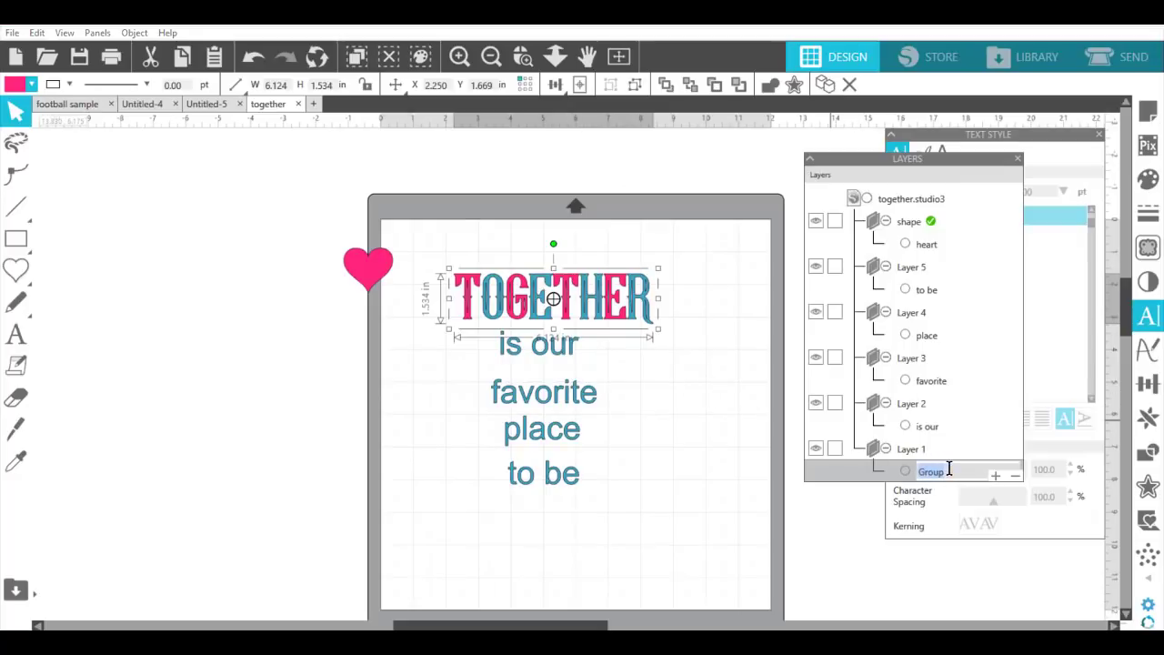
{"action": "type", "text": "together"}
{"action": "key", "text": "Escape"}
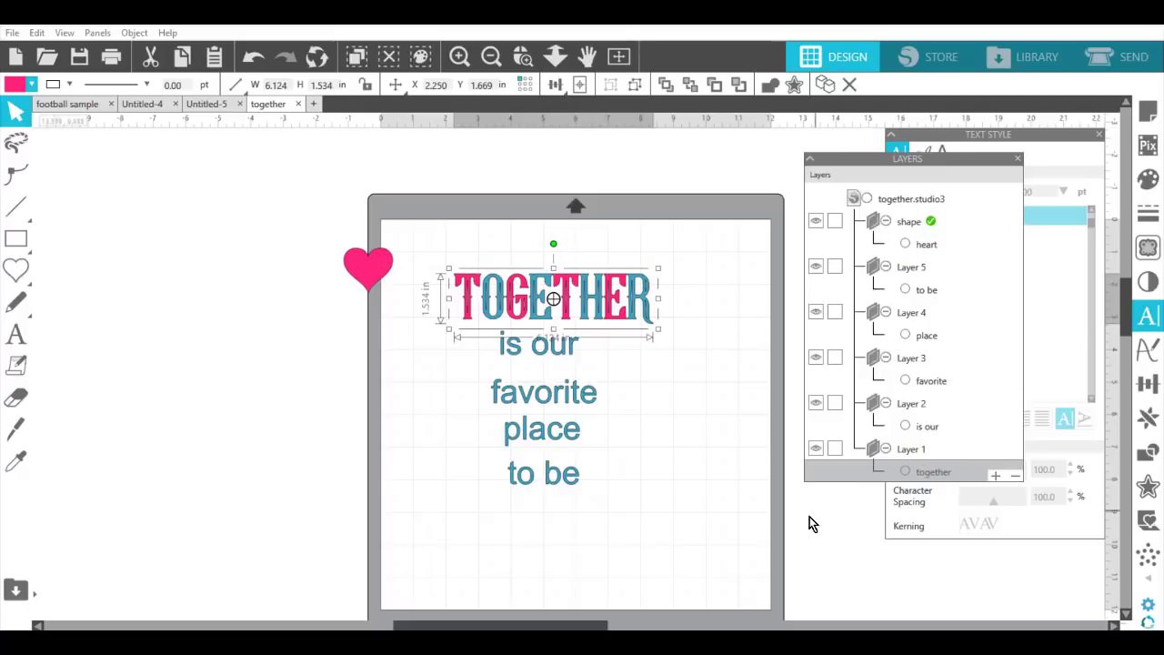
Shift the grouped word "together" slightly left and down above "is our", and lock Layer 1.
{"action": "left_click", "coordinate": [596, 370]}
{"action": "left_click_drag", "start_coordinate": [565, 317], "coordinate": [556, 317]}
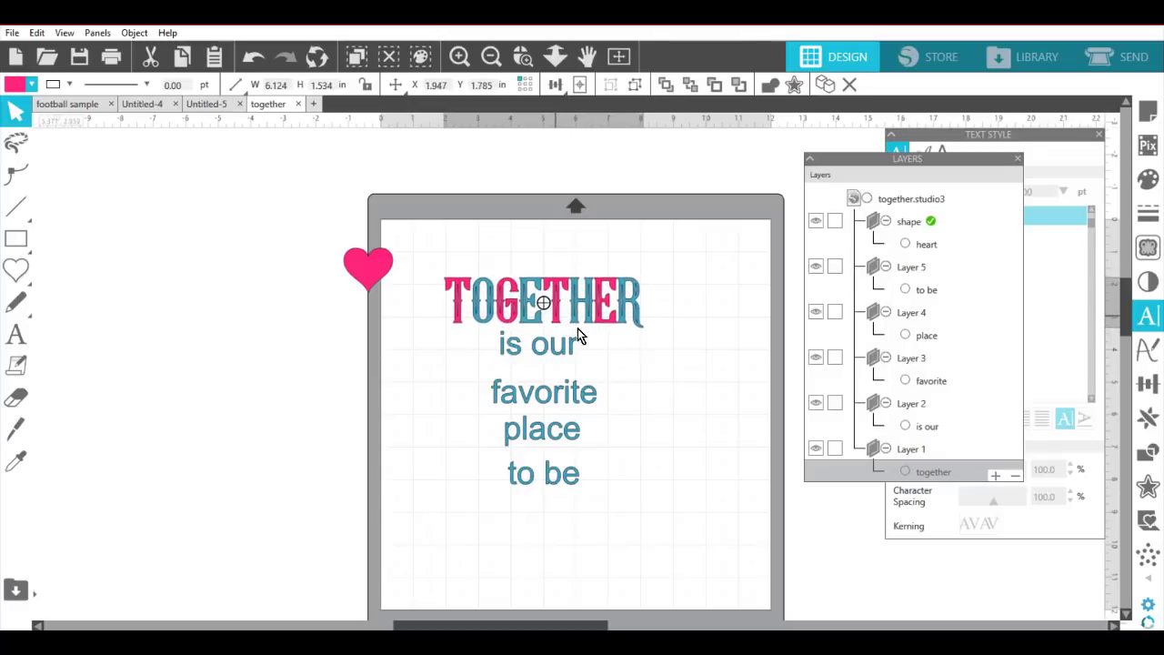
{"action": "left_click", "coordinate": [651, 408]}
{"action": "left_click", "coordinate": [835, 449]}
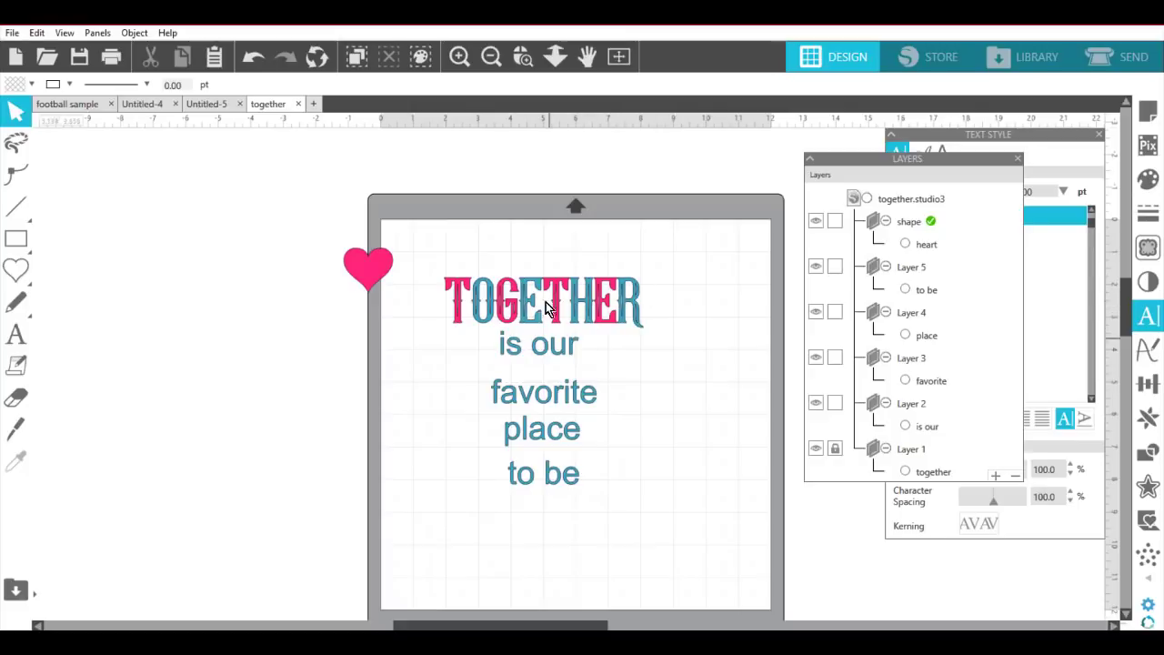
Select all of the "is our" text for editing and show the text style options clear of the layer list.
{"action": "double_click", "coordinate": [572, 350]}
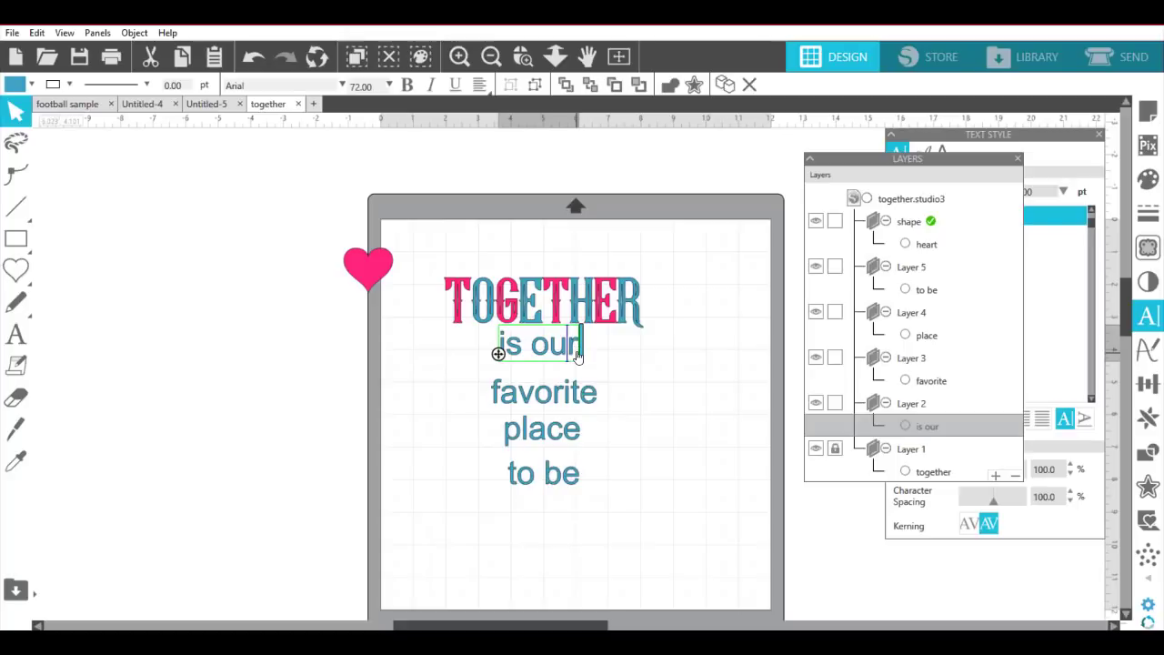
{"action": "left_click", "coordinate": [579, 357]}
{"action": "double_click", "coordinate": [579, 354]}
{"action": "left_click_drag", "start_coordinate": [577, 353], "coordinate": [503, 353]}
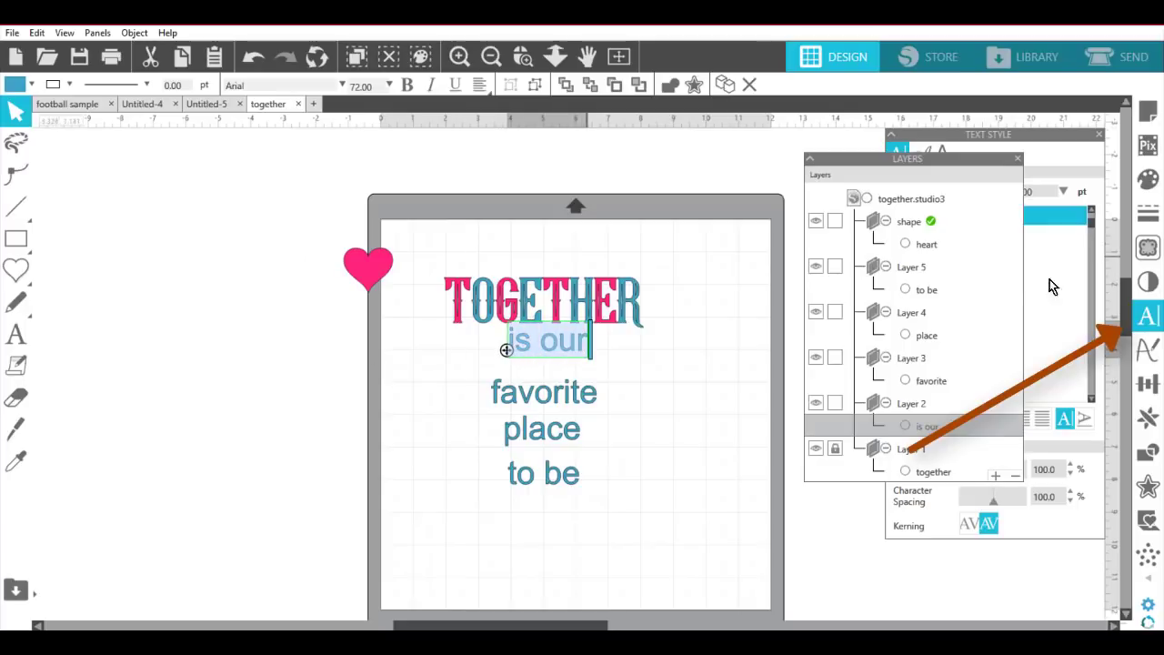
{"action": "left_click", "coordinate": [1148, 315]}
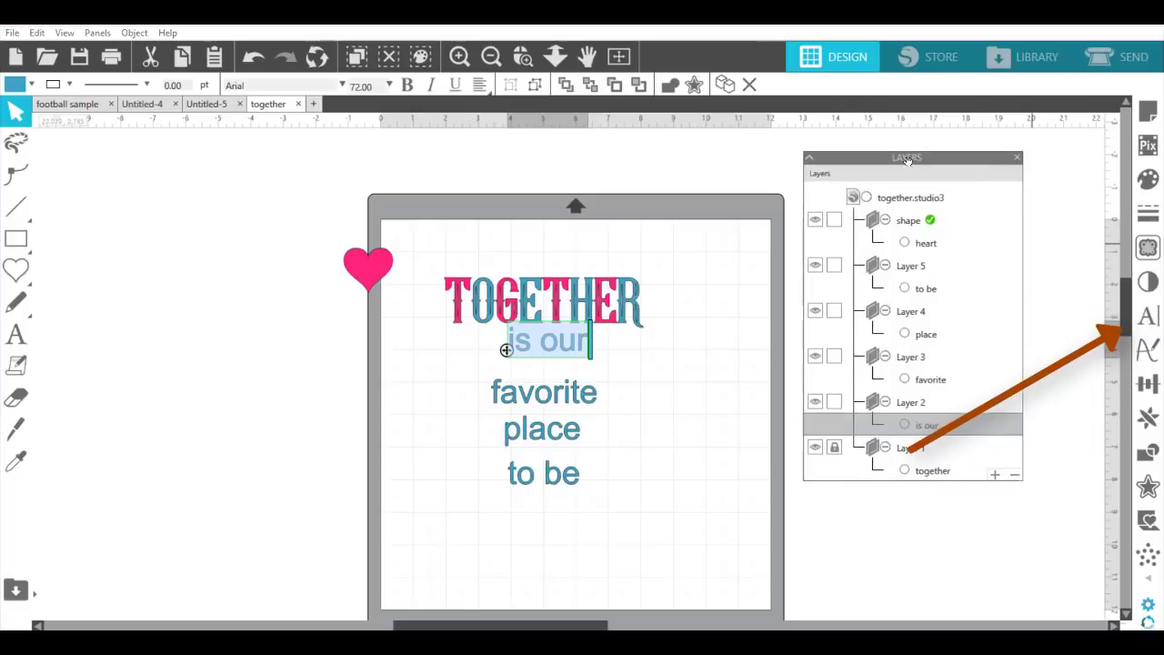
{"action": "mouse_move", "coordinate": [921, 160]}
{"action": "left_mouse_down"}
{"action": "mouse_move", "coordinate": [709, 153]}
{"action": "mouse_move", "coordinate": [780, 180]}
{"action": "left_mouse_up"}
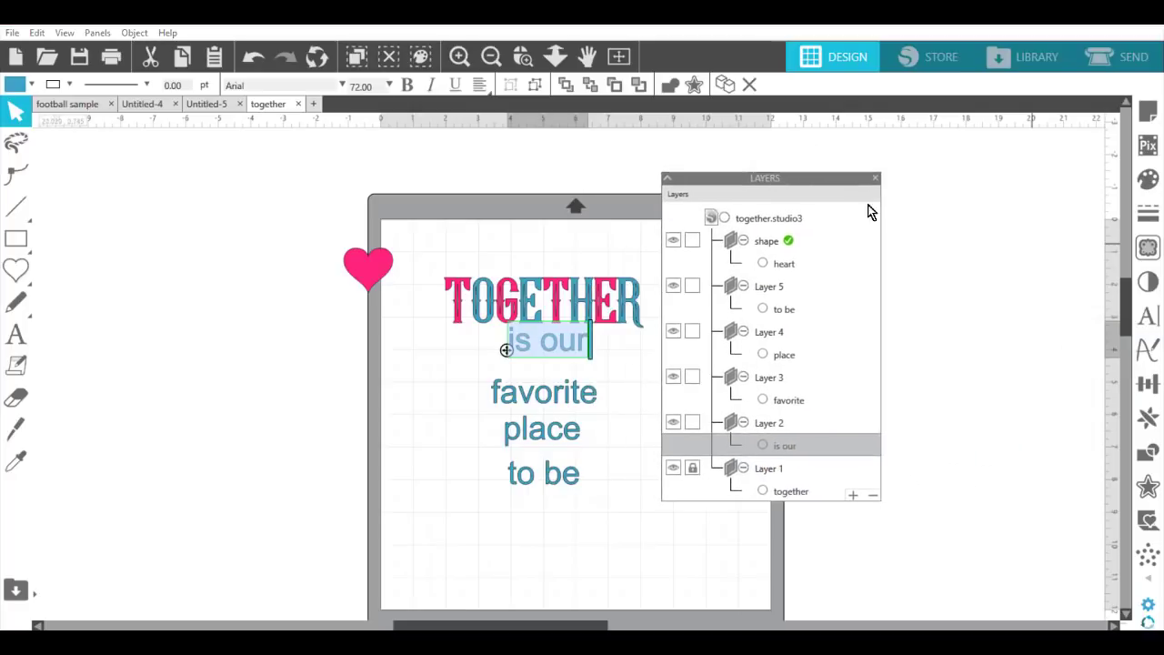
{"action": "left_click", "coordinate": [1148, 320]}
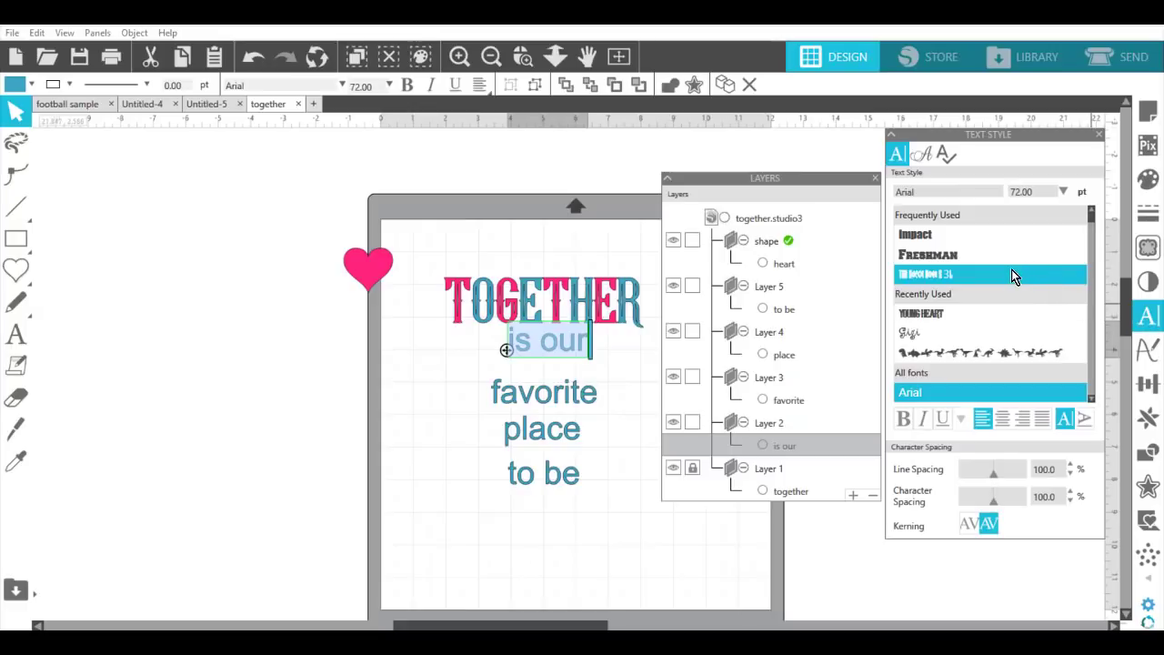
Change the font of the "is our" text to Times New Roman and finish editing it.
{"action": "left_click", "coordinate": [1046, 333]}
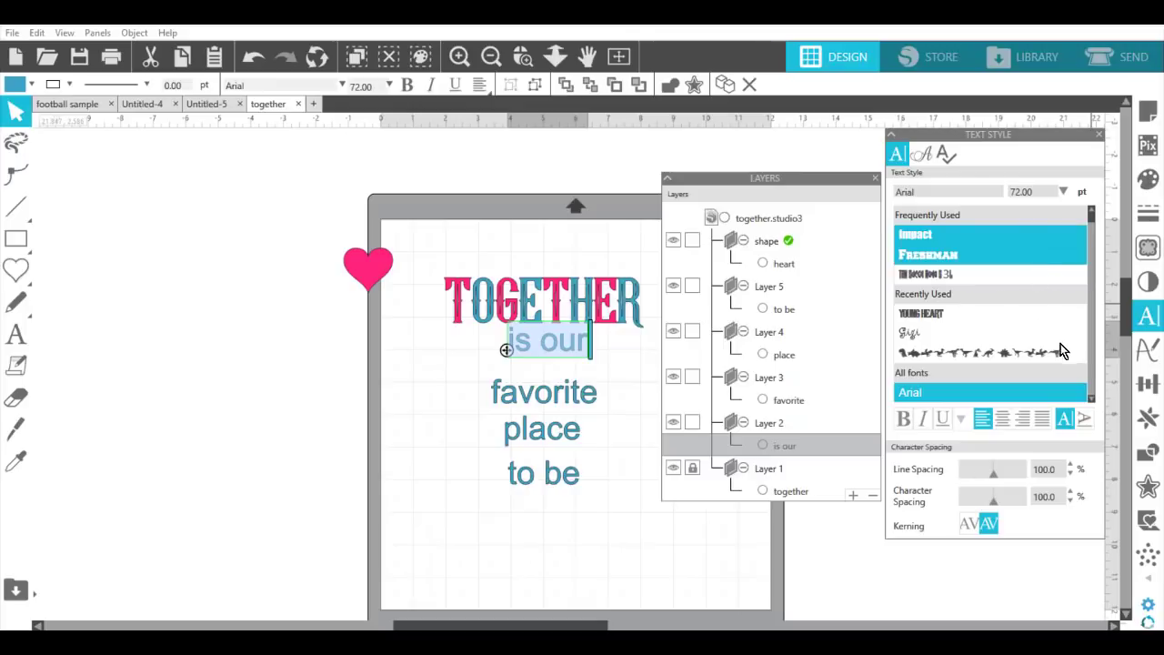
{"action": "left_click", "coordinate": [1092, 400]}
{"action": "left_click", "coordinate": [1091, 400]}
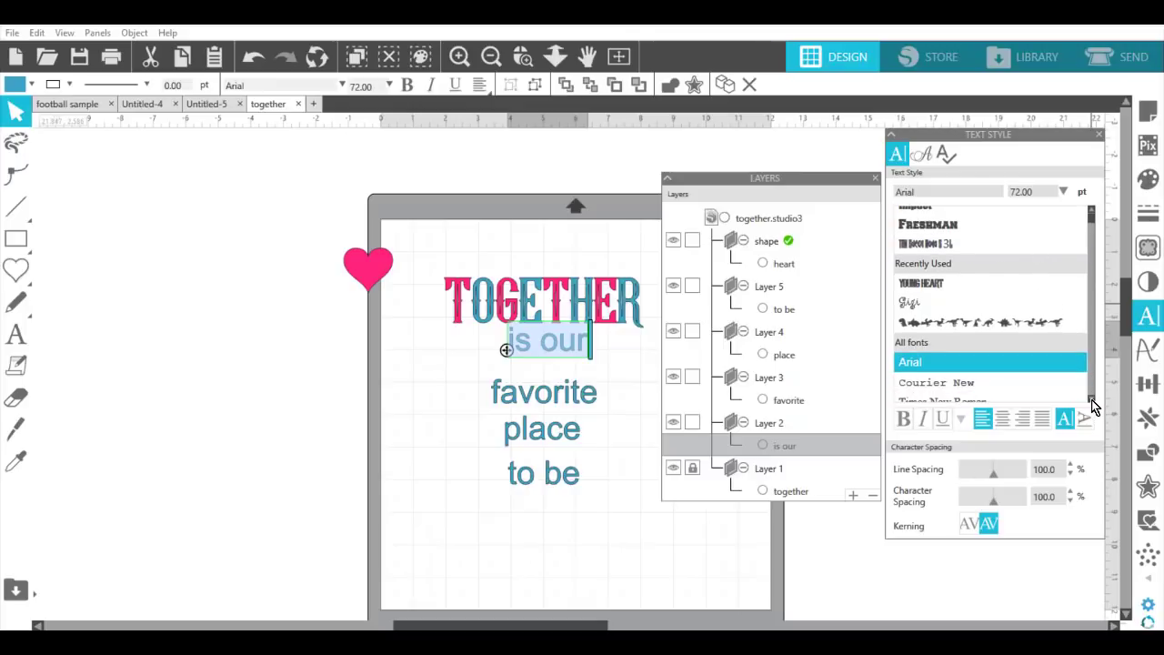
{"action": "left_click", "coordinate": [1091, 401]}
{"action": "left_click", "coordinate": [1091, 400]}
{"action": "left_click", "coordinate": [1091, 400]}
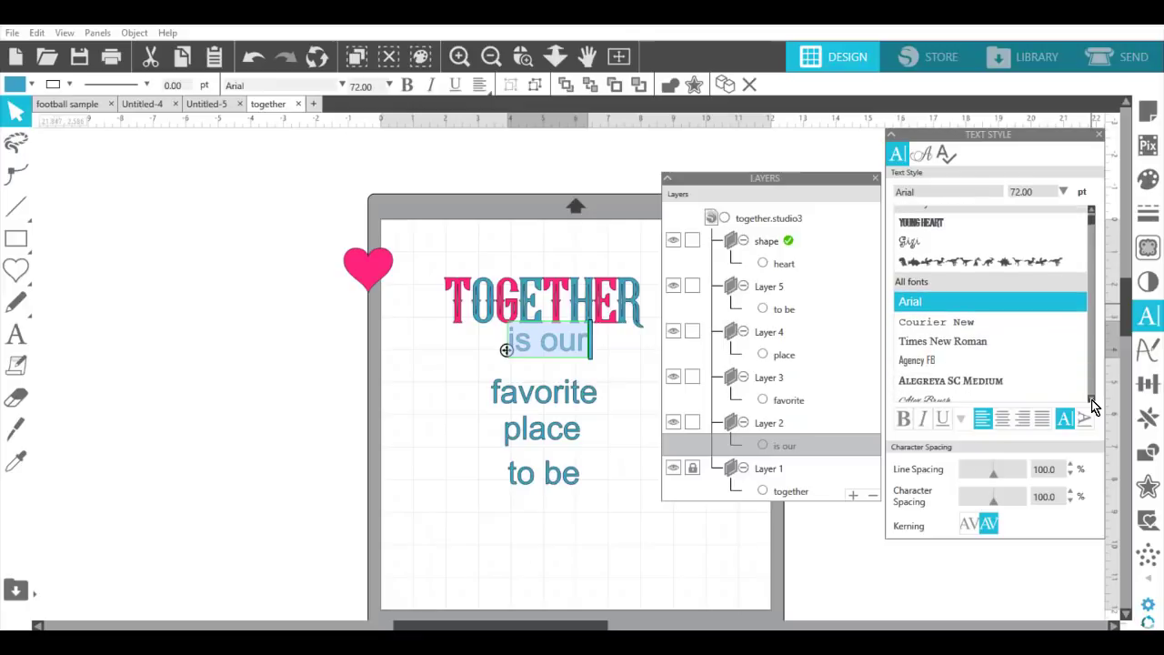
{"action": "left_click", "coordinate": [1091, 400]}
{"action": "left_click", "coordinate": [1091, 400]}
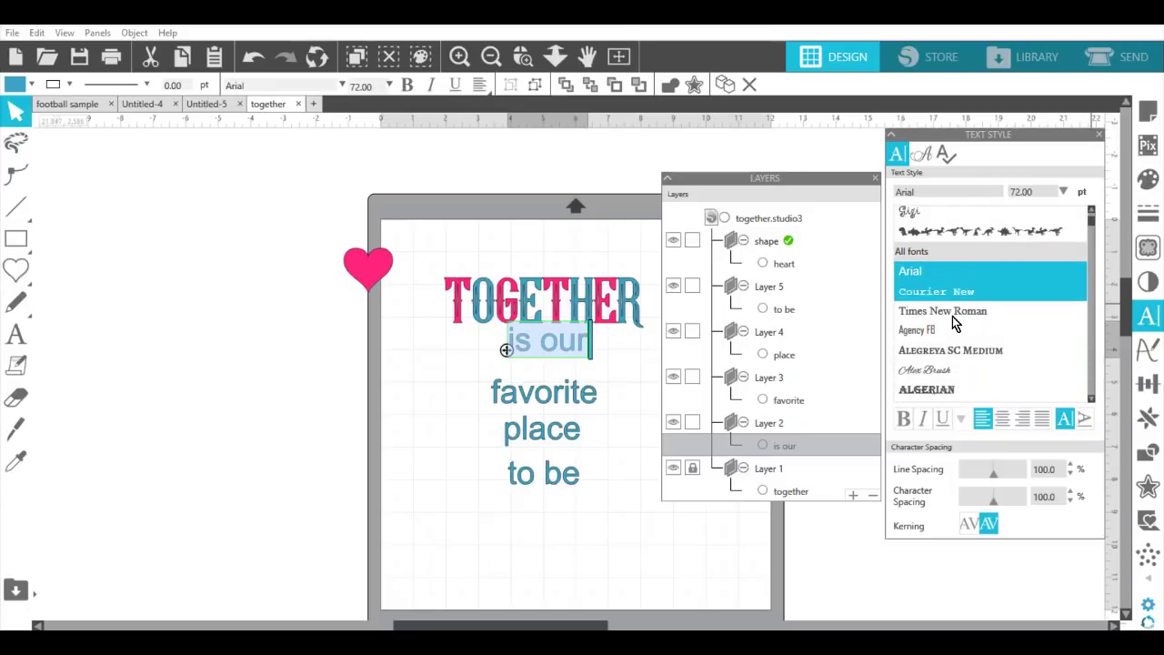
{"action": "left_click", "coordinate": [952, 315]}
{"action": "left_click", "coordinate": [480, 485]}
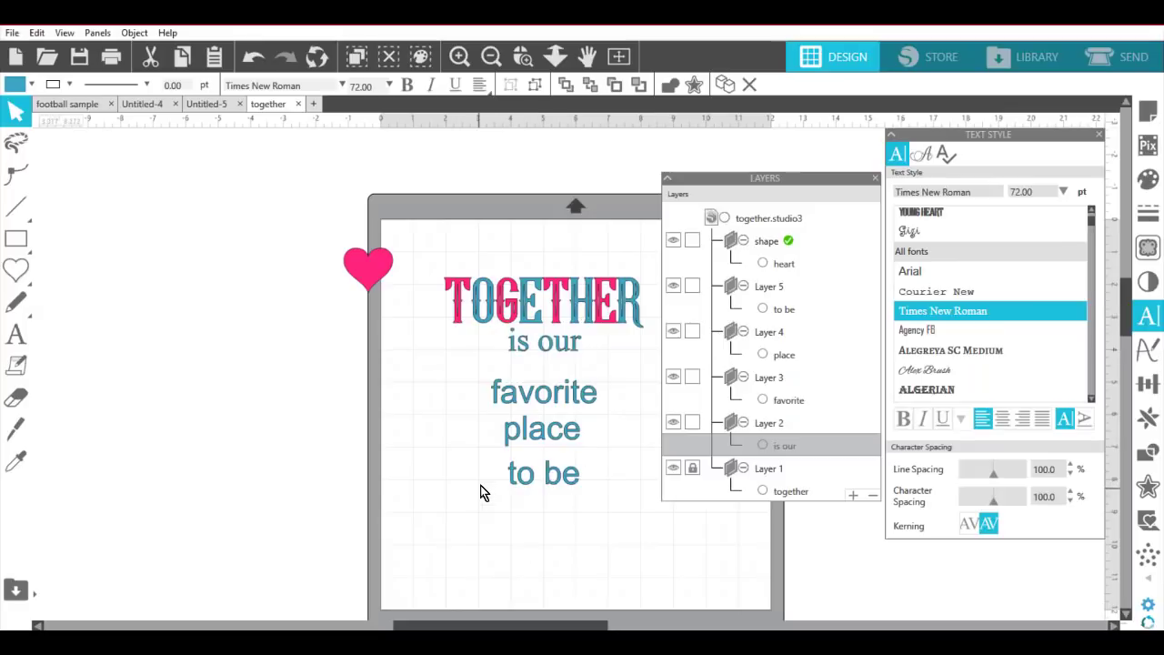
Widen "is our" to about 3.1 in and center it beneath "together".
{"action": "left_click_drag", "start_coordinate": [524, 347], "coordinate": [549, 353]}
{"action": "left_click", "coordinate": [560, 355]}
{"action": "left_click", "coordinate": [626, 356]}
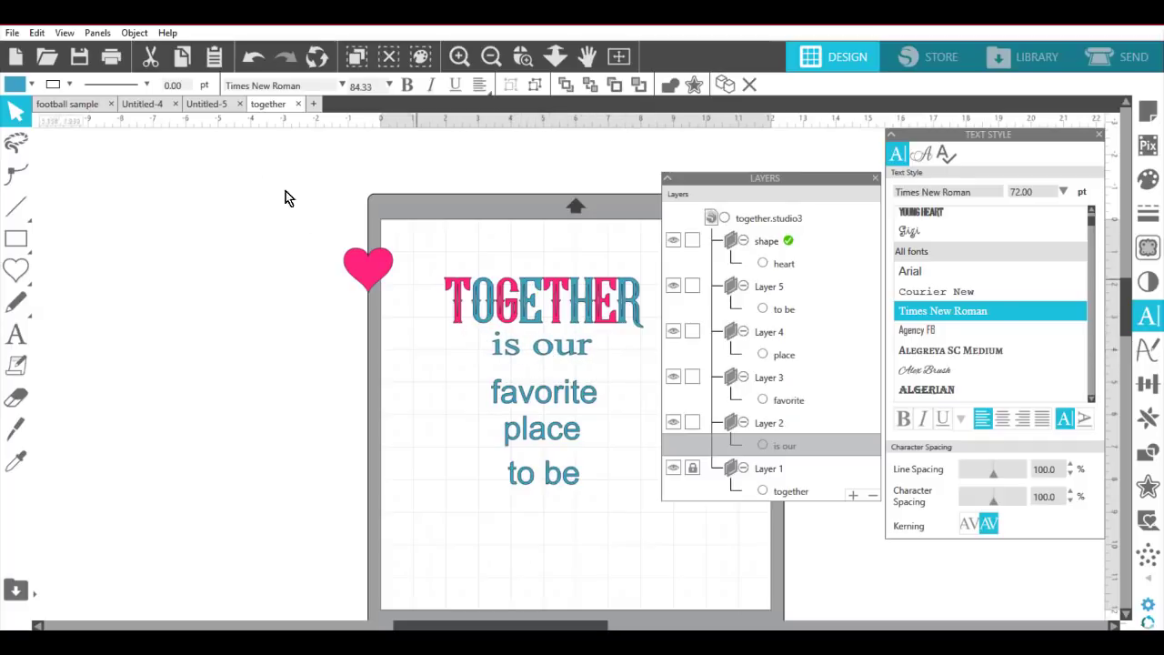
Fill the "is our" text with medium purple.
{"action": "left_click", "coordinate": [23, 86]}
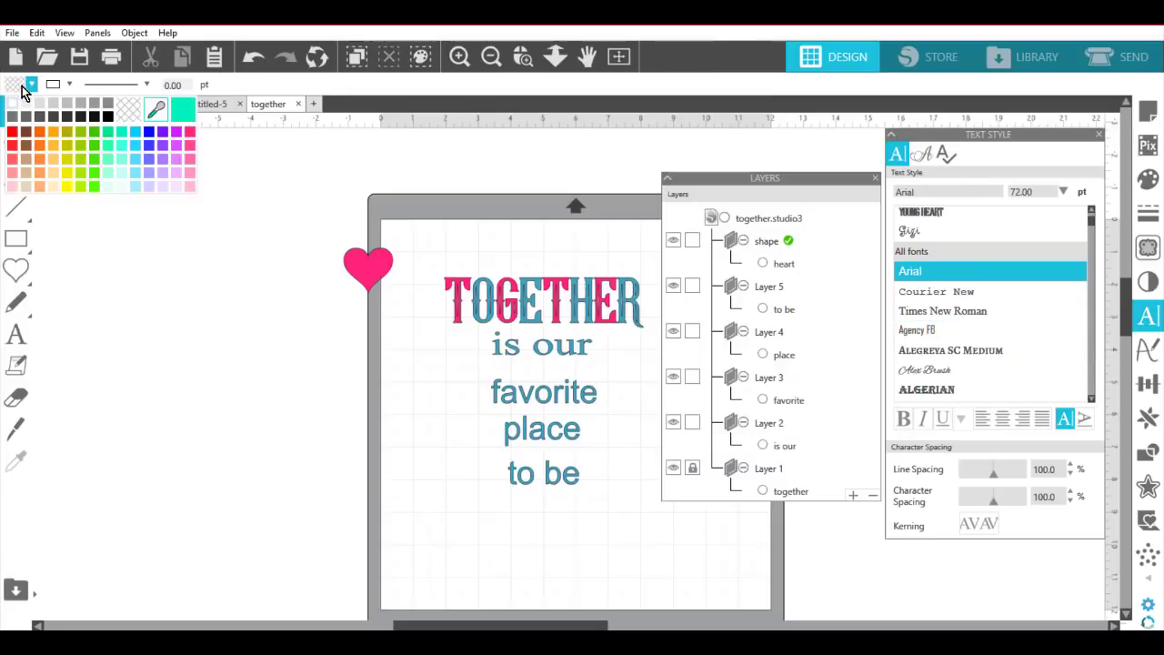
{"action": "left_click", "coordinate": [162, 143]}
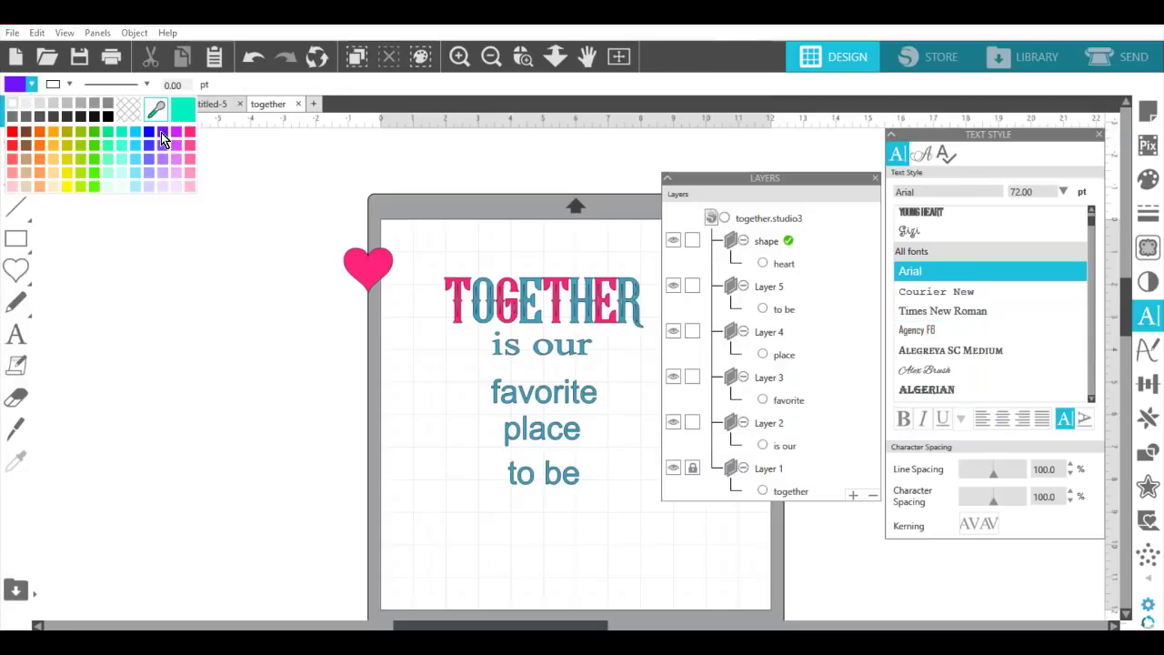
{"action": "left_click", "coordinate": [550, 355]}
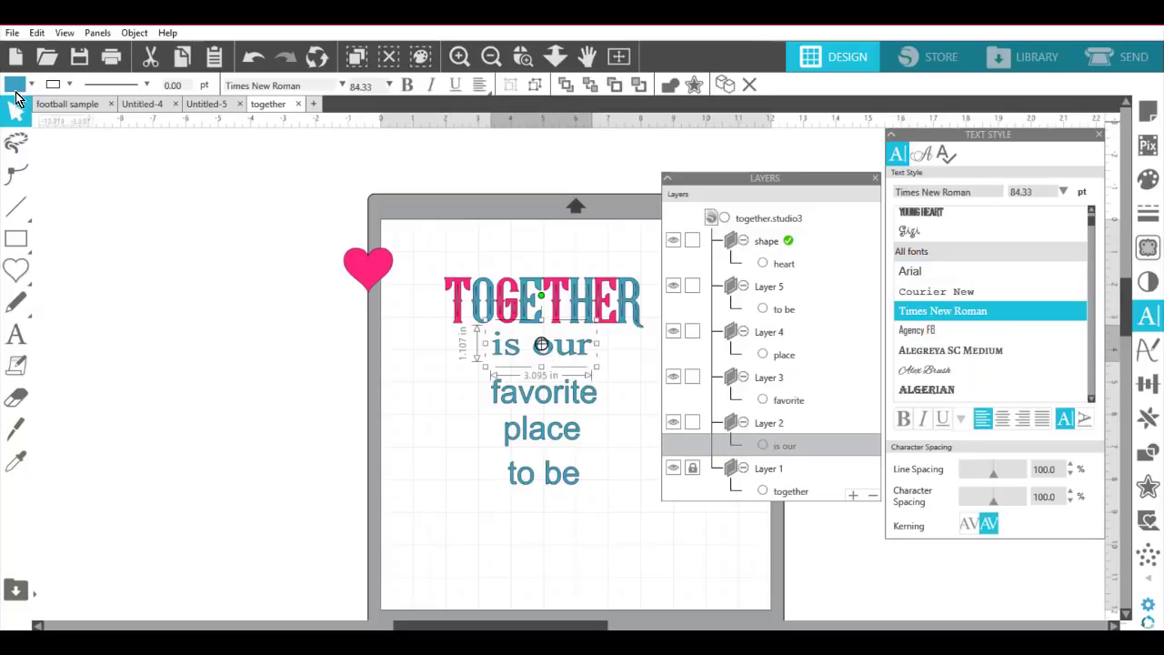
{"action": "left_click", "coordinate": [15, 85]}
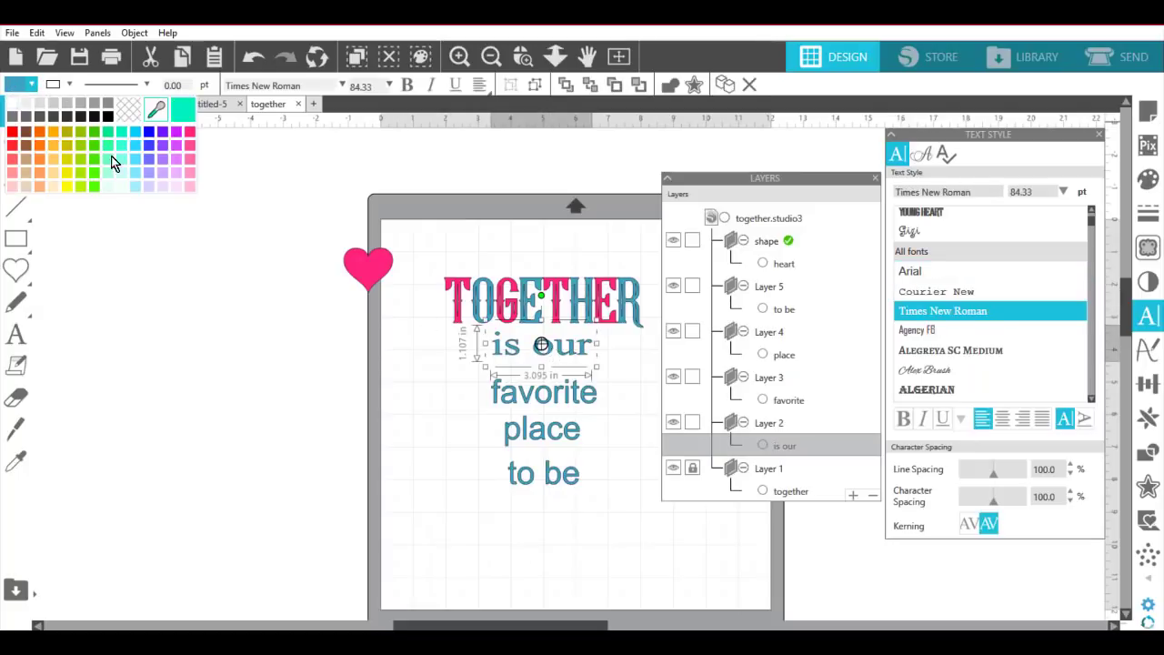
{"action": "left_click", "coordinate": [161, 147]}
{"action": "left_click", "coordinate": [429, 425]}
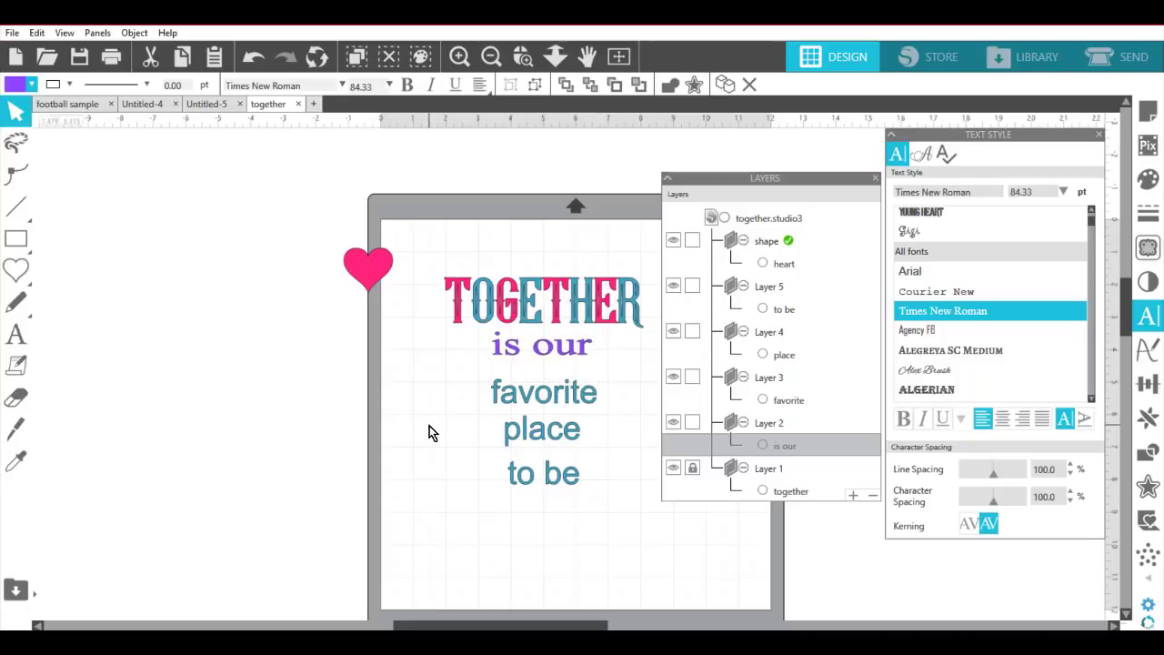
Nudge "is our" up and stretch it to about 1.2 in tall, and lock Layer 2.
{"action": "left_click", "coordinate": [545, 350]}
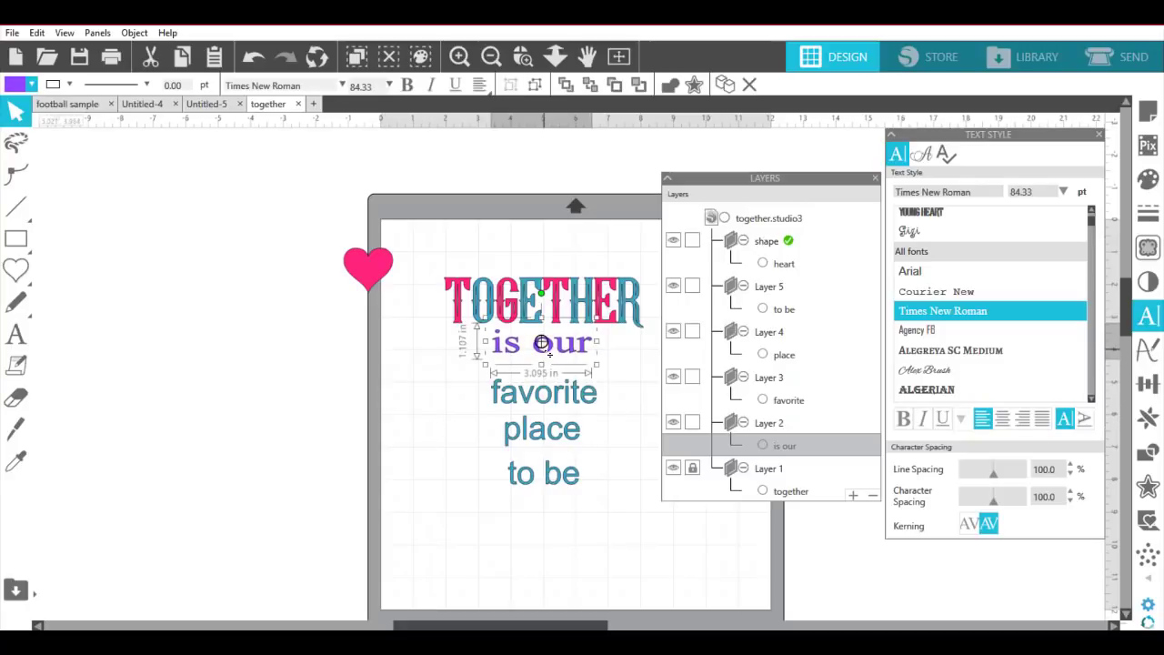
{"action": "left_click_drag", "start_coordinate": [541, 366], "coordinate": [543, 369]}
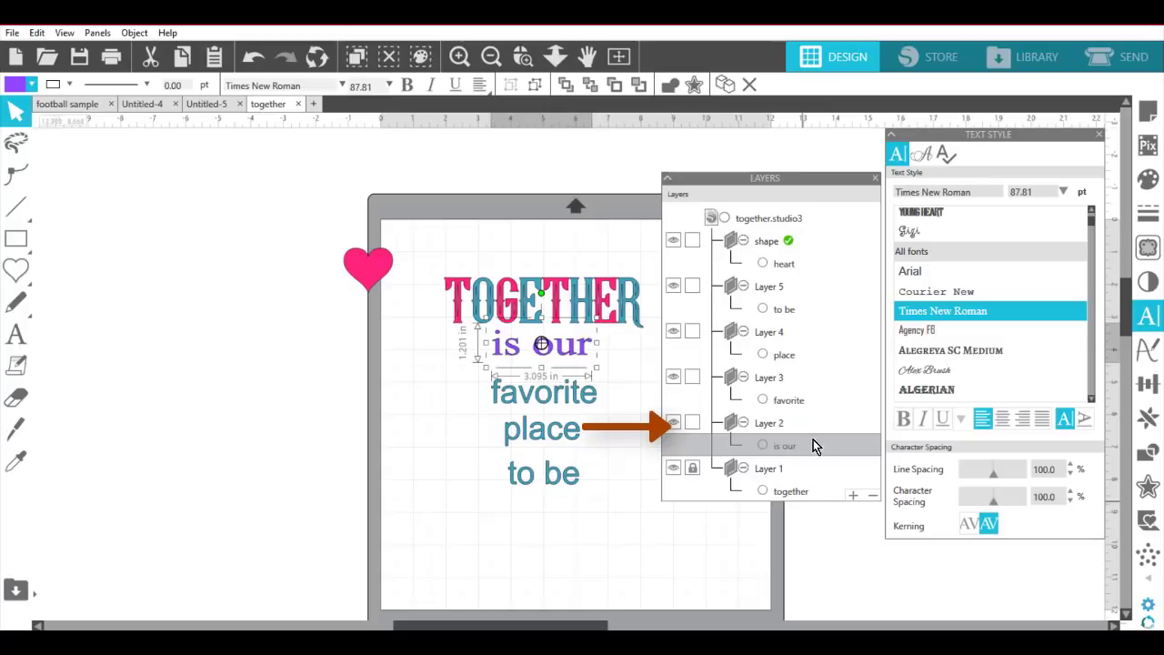
{"action": "left_click", "coordinate": [692, 422]}
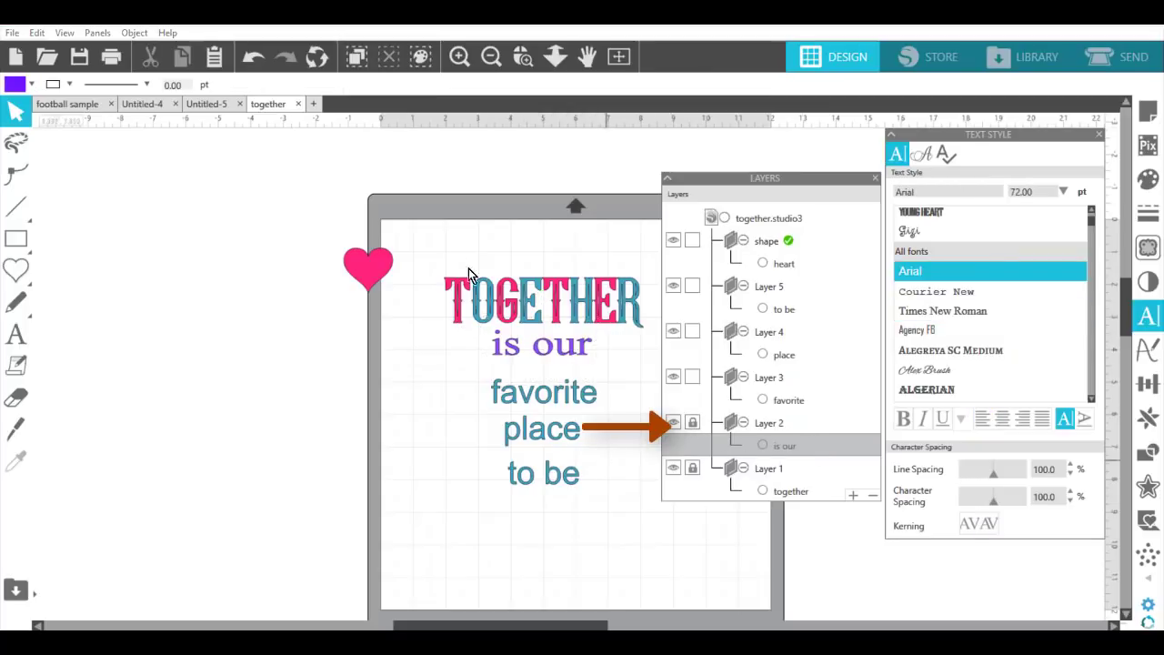
Draw a rectangle about 5 in wide and 1.7 in high in the empty area beside the mat, level with "favorite".
{"action": "left_click", "coordinate": [566, 407]}
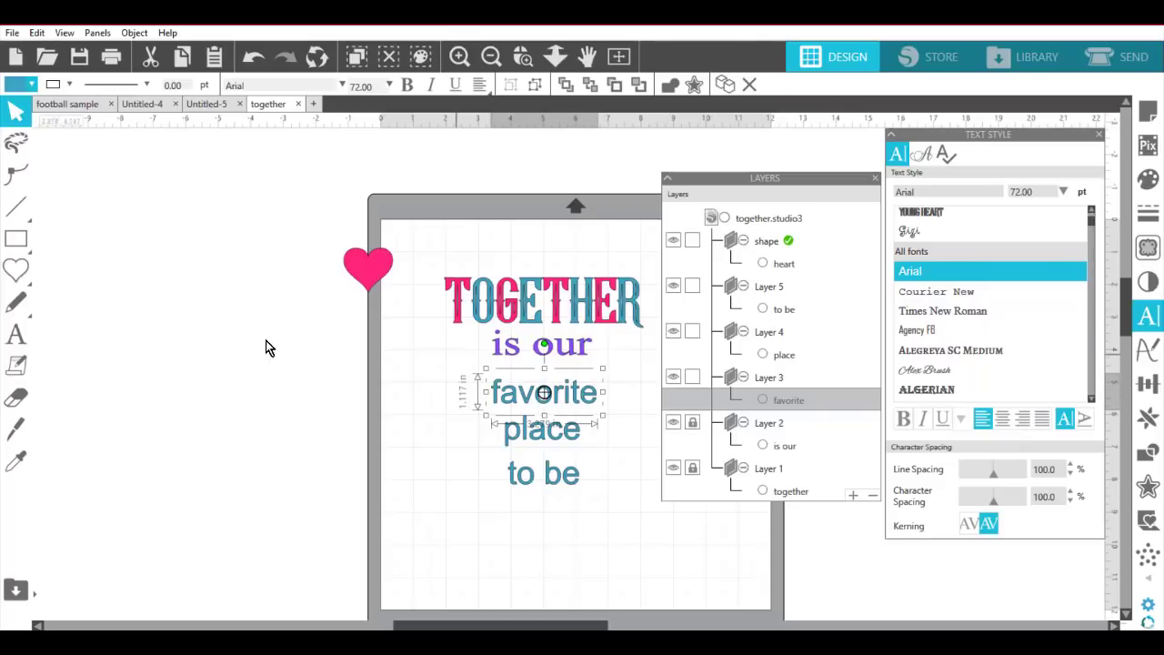
{"action": "mouse_move", "coordinate": [13, 246]}
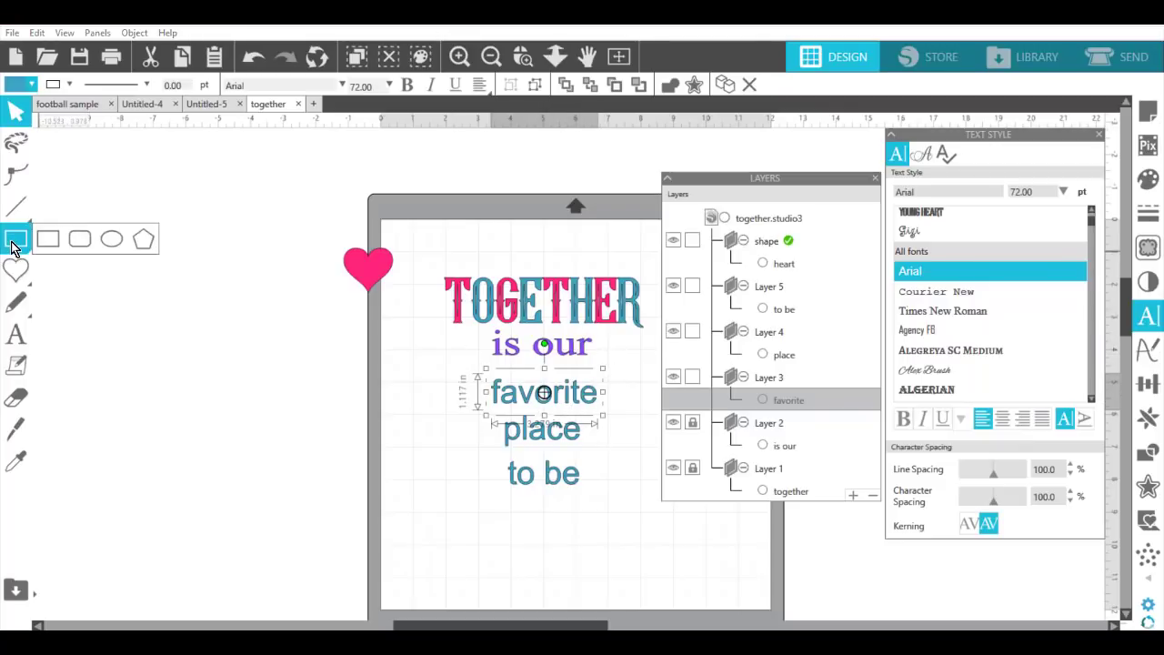
{"action": "left_click", "coordinate": [14, 246]}
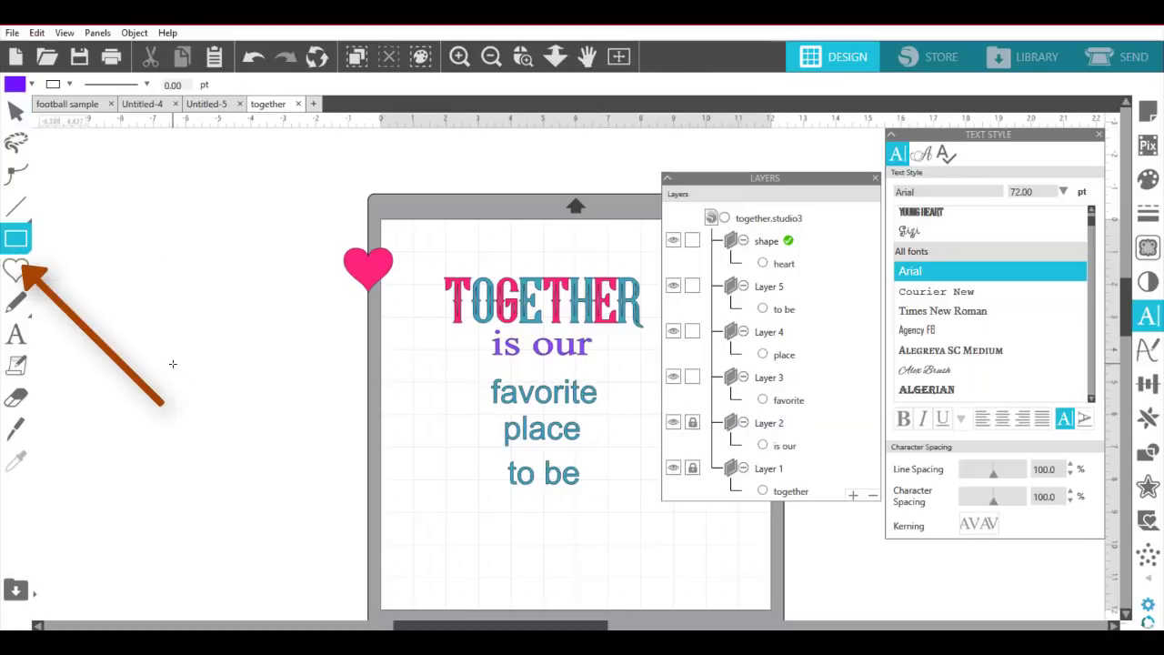
{"action": "left_click_drag", "start_coordinate": [173, 363], "coordinate": [340, 421]}
Slant the rectangle's left end by moving its lower-left corner point inward, and shift the shape farther from the mat.
{"action": "double_click", "coordinate": [187, 423]}
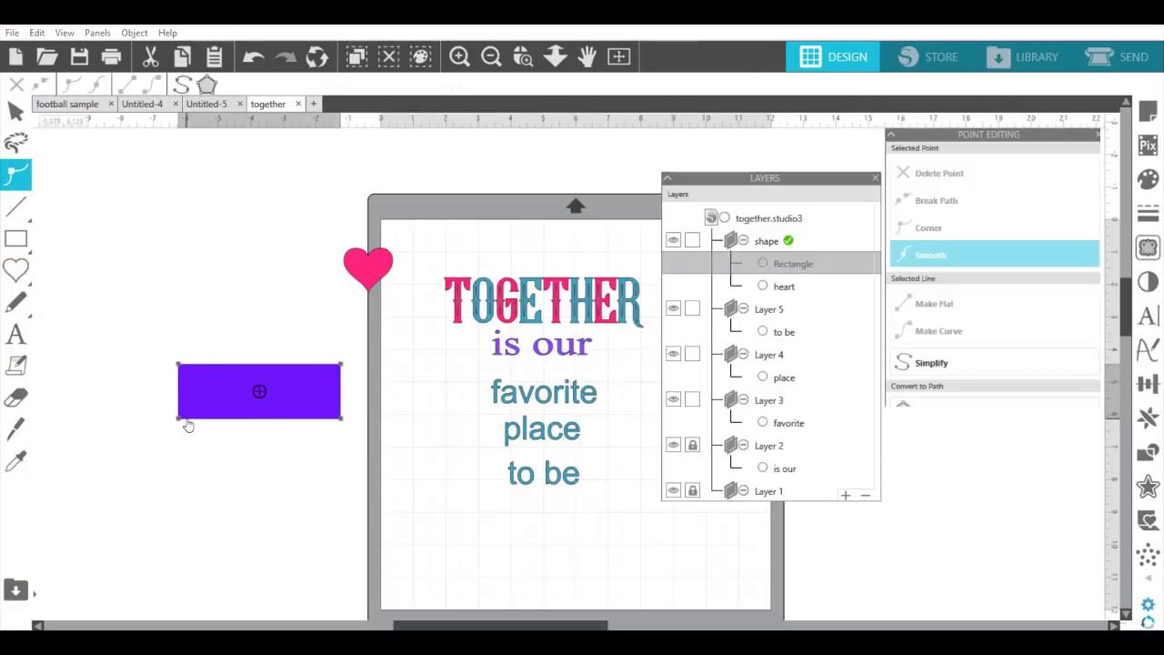
{"action": "left_click", "coordinate": [178, 421]}
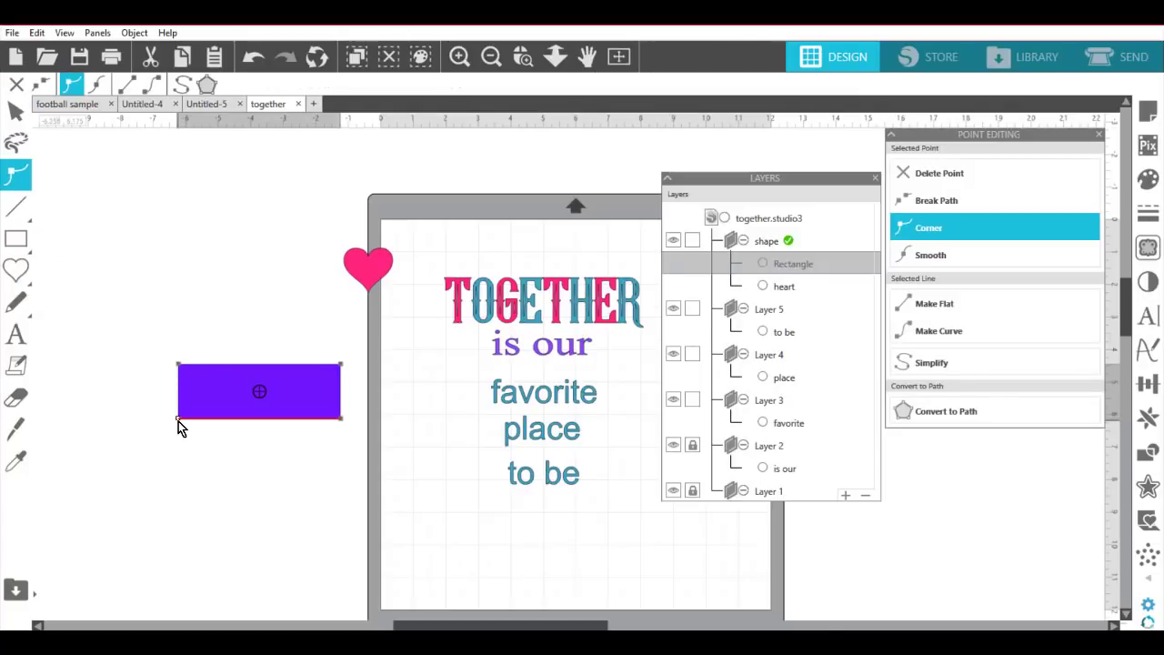
{"action": "key", "text": "Right"}
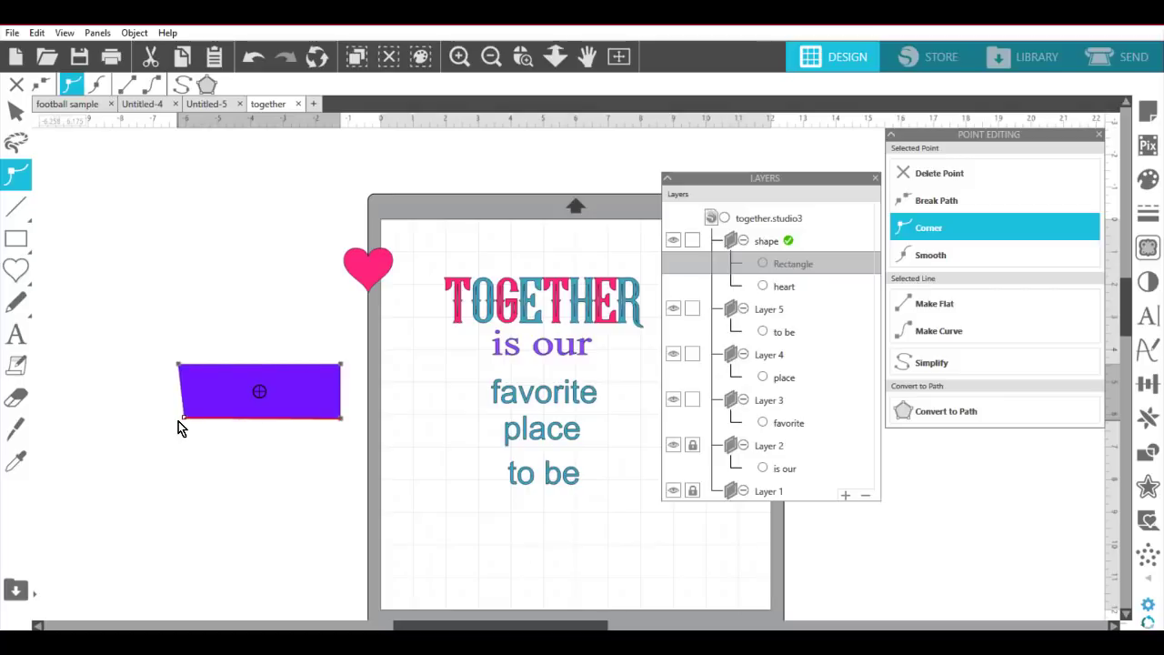
{"action": "key", "text": "Right"}
{"action": "key", "text": "Right"}
{"action": "key", "text": "Right"}
{"action": "key", "text": "Right"}
{"action": "key", "text": "Right"}
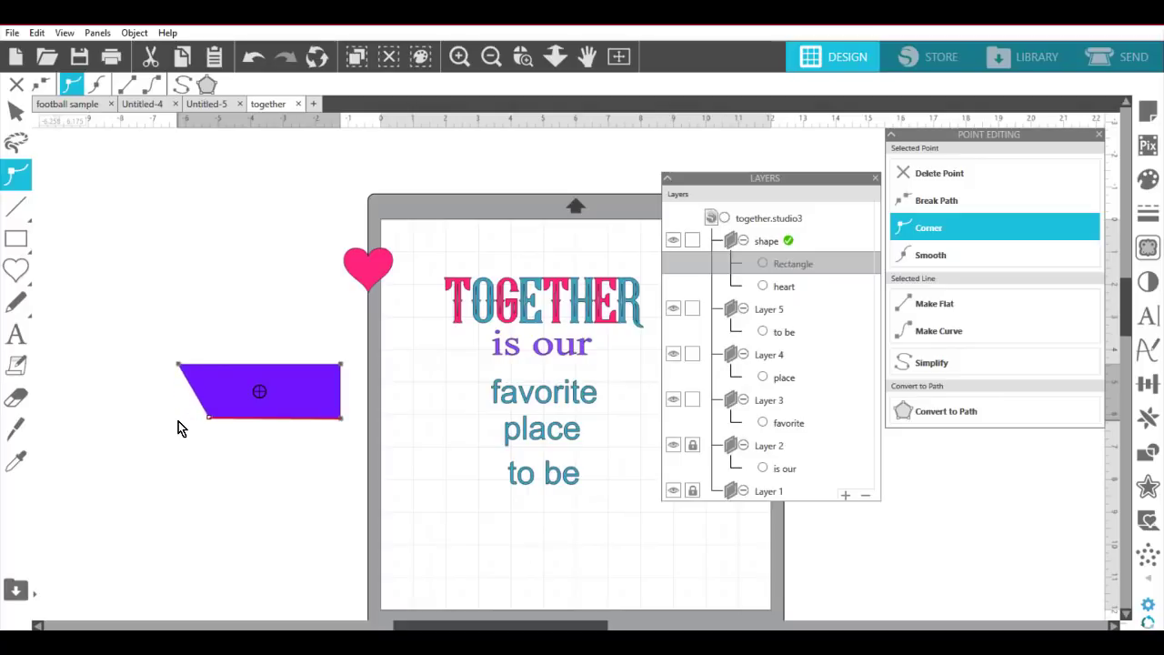
{"action": "key", "text": "Right"}
{"action": "key", "text": "Right"}
{"action": "key", "text": "Right"}
{"action": "key", "text": "Right"}
{"action": "left_click_drag", "start_coordinate": [226, 396], "coordinate": [182, 394]}
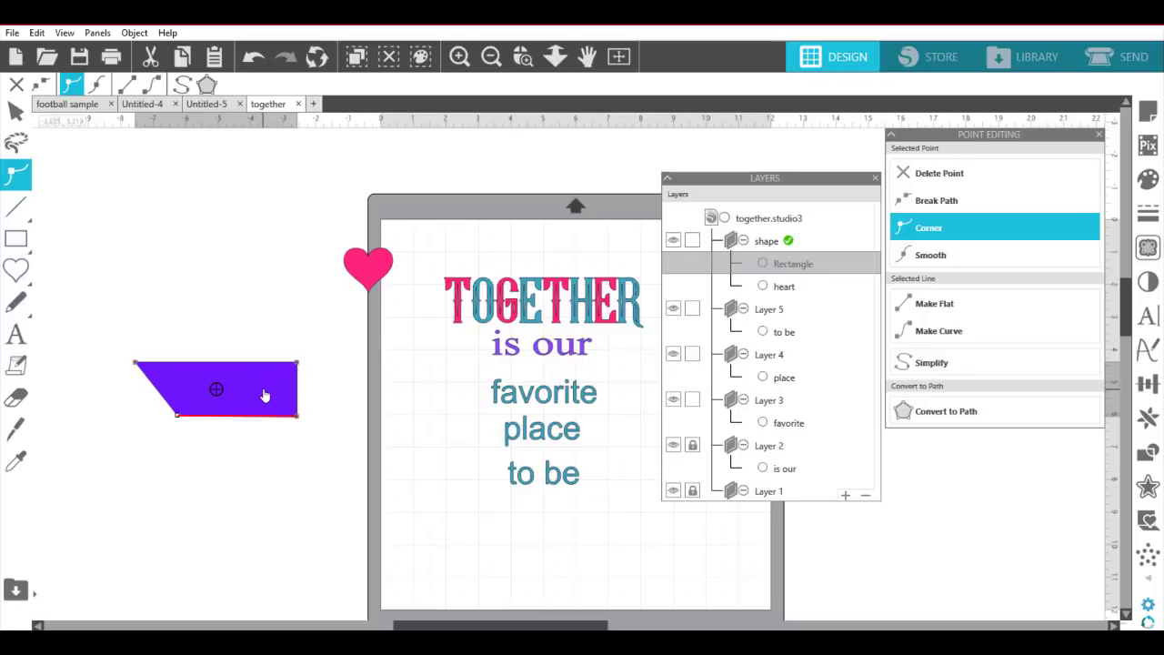
Mirror the slanted shape upward and adjust the copy's height so it slightly overlaps the original.
{"action": "left_click", "coordinate": [1150, 423]}
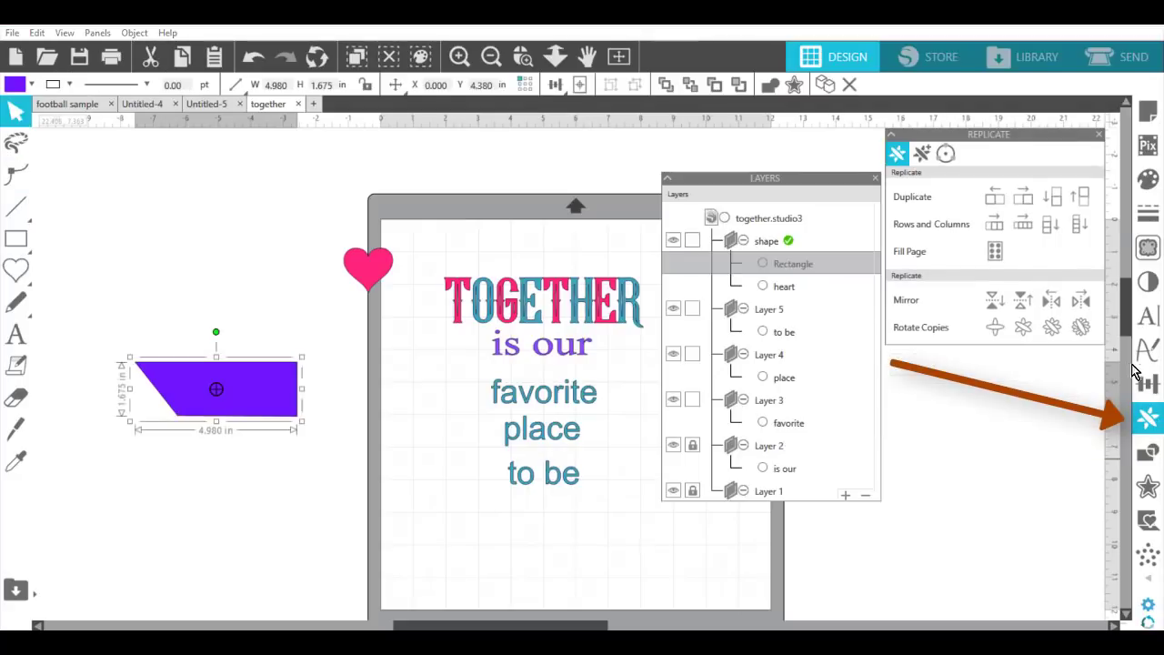
{"action": "left_click", "coordinate": [1019, 302]}
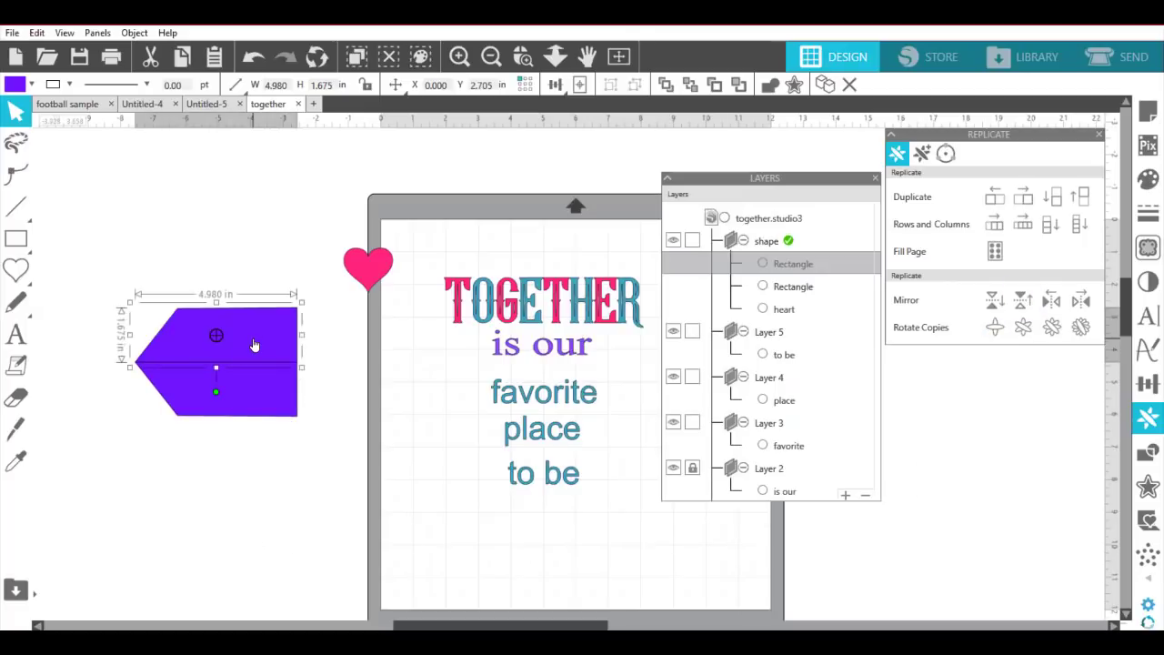
{"action": "left_click_drag", "start_coordinate": [254, 345], "coordinate": [254, 347]}
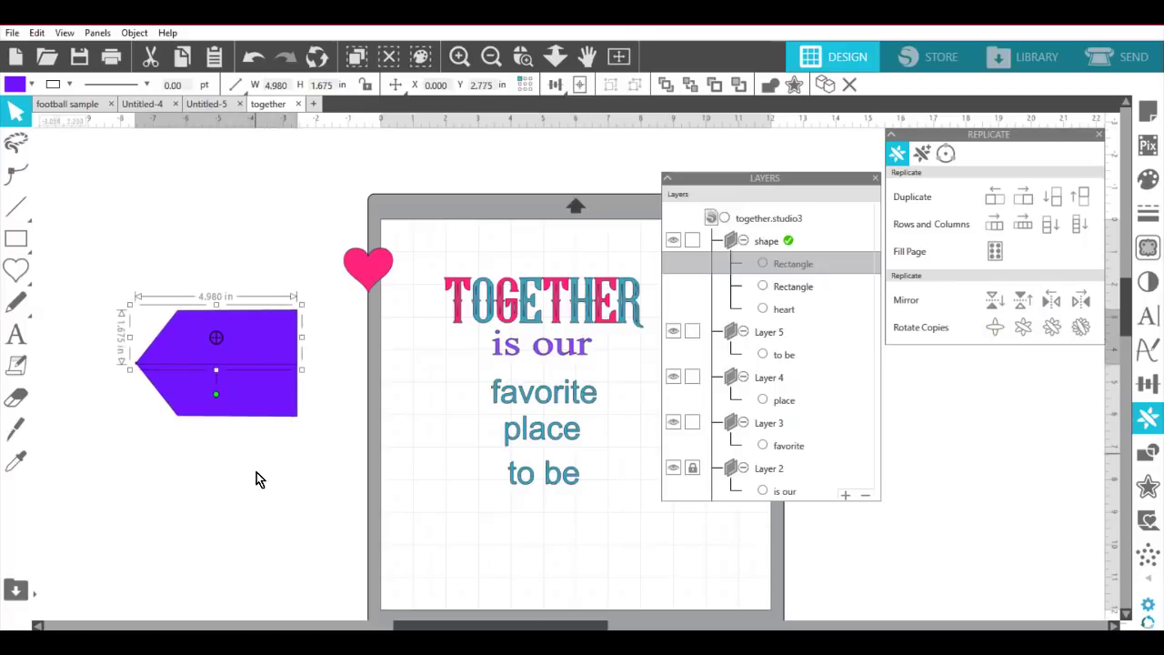
{"action": "left_click", "coordinate": [290, 489]}
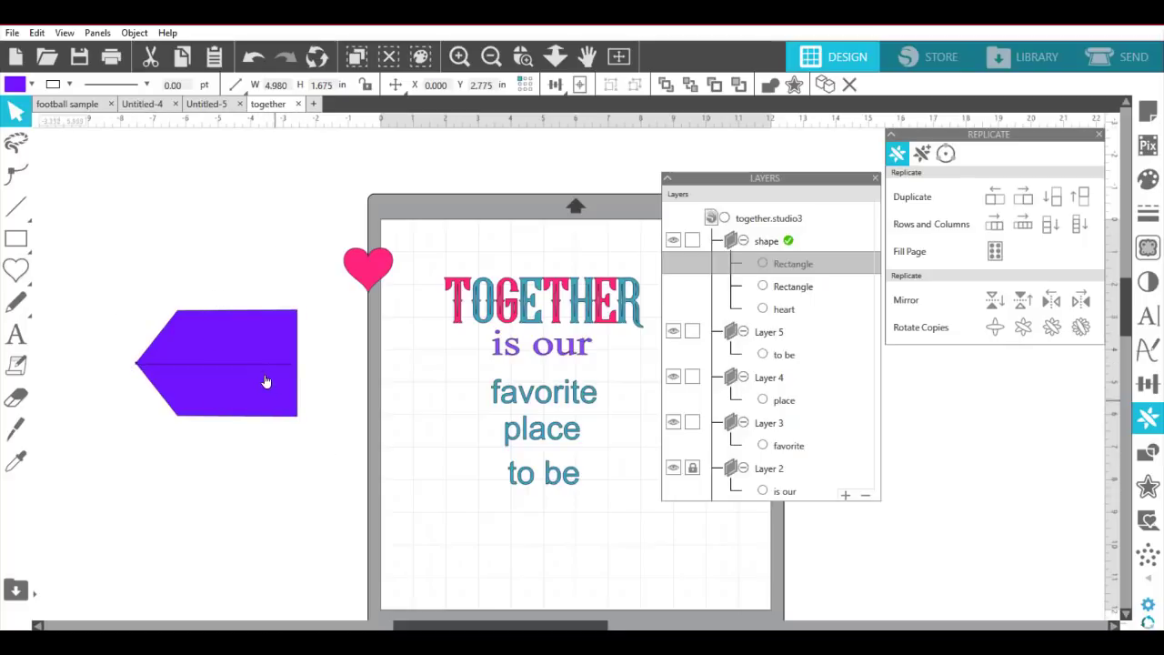
{"action": "left_click", "coordinate": [237, 369]}
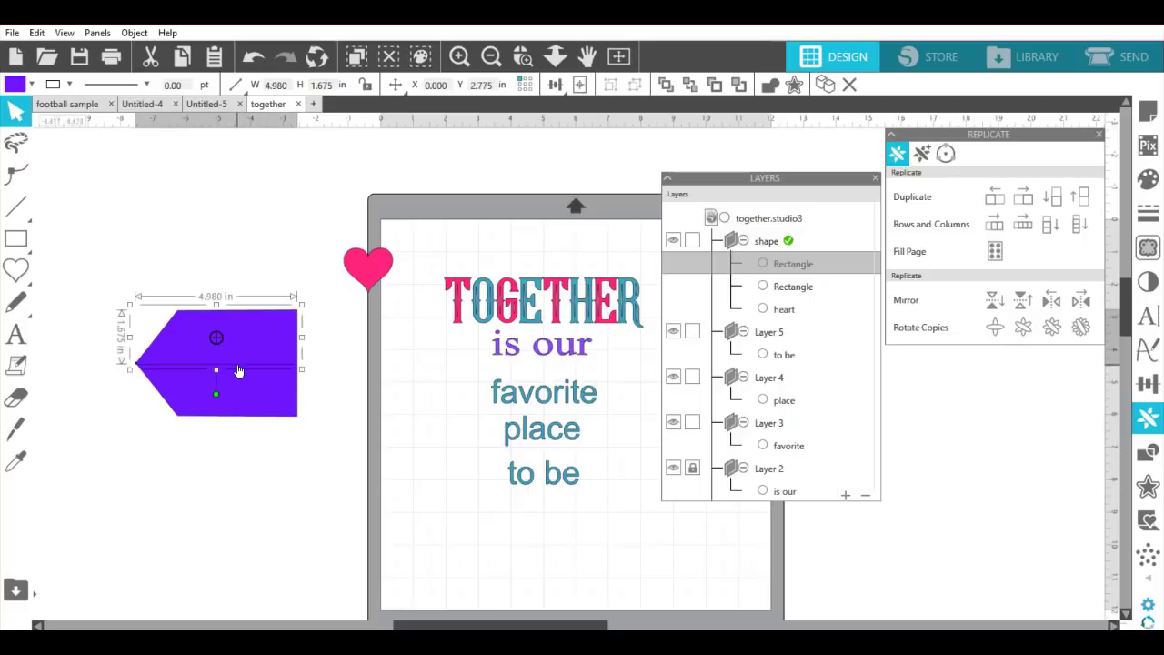
{"action": "left_click_drag", "start_coordinate": [238, 370], "coordinate": [238, 368]}
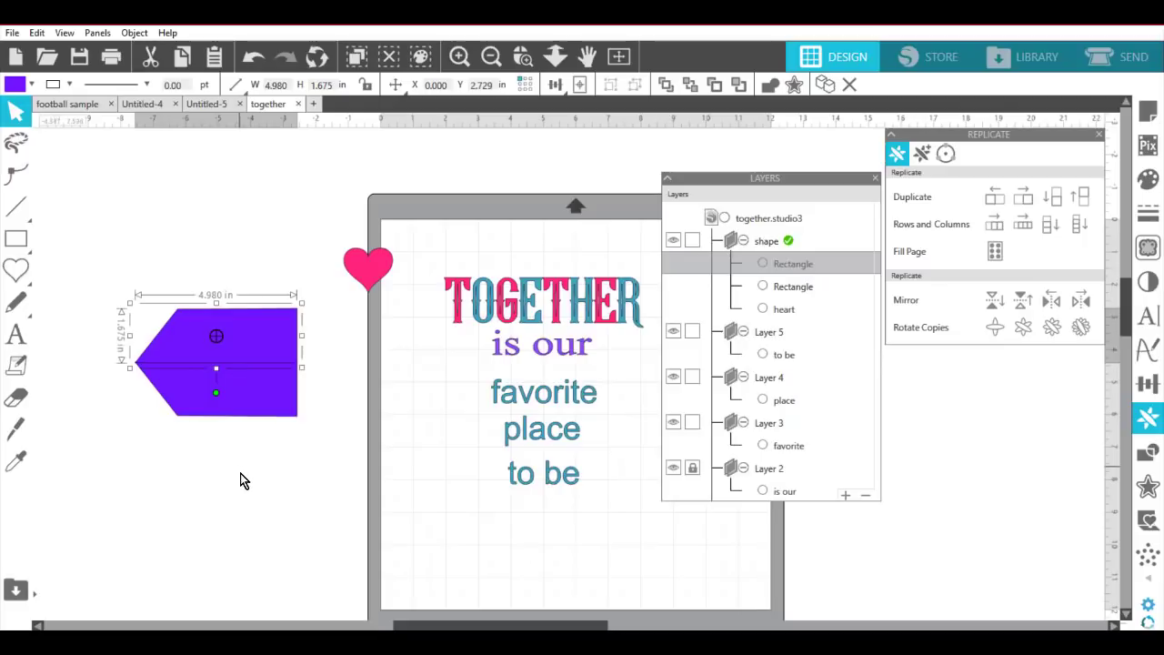
Select both mirrored halves and weld them into one pointed shape.
{"action": "left_click", "coordinate": [242, 479]}
{"action": "left_click", "coordinate": [239, 411]}
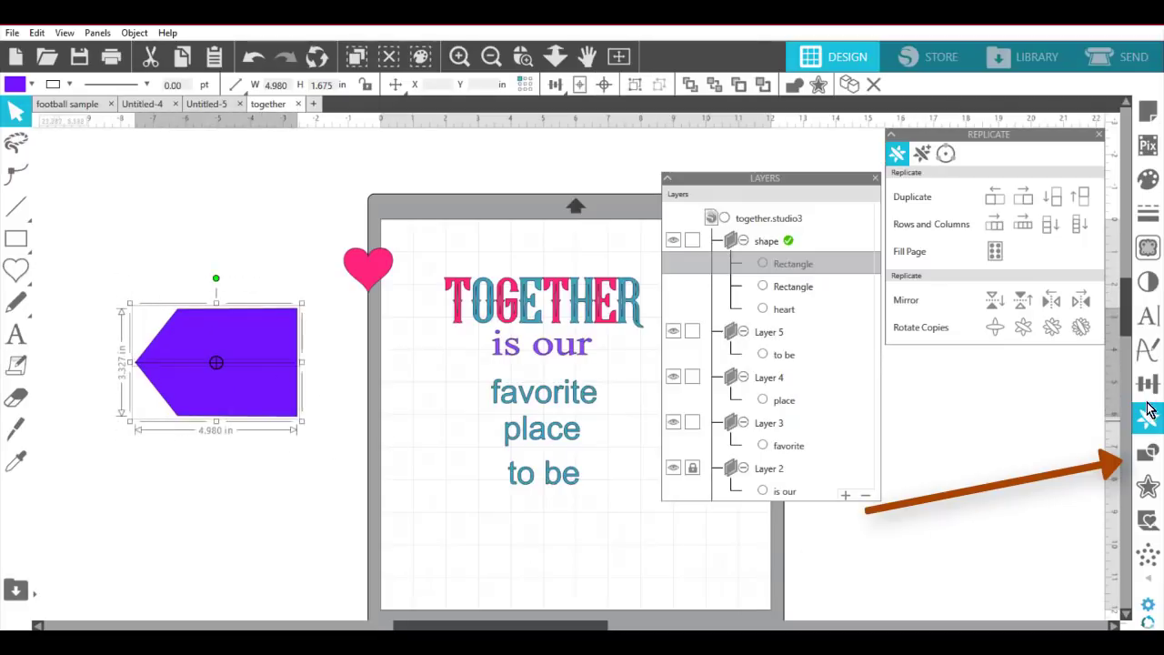
{"action": "left_click", "coordinate": [1149, 452]}
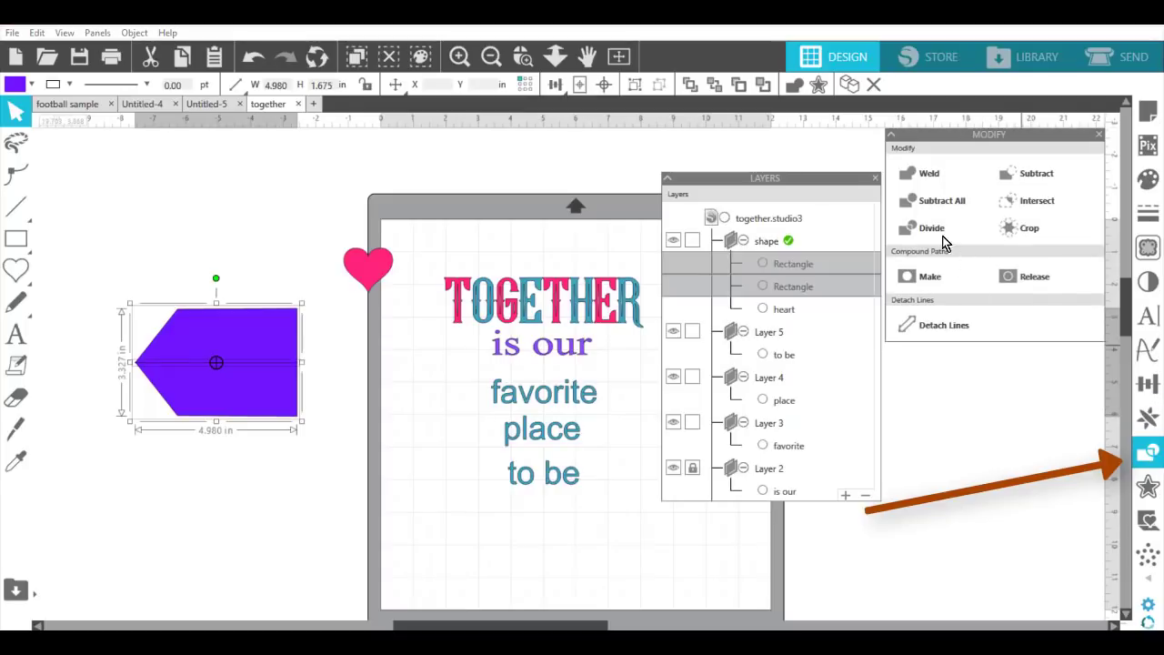
{"action": "left_click", "coordinate": [926, 178]}
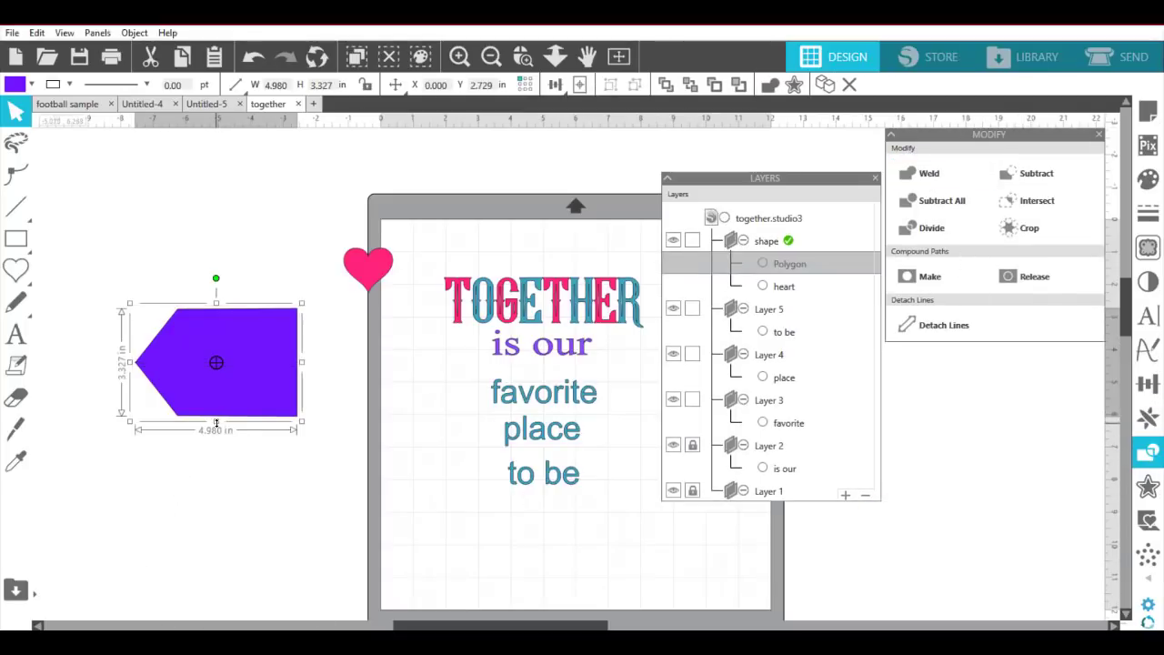
Shrink the welded pointed shape to about 3.3 in wide and 1.3 in high.
{"action": "left_click_drag", "start_coordinate": [217, 424], "coordinate": [223, 368]}
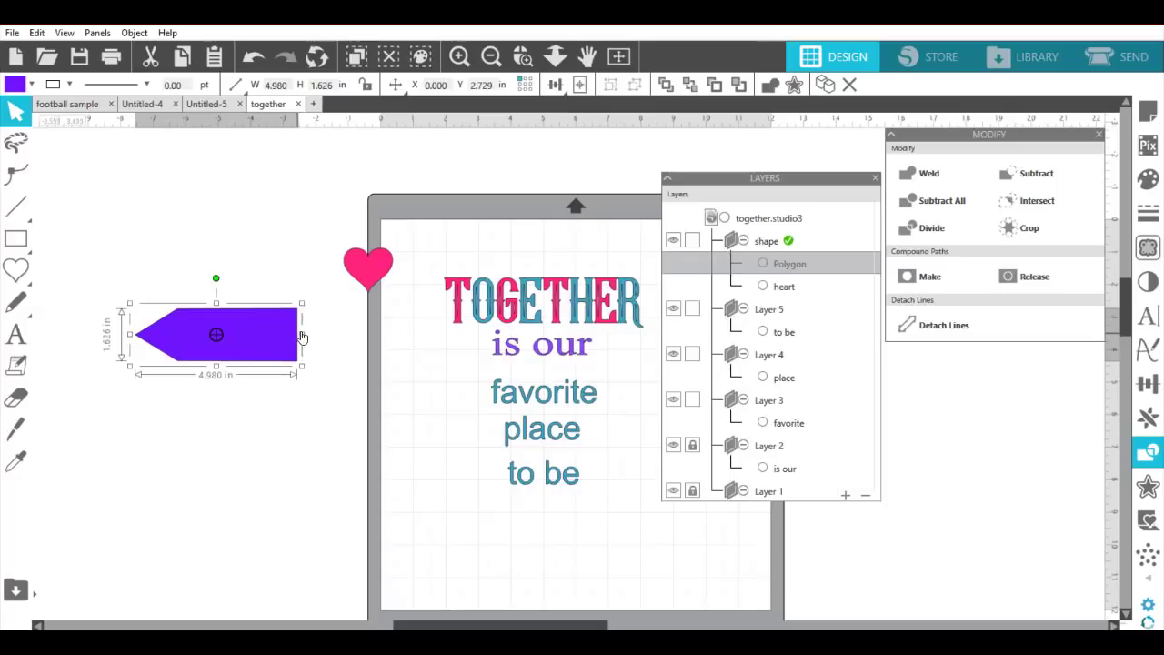
{"action": "left_click_drag", "start_coordinate": [301, 338], "coordinate": [249, 333]}
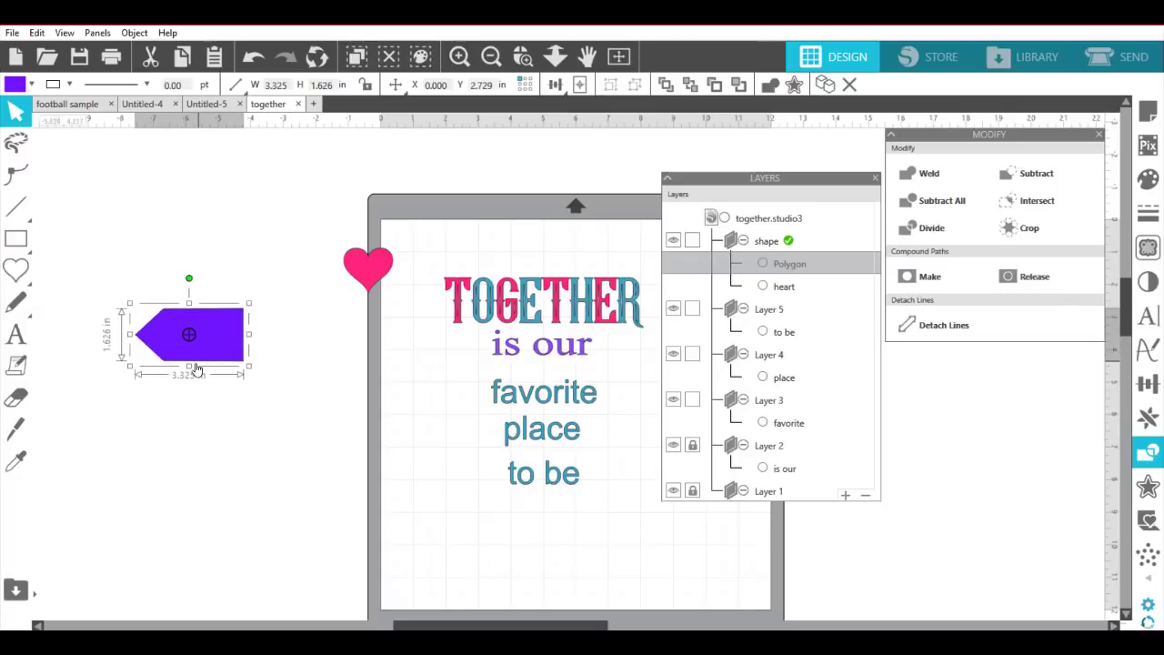
{"action": "left_click_drag", "start_coordinate": [189, 366], "coordinate": [192, 356]}
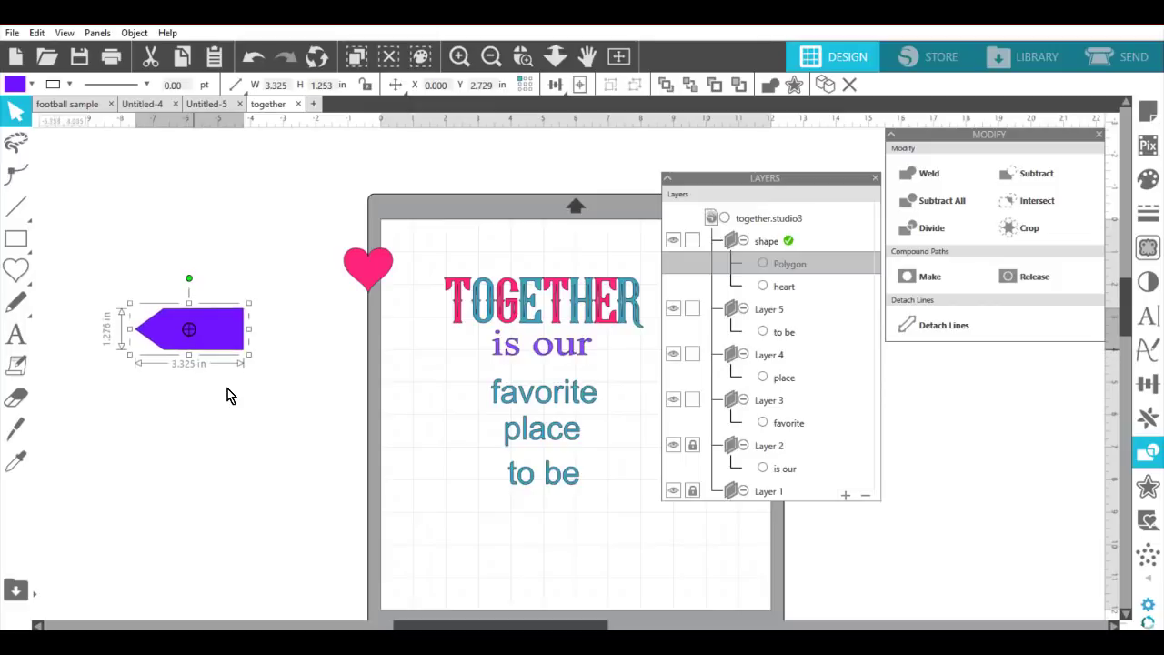
{"action": "left_click", "coordinate": [231, 395]}
Mirror the welded pointed shape to the right so the two flat ends meet.
{"action": "left_click", "coordinate": [202, 339]}
{"action": "left_click", "coordinate": [1150, 418]}
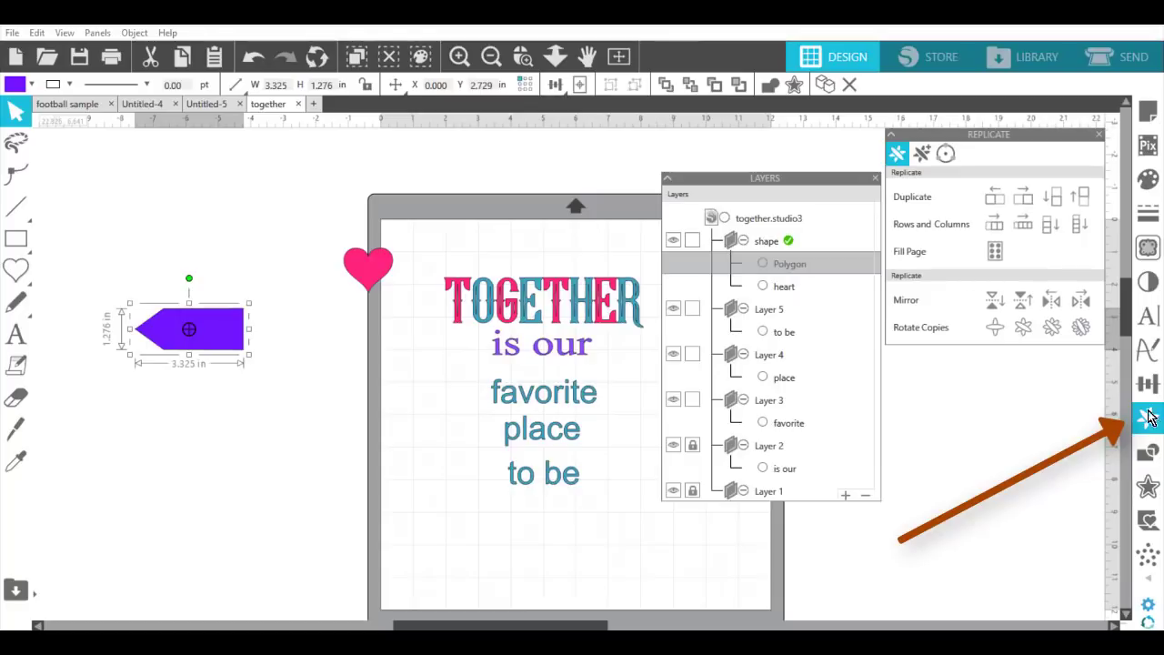
{"action": "left_click", "coordinate": [1083, 307]}
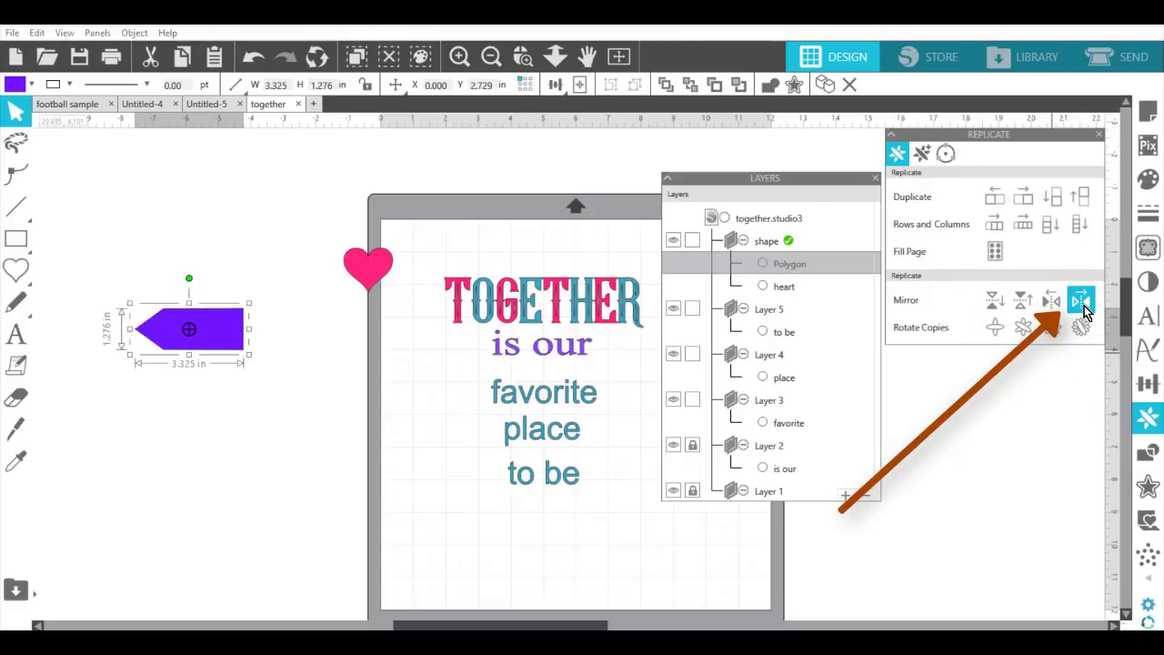
{"action": "left_click", "coordinate": [272, 445]}
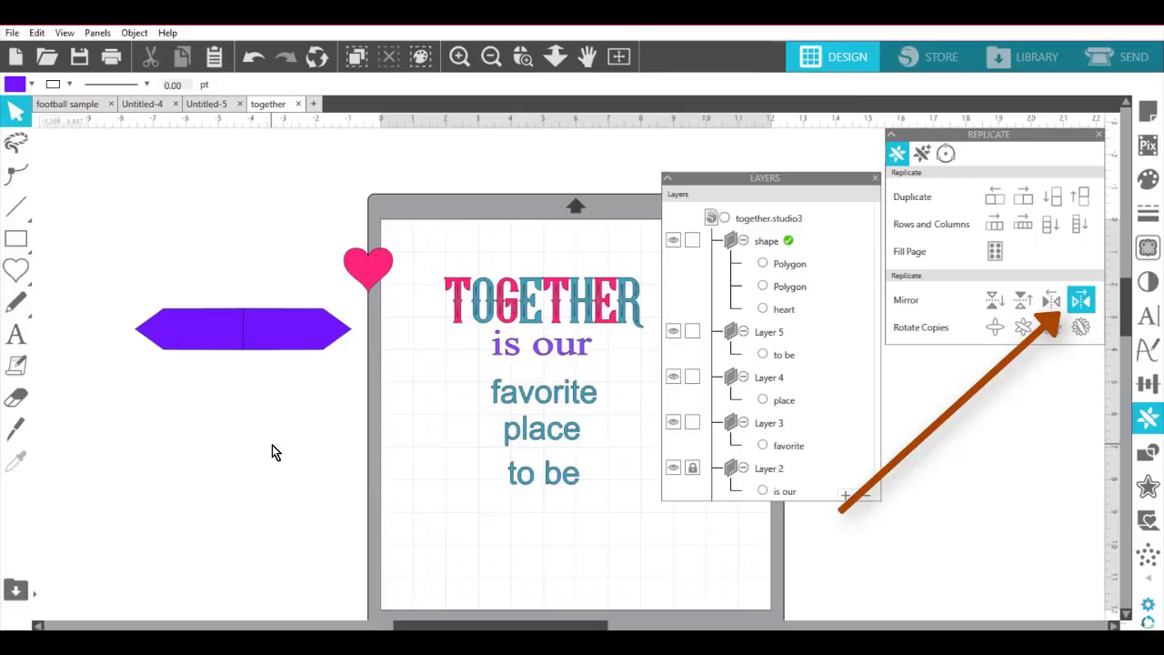
Overlap the two mirrored pointed halves slightly and weld them into one double-pointed banner about 6.6 in wide.
{"action": "left_click", "coordinate": [153, 321]}
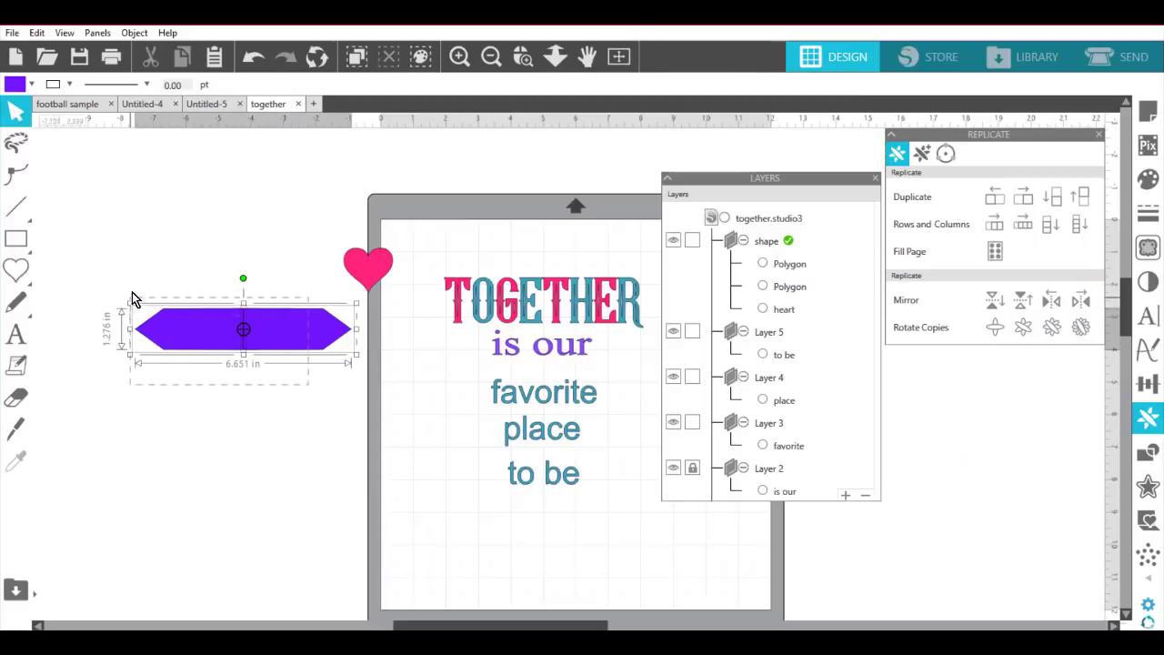
{"action": "left_click", "coordinate": [1147, 452]}
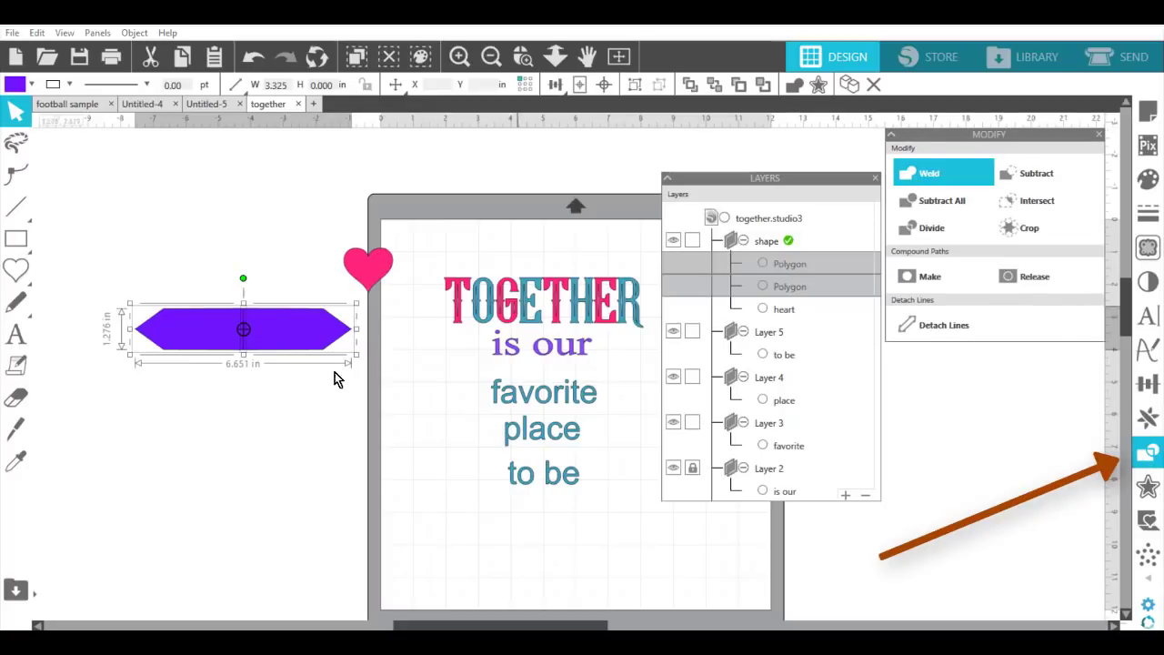
{"action": "left_click", "coordinate": [246, 442]}
{"action": "left_click", "coordinate": [288, 348]}
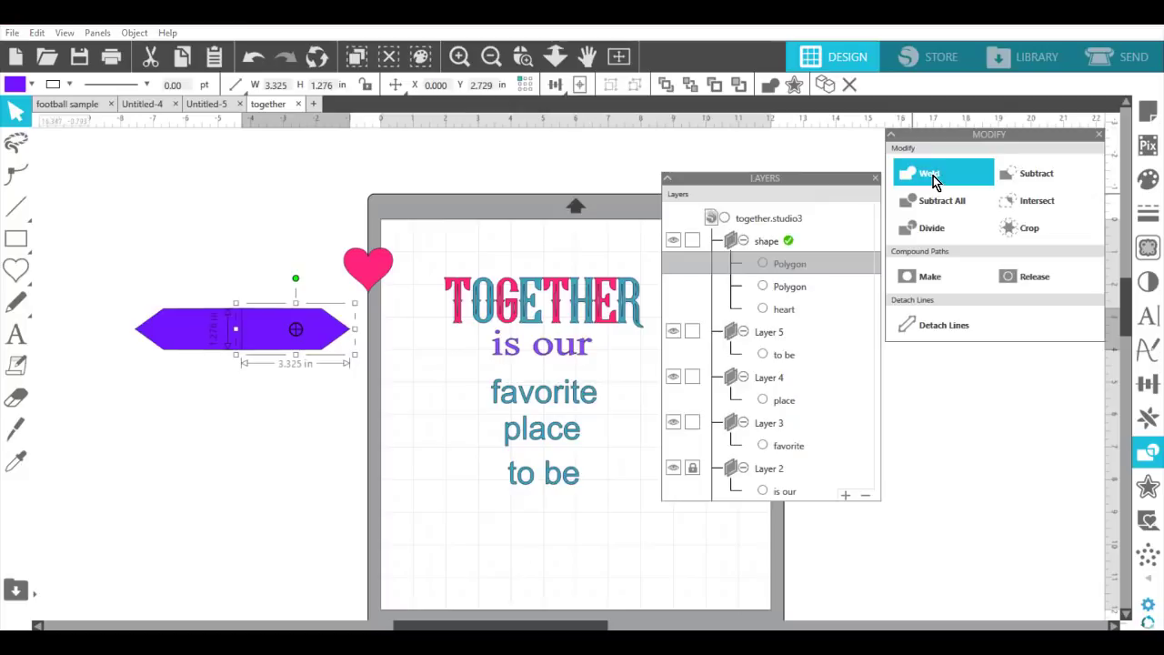
{"action": "left_click", "coordinate": [281, 224]}
{"action": "left_click", "coordinate": [250, 321]}
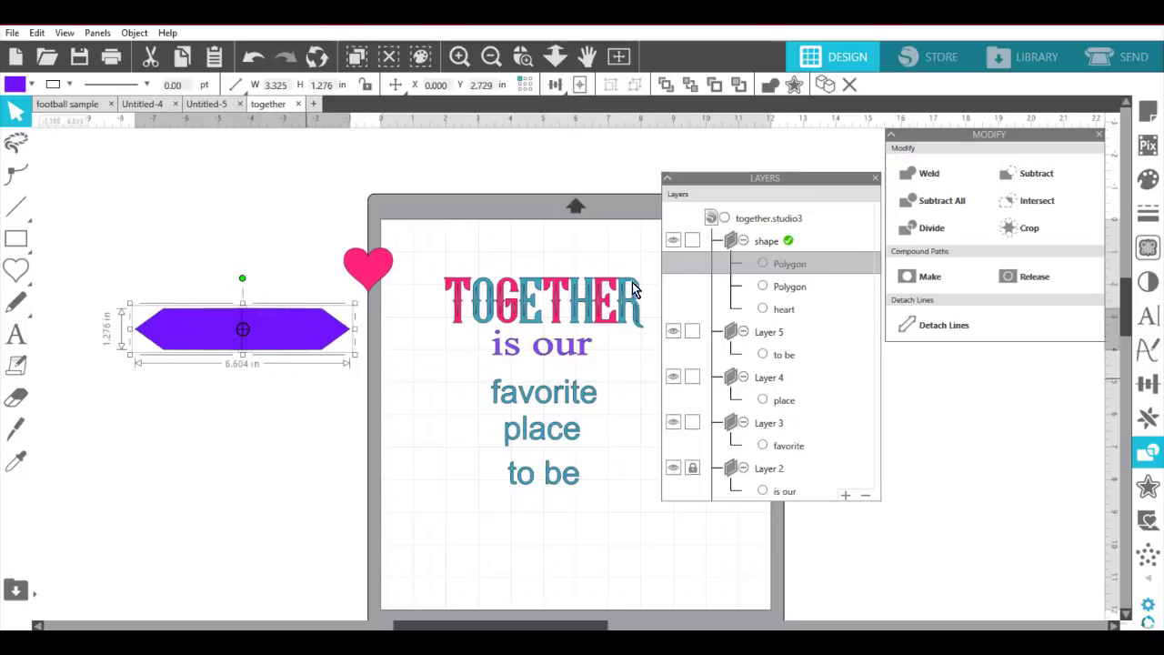
{"action": "left_click", "coordinate": [927, 172]}
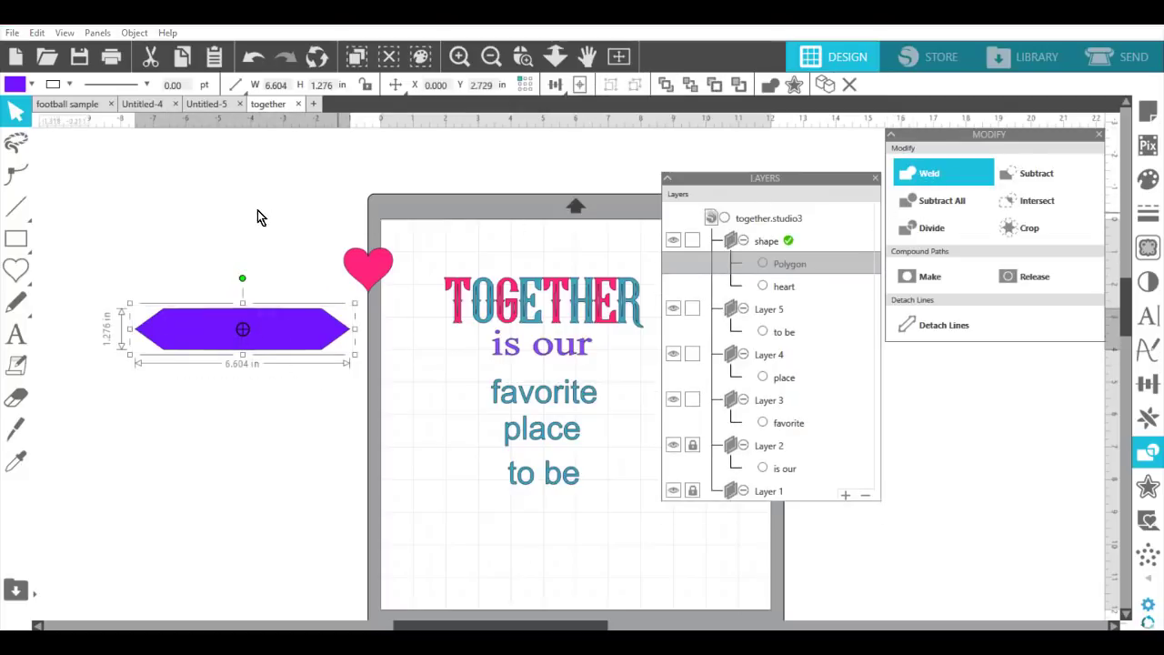
{"action": "left_click", "coordinate": [238, 466]}
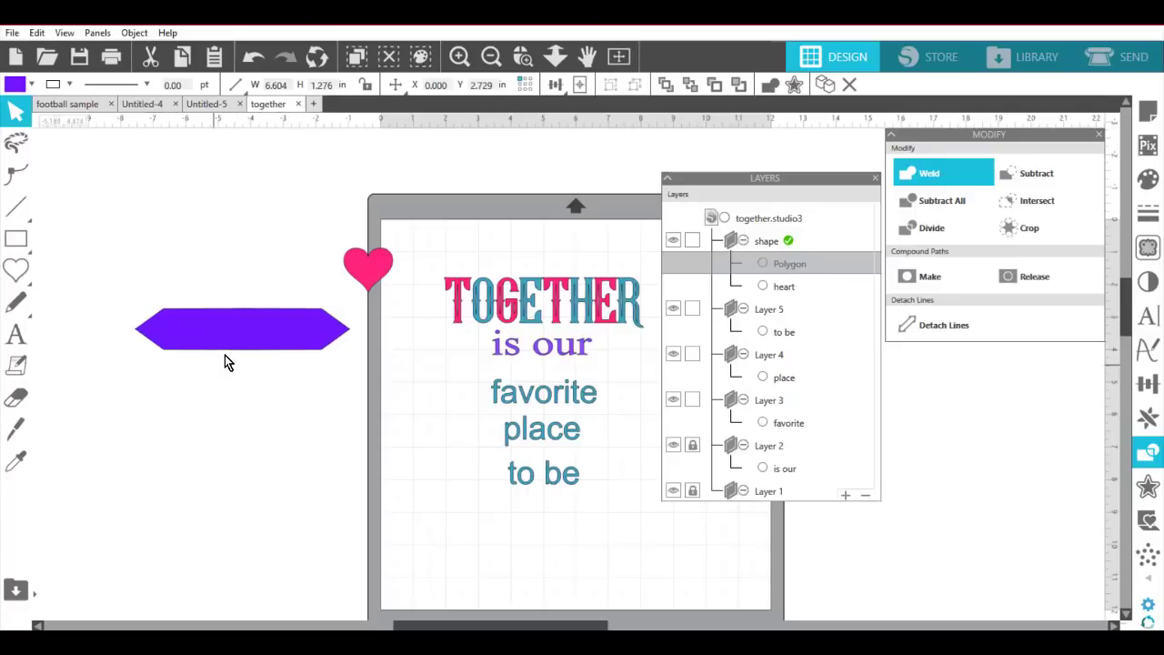
Move the double-pointed banner onto the word "favorite" and send it to the back.
{"action": "left_click_drag", "start_coordinate": [241, 339], "coordinate": [537, 400]}
{"action": "right_click", "coordinate": [584, 398]}
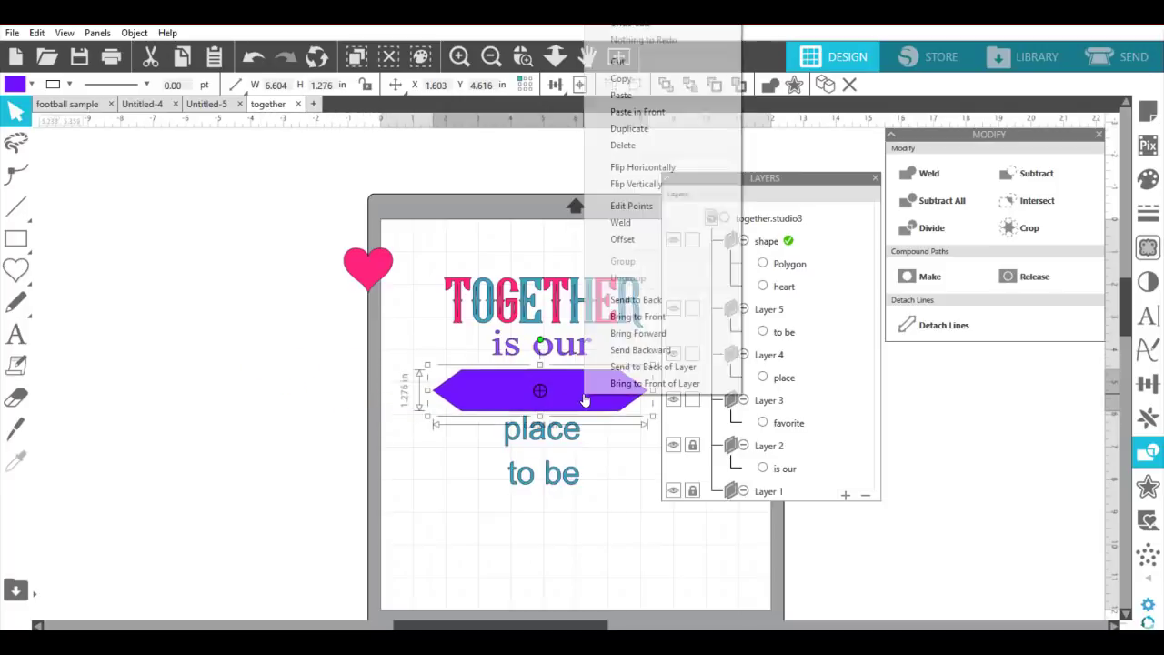
{"action": "left_click", "coordinate": [655, 300]}
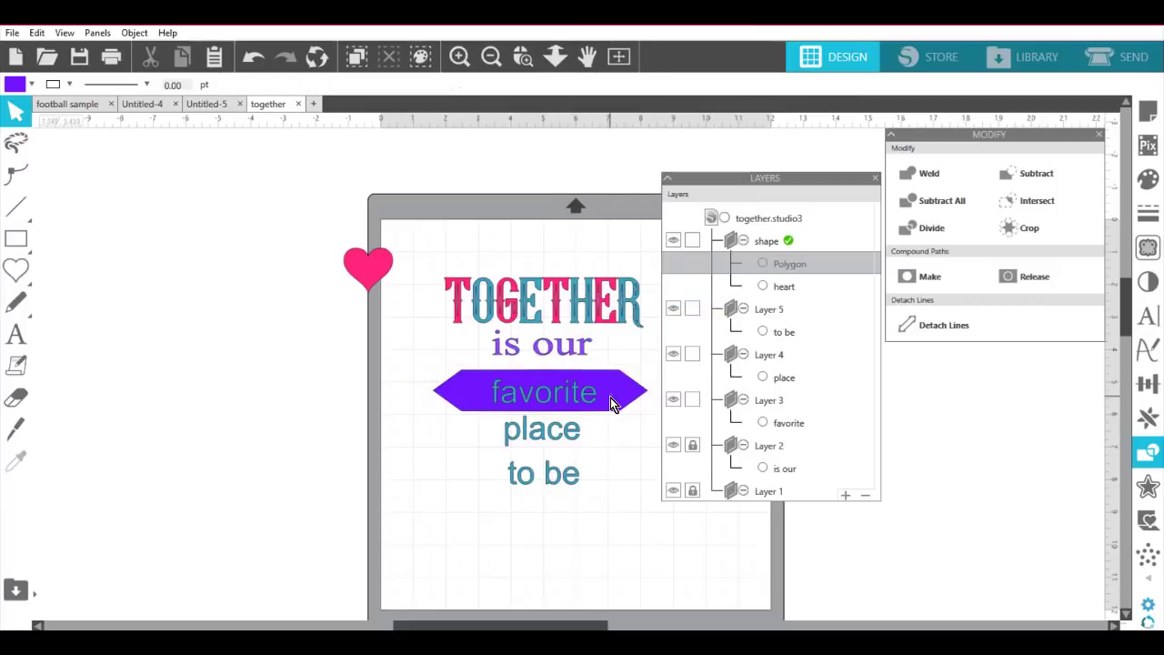
{"action": "key", "text": "ctrl+z"}
Center the word "favorite" on the banner and fill it with pink.
{"action": "left_click", "coordinate": [576, 391]}
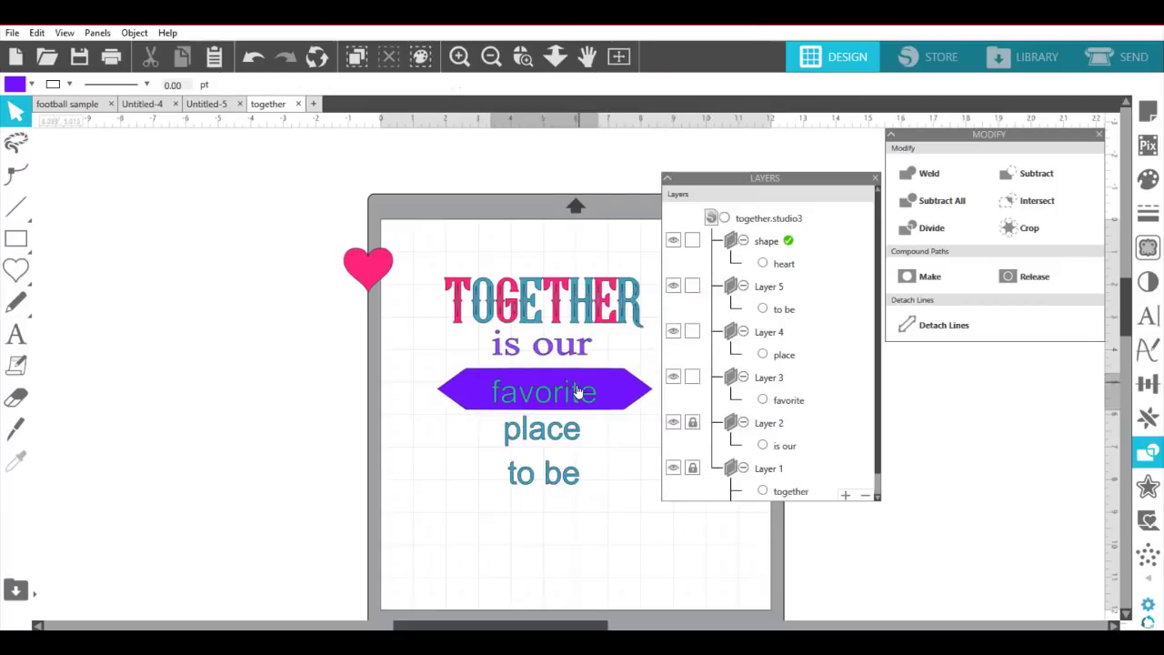
{"action": "left_click_drag", "start_coordinate": [572, 393], "coordinate": [573, 389]}
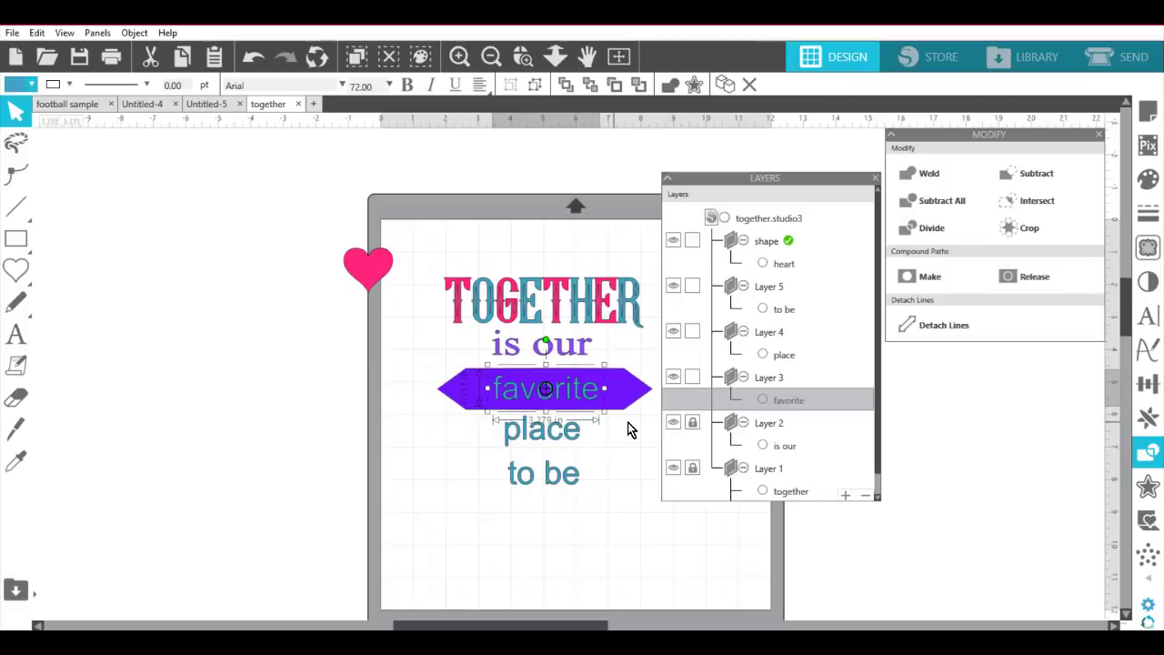
{"action": "left_click", "coordinate": [15, 86]}
{"action": "left_click", "coordinate": [191, 132]}
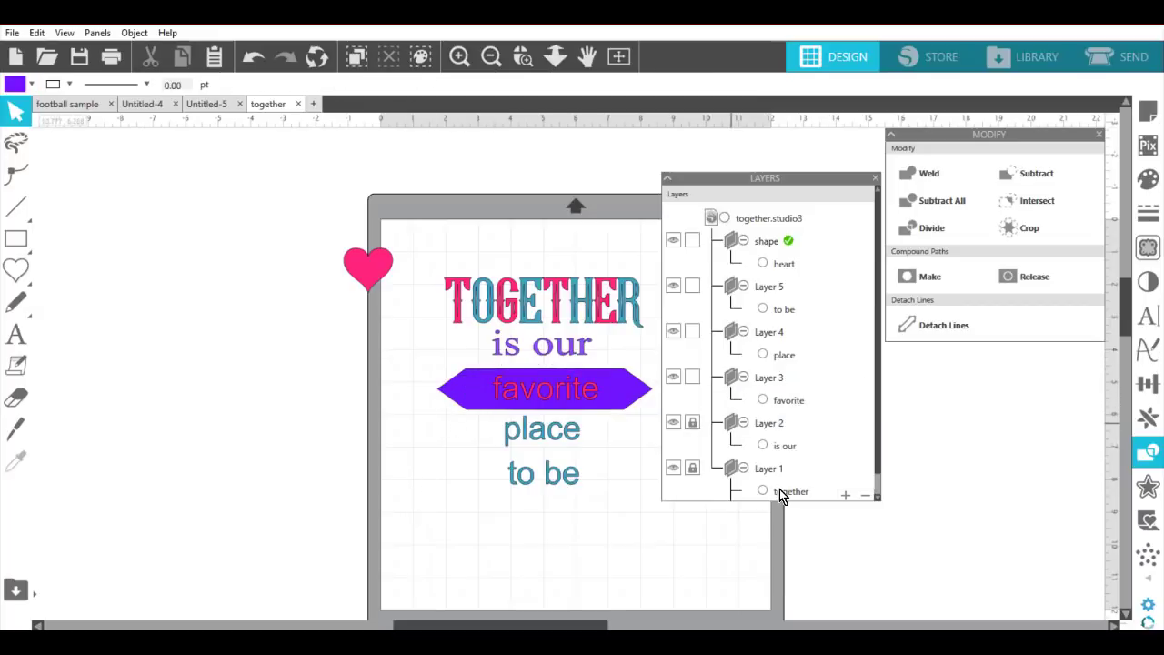
Unlock Layer 1 and move the banner polygon from it into the "shape" layer.
{"action": "left_click", "coordinate": [877, 496]}
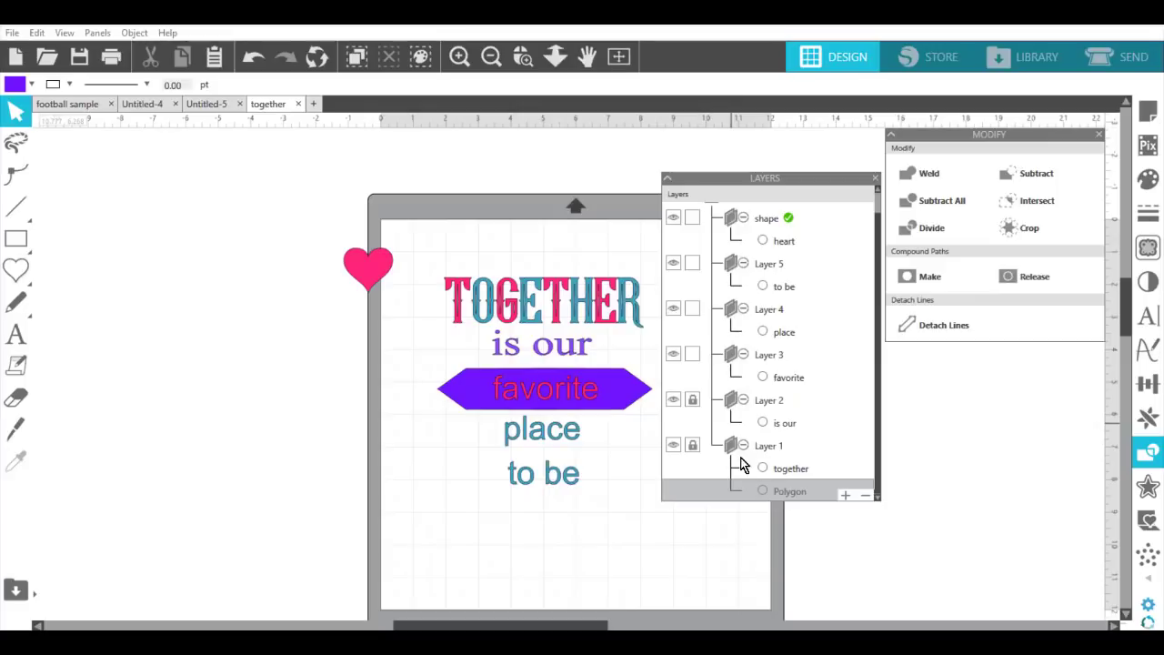
{"action": "left_click", "coordinate": [693, 446]}
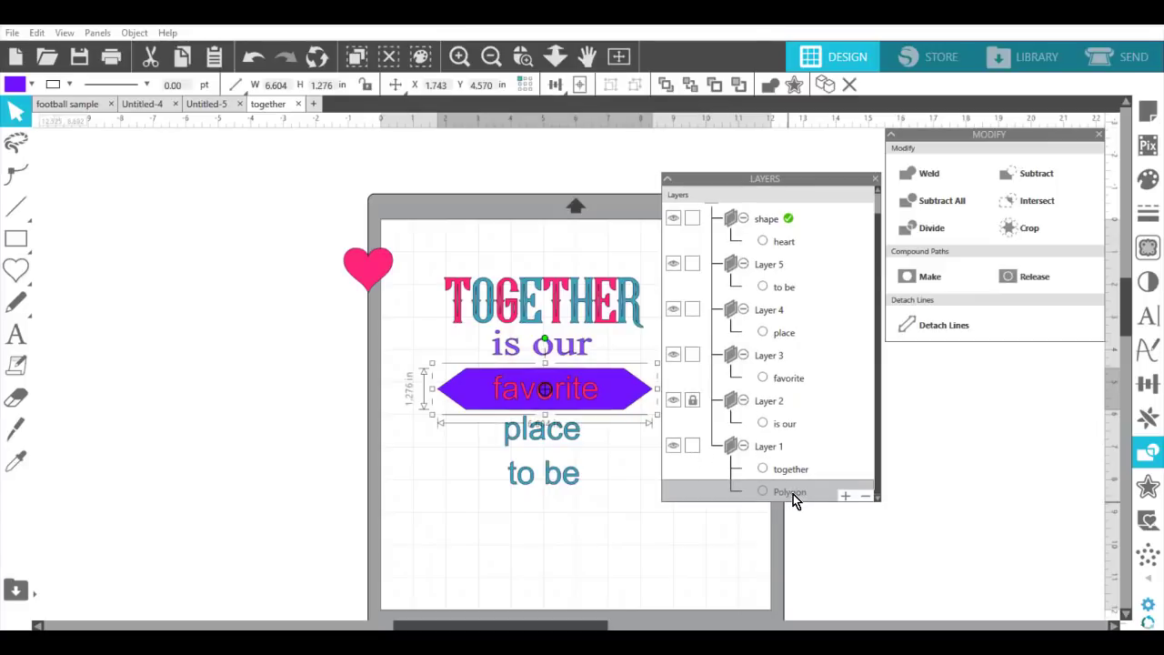
{"action": "mouse_move", "coordinate": [793, 494]}
{"action": "left_mouse_down"}
{"action": "mouse_move", "coordinate": [806, 318]}
{"action": "mouse_move", "coordinate": [782, 219]}
{"action": "left_mouse_up"}
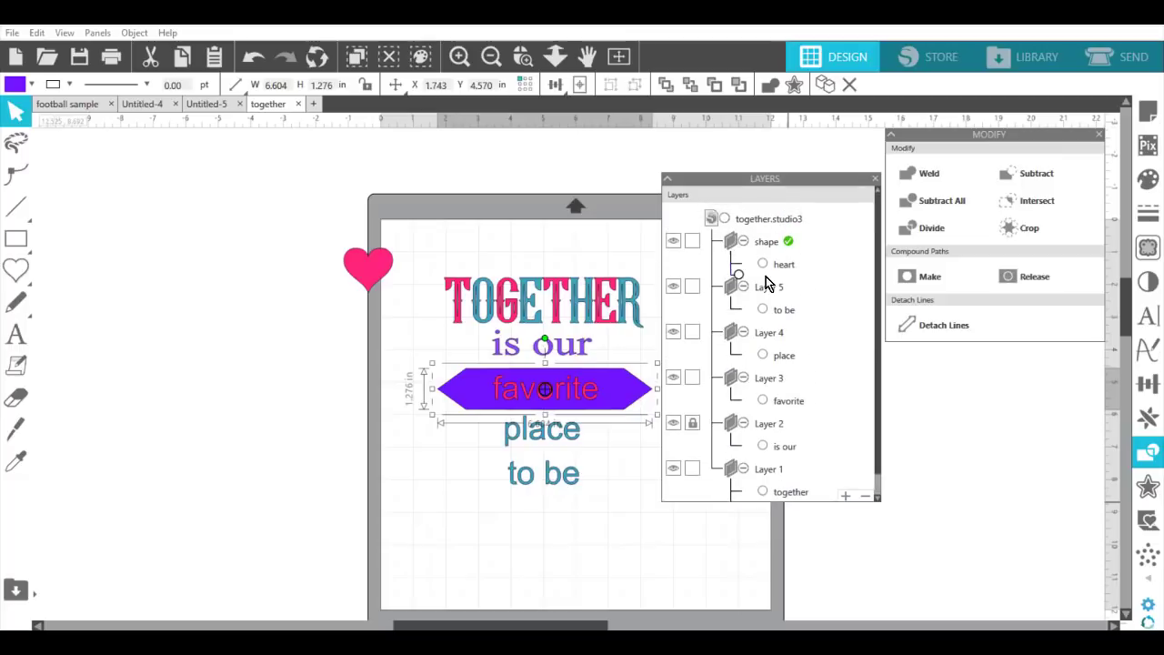
{"action": "left_click_drag", "start_coordinate": [764, 261], "coordinate": [767, 261]}
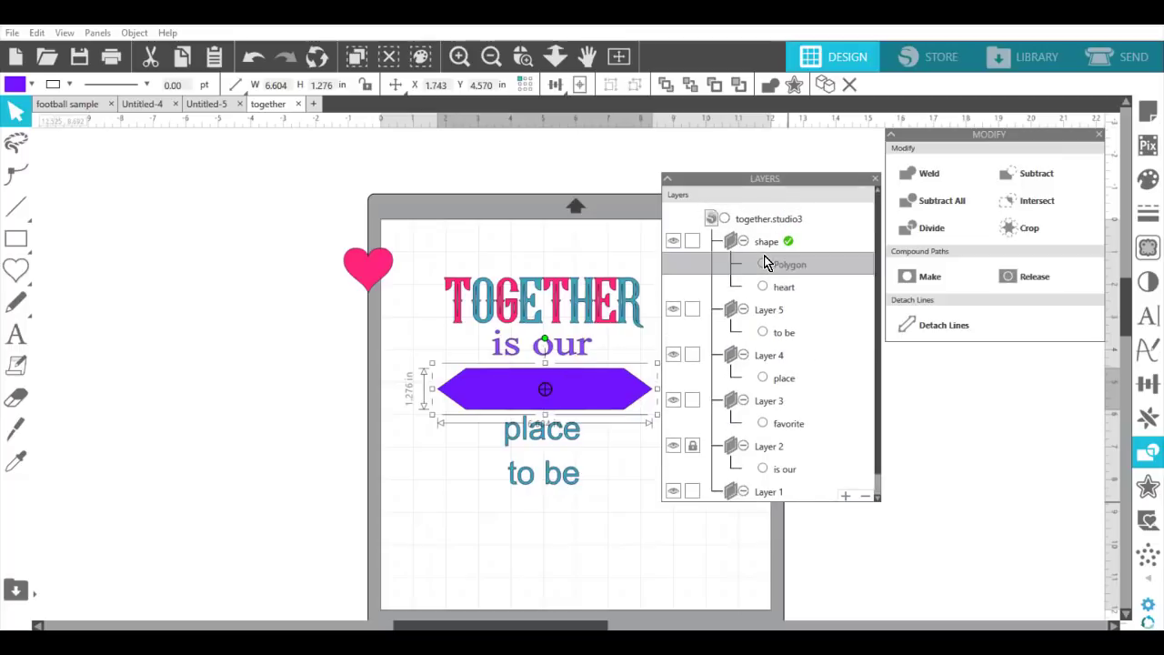
Place the banner behind "favorite" again and fill it with the blue sampled from the O in TOGETHER.
{"action": "left_click", "coordinate": [705, 596]}
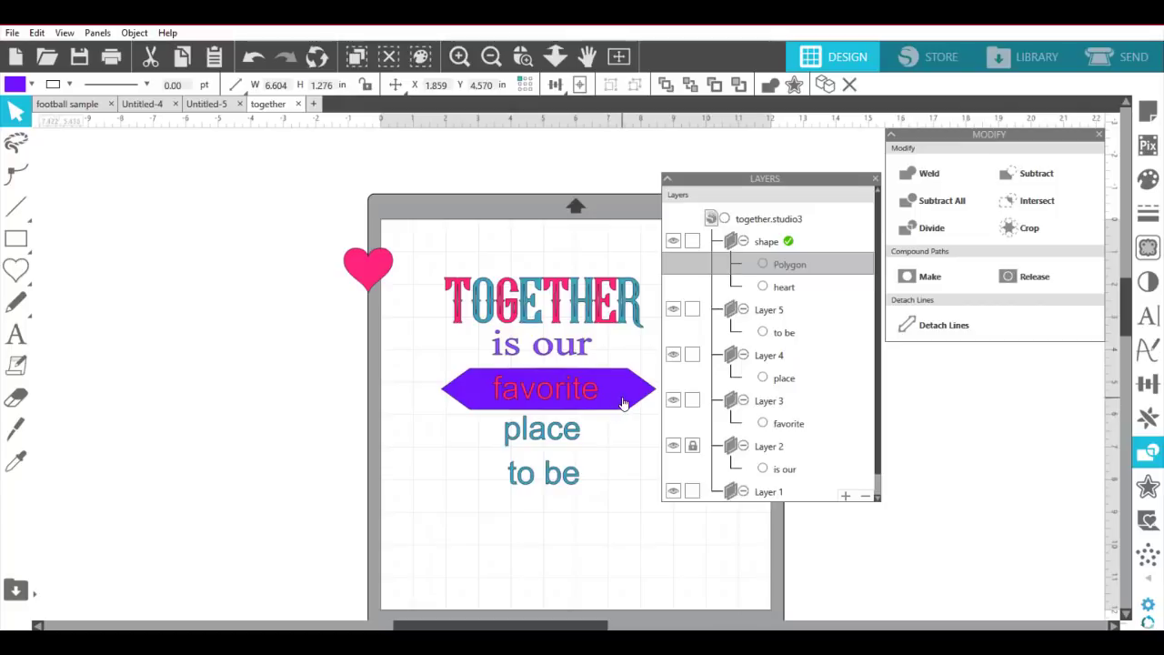
{"action": "left_click_drag", "start_coordinate": [622, 396], "coordinate": [622, 399]}
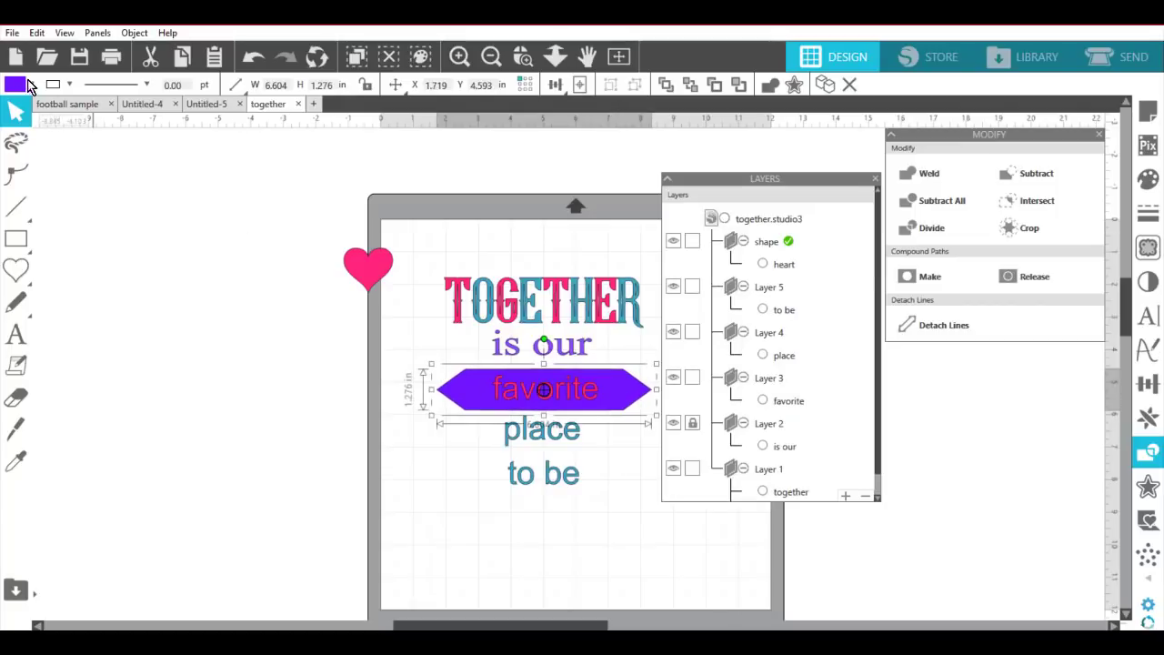
{"action": "left_click", "coordinate": [13, 86]}
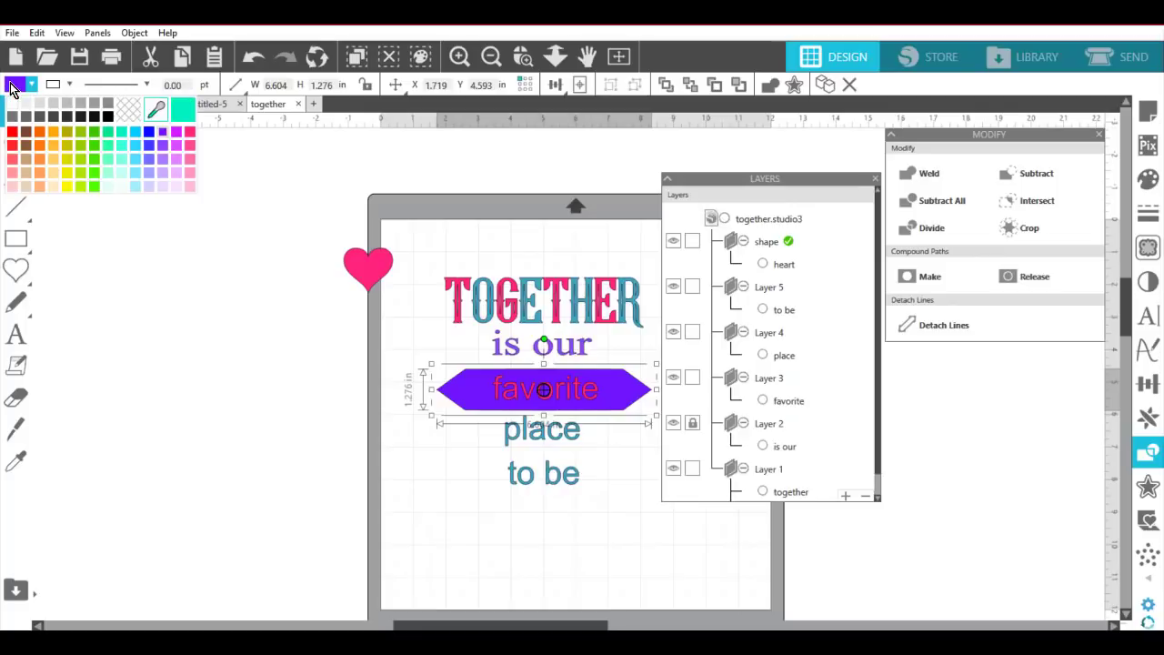
{"action": "left_click", "coordinate": [156, 109]}
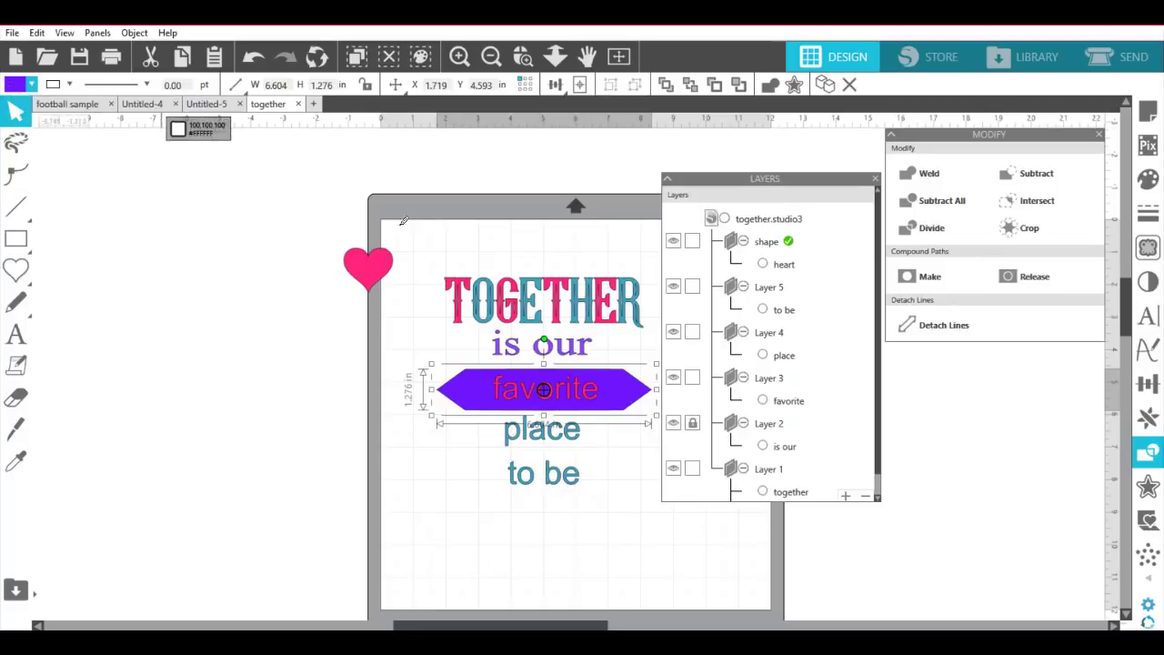
{"action": "left_click", "coordinate": [485, 285]}
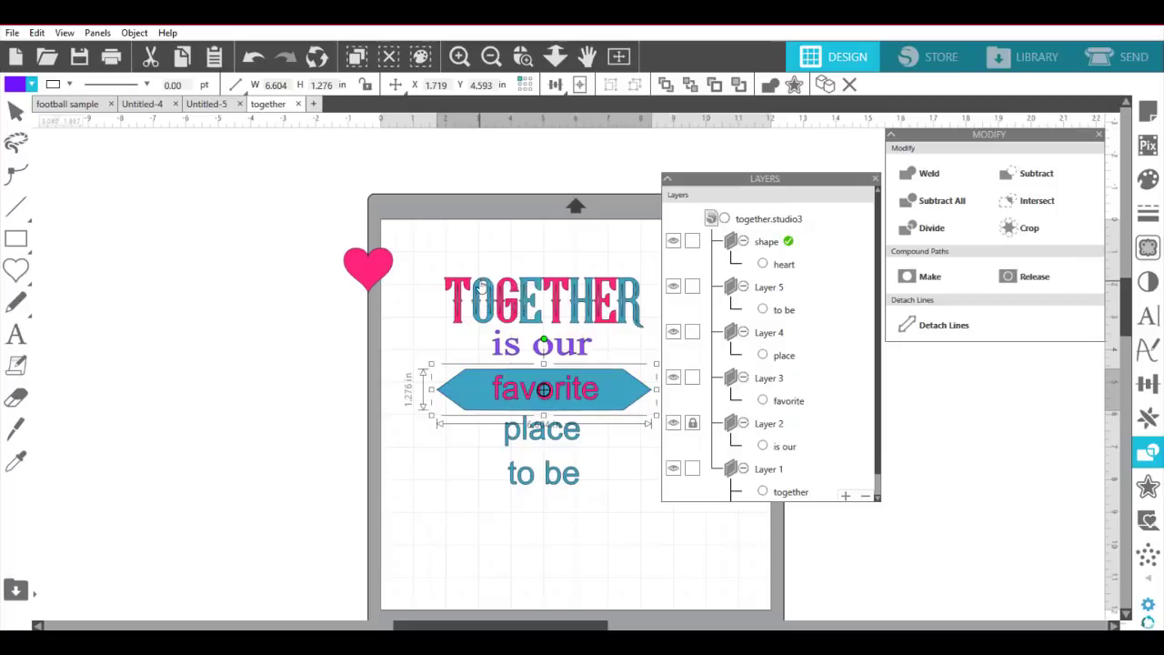
{"action": "left_click", "coordinate": [658, 561]}
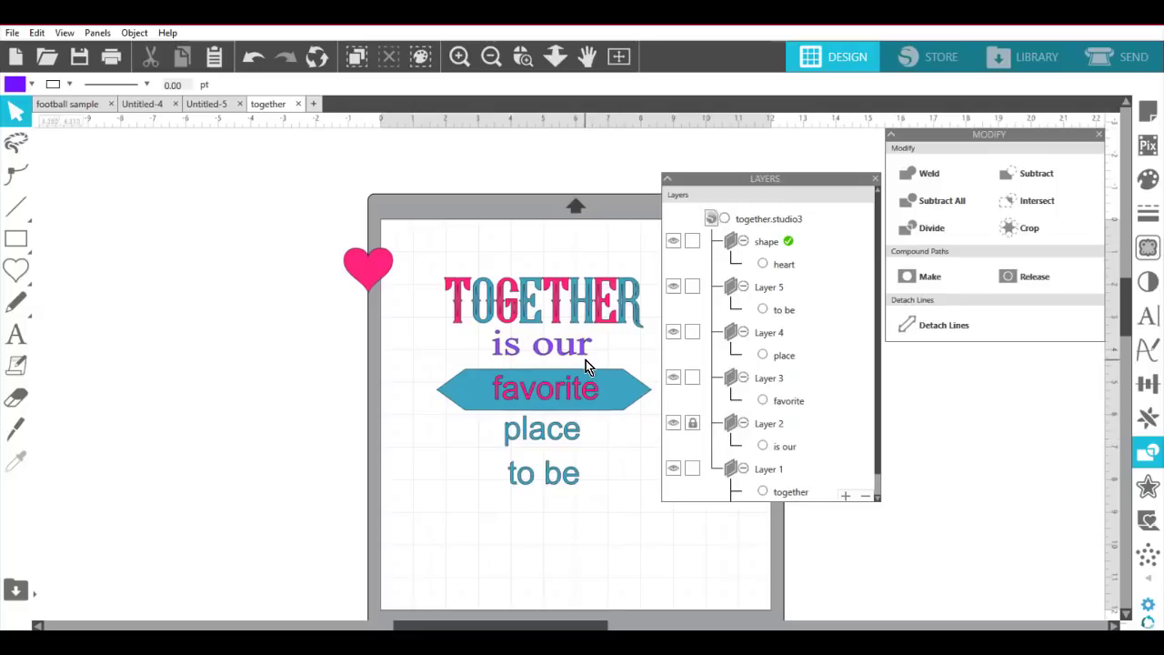
Change the font of the word "place" to Young Heart.
{"action": "double_click", "coordinate": [580, 437]}
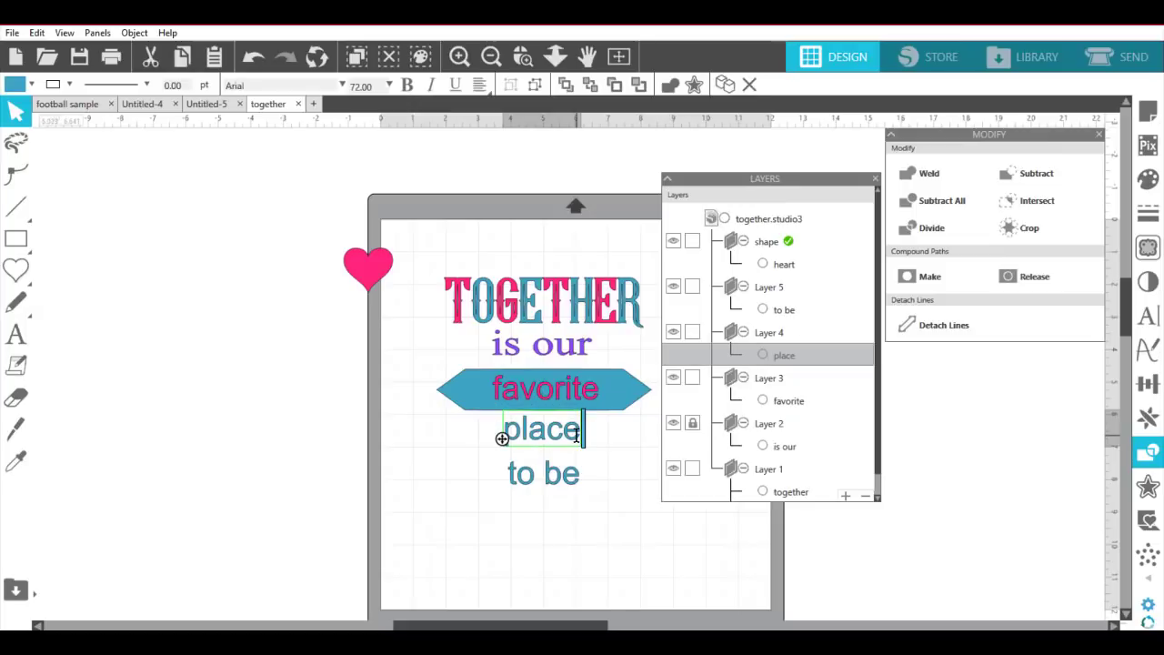
{"action": "left_click_drag", "start_coordinate": [575, 438], "coordinate": [505, 438]}
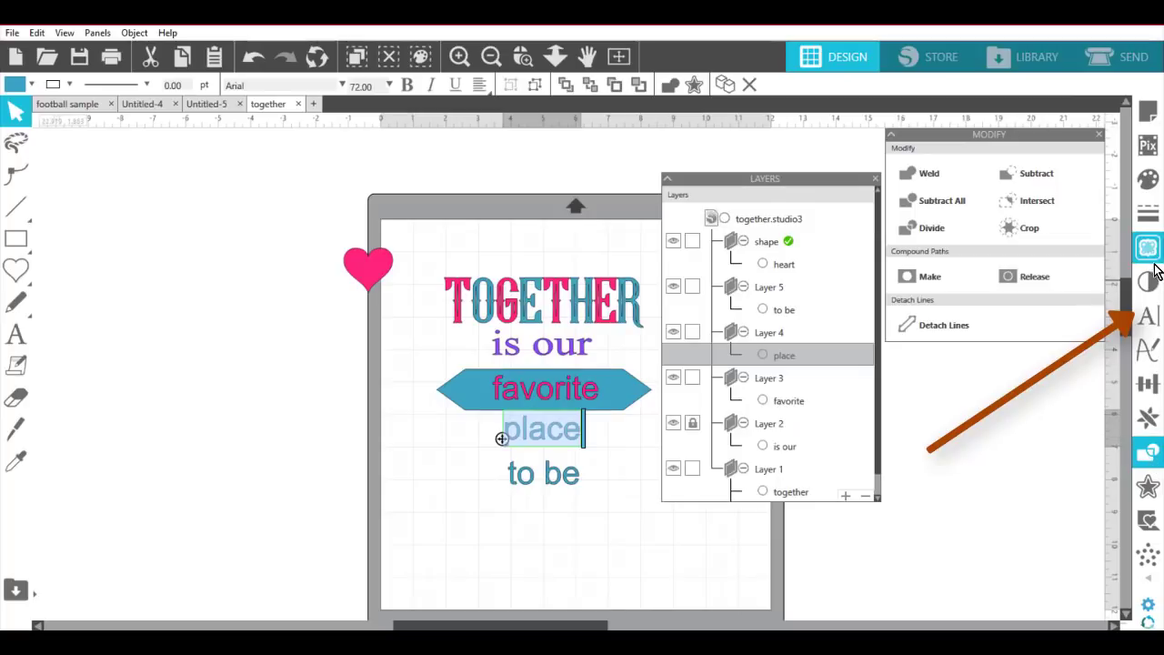
{"action": "left_click", "coordinate": [1155, 325]}
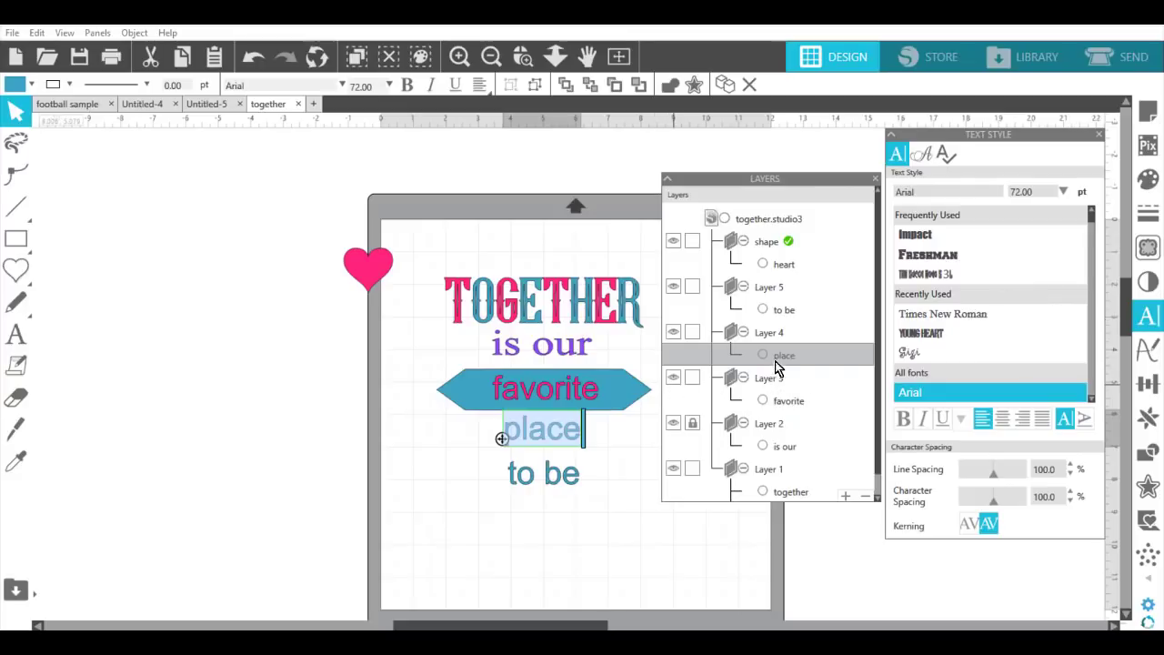
{"action": "left_click", "coordinate": [929, 336]}
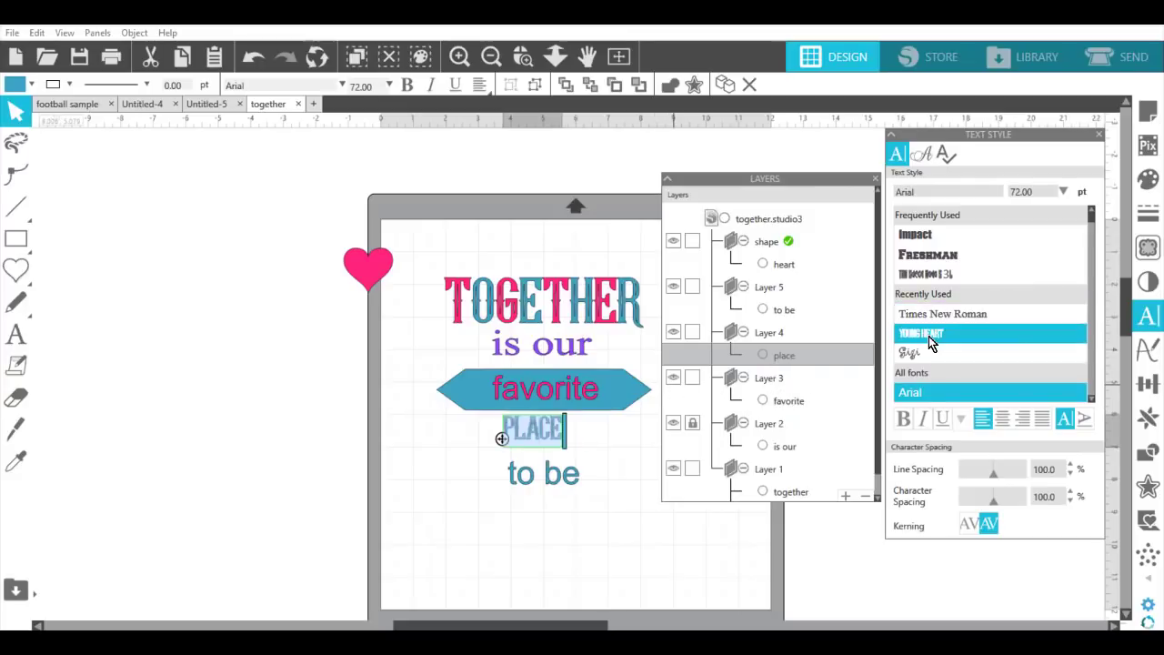
{"action": "left_click", "coordinate": [620, 545]}
Enlarge "place" to about 134 pt and arrange it under the banner with "to be" moved down below it.
{"action": "left_click", "coordinate": [559, 441]}
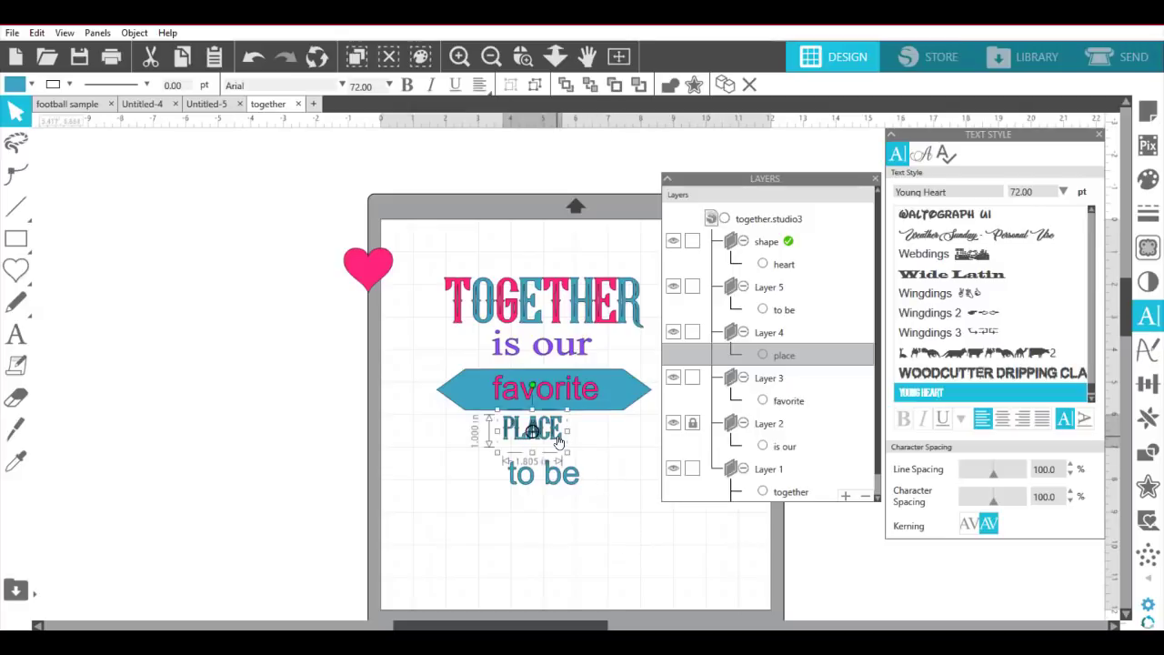
{"action": "left_click_drag", "start_coordinate": [569, 453], "coordinate": [632, 470]}
{"action": "left_click", "coordinate": [565, 506]}
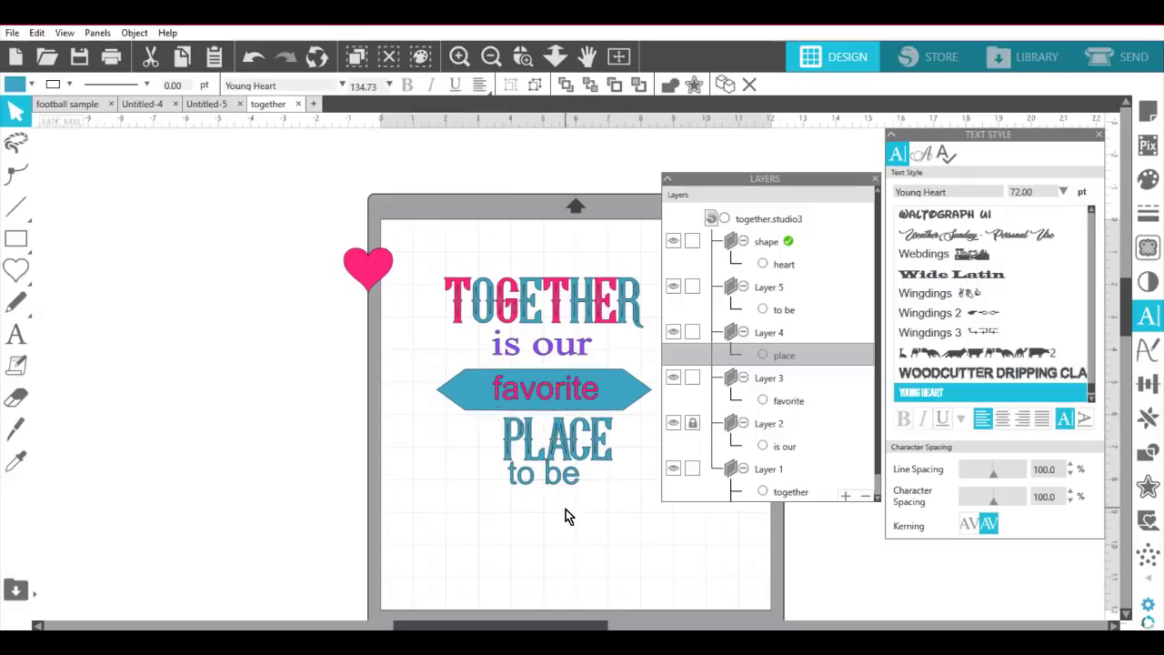
{"action": "left_click_drag", "start_coordinate": [557, 491], "coordinate": [574, 512]}
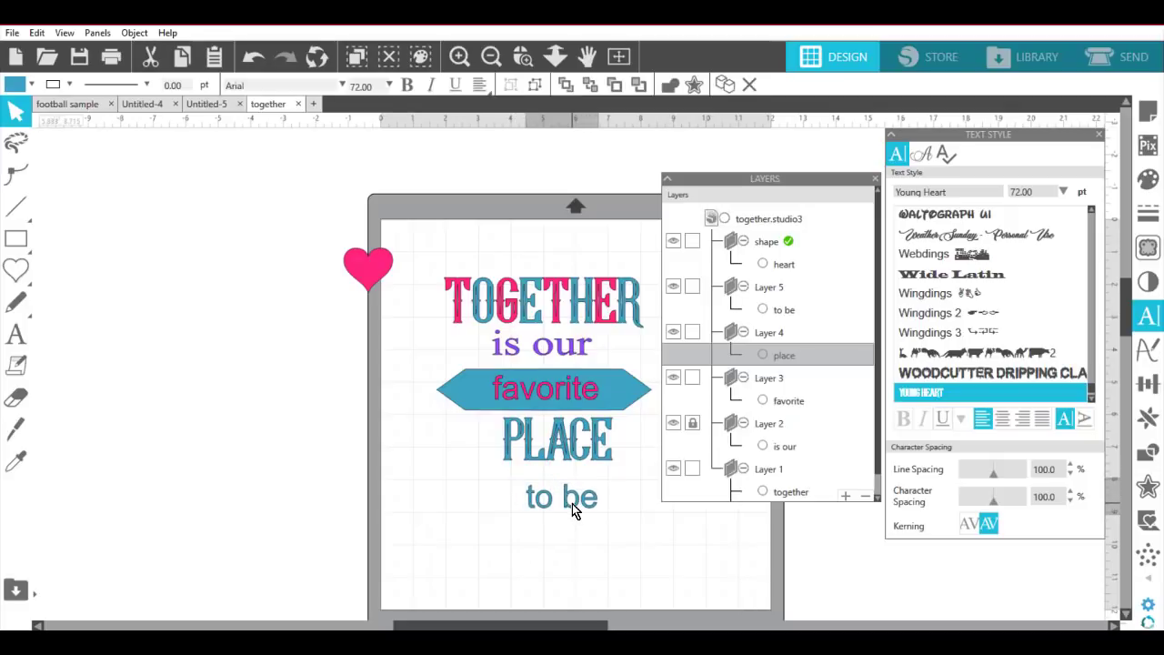
{"action": "left_click_drag", "start_coordinate": [557, 456], "coordinate": [556, 451]}
{"action": "left_click", "coordinate": [555, 451]}
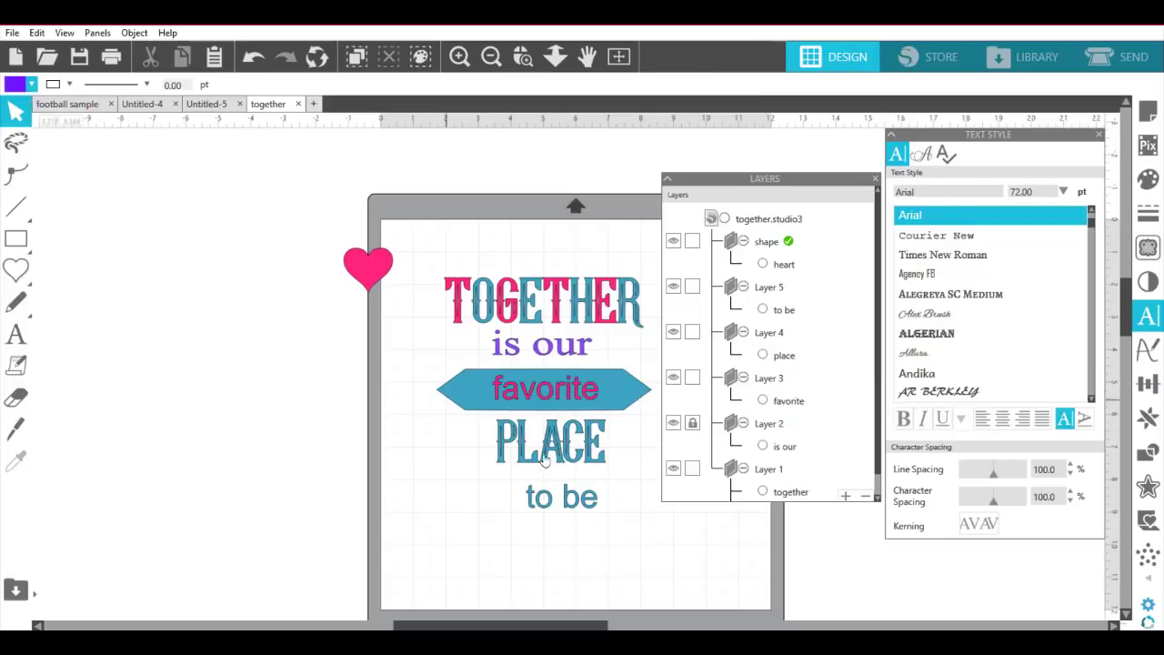
Fill the word "place" with purple.
{"action": "left_click", "coordinate": [545, 462]}
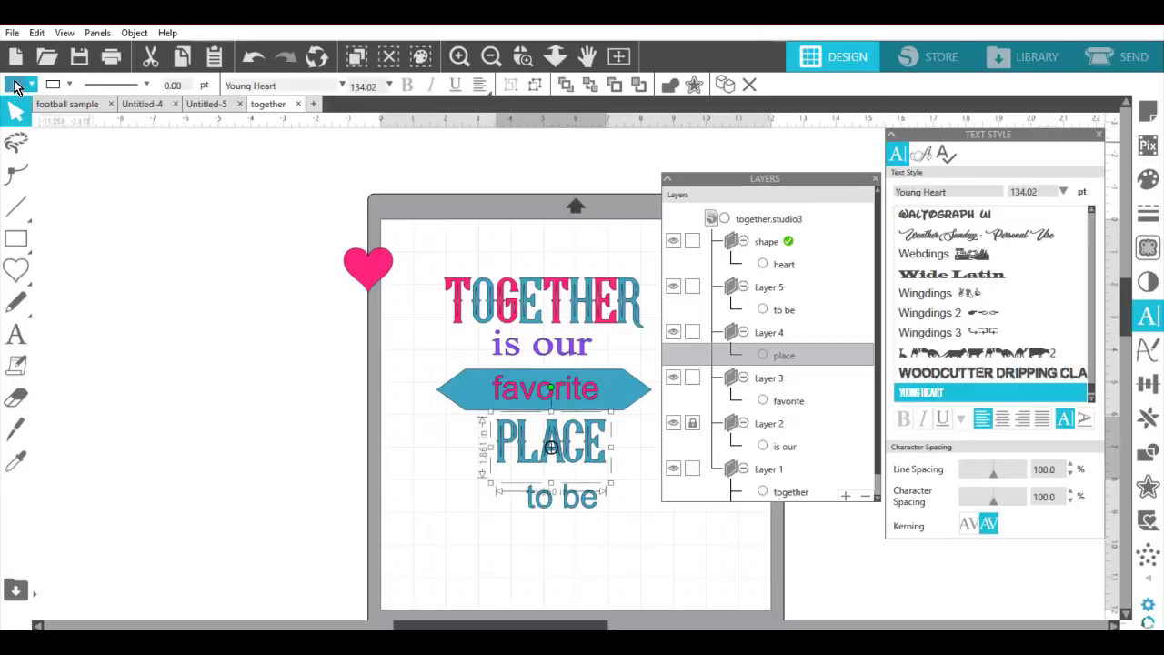
{"action": "left_click", "coordinate": [21, 85]}
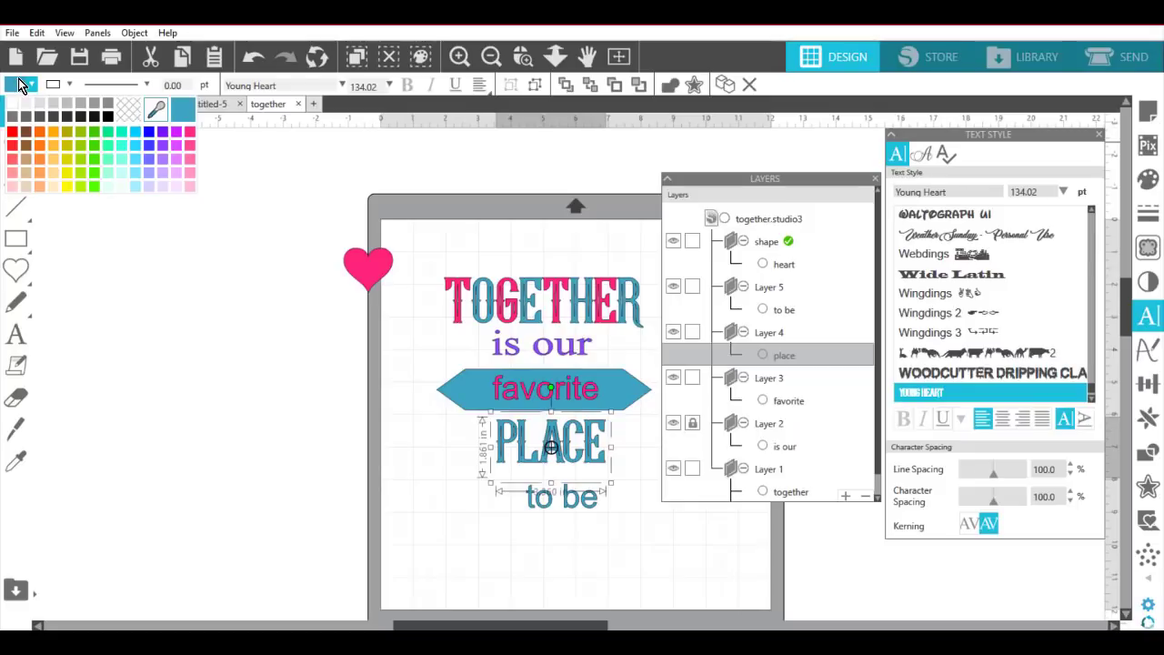
{"action": "left_click", "coordinate": [163, 141]}
{"action": "left_click", "coordinate": [516, 357]}
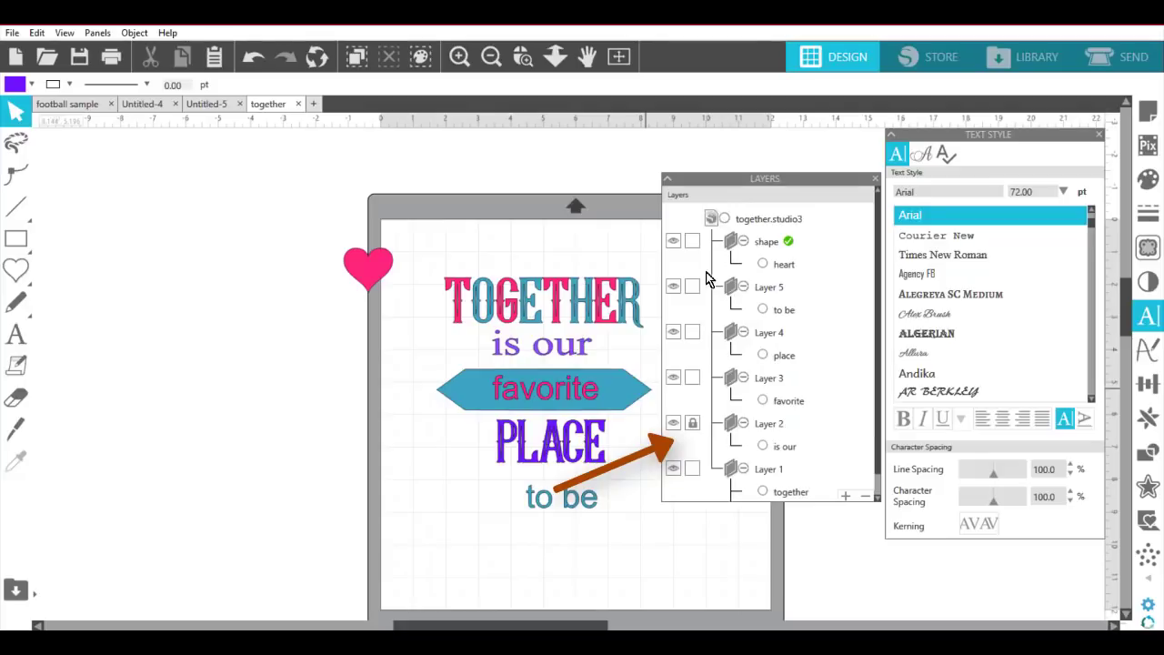
Unlock Layer 2 and fill "is our" with the same purple as the word "place".
{"action": "left_click", "coordinate": [692, 424]}
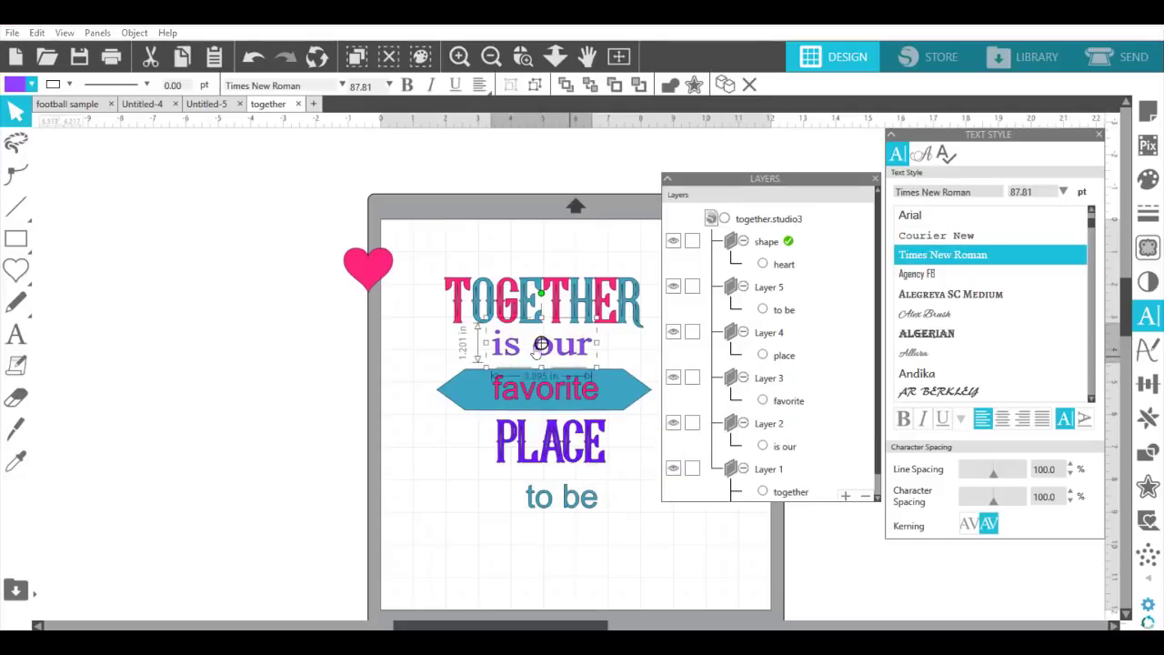
{"action": "left_click", "coordinate": [19, 87]}
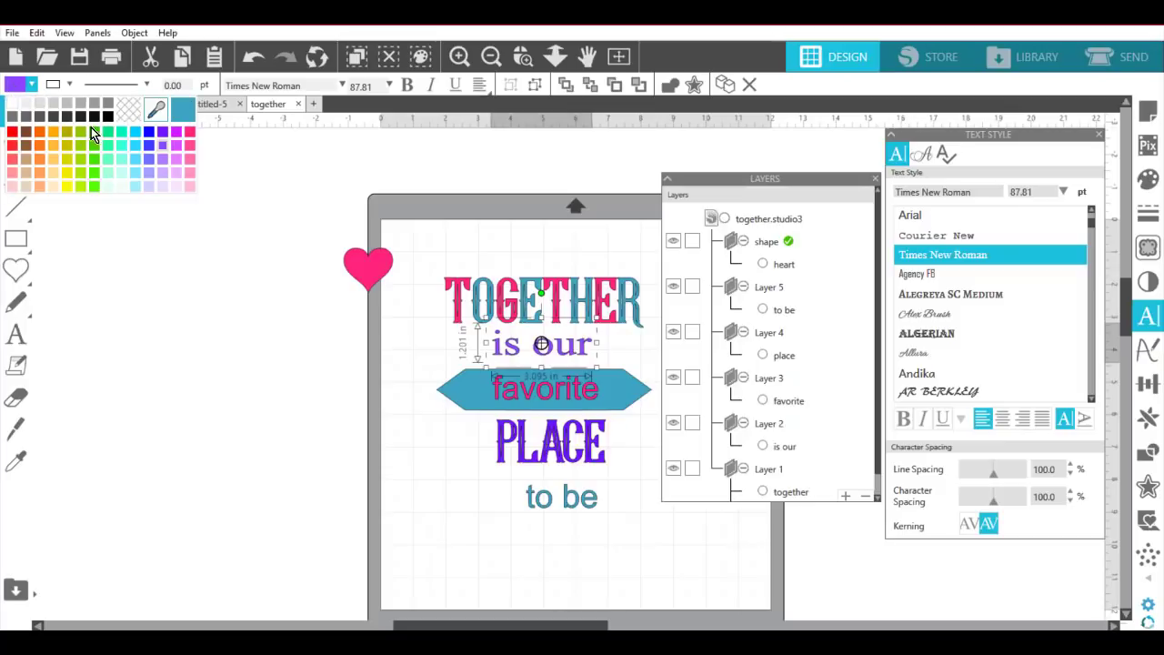
{"action": "left_click", "coordinate": [162, 142]}
{"action": "left_click", "coordinate": [423, 519]}
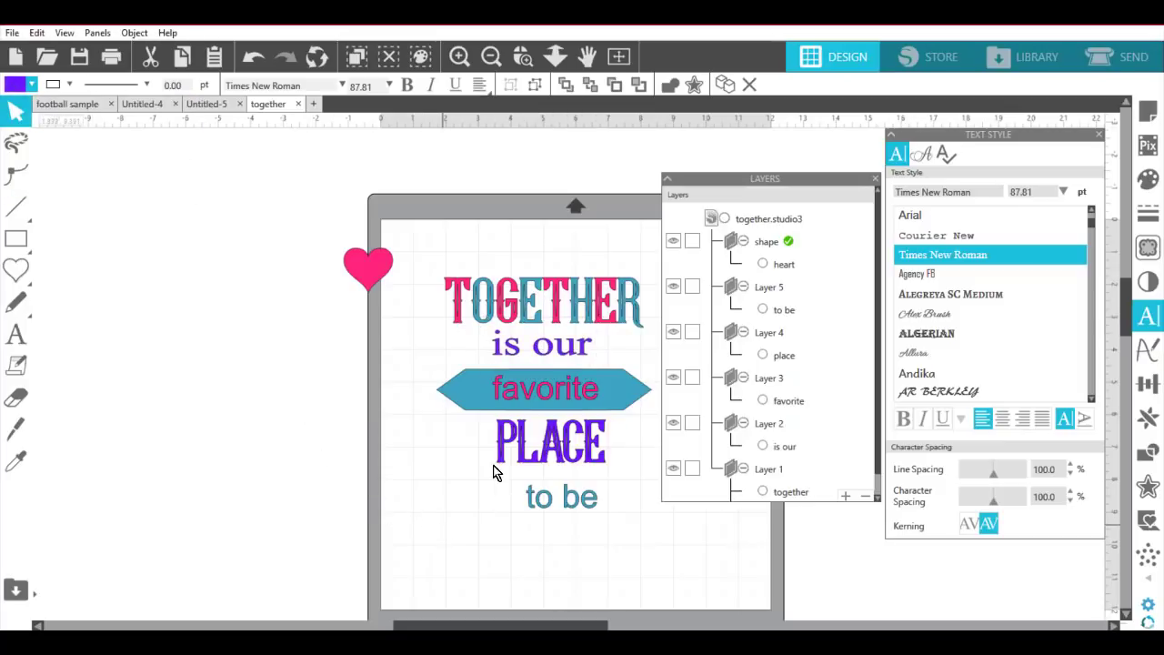
Lock Layer 2 holding "is our" and Layer 4 holding "place".
{"action": "left_click", "coordinate": [558, 350]}
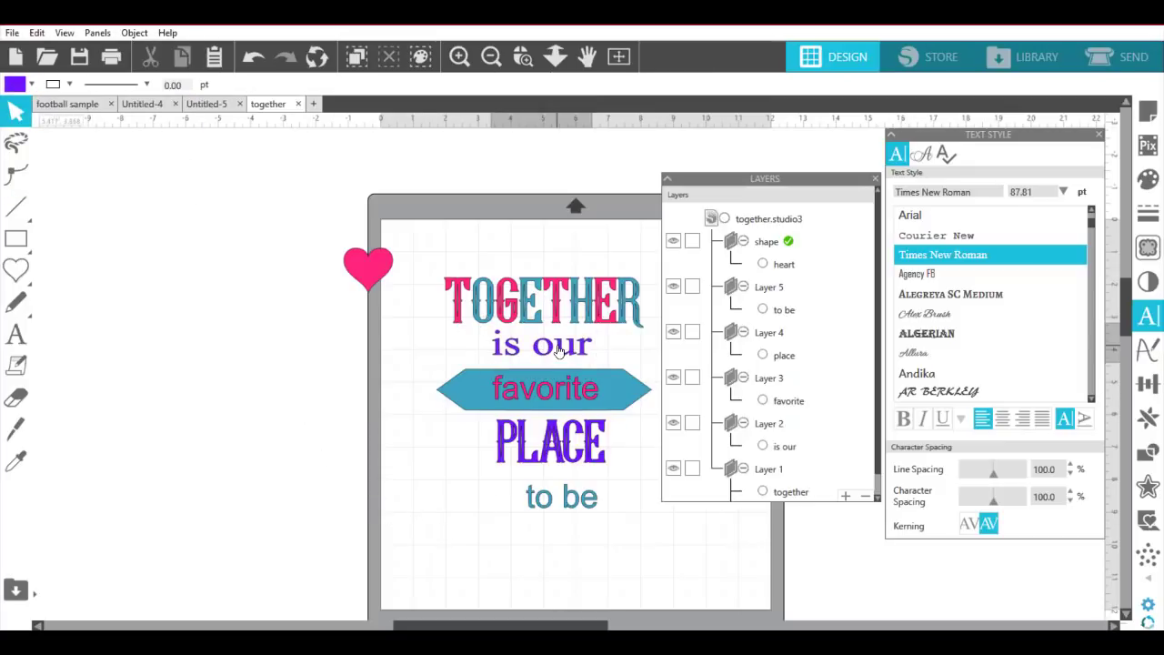
{"action": "left_click", "coordinate": [692, 423]}
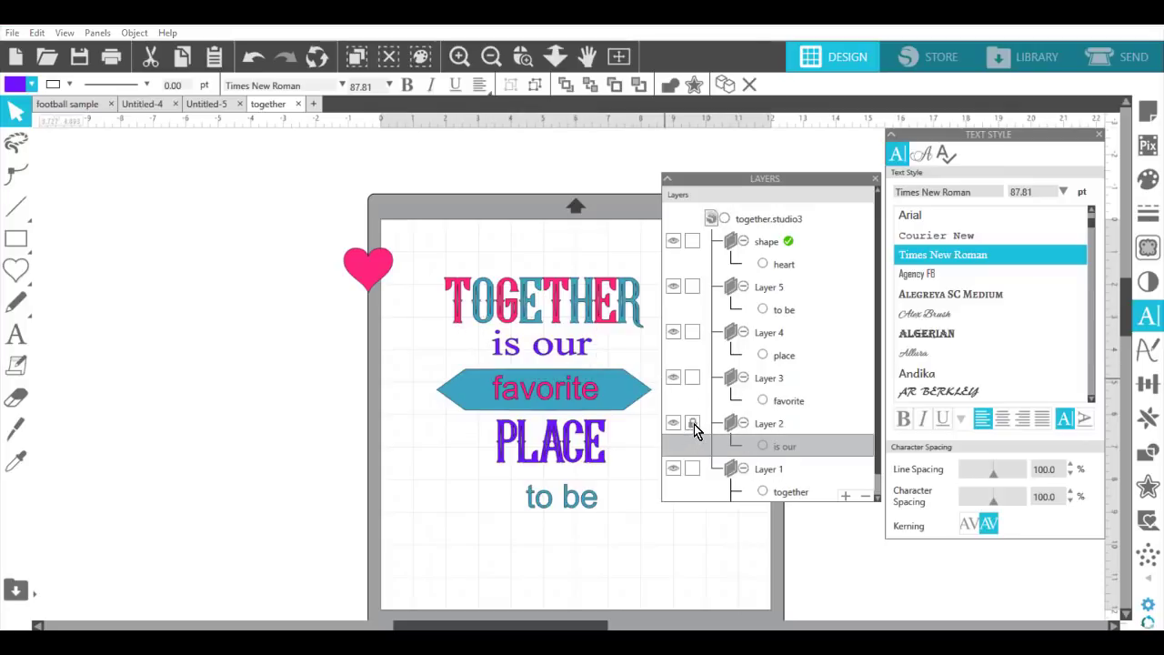
{"action": "left_click", "coordinate": [588, 468]}
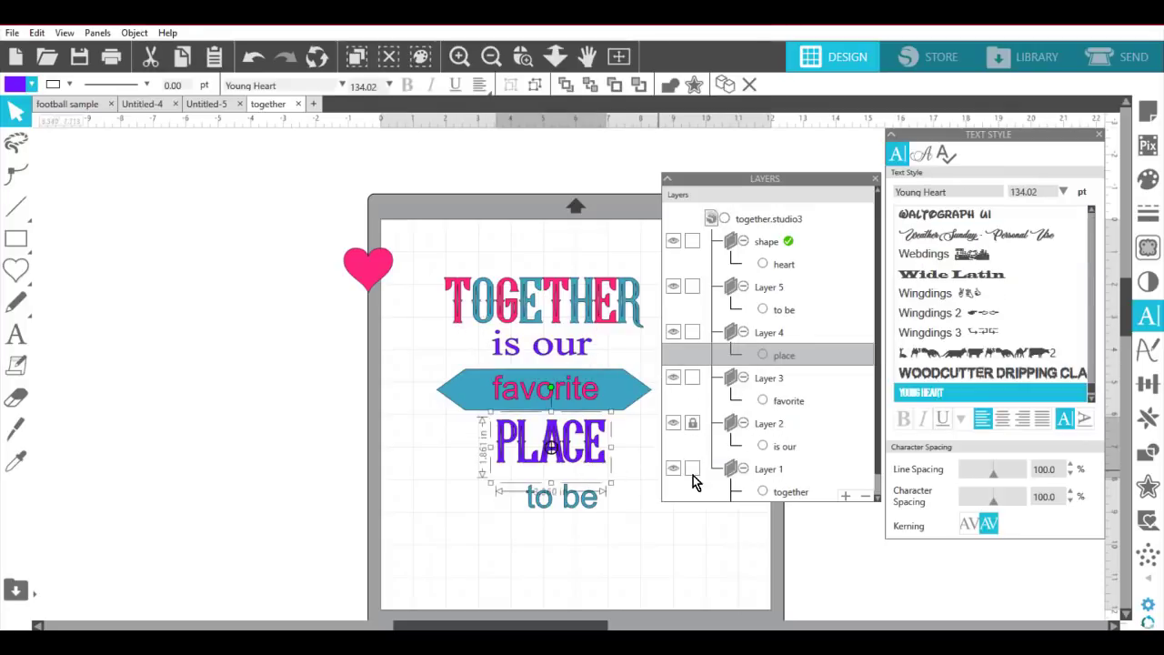
{"action": "left_click", "coordinate": [692, 332]}
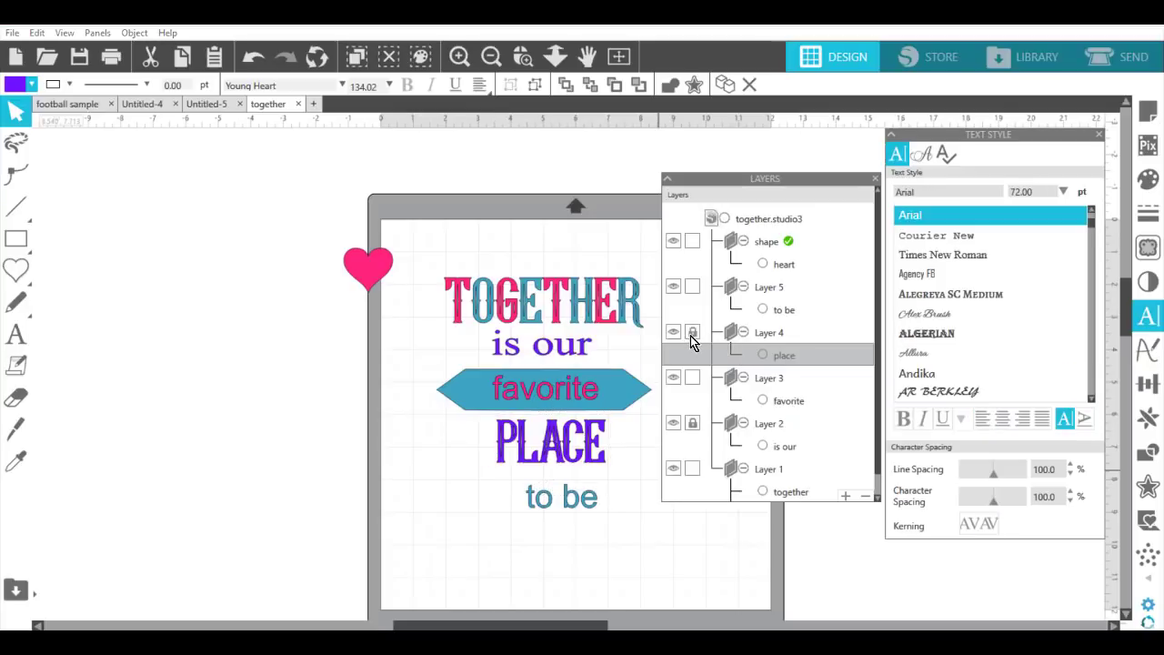
Select the banner together with "favorite" and nudge both slightly up between "is our" and "place".
{"action": "left_click", "coordinate": [591, 403]}
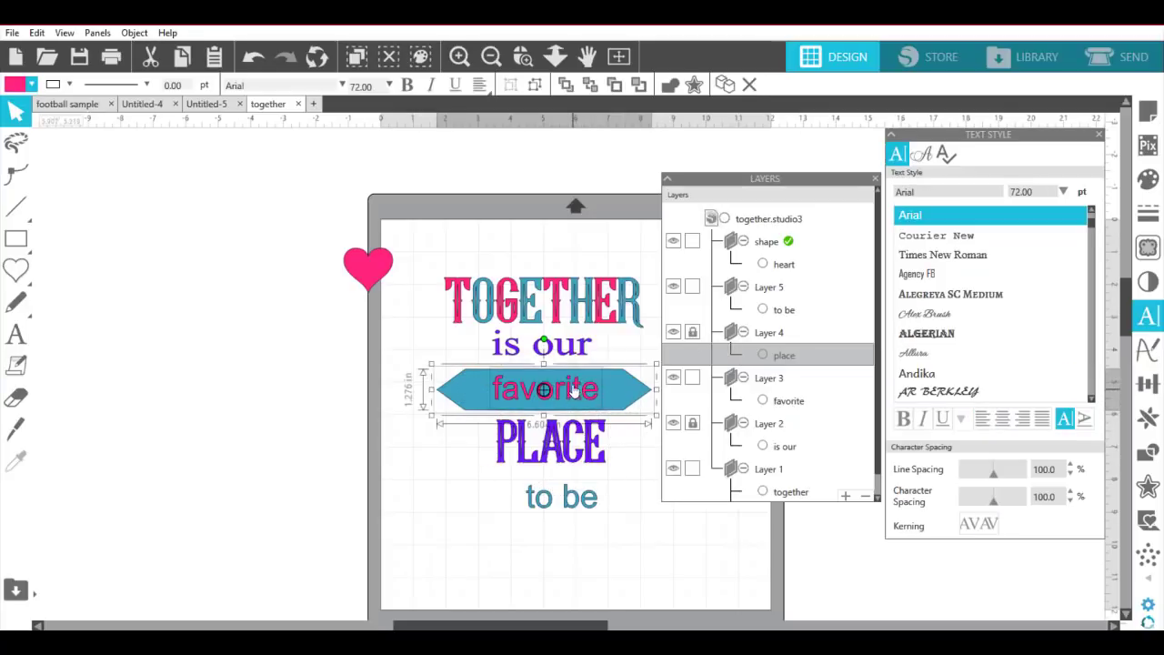
{"action": "left_click_drag", "start_coordinate": [572, 391], "coordinate": [573, 388]}
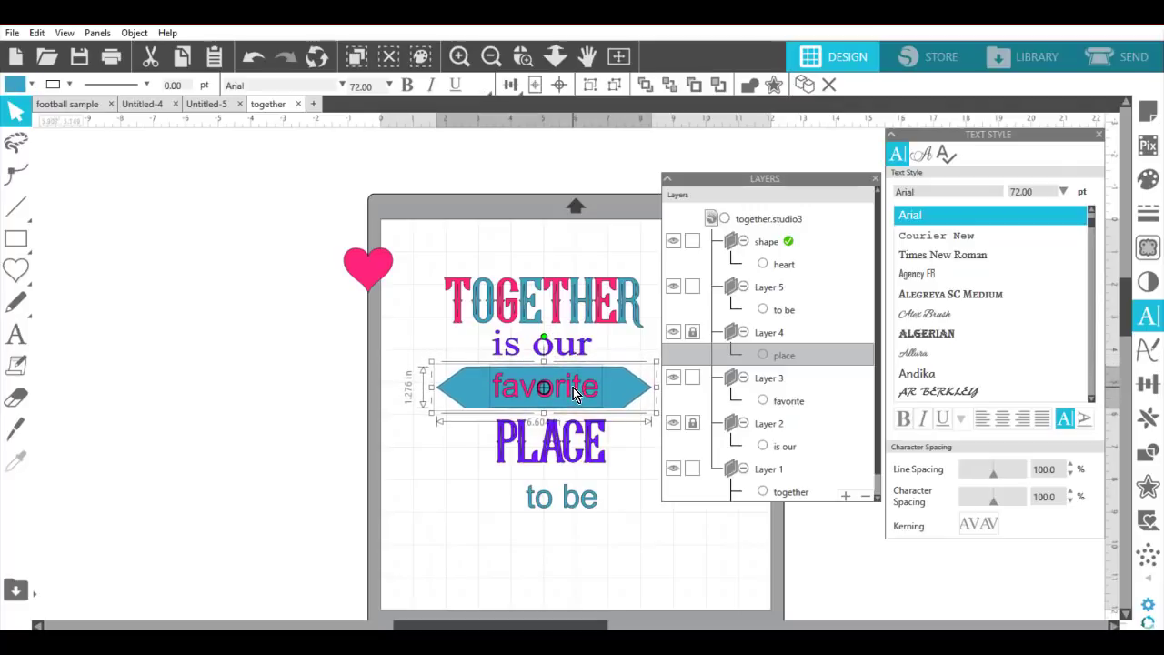
{"action": "left_click", "coordinate": [415, 490]}
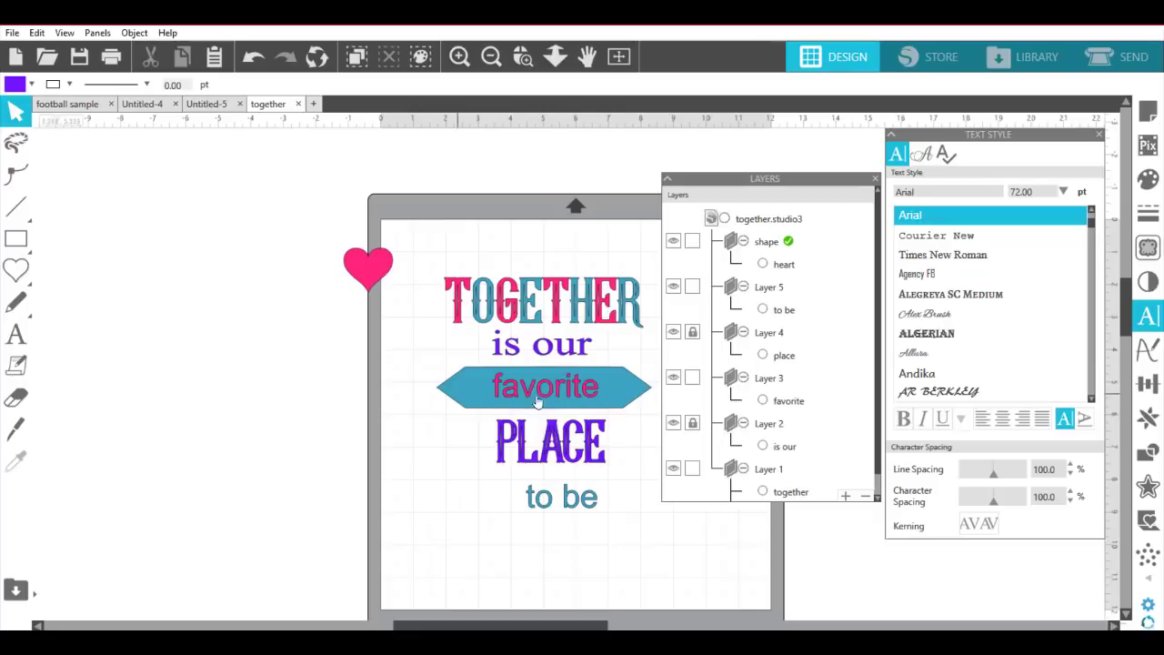
Make the banner's fill transparent and set its outline thickness to 2 pt.
{"action": "left_click", "coordinate": [480, 401]}
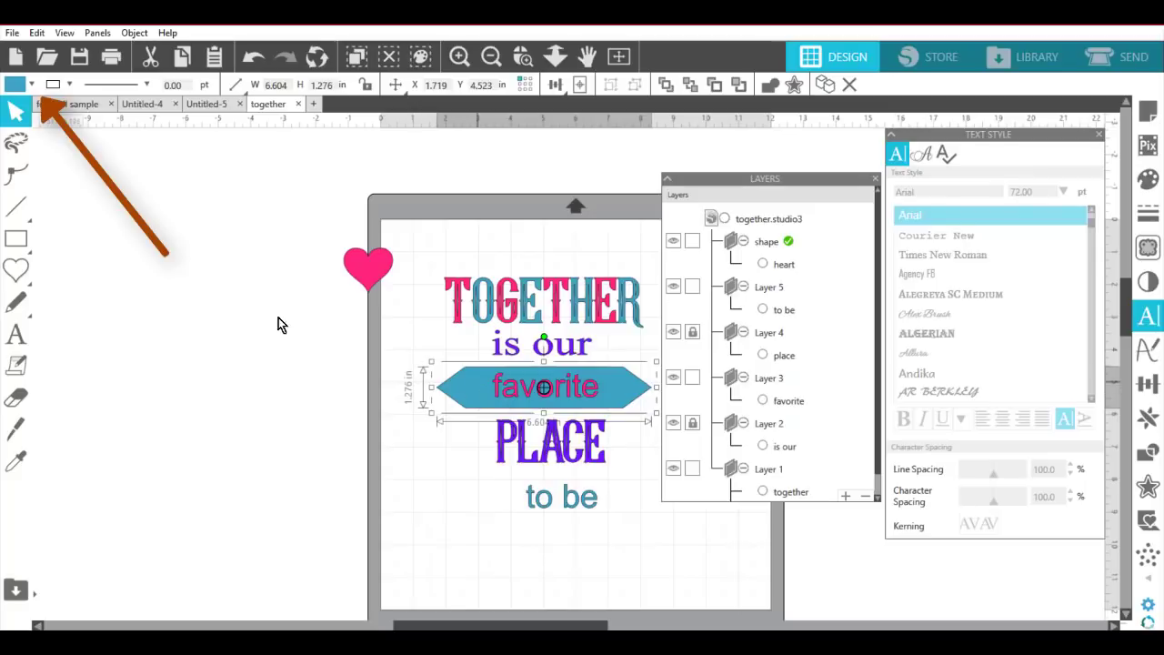
{"action": "left_click", "coordinate": [25, 84]}
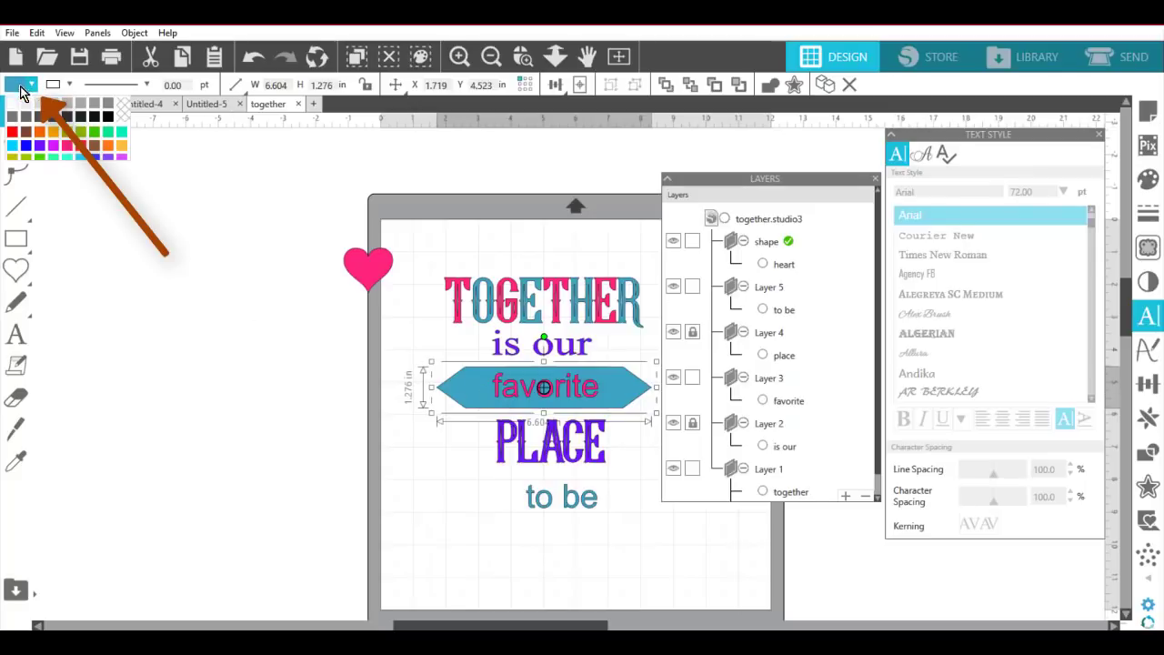
{"action": "left_click", "coordinate": [127, 109]}
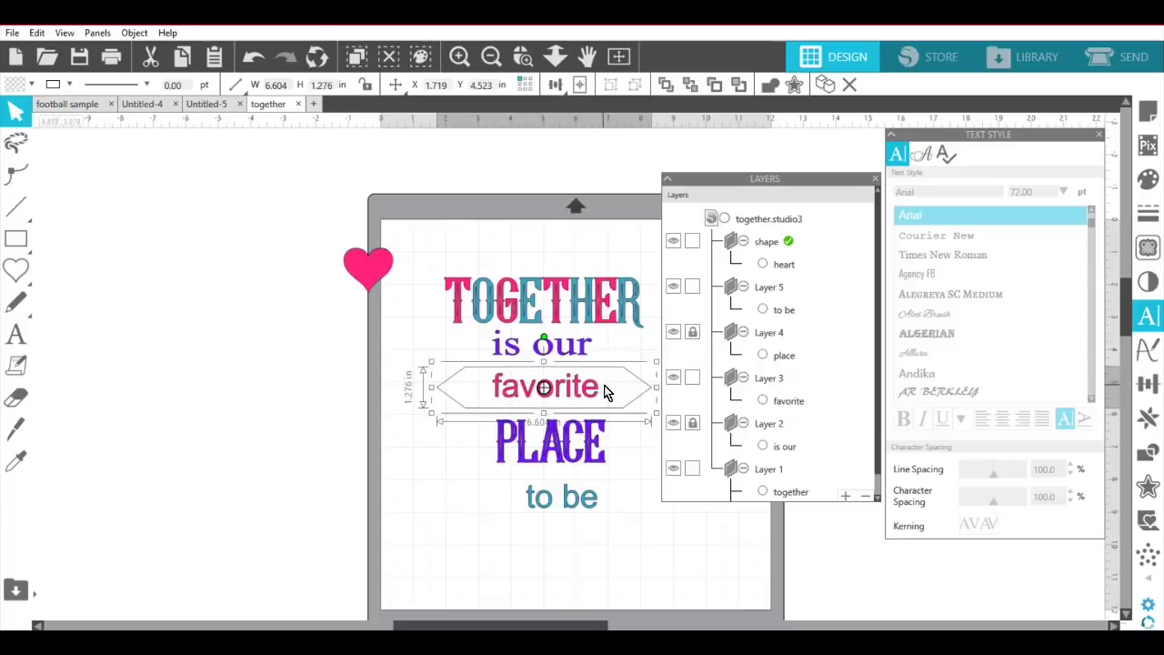
{"action": "left_click", "coordinate": [164, 84]}
{"action": "type", "text": "2"}
{"action": "key", "text": "Return"}
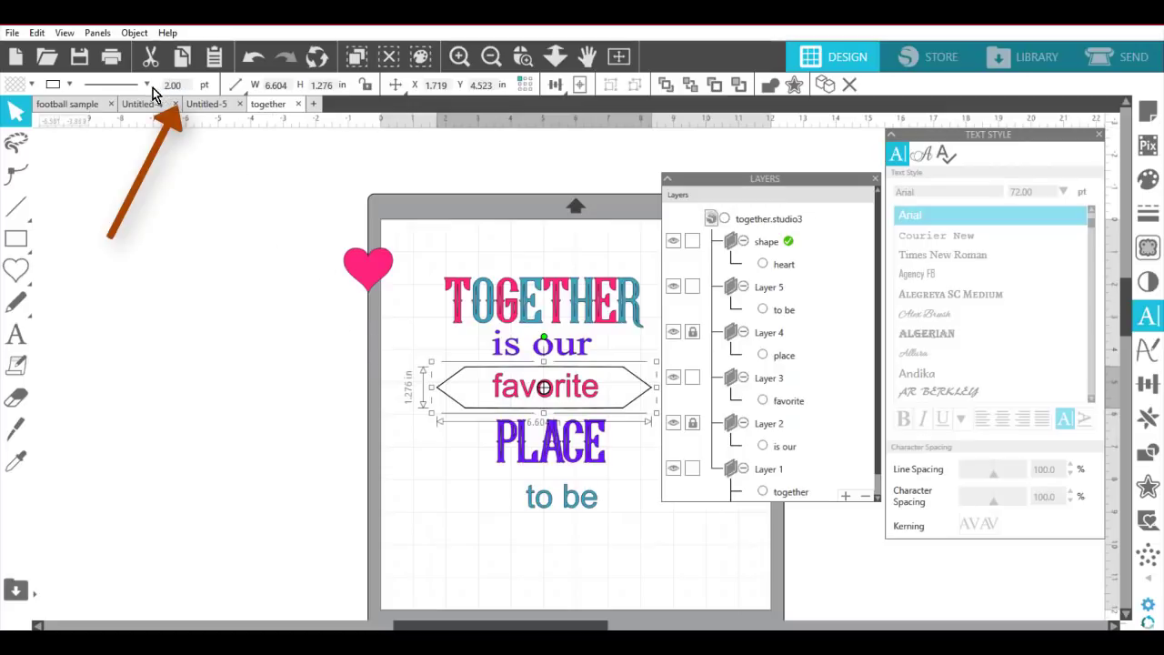
Color the banner's outline with the design's blue and set its thickness to 4 pt.
{"action": "left_click", "coordinate": [52, 84]}
{"action": "left_click", "coordinate": [218, 111]}
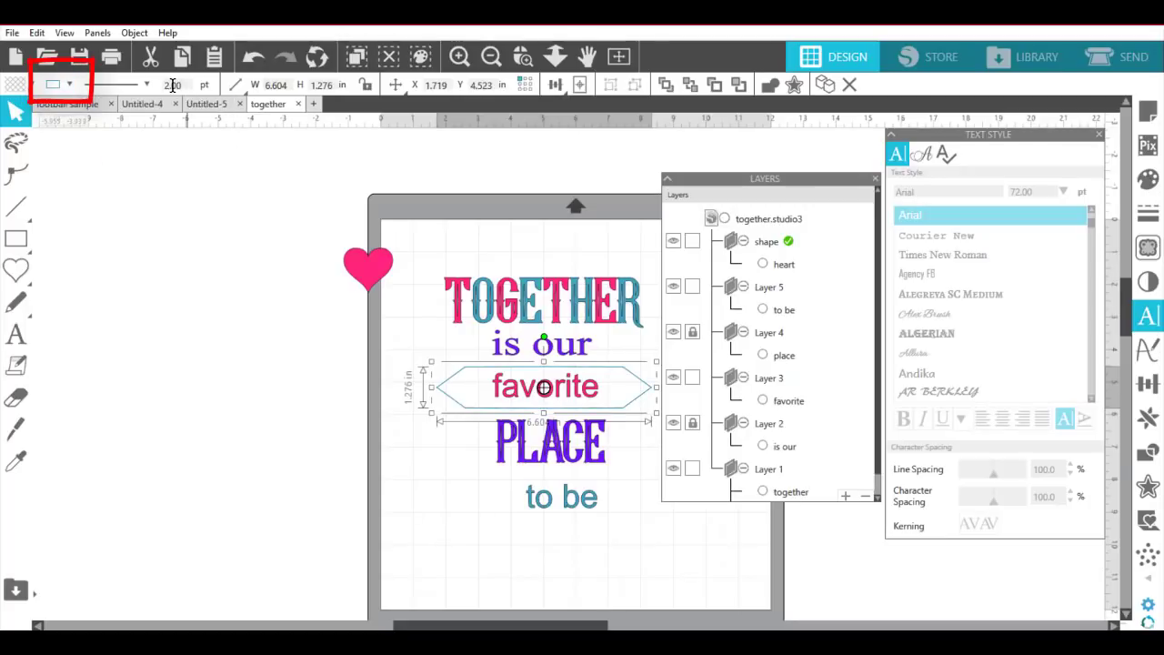
{"action": "left_click_drag", "start_coordinate": [171, 85], "coordinate": [158, 85]}
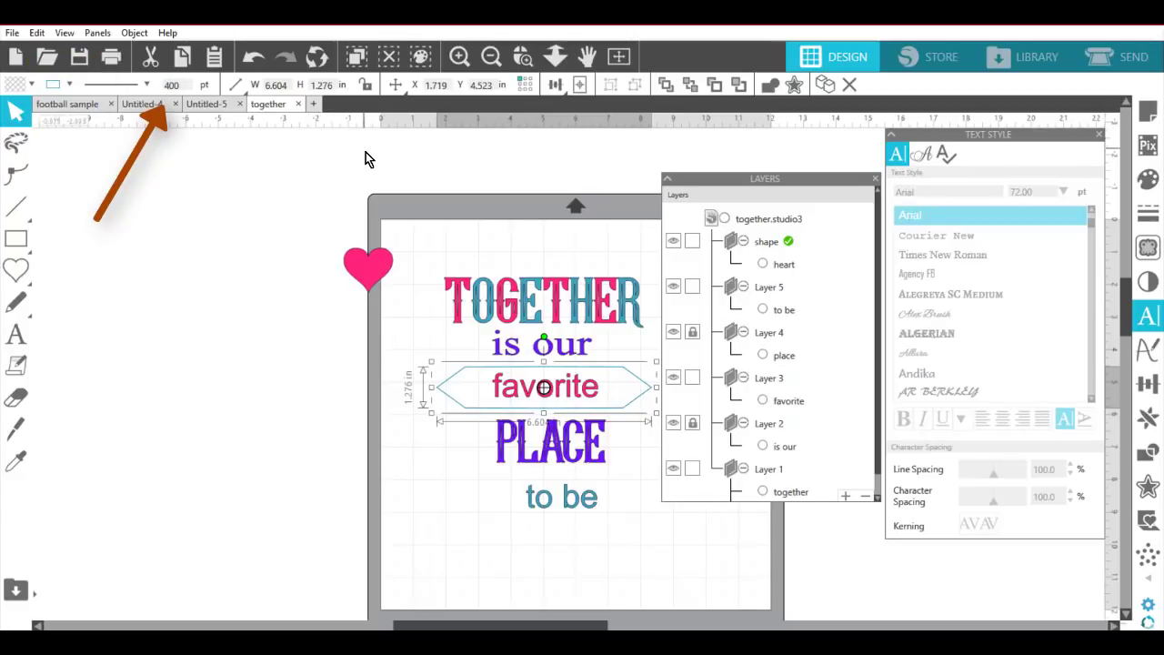
{"action": "type", "text": "."}
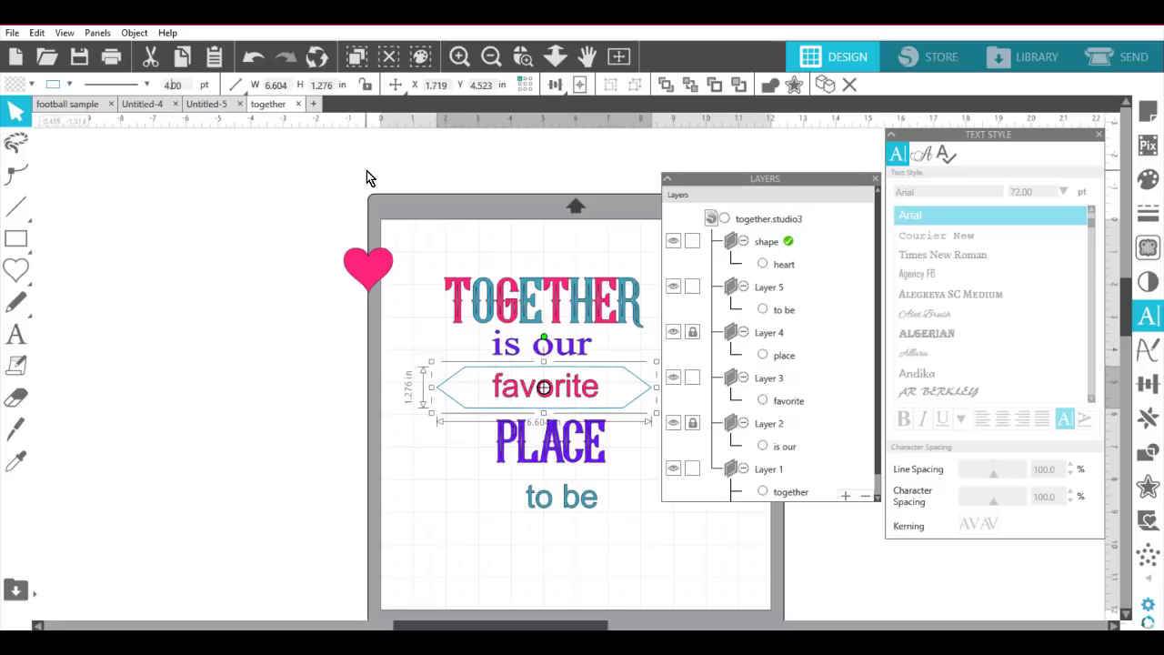
{"action": "key", "text": "Return"}
{"action": "left_click", "coordinate": [423, 479]}
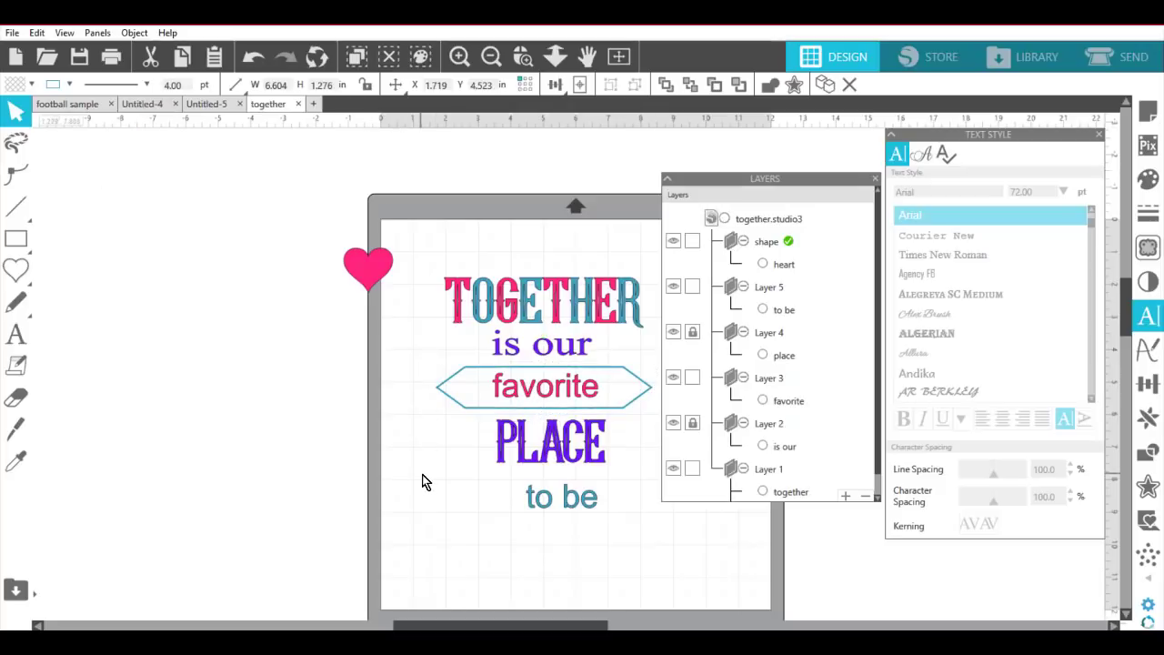
Move the layers list clear of the design and change the font of "to be" to Young Heart.
{"action": "left_click_drag", "start_coordinate": [753, 183], "coordinate": [193, 197]}
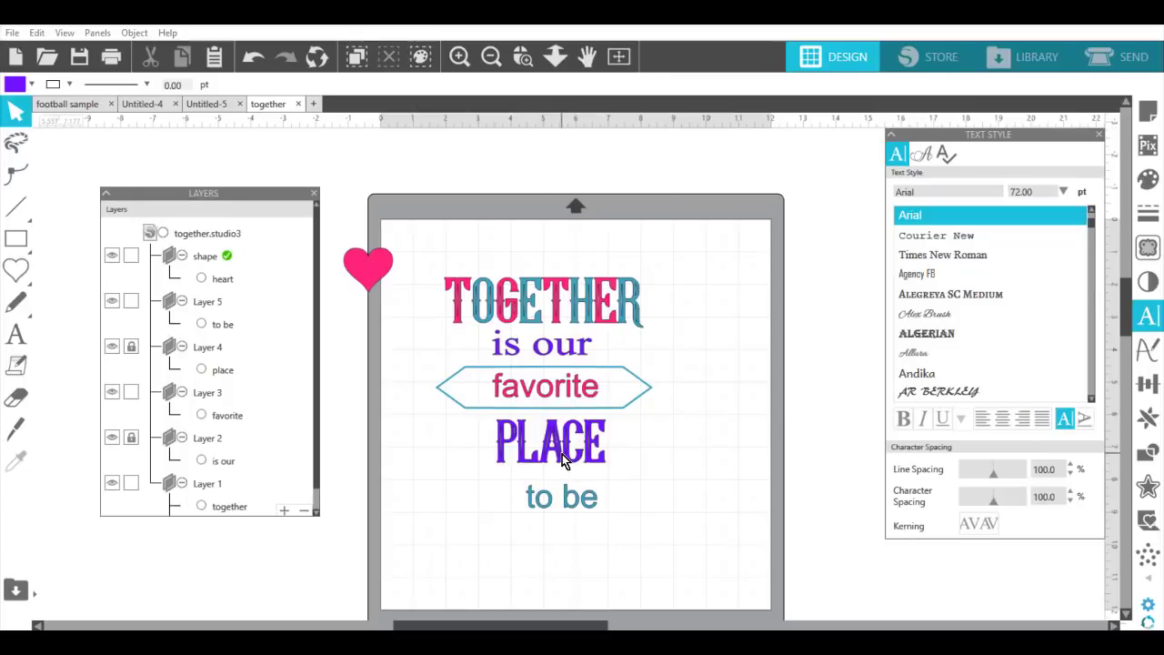
{"action": "double_click", "coordinate": [578, 511]}
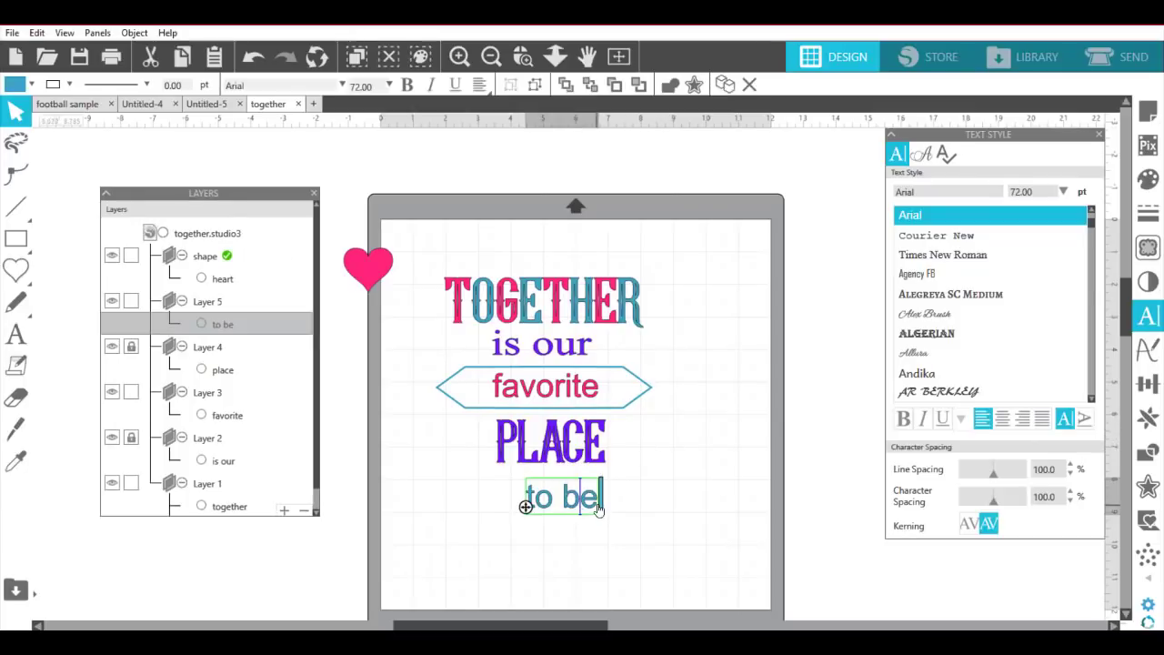
{"action": "left_click_drag", "start_coordinate": [600, 506], "coordinate": [530, 507]}
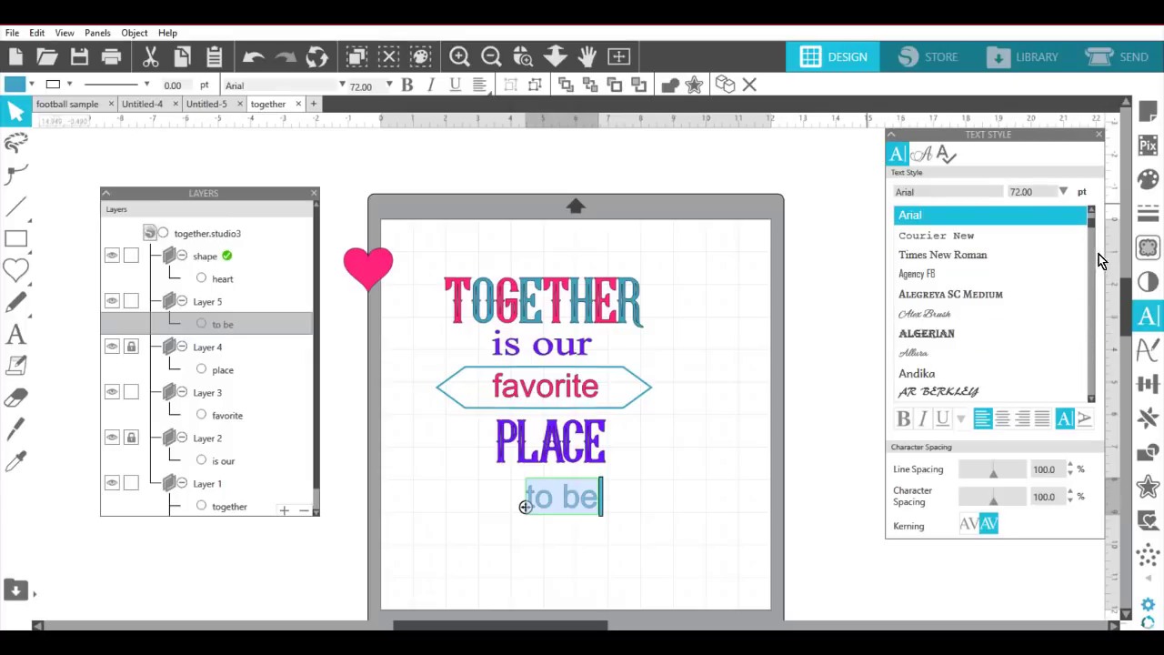
{"action": "left_click_drag", "start_coordinate": [1093, 223], "coordinate": [1093, 213]}
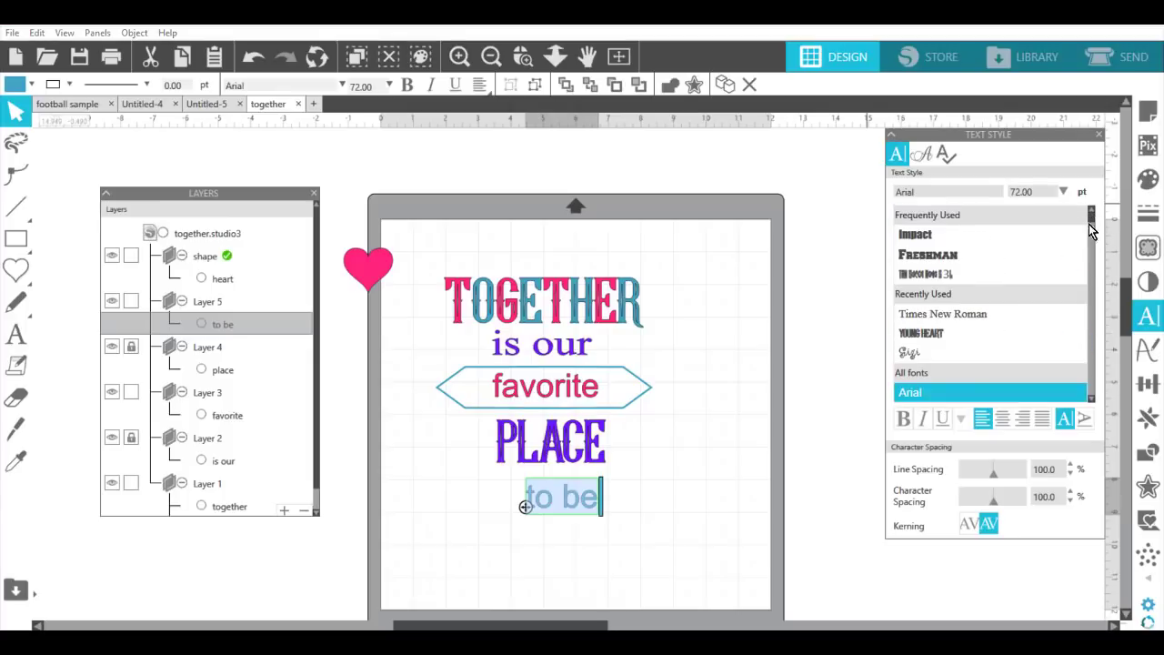
{"action": "left_click", "coordinate": [920, 333]}
{"action": "left_click", "coordinate": [637, 523]}
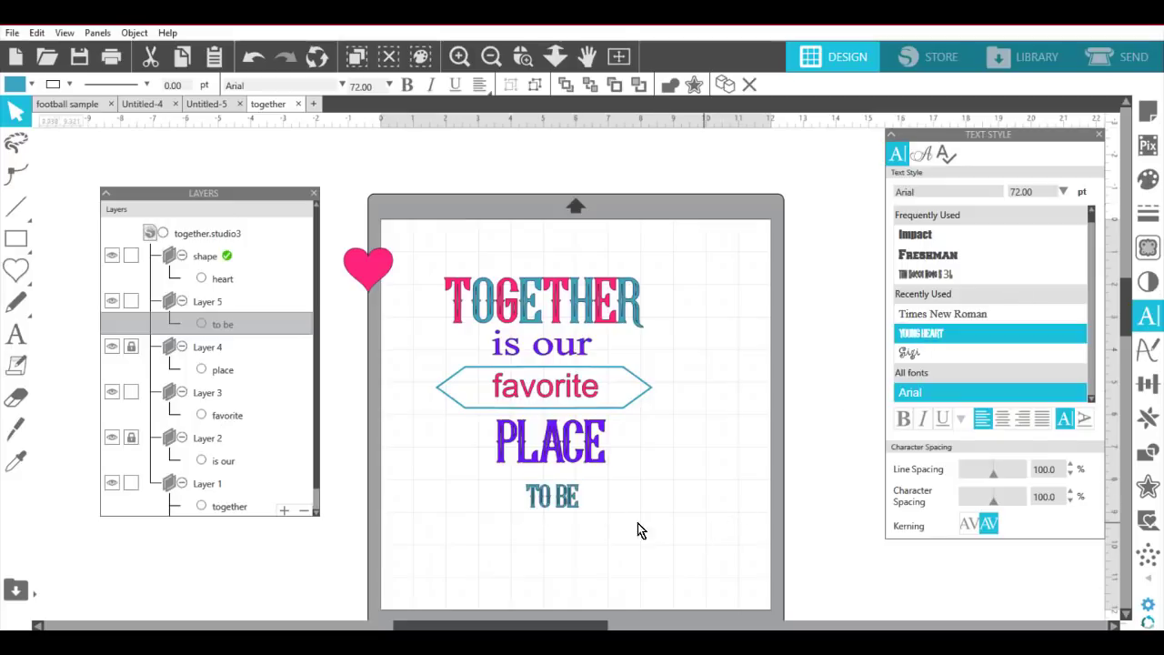
Enlarge and widen "to be" to about 5.57 by 1.94 in and center it beneath "place".
{"action": "left_click", "coordinate": [587, 515]}
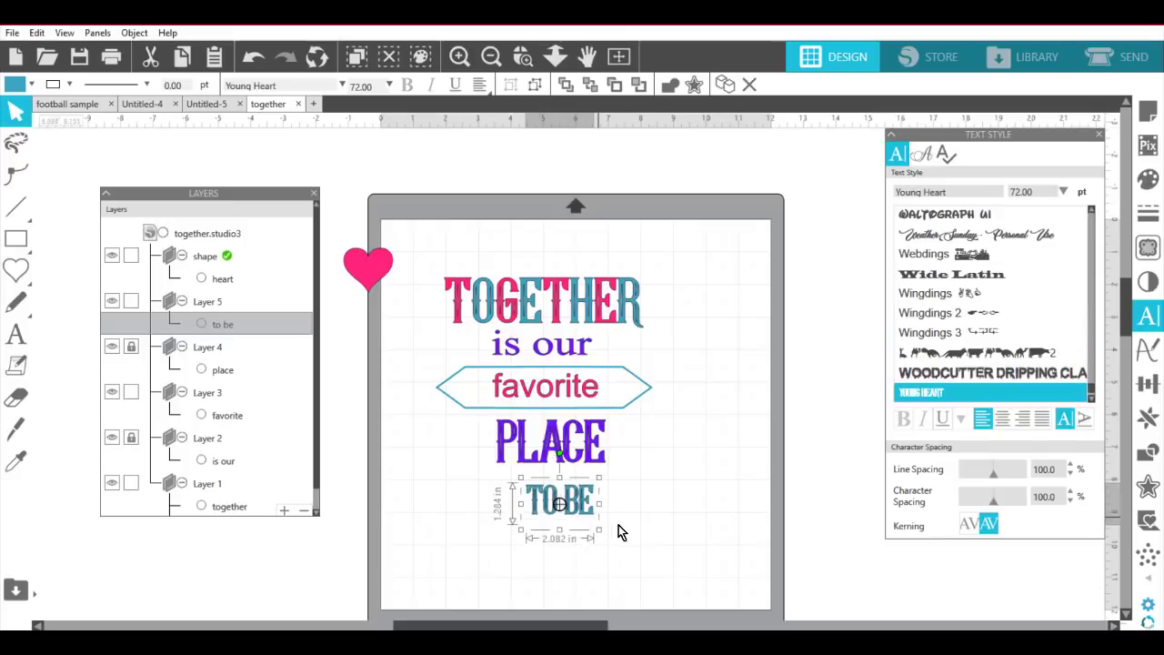
{"action": "left_click_drag", "start_coordinate": [618, 525], "coordinate": [648, 533]}
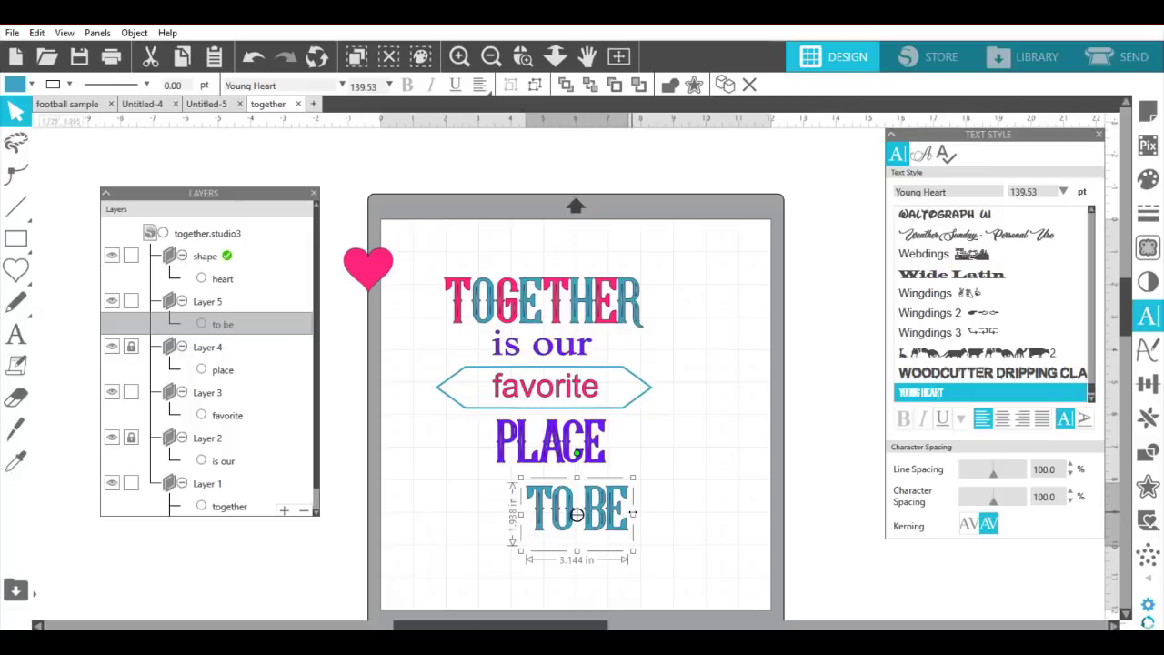
{"action": "left_click_drag", "start_coordinate": [632, 514], "coordinate": [674, 503]}
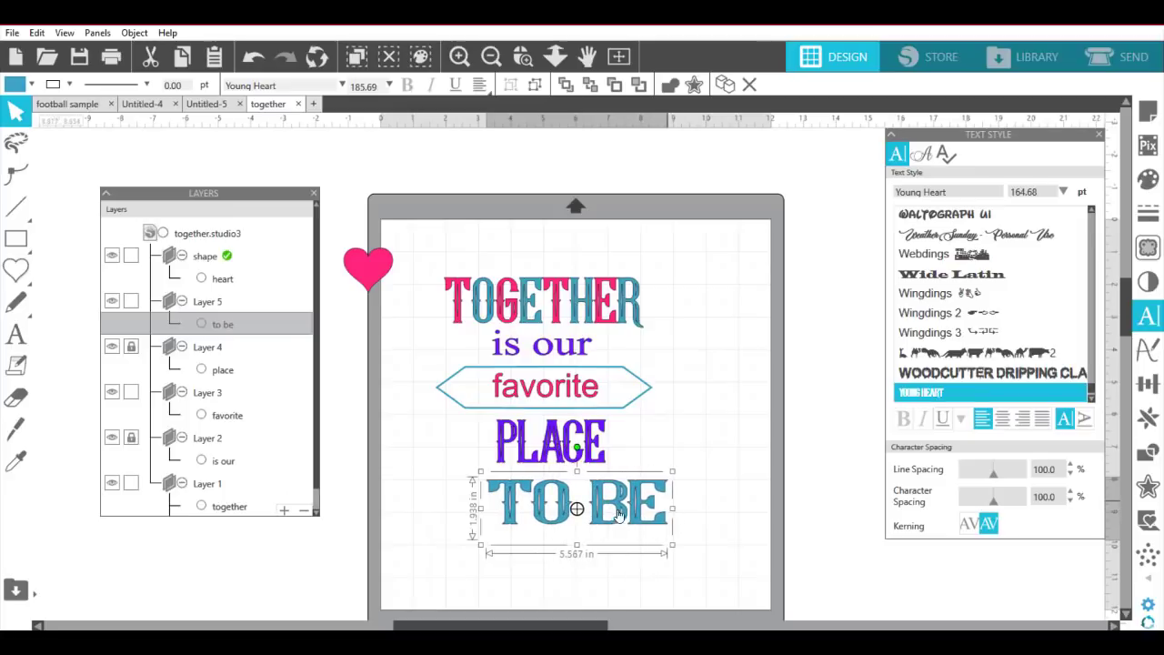
{"action": "left_click_drag", "start_coordinate": [601, 514], "coordinate": [579, 508]}
{"action": "left_click", "coordinate": [678, 498]}
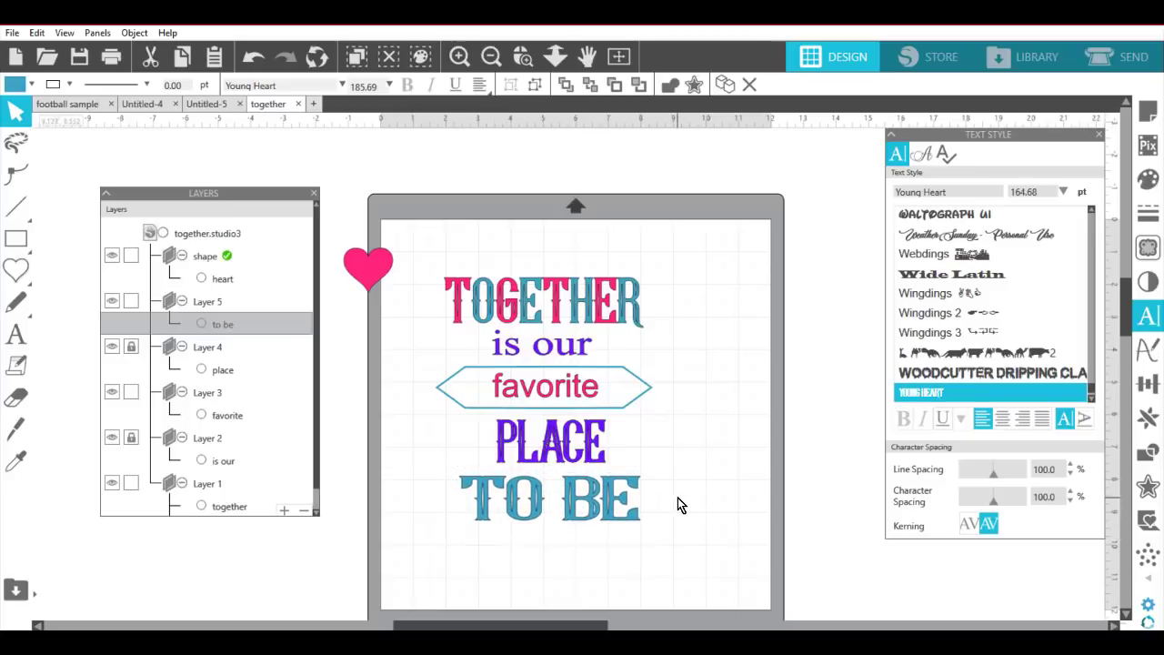
Fill the words "to be" with bright pink.
{"action": "left_click", "coordinate": [593, 515]}
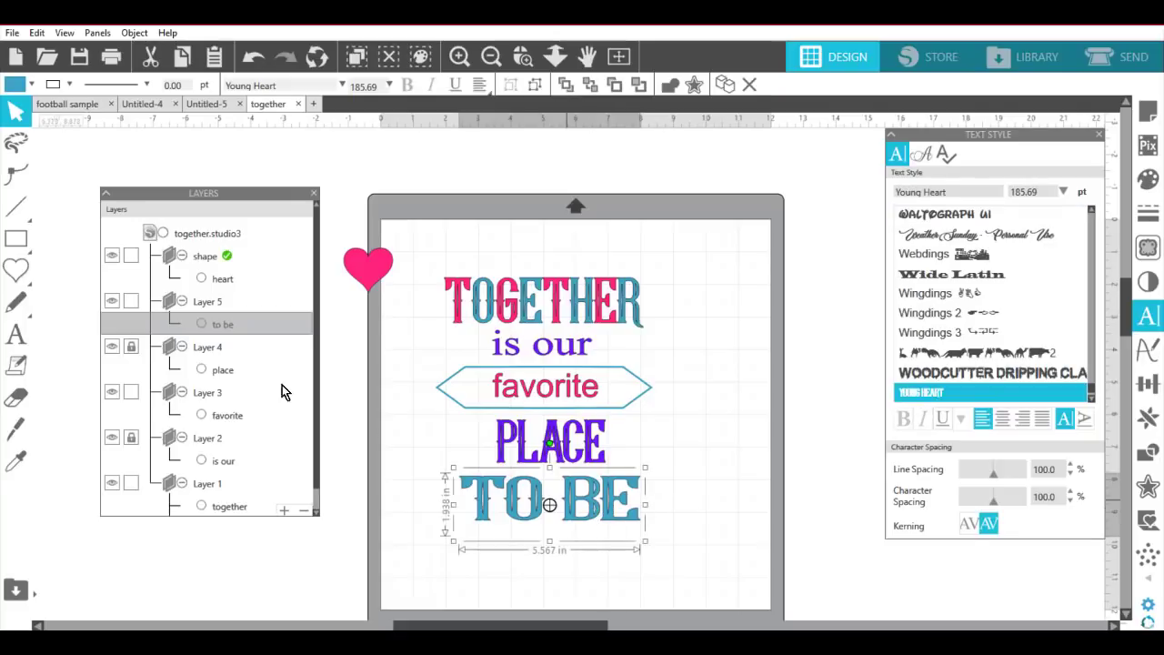
{"action": "left_click", "coordinate": [12, 85]}
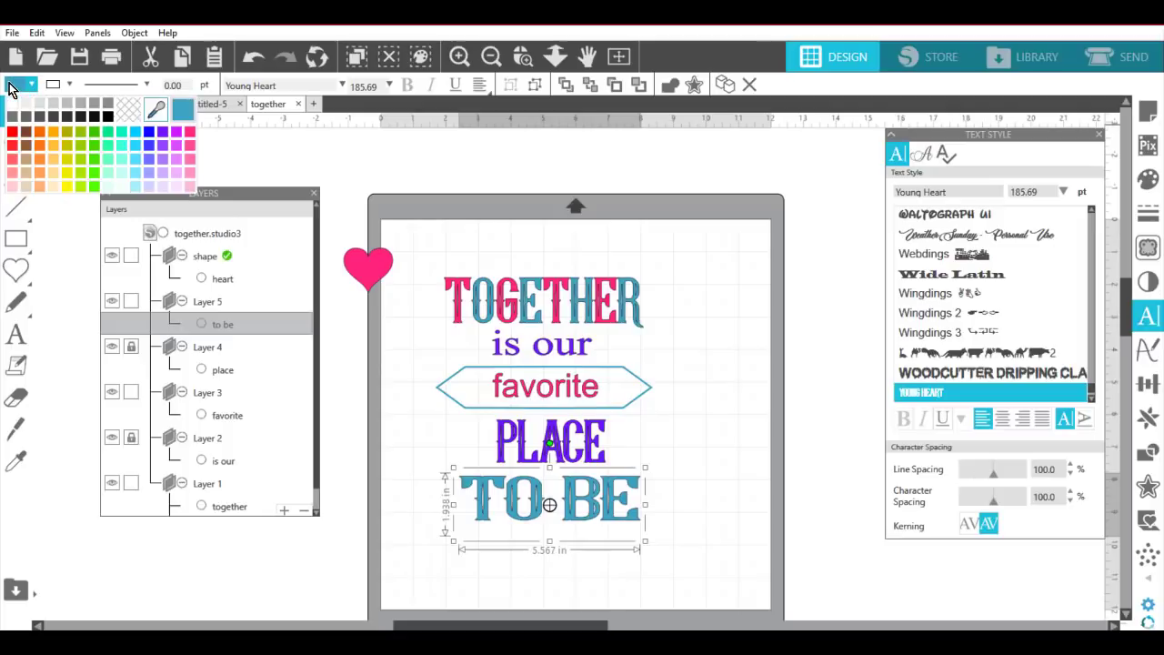
{"action": "left_click", "coordinate": [189, 134]}
Nudge the banner slightly sideways around "favorite" and set its outline thickness to 8 pt.
{"action": "left_click", "coordinate": [458, 375]}
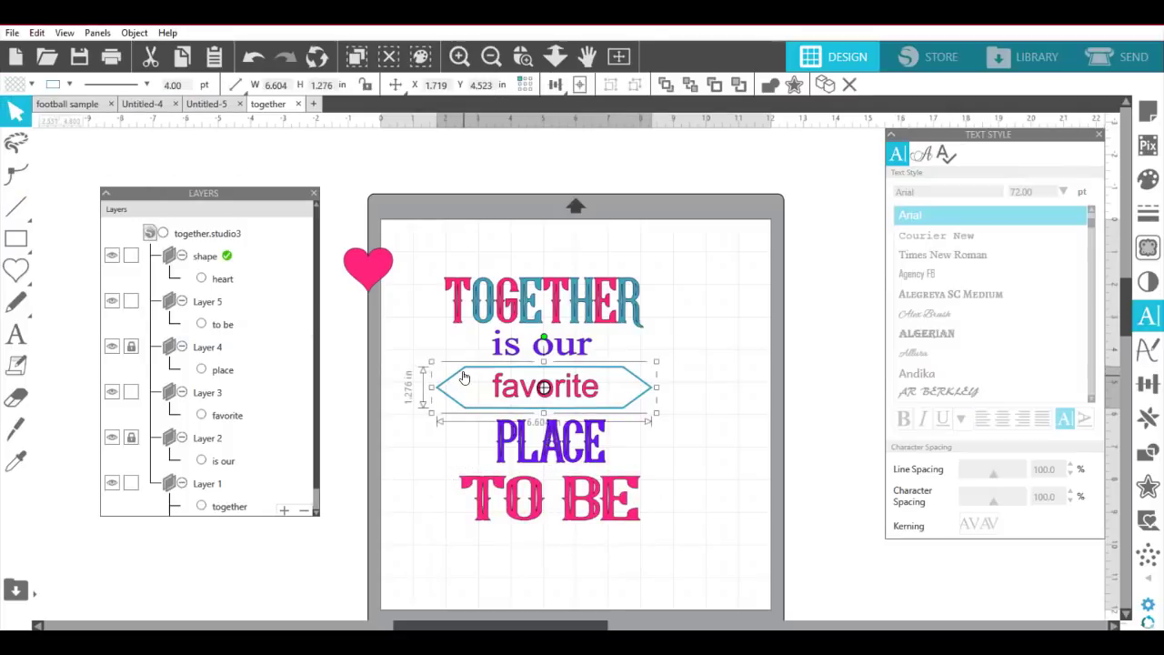
{"action": "left_click_drag", "start_coordinate": [464, 377], "coordinate": [463, 376]}
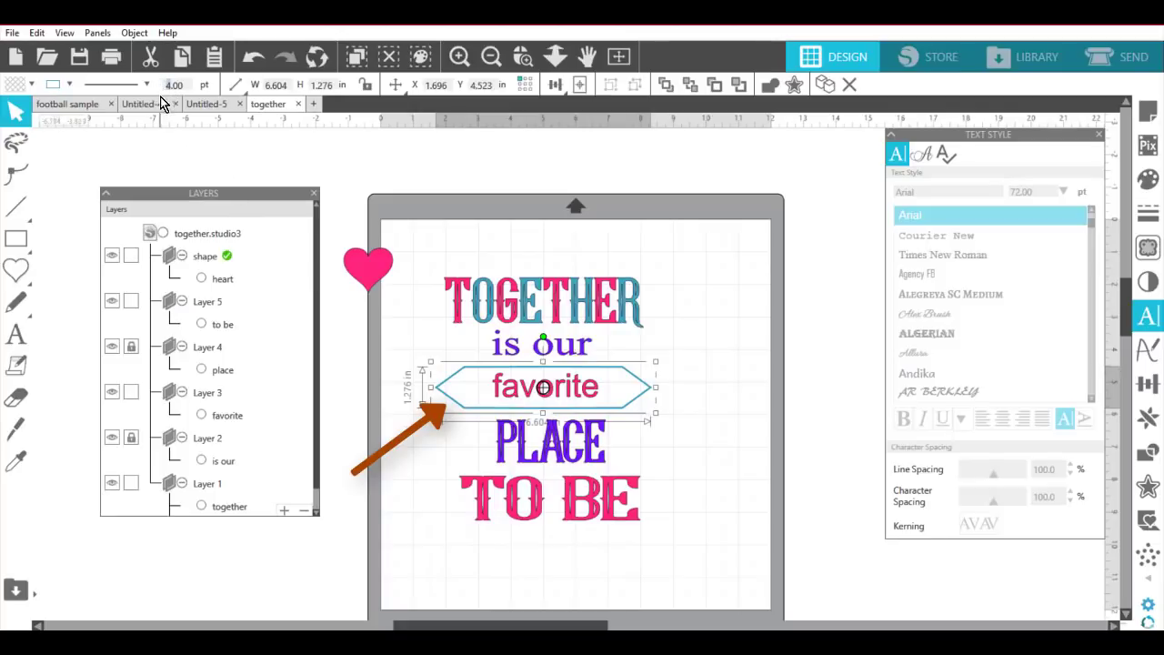
{"action": "left_click", "coordinate": [169, 84]}
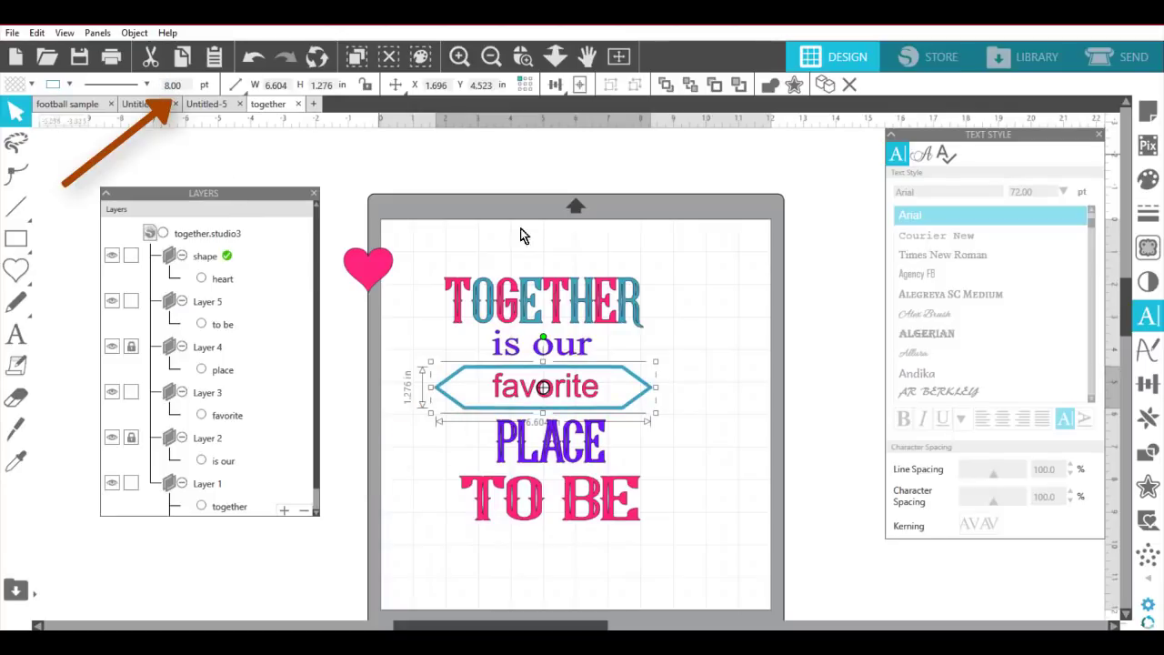
{"action": "left_click", "coordinate": [729, 337]}
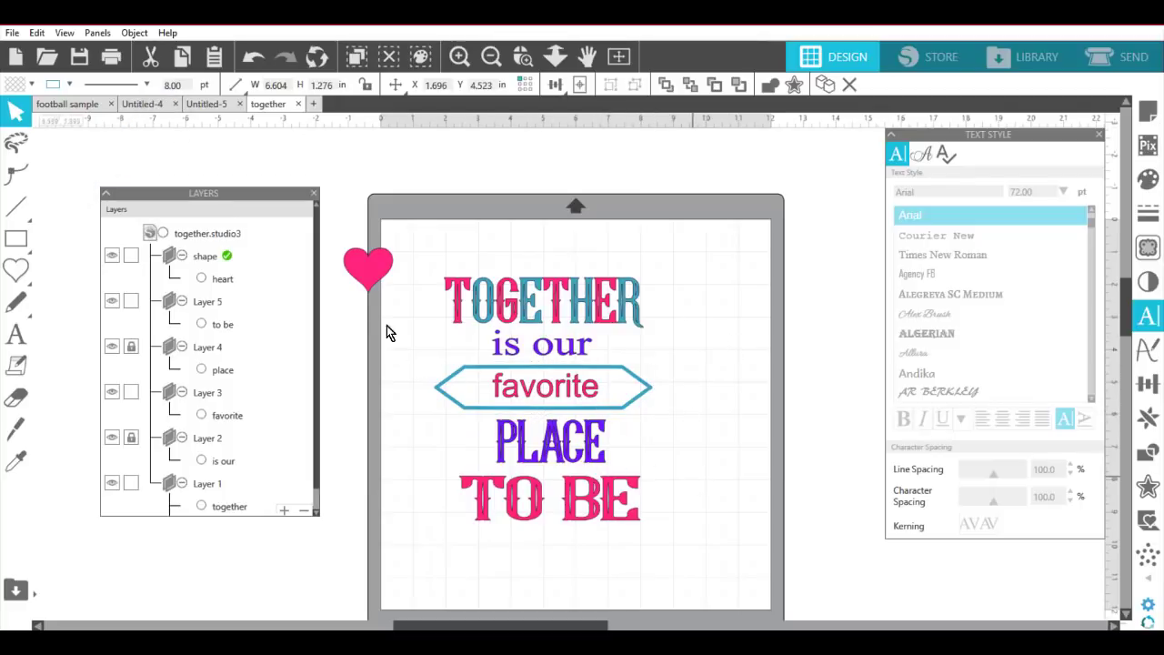
Move the pink heart onto the design, just right of the word "place".
{"action": "left_click_drag", "start_coordinate": [368, 266], "coordinate": [646, 444]}
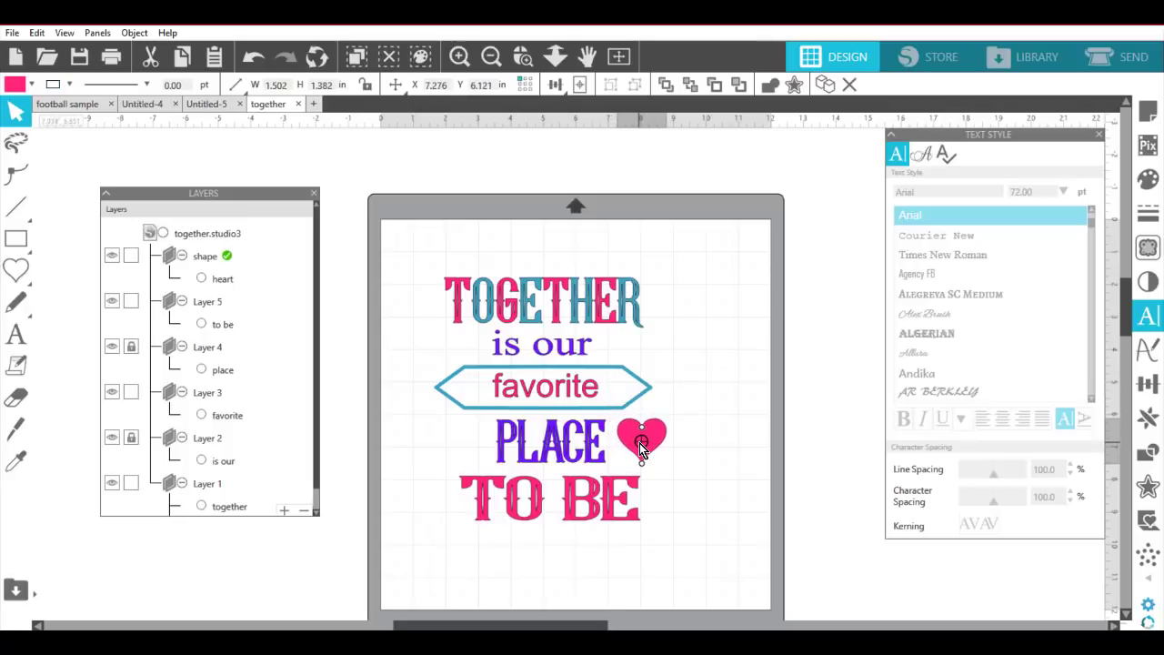
{"action": "key", "text": "Escape"}
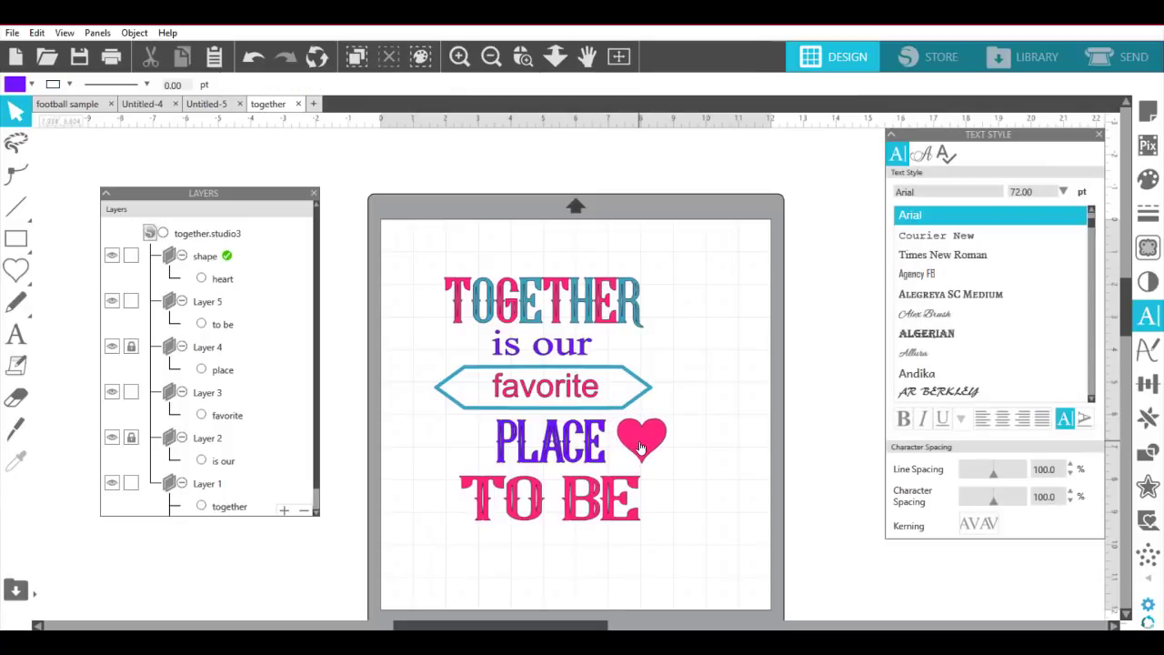
Duplicate the pink heart and place the copy just left of "place", then nudge the original closer to the word.
{"action": "left_click", "coordinate": [641, 447]}
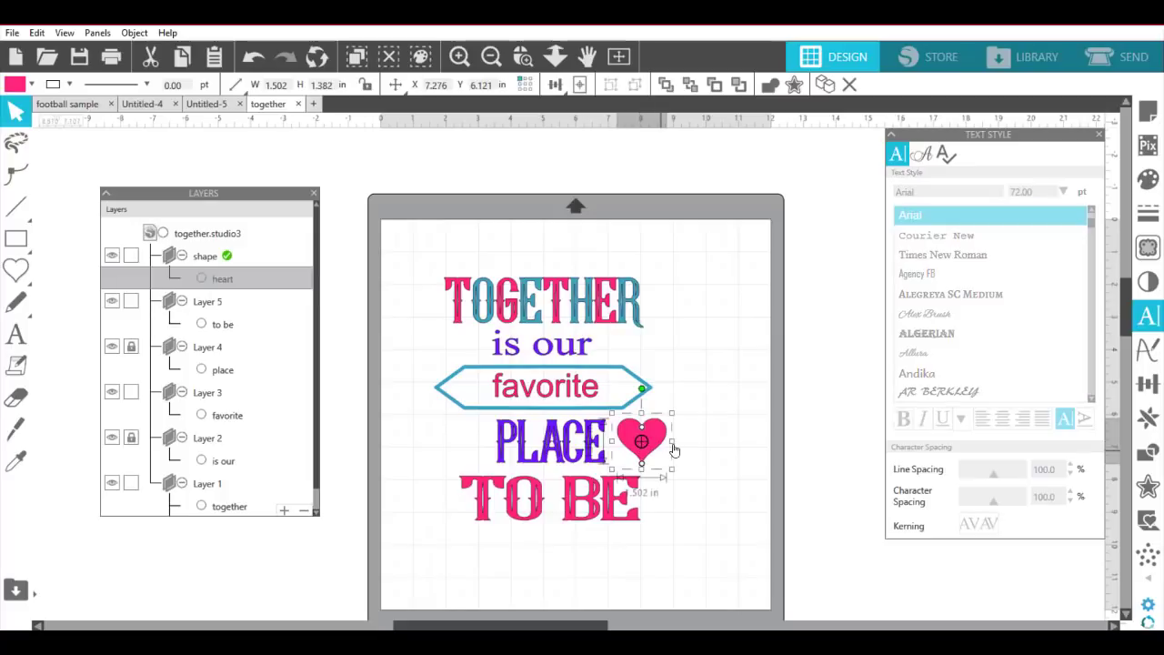
{"action": "key", "text": "i"}
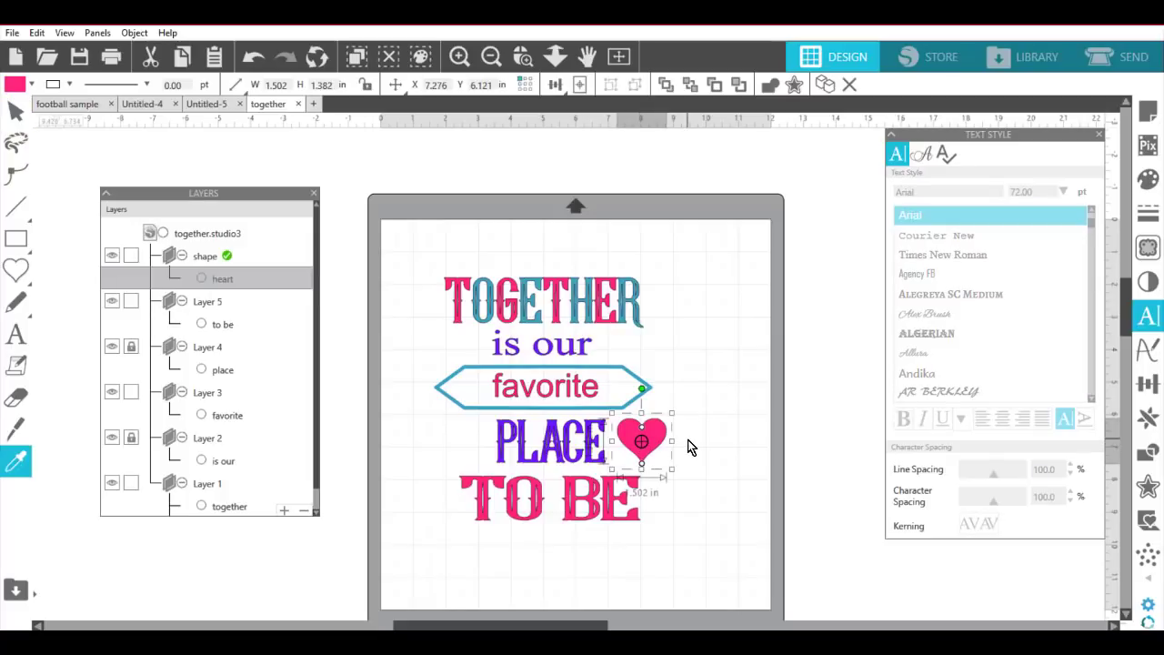
{"action": "key", "text": "ctrl+v"}
{"action": "key", "text": "v"}
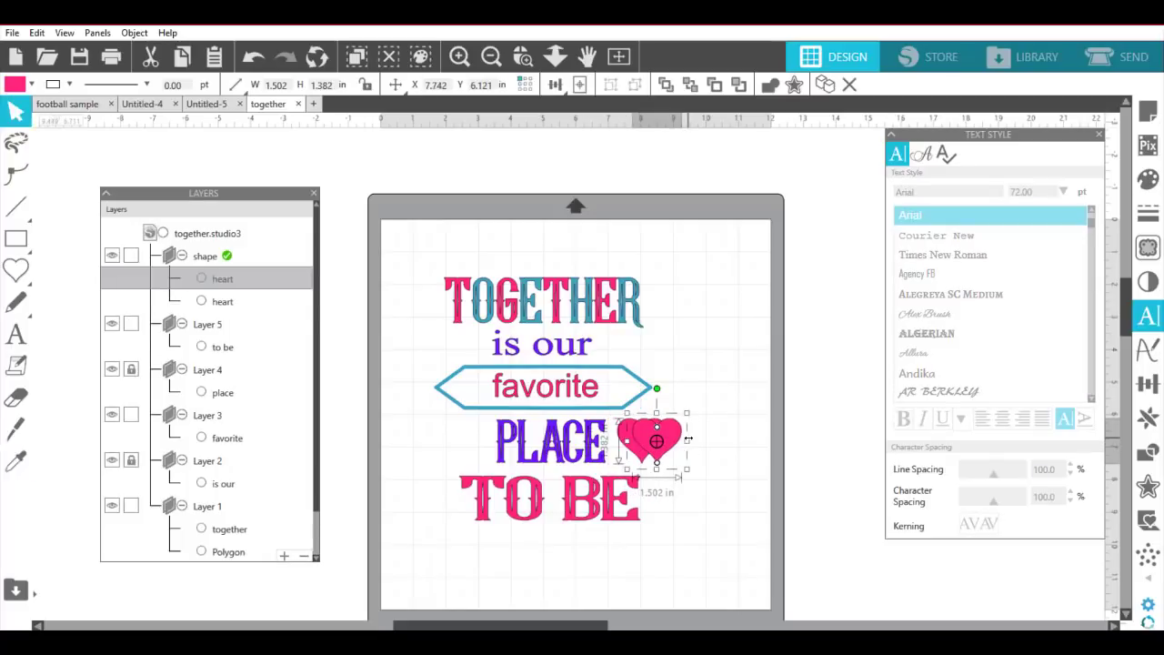
{"action": "left_click_drag", "start_coordinate": [670, 432], "coordinate": [476, 435]}
{"action": "left_click_drag", "start_coordinate": [632, 433], "coordinate": [627, 432]}
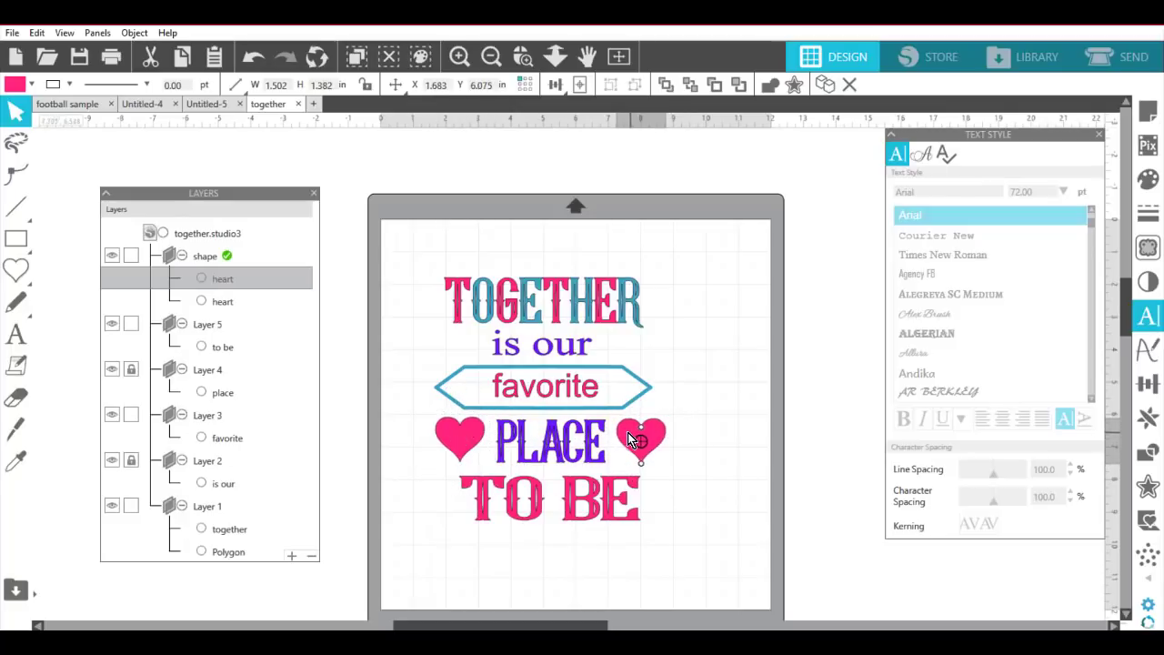
{"action": "left_click", "coordinate": [706, 453]}
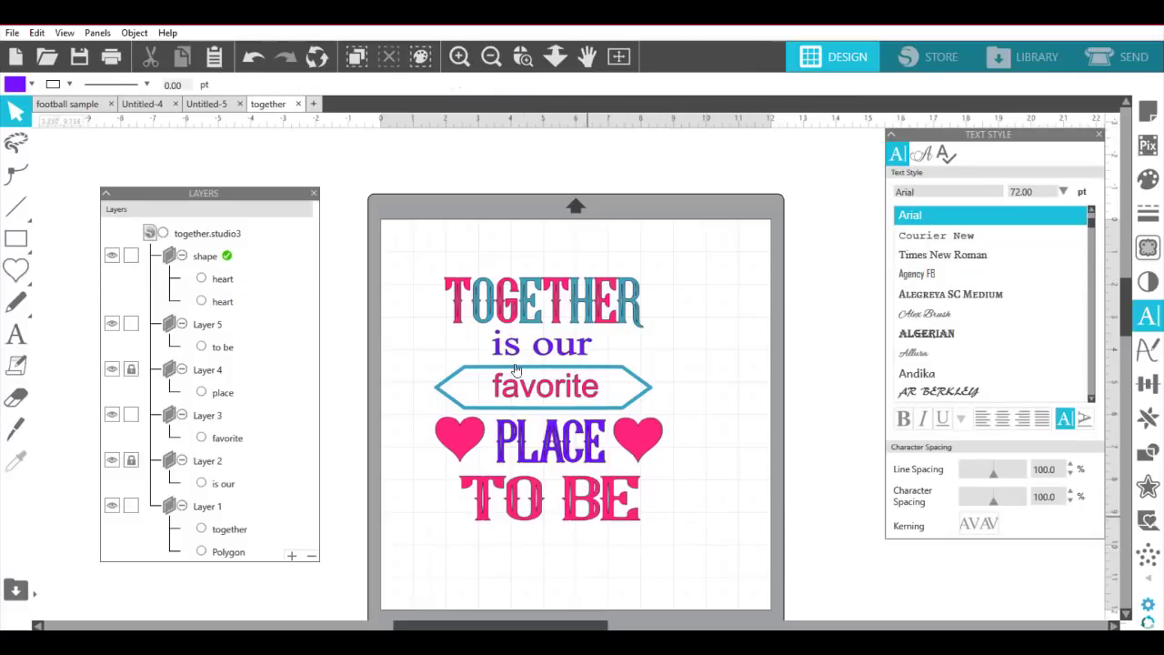
Move the word "together" down so it sits closely above "is our".
{"action": "left_click_drag", "start_coordinate": [498, 315], "coordinate": [500, 326]}
{"action": "left_click", "coordinate": [549, 352]}
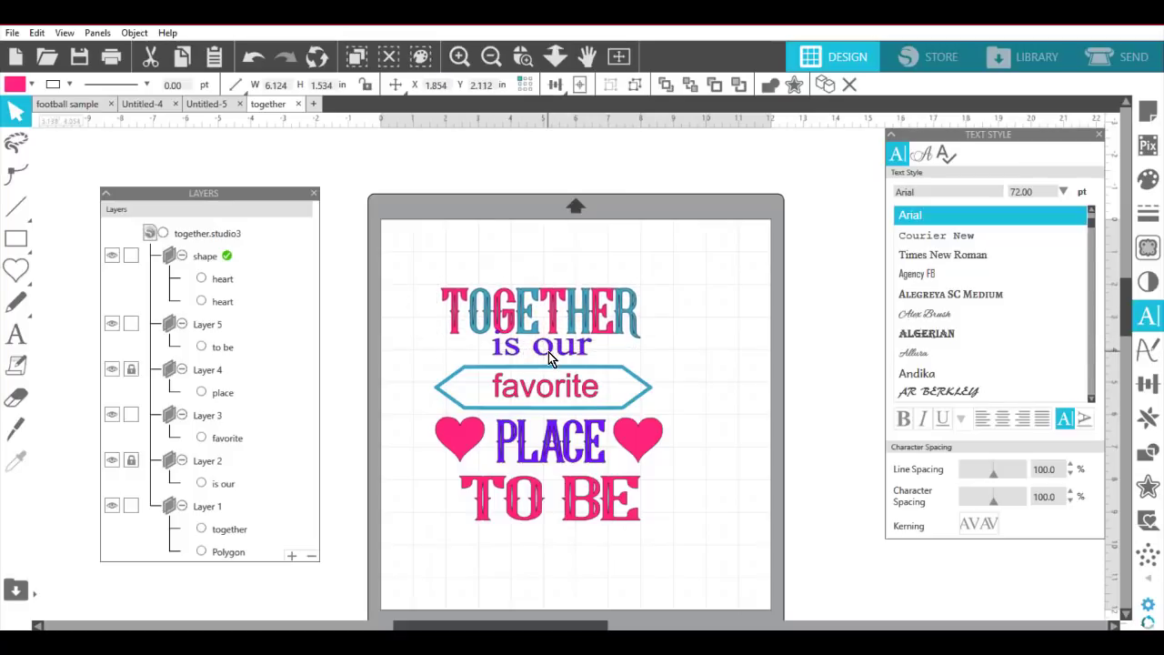
{"action": "left_click", "coordinate": [545, 322]}
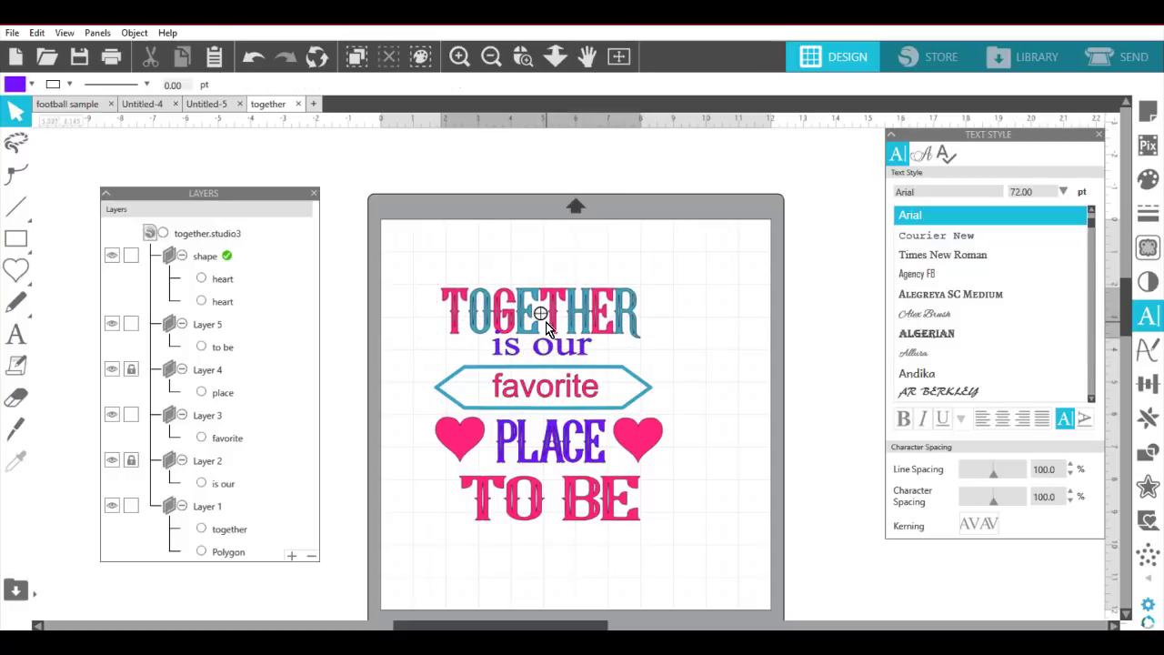
{"action": "left_click", "coordinate": [555, 332]}
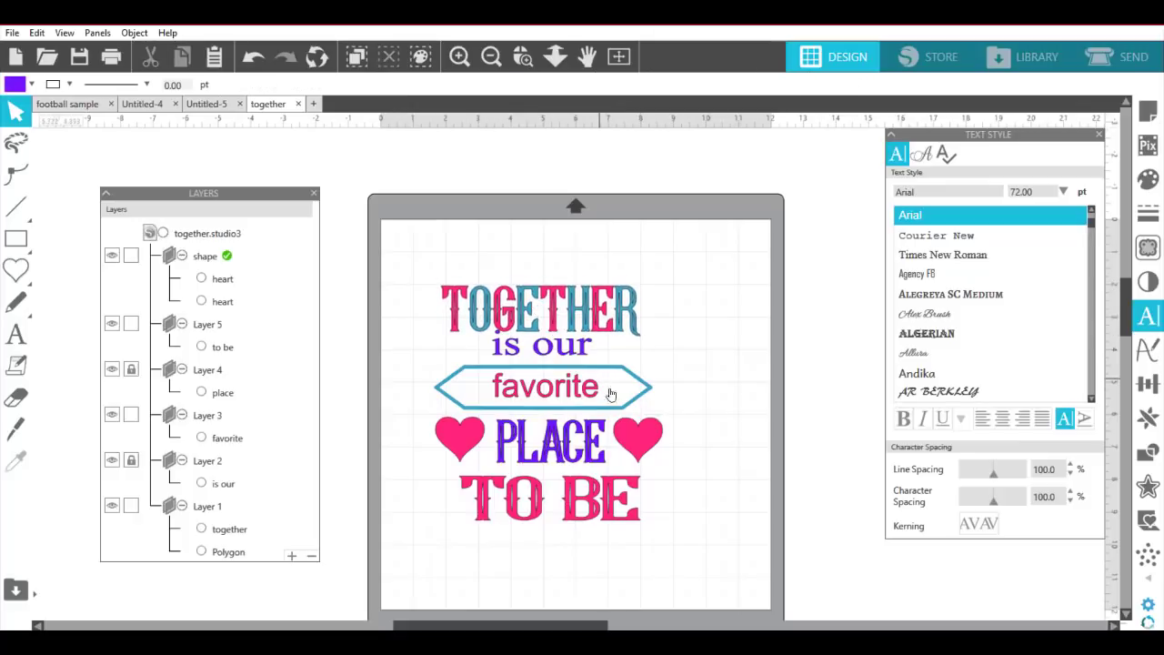
Raise the banner and the word "favorite" together slightly toward "is our".
{"action": "left_click", "coordinate": [649, 393]}
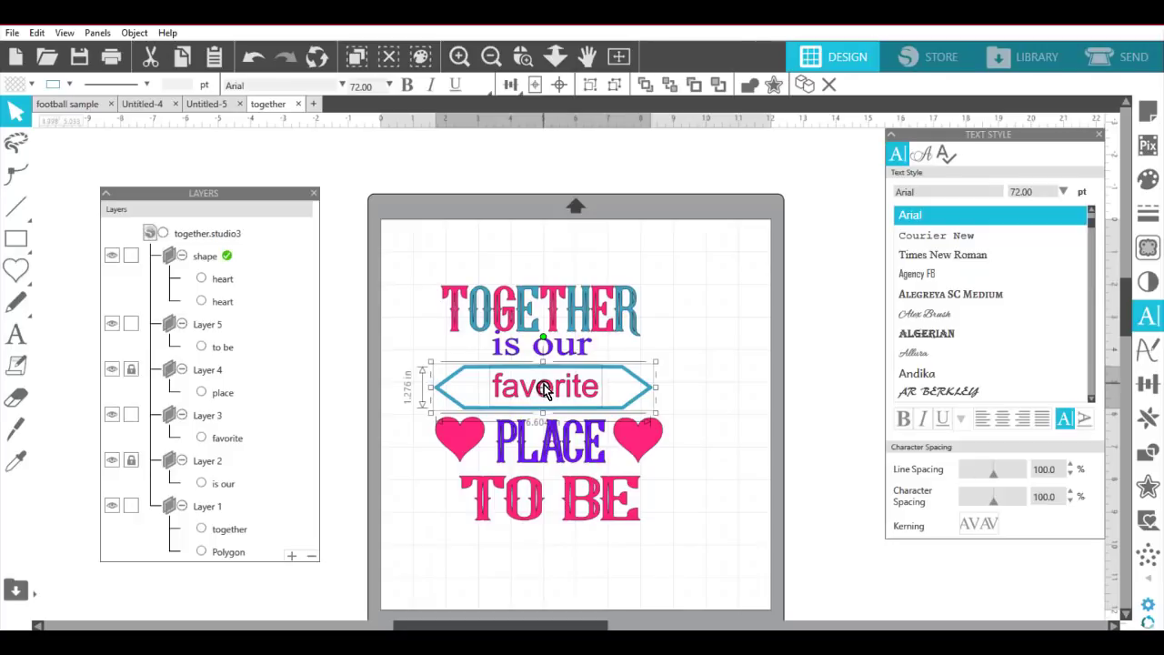
{"action": "left_click_drag", "start_coordinate": [581, 388], "coordinate": [583, 383]}
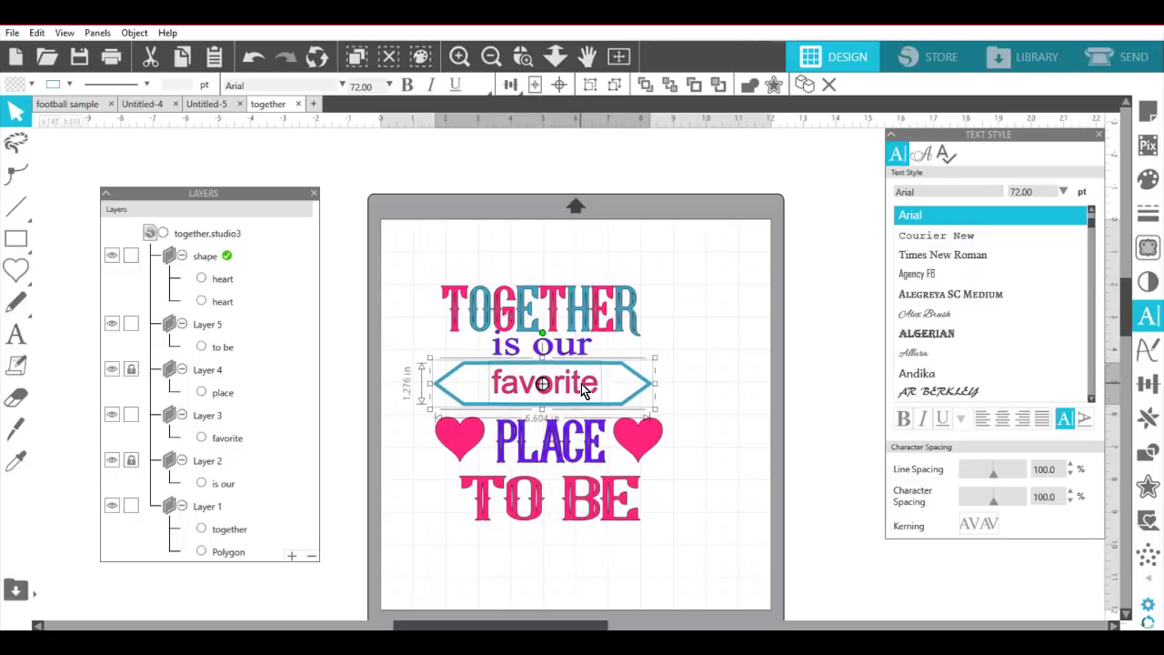
{"action": "left_click", "coordinate": [718, 347]}
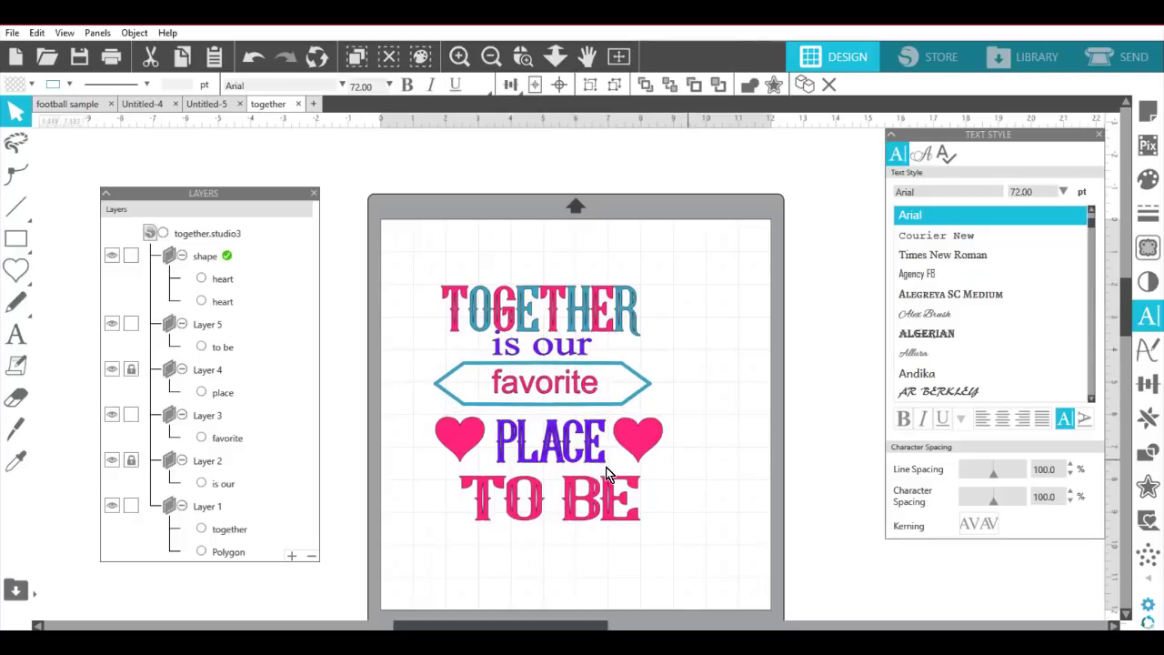
Unlock Layer 2 and Layer 4, which hold the words "is our" and "place".
{"action": "left_click", "coordinate": [576, 446]}
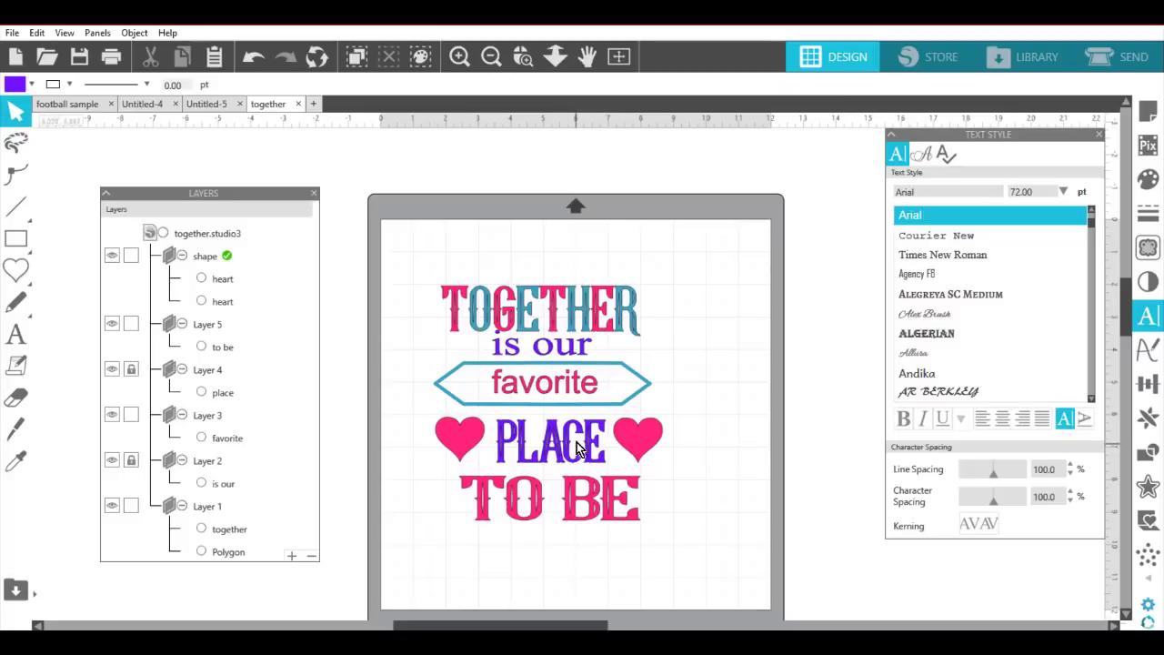
{"action": "left_click", "coordinate": [131, 461]}
{"action": "left_click", "coordinate": [131, 370]}
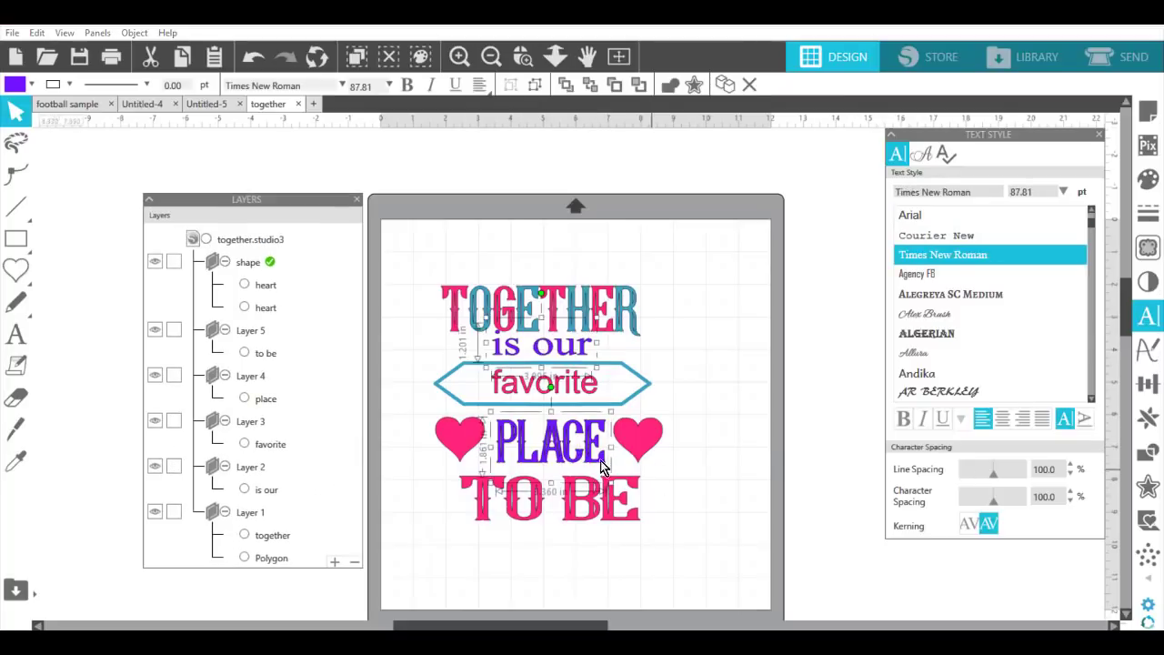
Shift the words "is our" and "place" slightly up together and bring them back down.
{"action": "left_click_drag", "start_coordinate": [565, 452], "coordinate": [566, 448]}
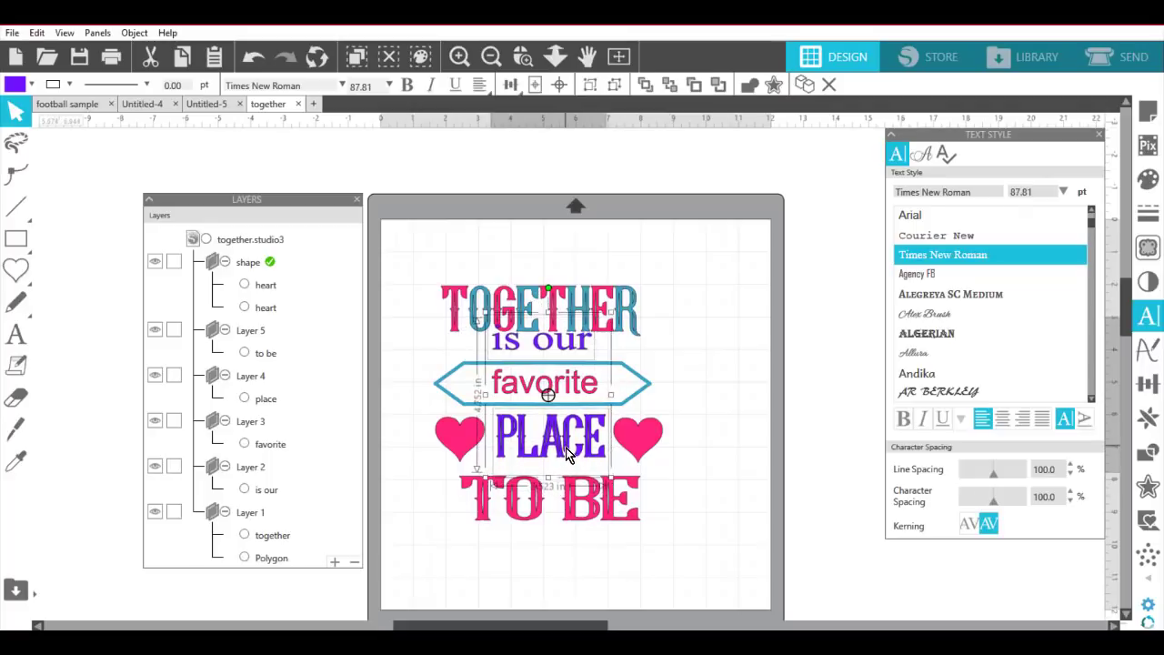
{"action": "key", "text": "Down"}
{"action": "key", "text": "Down"}
{"action": "key", "text": "Down"}
{"action": "key", "text": "Down"}
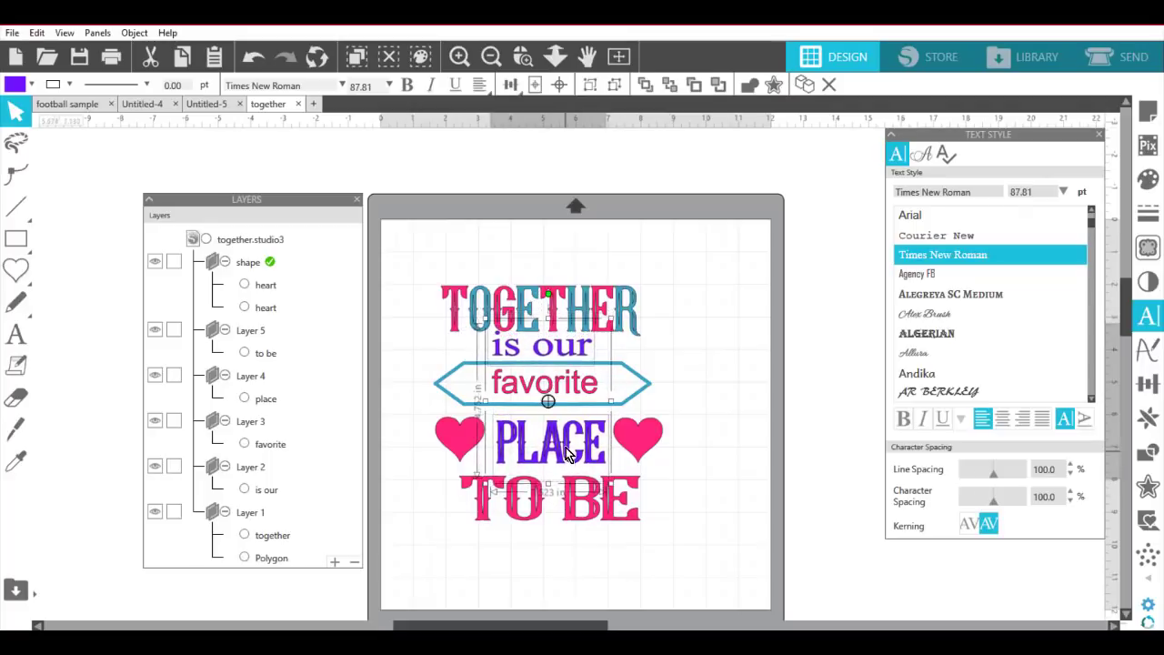
Ungroup the words "is our" and "place" into separate letters.
{"action": "right_click", "coordinate": [566, 451]}
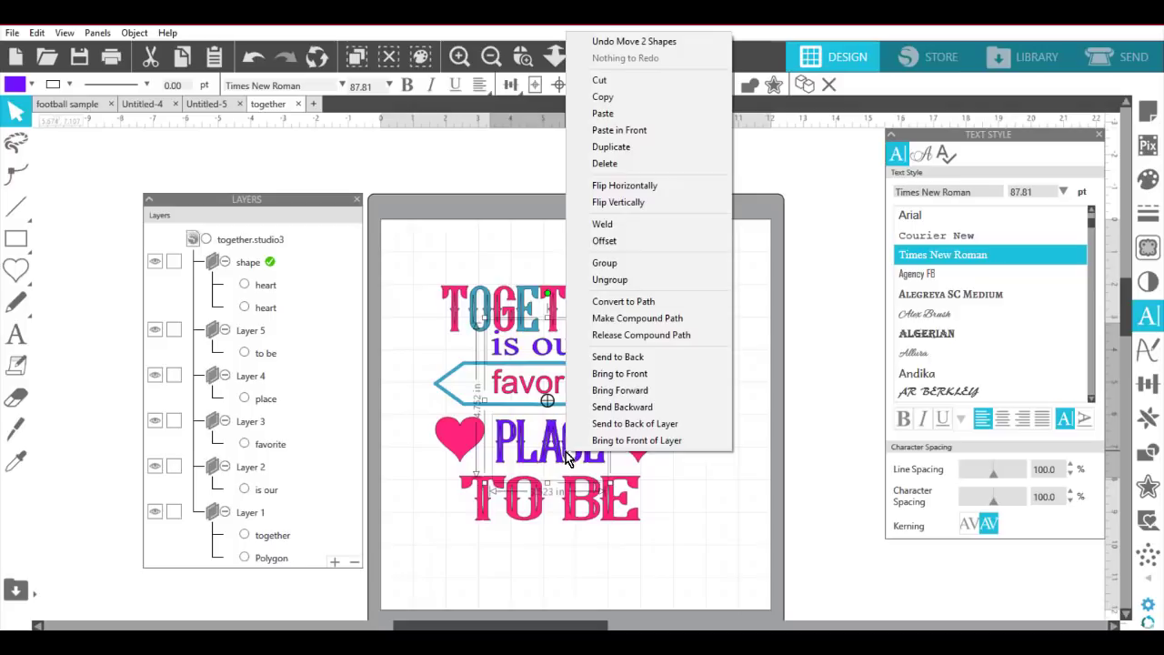
{"action": "left_click", "coordinate": [620, 280]}
{"action": "left_click", "coordinate": [735, 383]}
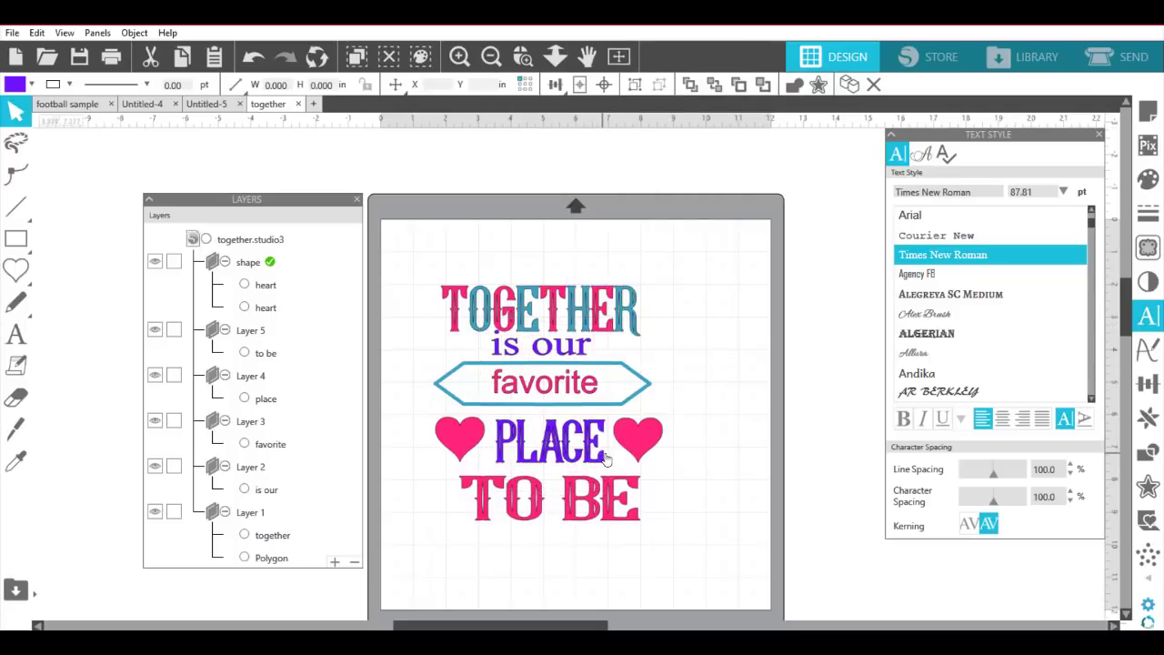
With the left heart moved aside, align the letters of "place" along their bottom edges and group them.
{"action": "mouse_move", "coordinate": [606, 459]}
{"action": "left_mouse_down"}
{"action": "mouse_move", "coordinate": [528, 453]}
{"action": "mouse_move", "coordinate": [606, 455]}
{"action": "left_mouse_up"}
{"action": "left_click_drag", "start_coordinate": [475, 459], "coordinate": [446, 450]}
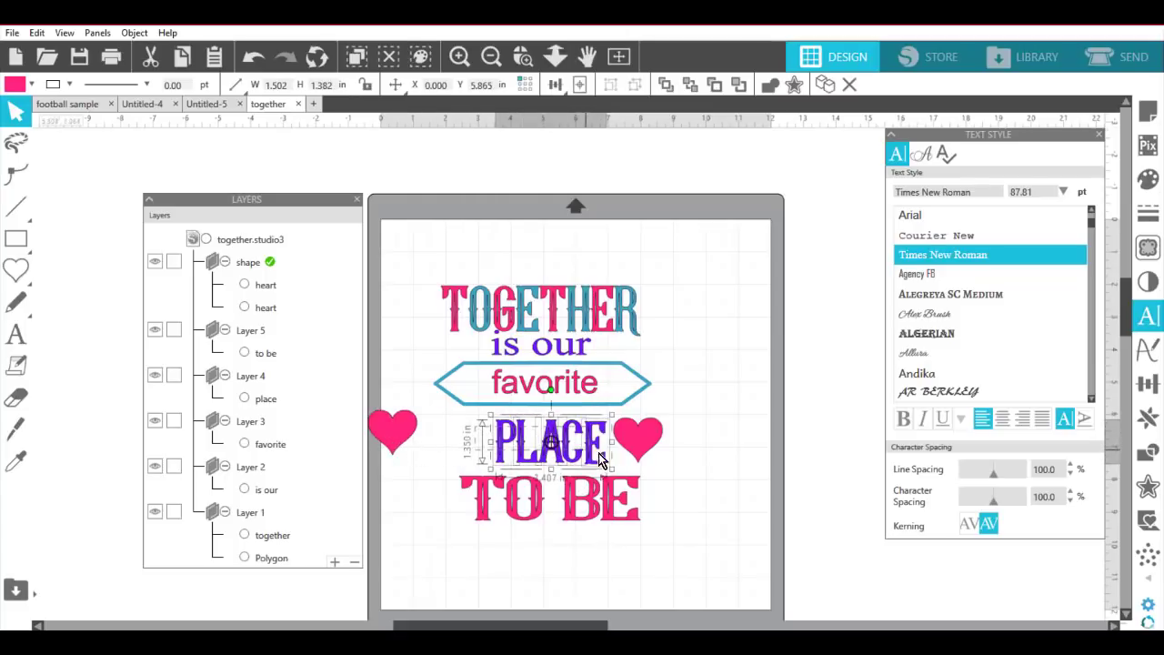
{"action": "left_click", "coordinate": [606, 454]}
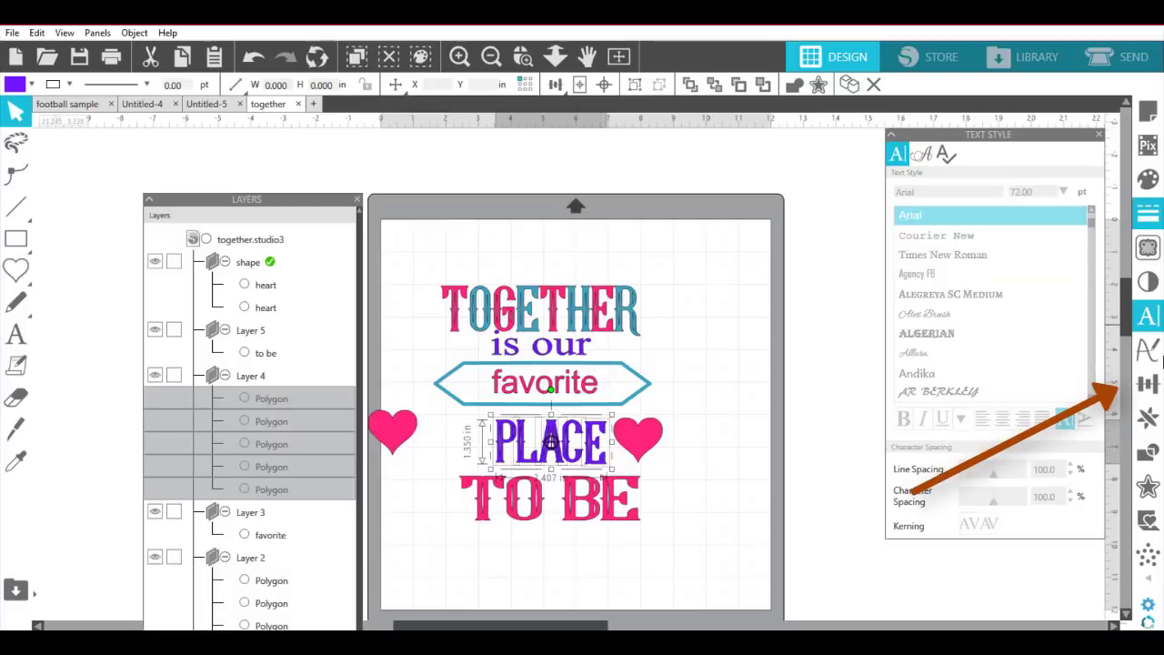
{"action": "left_click", "coordinate": [1148, 385]}
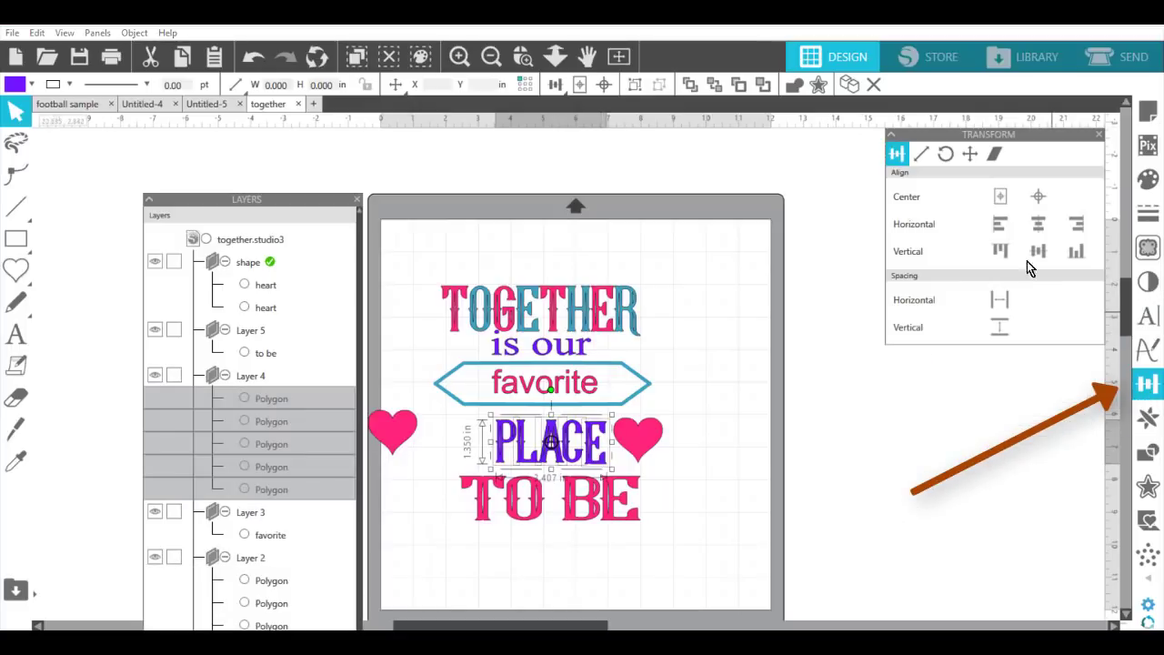
{"action": "left_click", "coordinate": [1075, 251]}
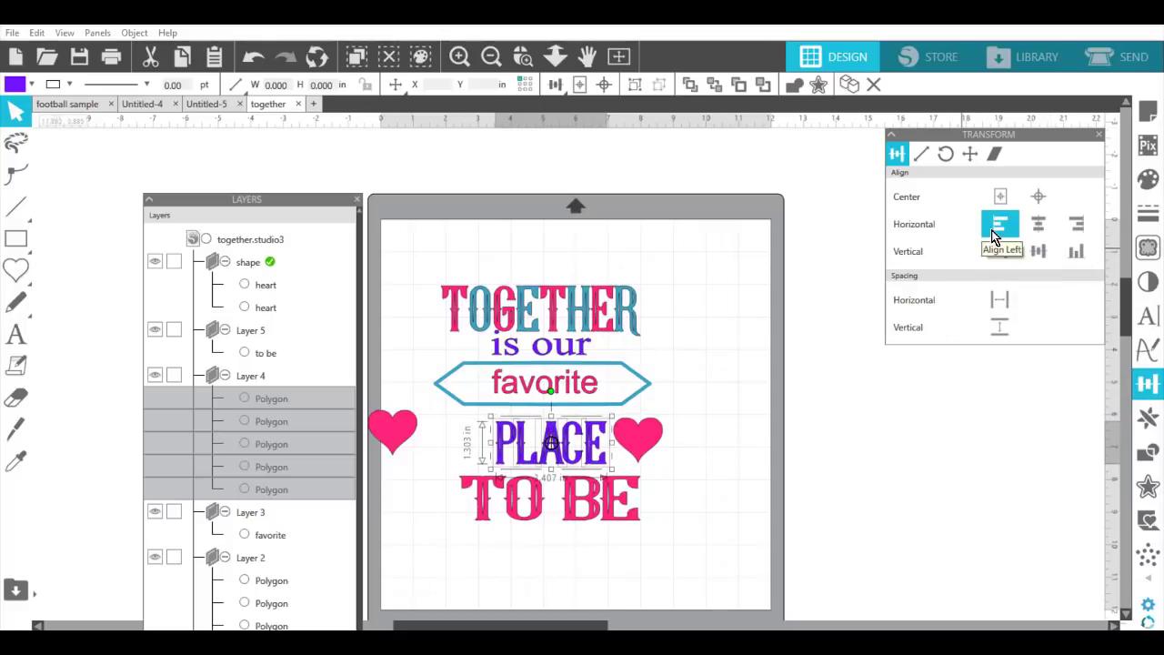
{"action": "key", "text": "ctrl+g"}
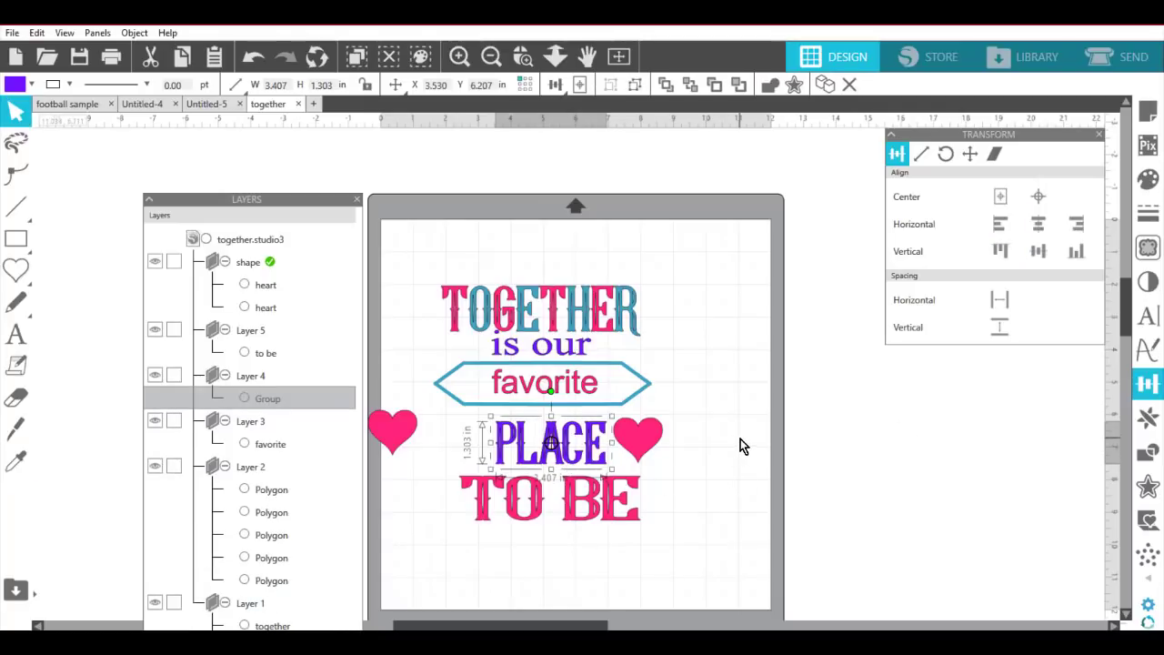
Set both hearts close beside a slightly raised "place" and widen "to be" to nearly the banner's width.
{"action": "left_click", "coordinate": [421, 452]}
{"action": "left_click_drag", "start_coordinate": [393, 431], "coordinate": [465, 440]}
{"action": "left_click_drag", "start_coordinate": [549, 448], "coordinate": [547, 442]}
{"action": "left_click", "coordinate": [639, 436]}
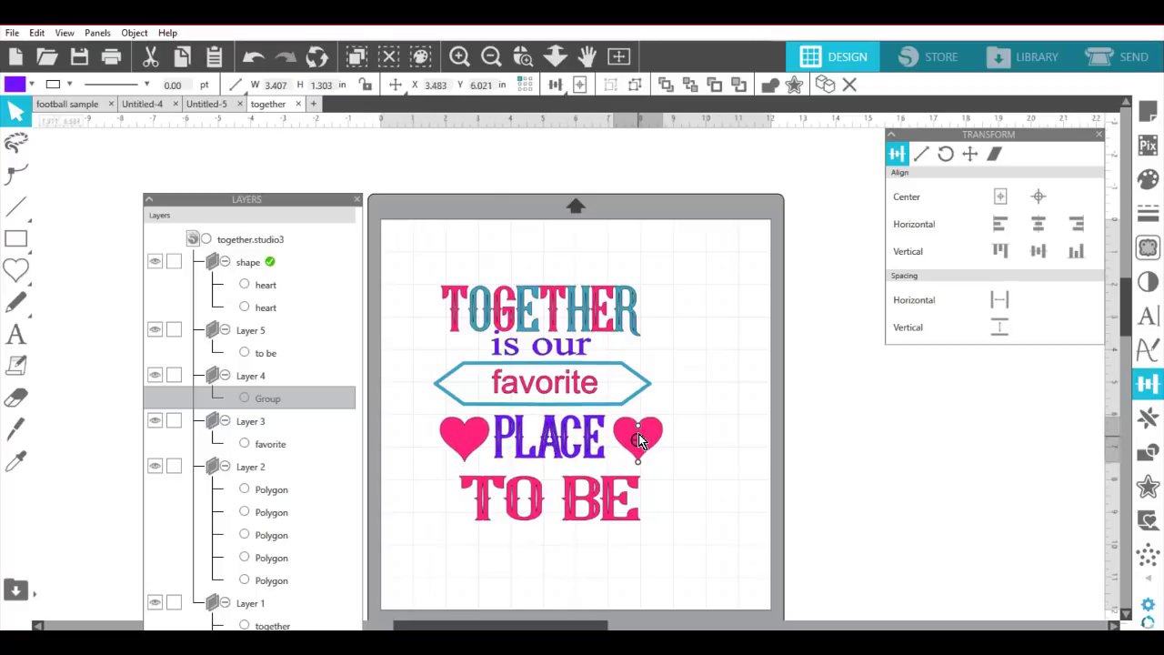
{"action": "left_click", "coordinate": [469, 439]}
Enlarge and stretch the word "favorite" to about 4.4 in wide, centered inside the banner.
{"action": "left_click", "coordinate": [510, 386]}
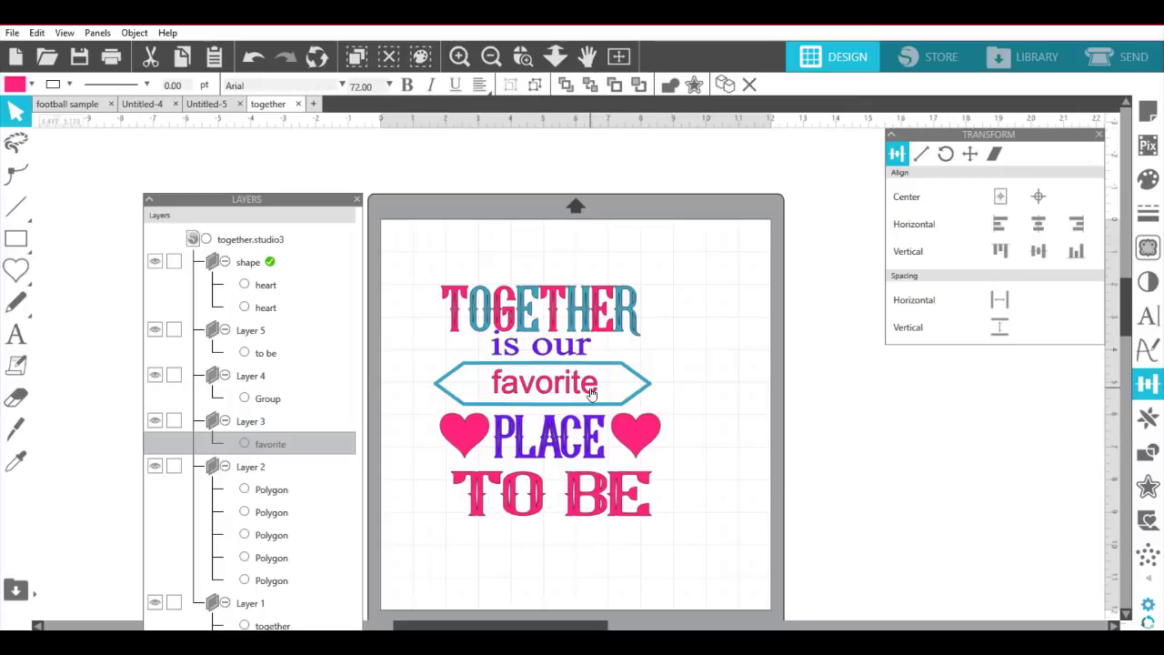
{"action": "left_click_drag", "start_coordinate": [613, 382], "coordinate": [629, 383]}
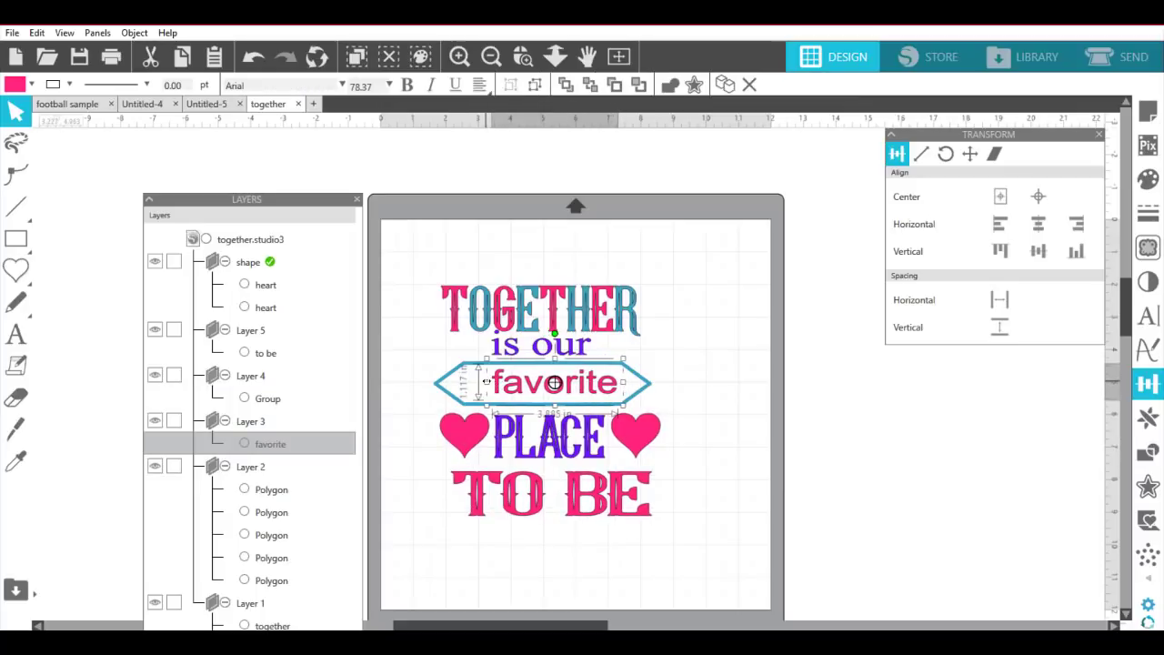
{"action": "left_click_drag", "start_coordinate": [486, 382], "coordinate": [469, 390]}
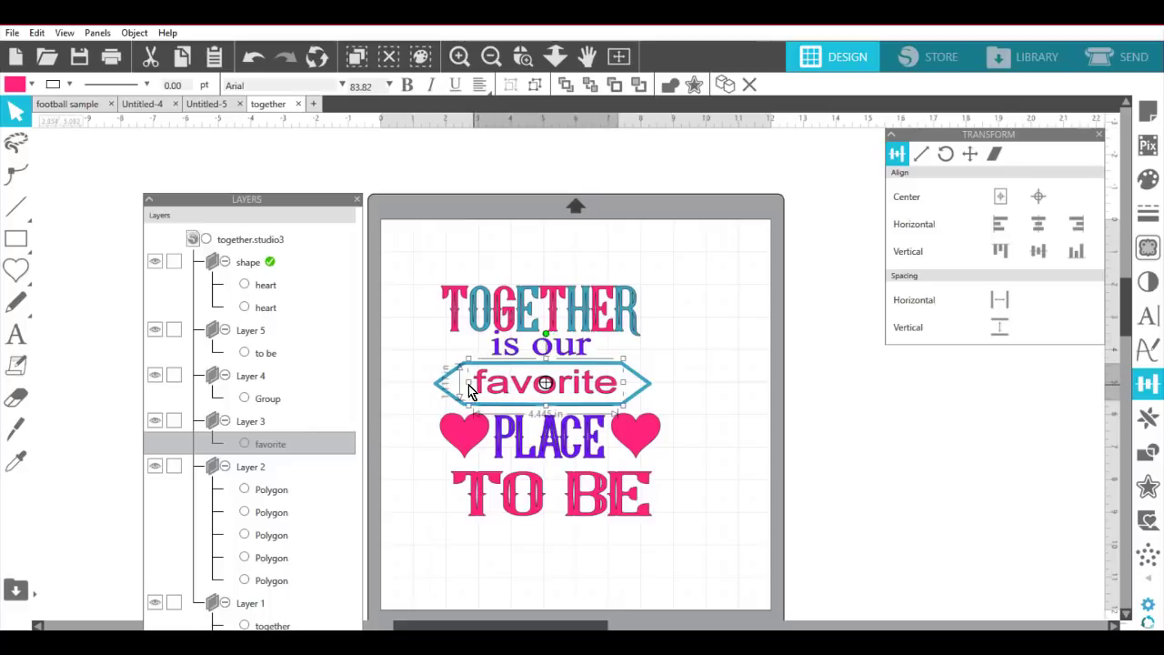
{"action": "left_click", "coordinate": [703, 335]}
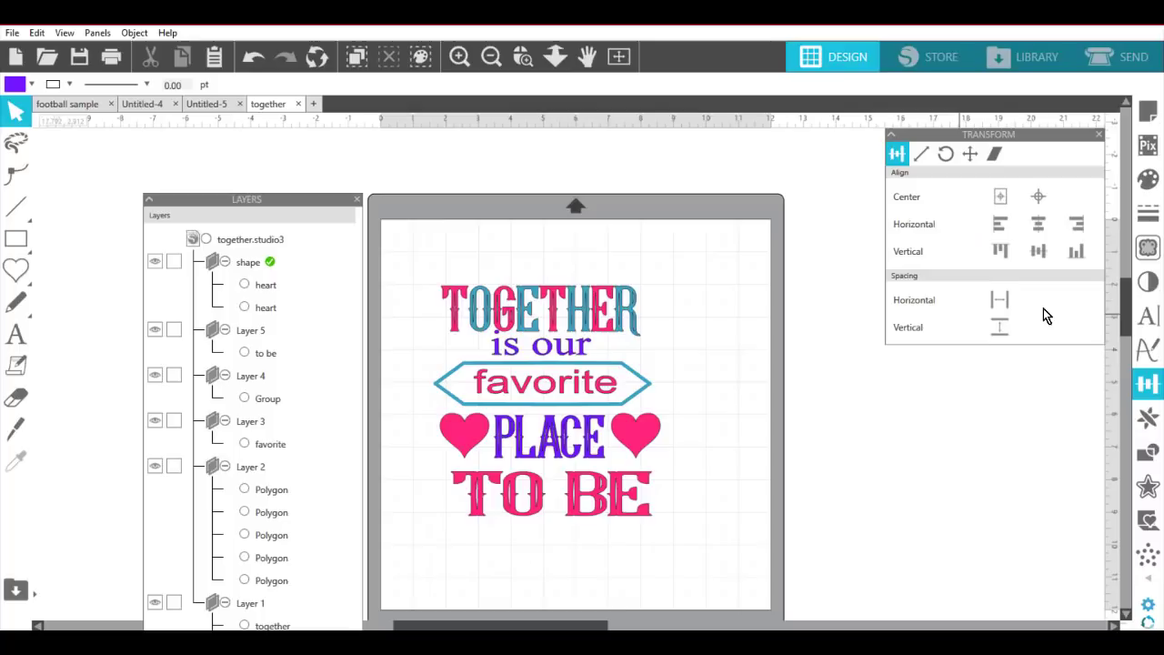
Choose the Young Heart font and browse its available glyphs, with the Layers list moved clear of the design.
{"action": "left_click", "coordinate": [1148, 318]}
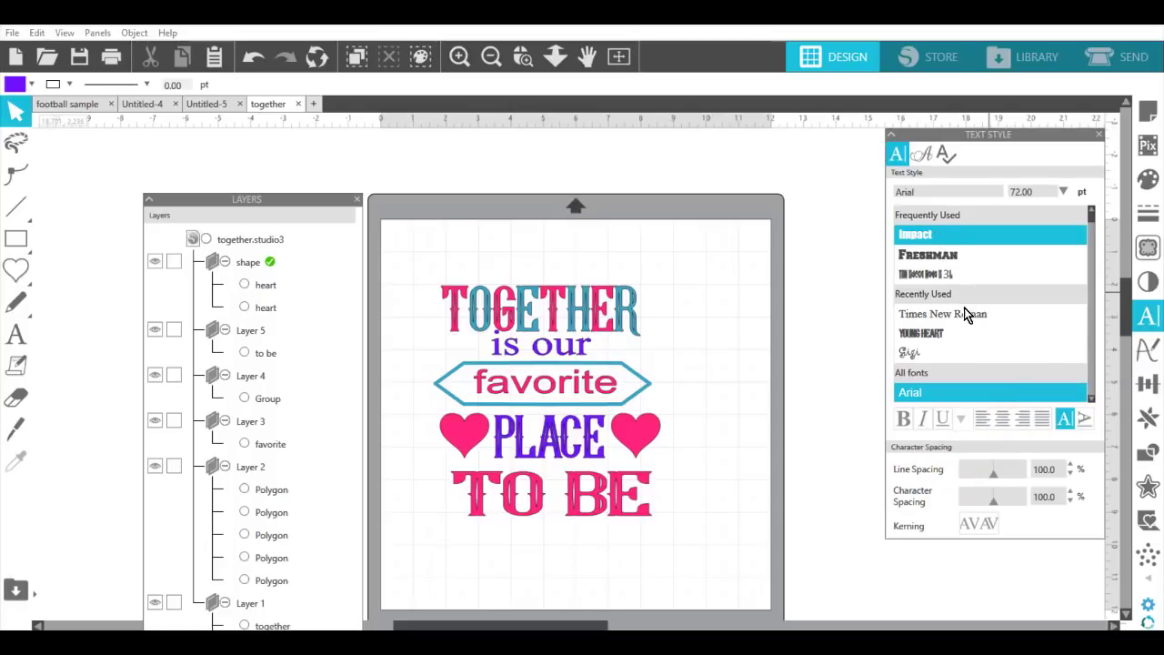
{"action": "left_click", "coordinate": [934, 331]}
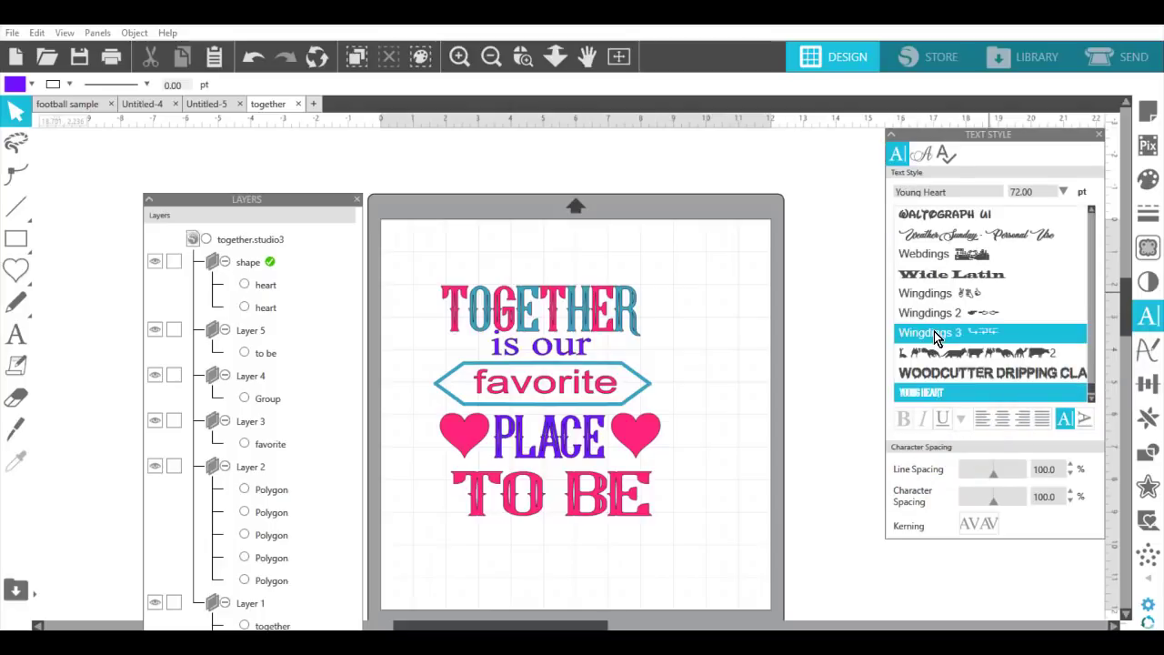
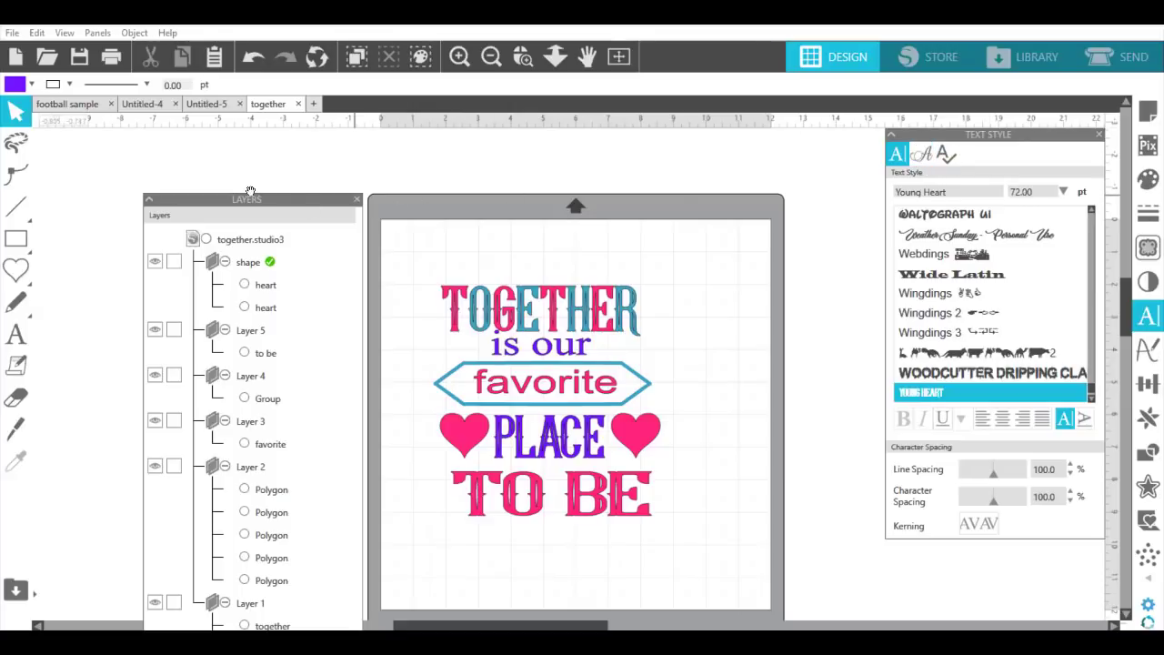
{"action": "left_click_drag", "start_coordinate": [233, 200], "coordinate": [179, 145]}
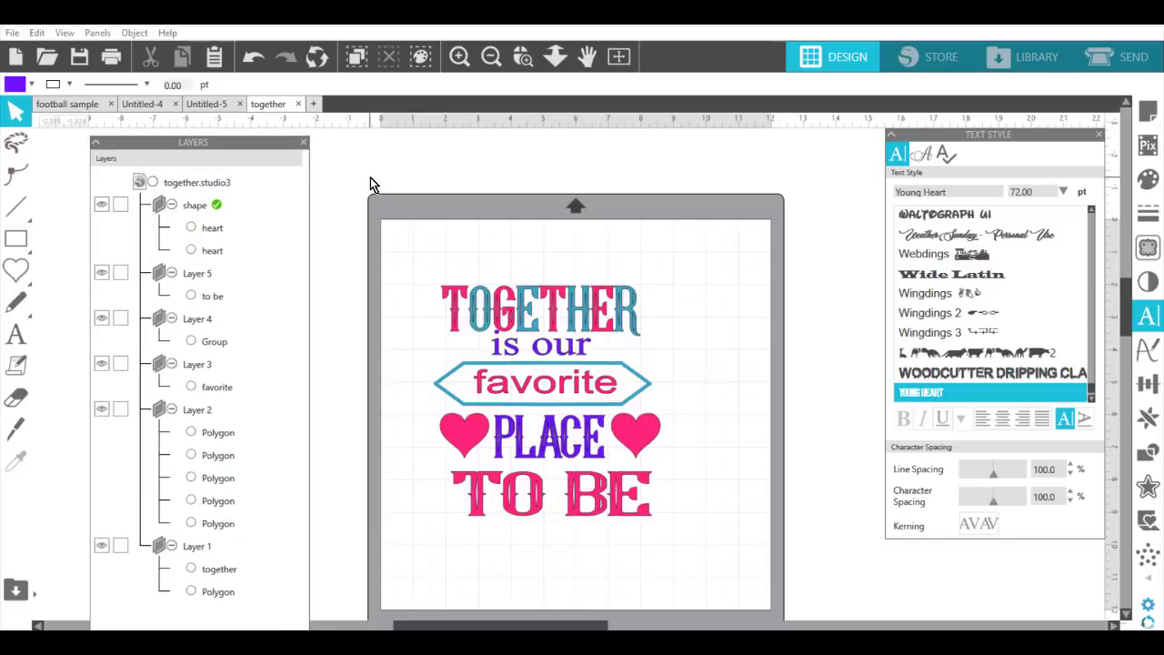
{"action": "left_click", "coordinate": [925, 155]}
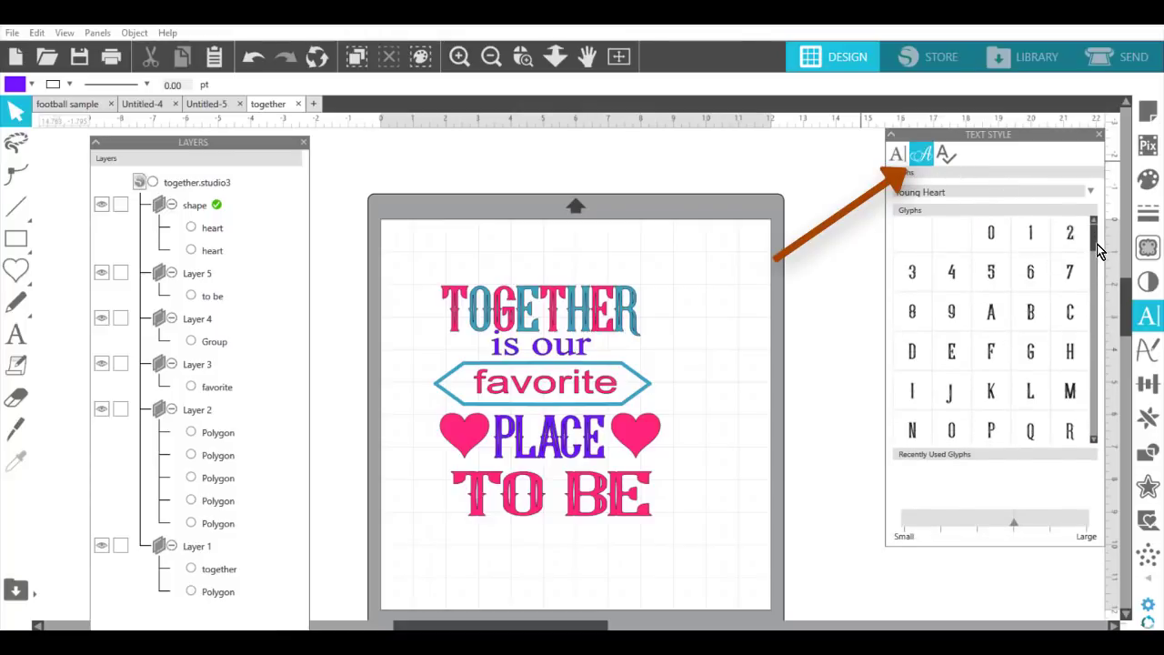
{"action": "left_click_drag", "start_coordinate": [1097, 243], "coordinate": [1125, 224]}
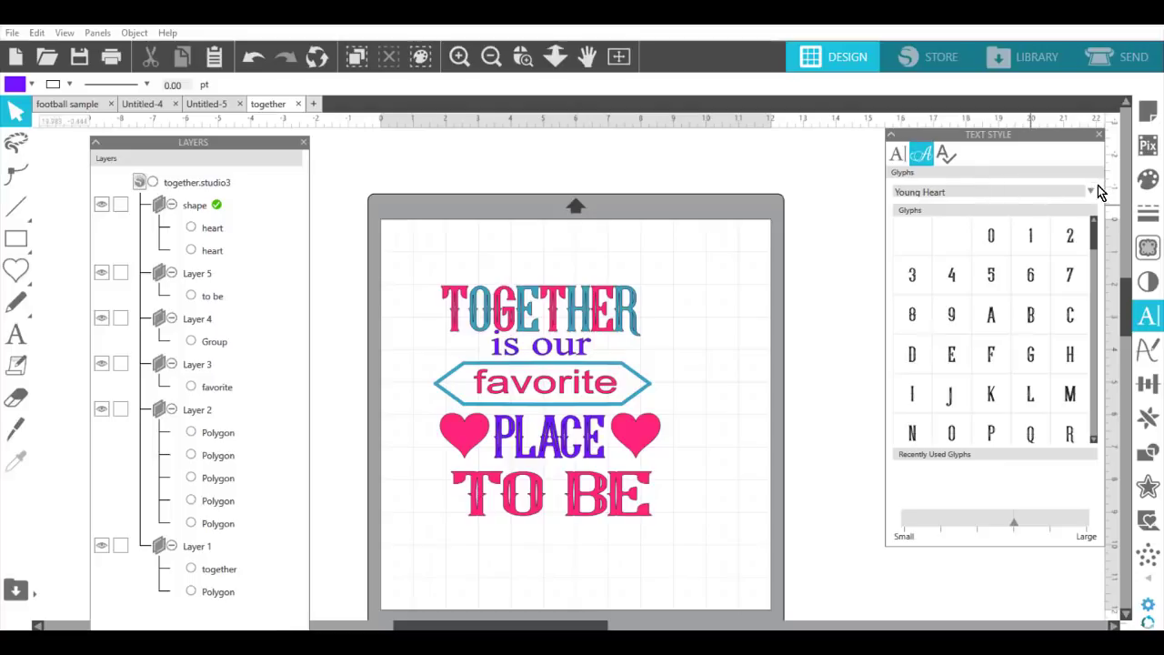
Switch the glyph list's font to samantha Italic.
{"action": "left_click", "coordinate": [1092, 192]}
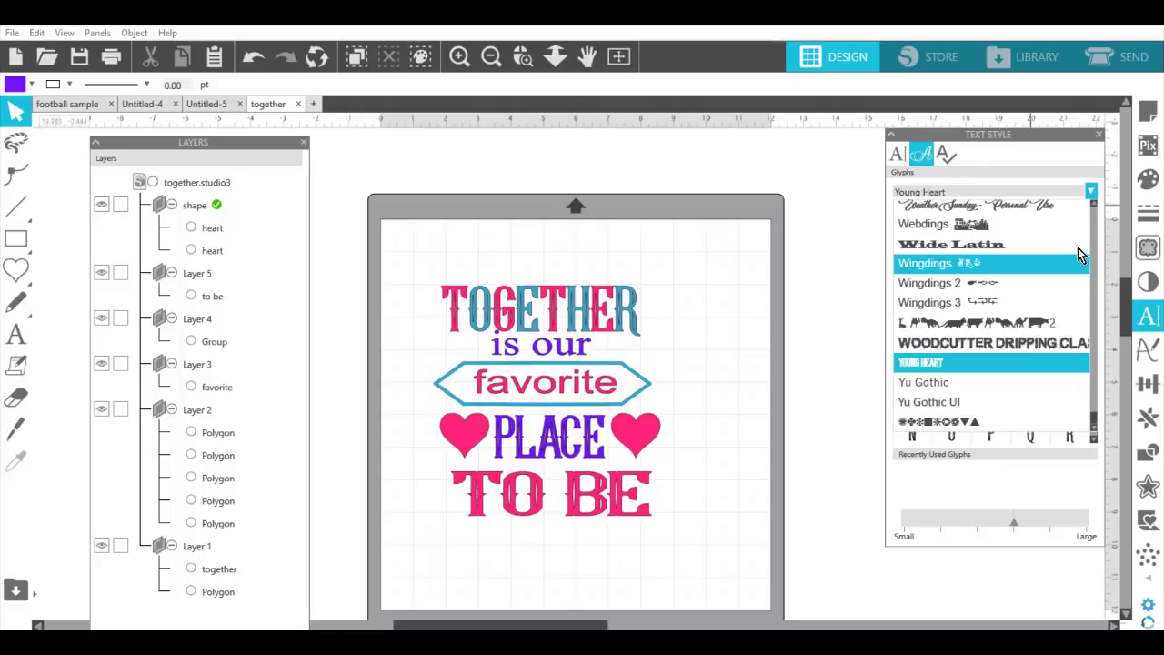
{"action": "left_click", "coordinate": [950, 192]}
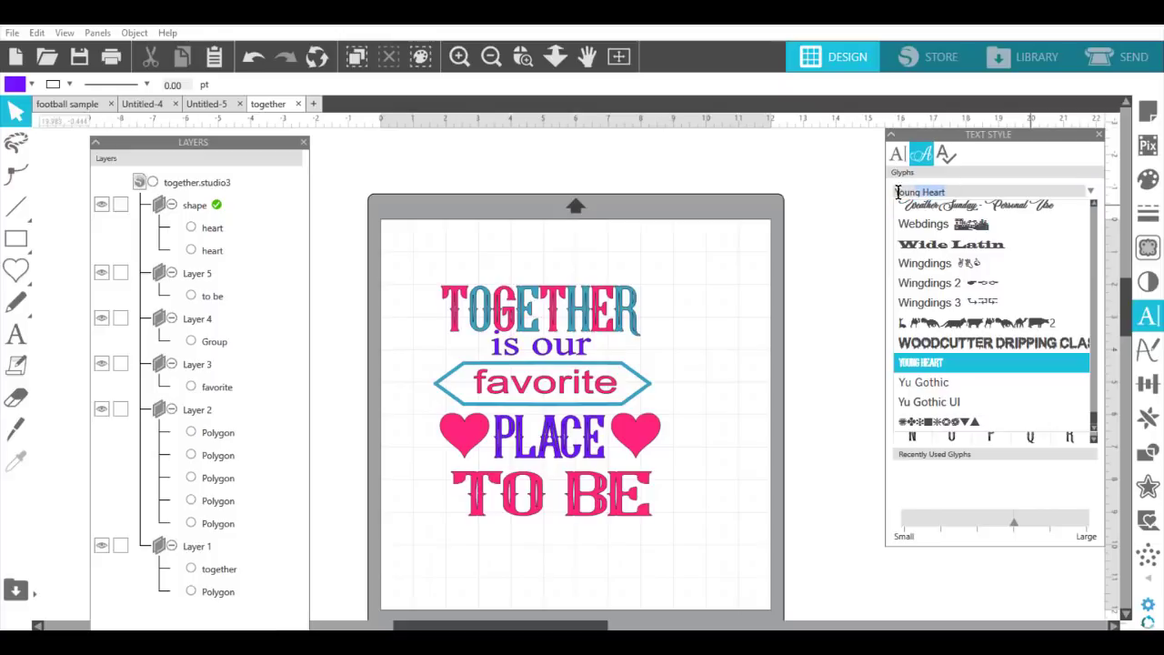
{"action": "type", "text": "samantha Italic"}
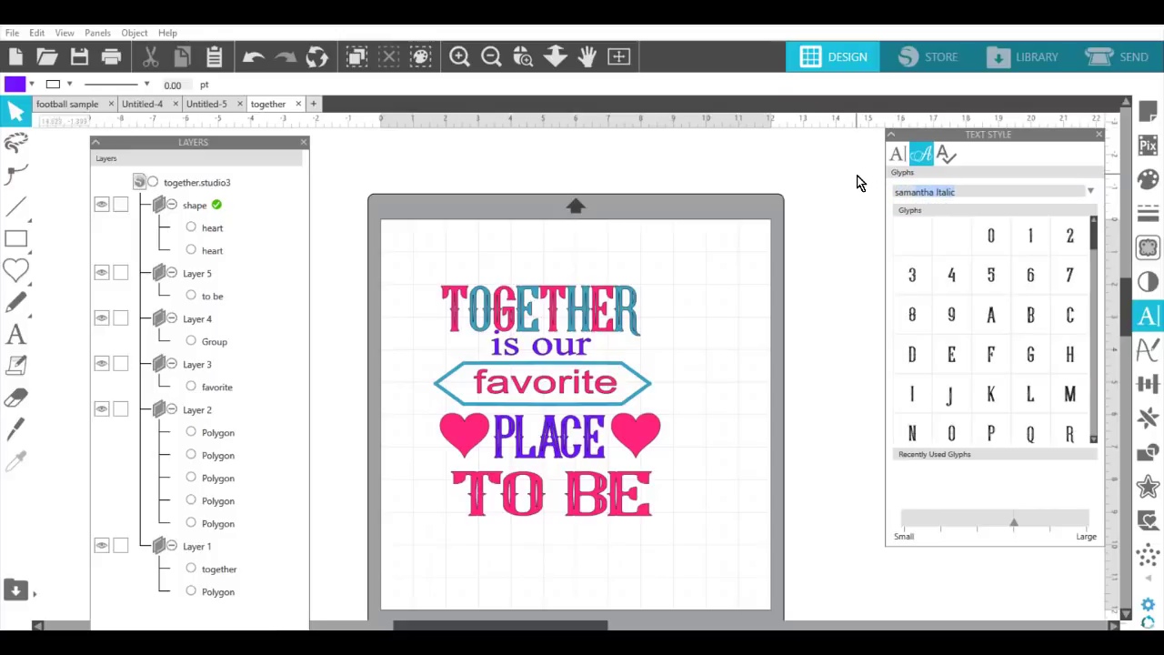
{"action": "key", "text": "Return"}
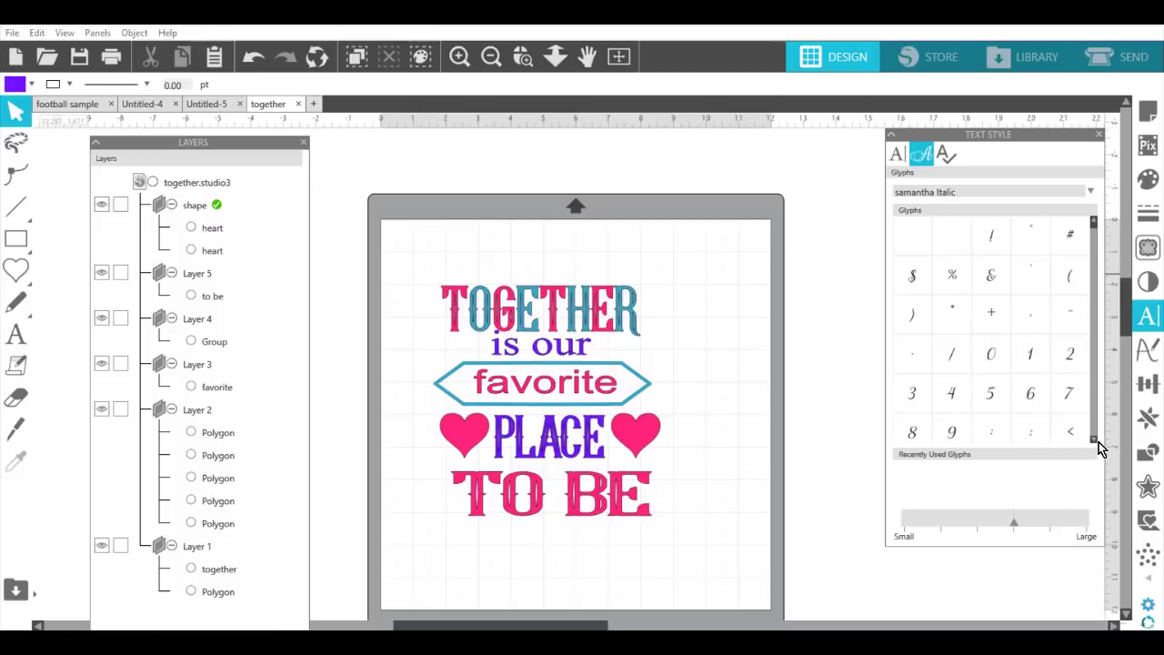
Find the decorative swashes among the samantha Italic glyphs and insert the slim double-line wavy swash into the design.
{"action": "scroll", "coordinate": [1098, 442], "scroll_direction": "down", "scroll_amount": 2}
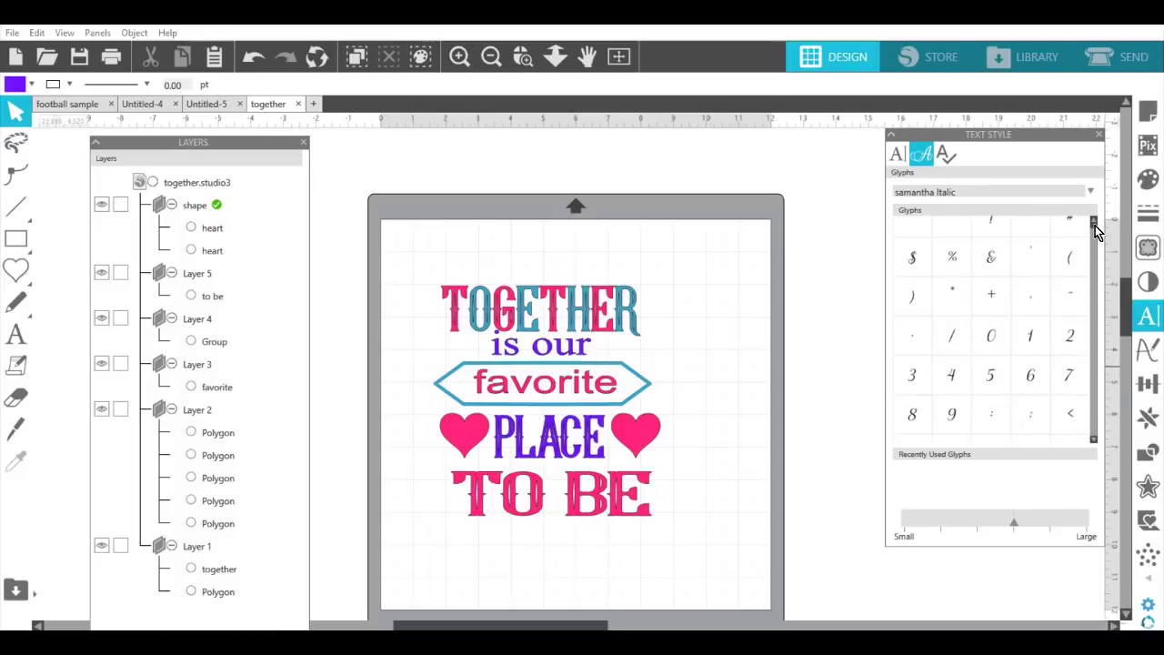
{"action": "left_click_drag", "start_coordinate": [1095, 225], "coordinate": [1104, 415]}
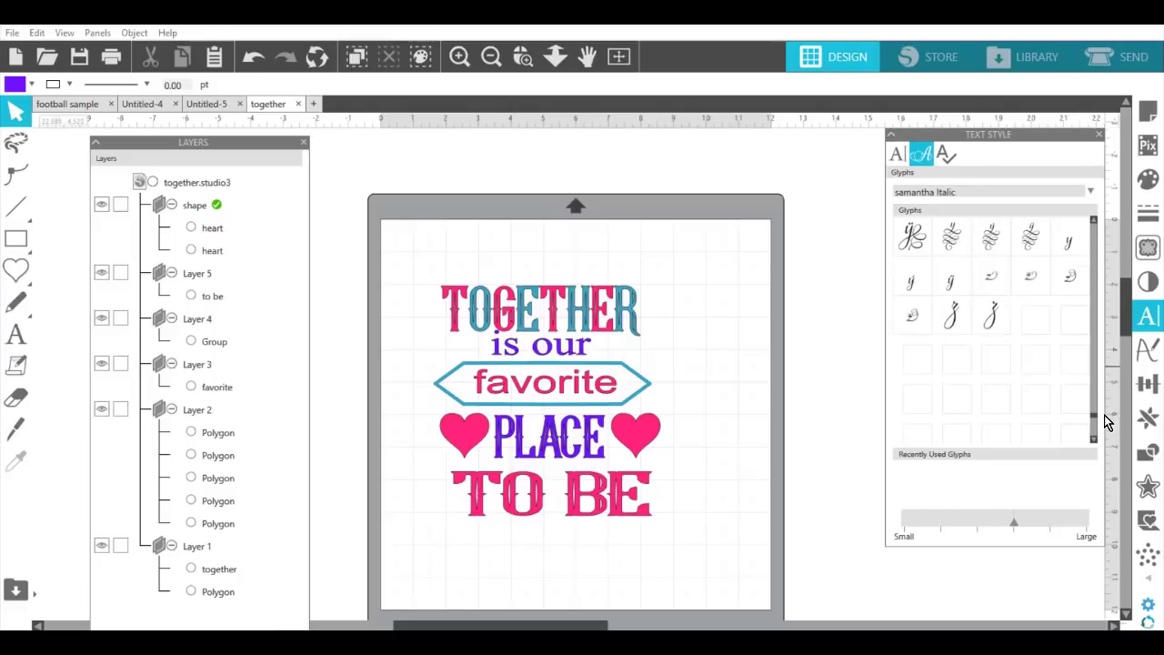
{"action": "left_click_drag", "start_coordinate": [1104, 415], "coordinate": [1106, 430]}
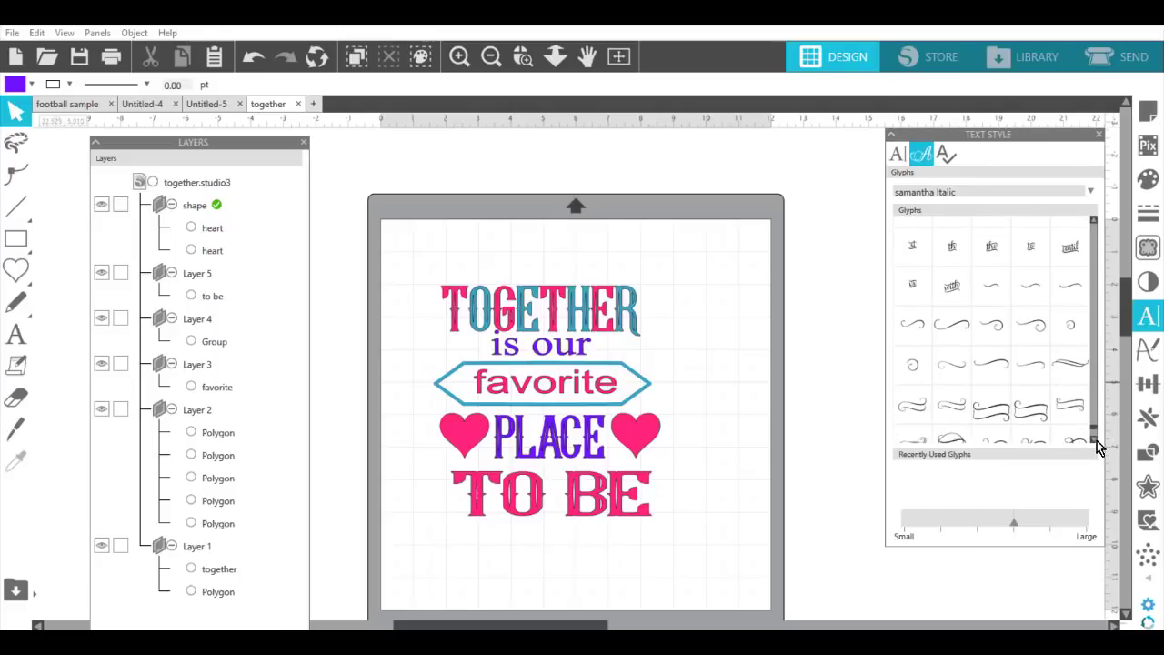
{"action": "left_click", "coordinate": [1096, 442]}
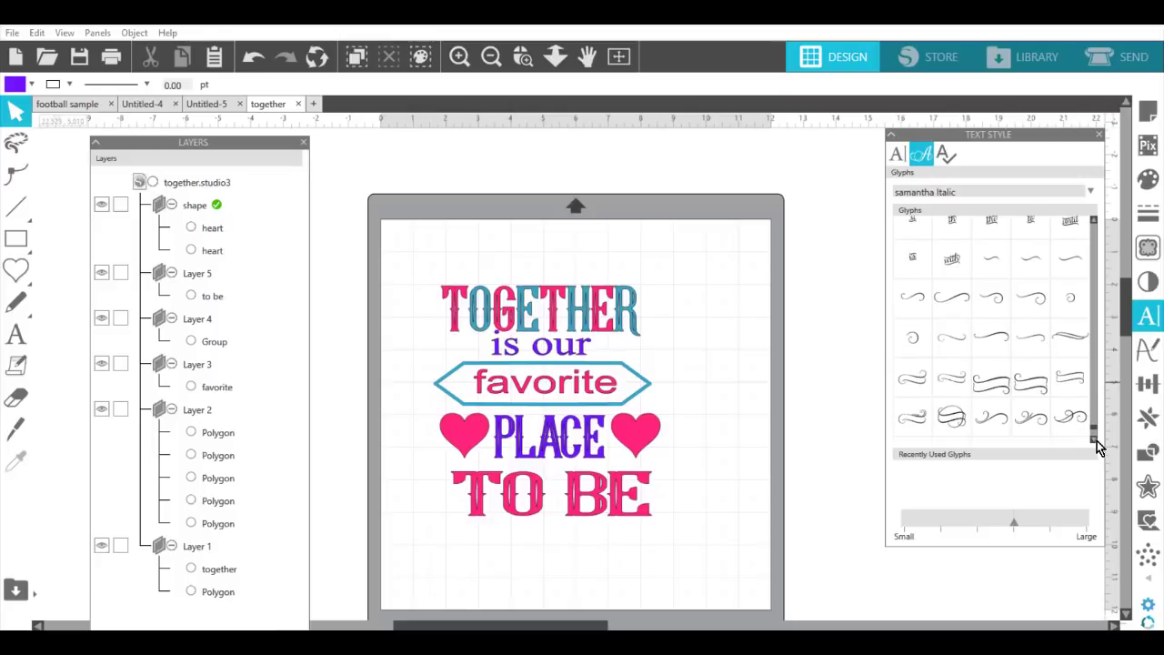
{"action": "double_click", "coordinate": [1073, 344]}
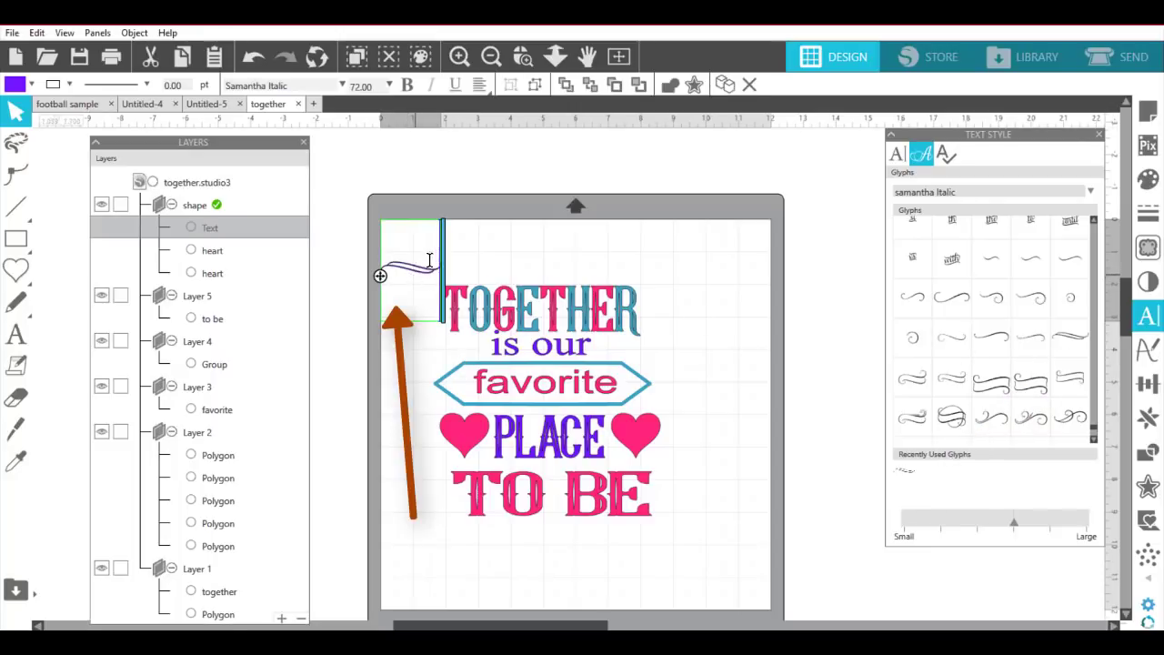
Move the inserted swash below the words "to be" and finish its text editing.
{"action": "left_click_drag", "start_coordinate": [380, 276], "coordinate": [404, 335]}
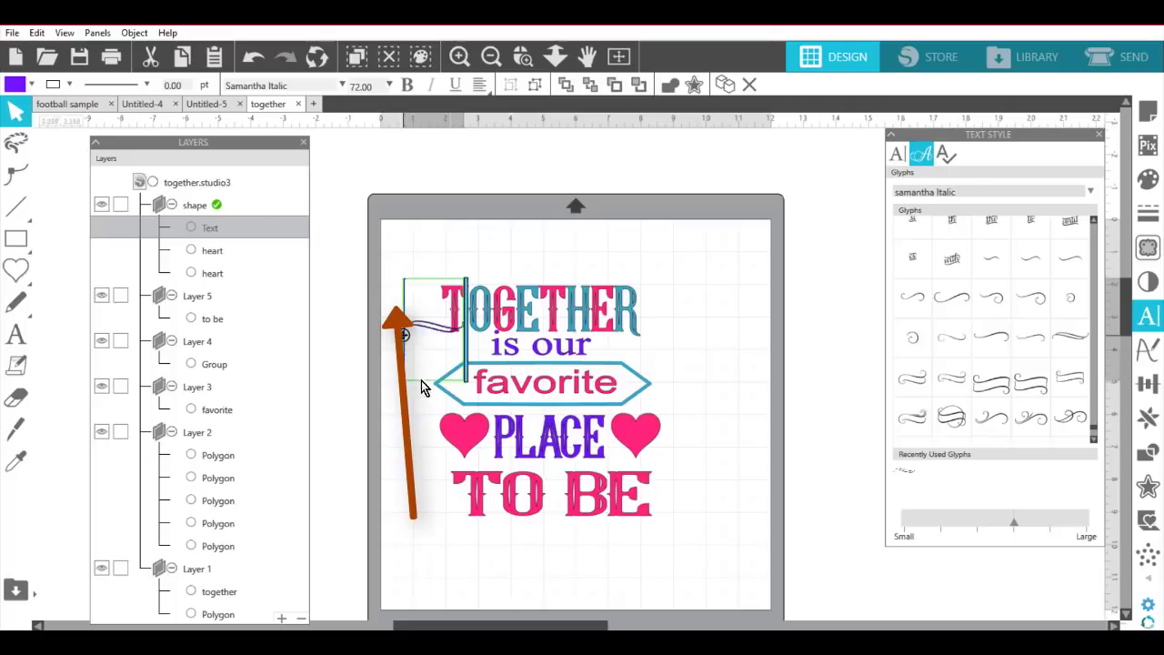
{"action": "mouse_move", "coordinate": [421, 386]}
{"action": "left_mouse_down"}
{"action": "mouse_move", "coordinate": [489, 512]}
{"action": "mouse_move", "coordinate": [537, 559]}
{"action": "left_mouse_up"}
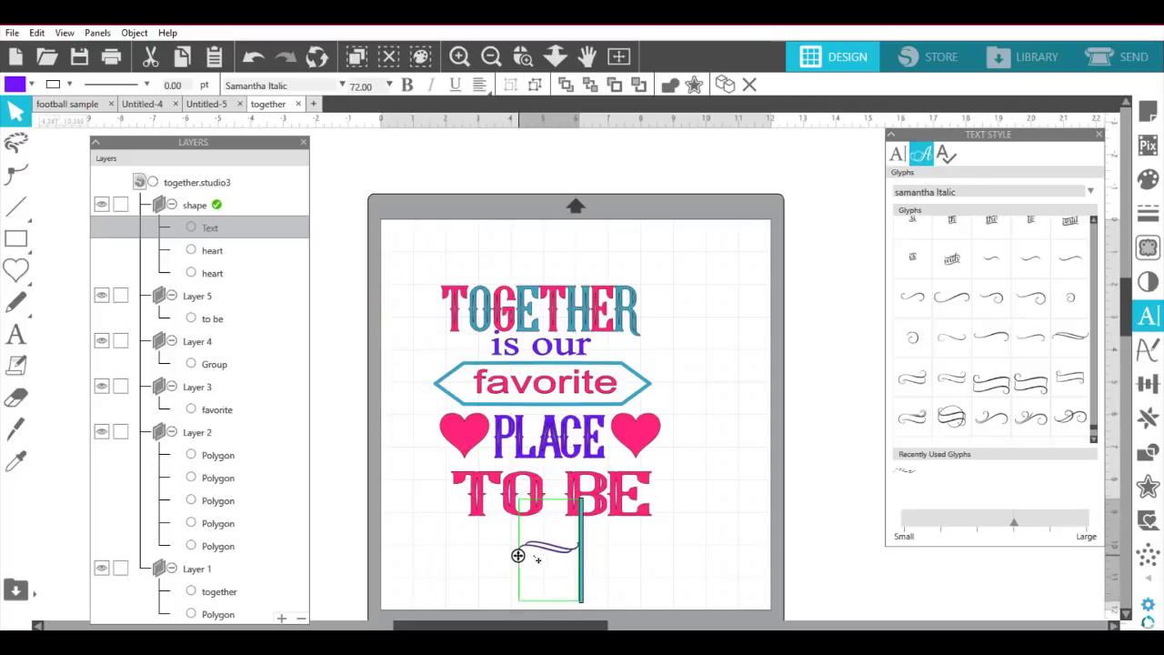
{"action": "left_click", "coordinate": [618, 567]}
Widen the swash to about 5.7 in and center it just beneath "to be".
{"action": "left_click", "coordinate": [580, 556]}
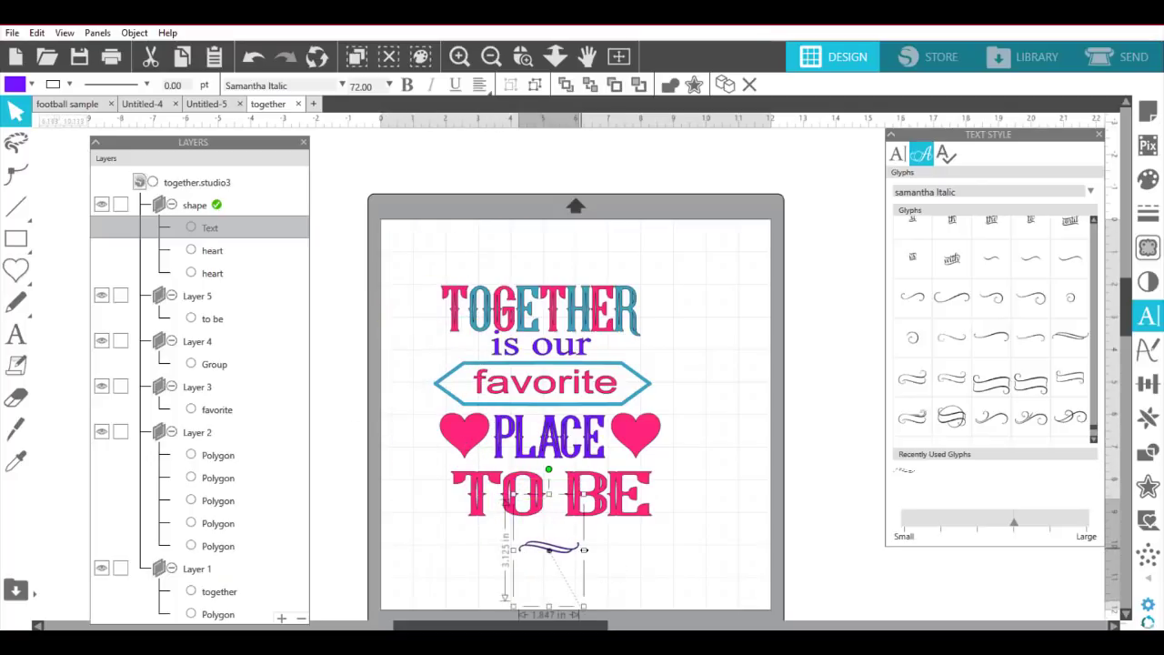
{"action": "left_click_drag", "start_coordinate": [583, 549], "coordinate": [669, 550]}
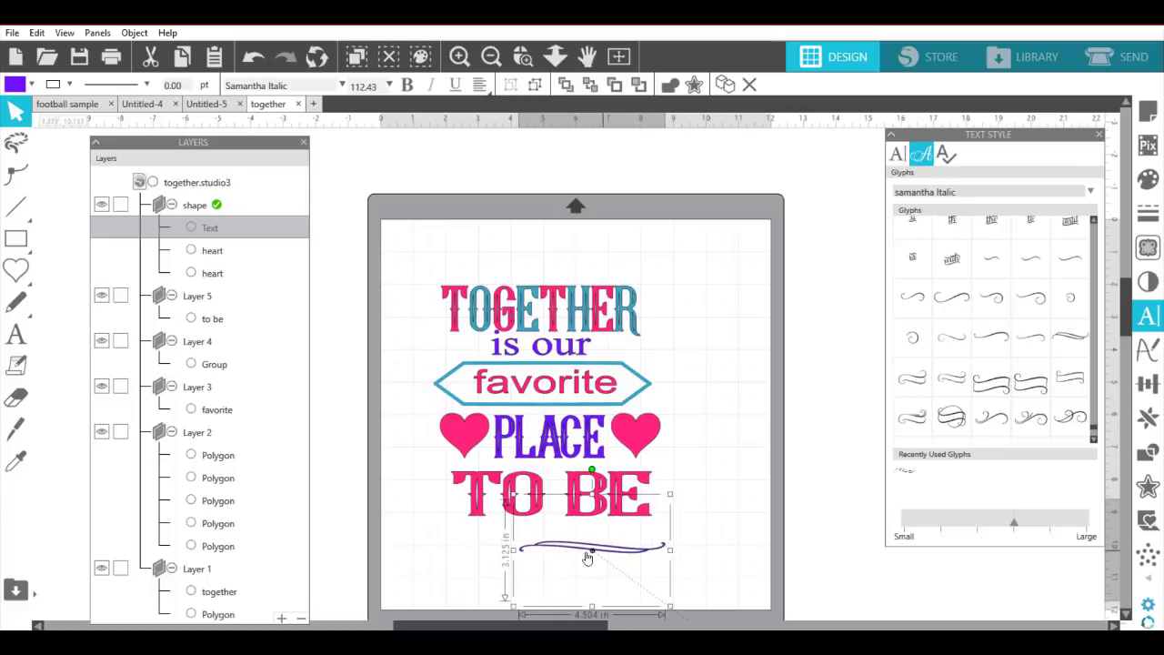
{"action": "left_click_drag", "start_coordinate": [595, 554], "coordinate": [575, 547]}
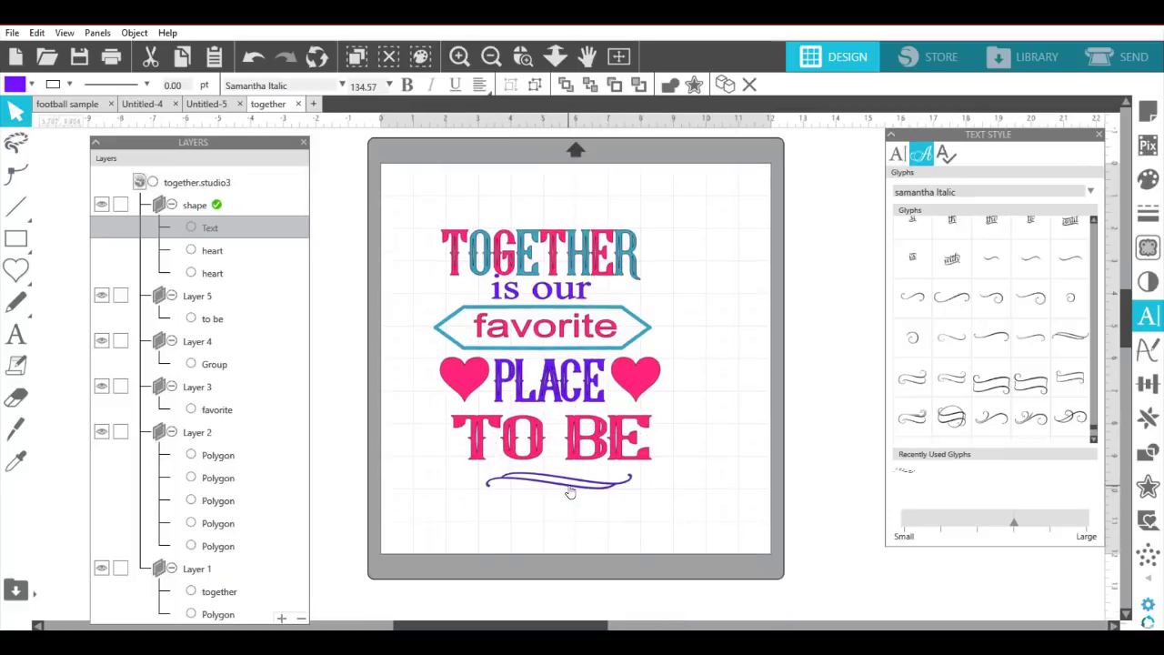
{"action": "left_click", "coordinate": [569, 488]}
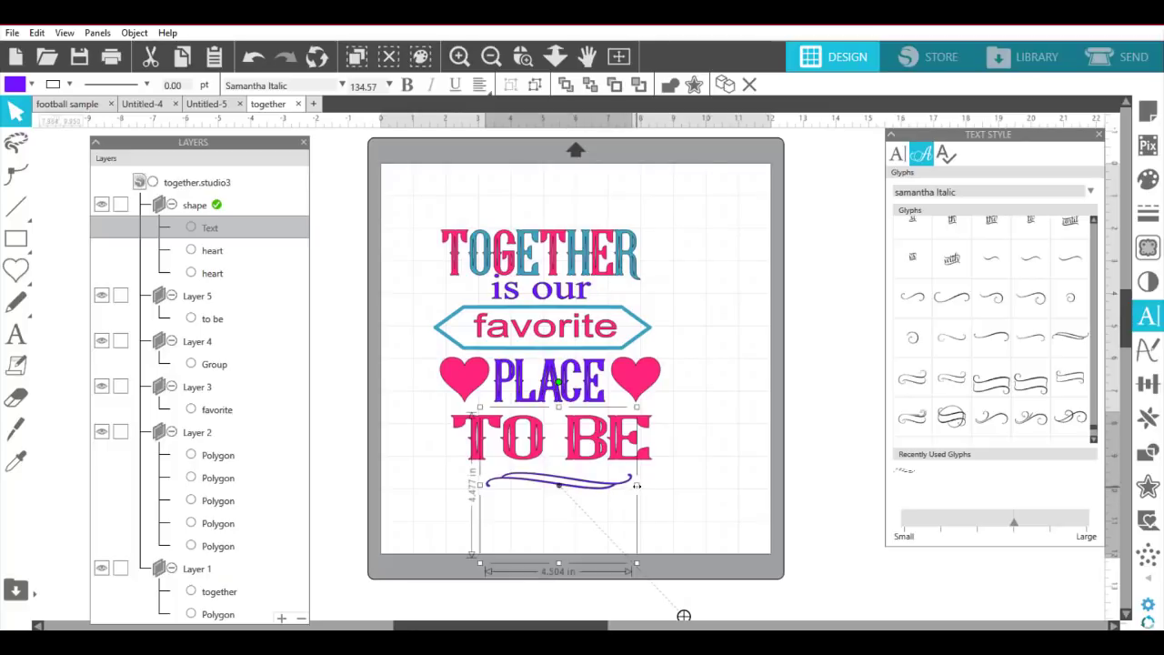
{"action": "left_click_drag", "start_coordinate": [636, 486], "coordinate": [676, 487]}
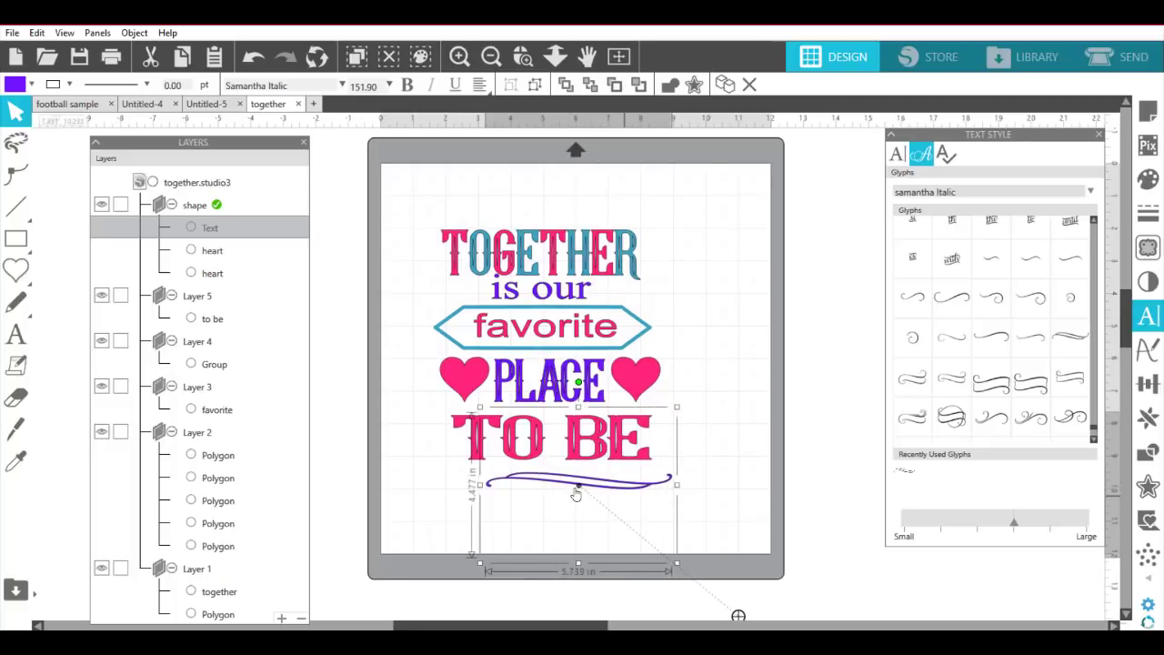
{"action": "left_click_drag", "start_coordinate": [576, 492], "coordinate": [558, 484]}
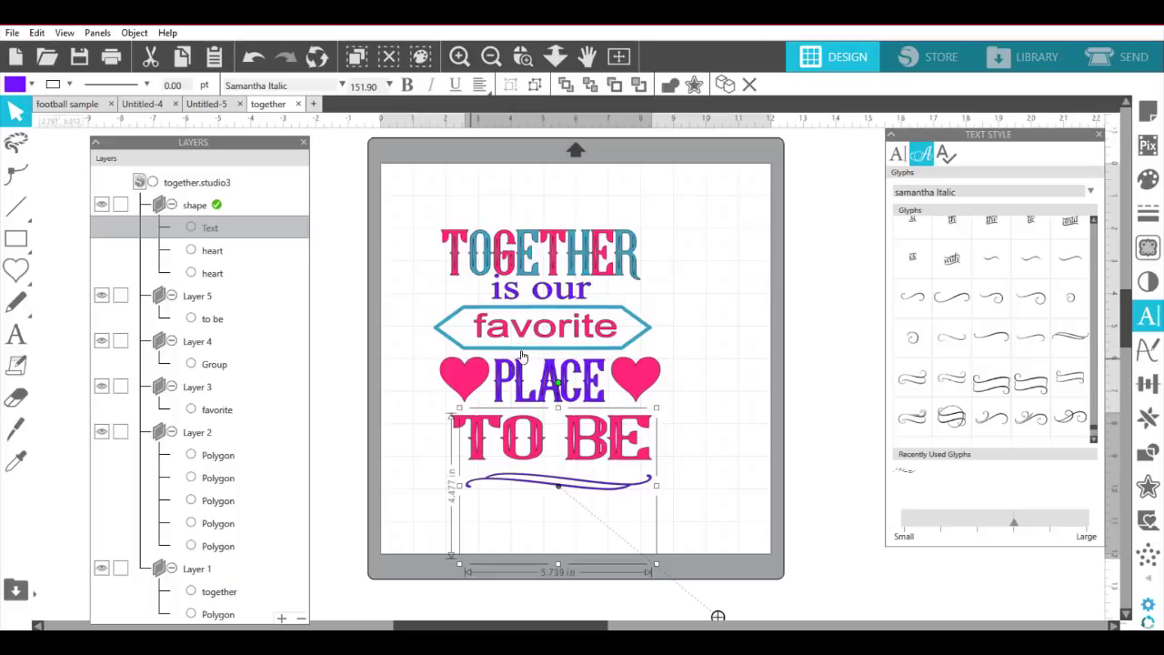
{"action": "left_click", "coordinate": [725, 330]}
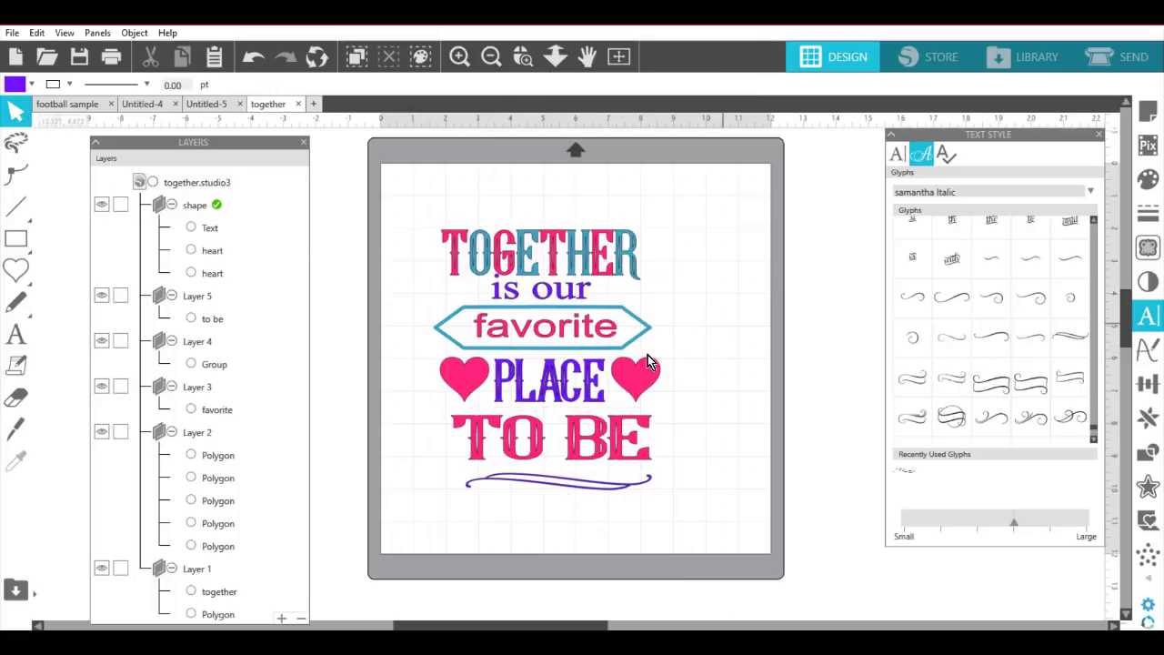
Shift the banner around "favorite" very slightly down and change its outline color to purple.
{"action": "left_click", "coordinate": [628, 318]}
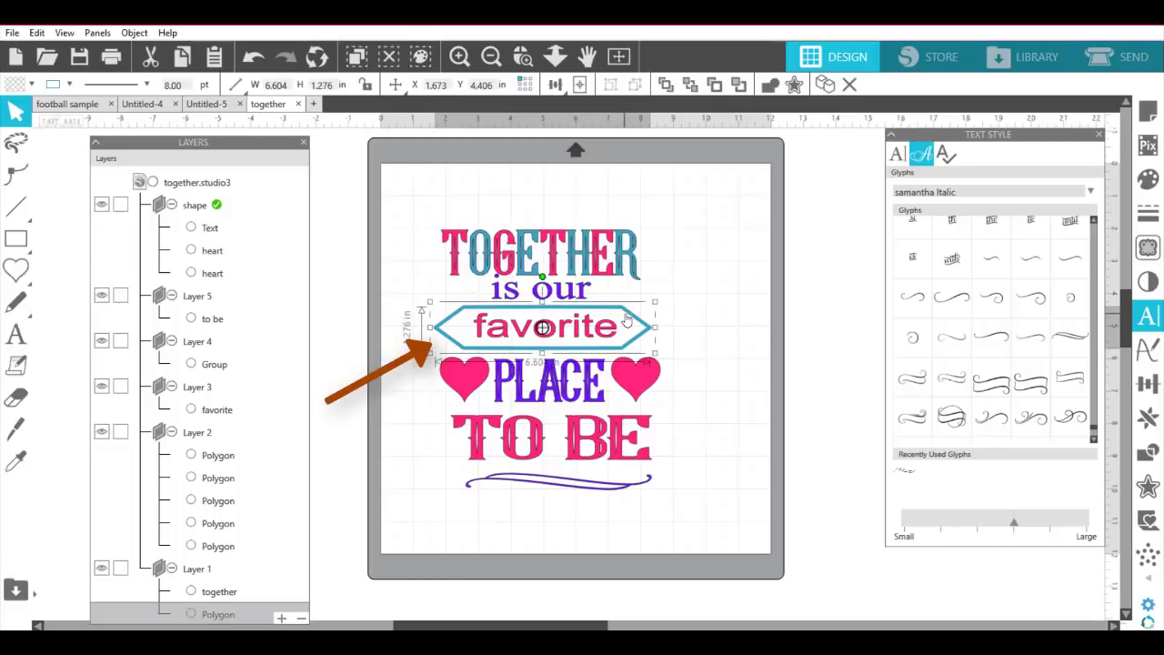
{"action": "double_click", "coordinate": [626, 317]}
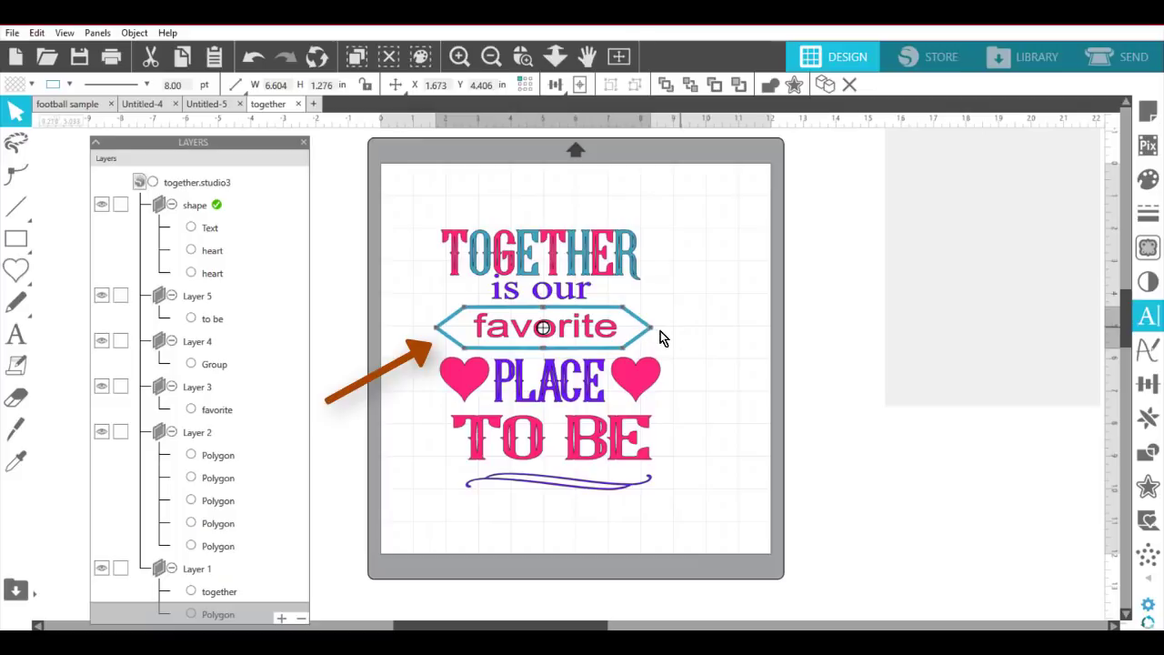
{"action": "left_click", "coordinate": [649, 330]}
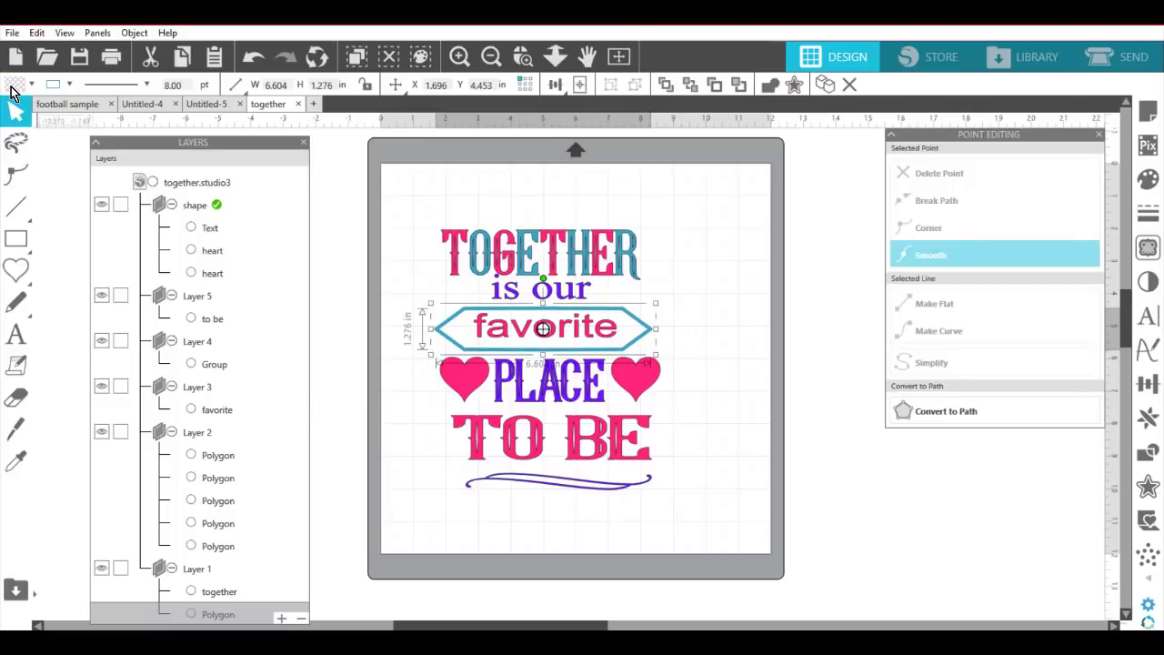
{"action": "left_click", "coordinate": [69, 85]}
{"action": "left_click", "coordinate": [149, 144]}
Nudge the word "favorite" slightly down to sit centered inside the banner.
{"action": "left_click_drag", "start_coordinate": [585, 333], "coordinate": [585, 334]}
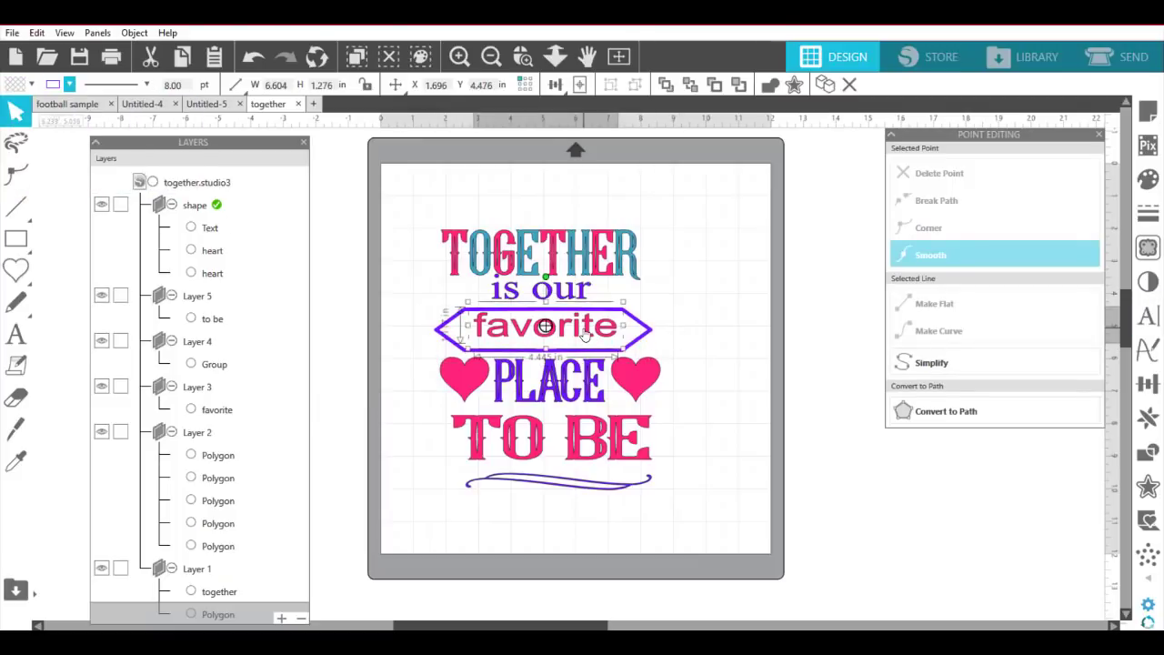
{"action": "left_click", "coordinate": [580, 333]}
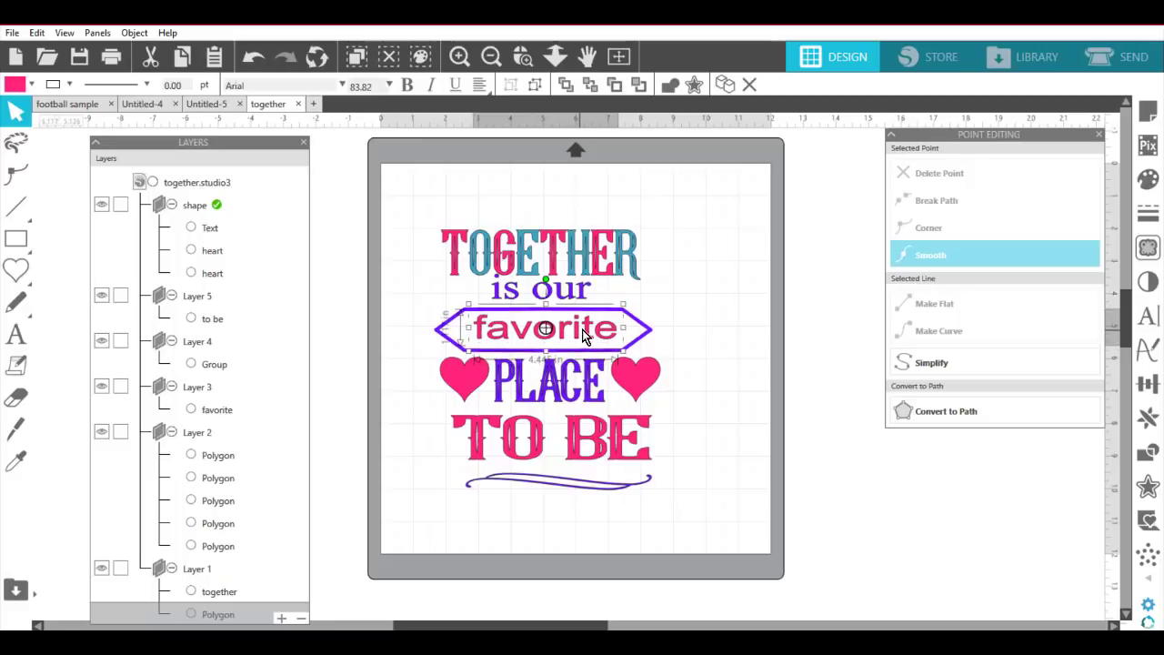
{"action": "left_click", "coordinate": [731, 404]}
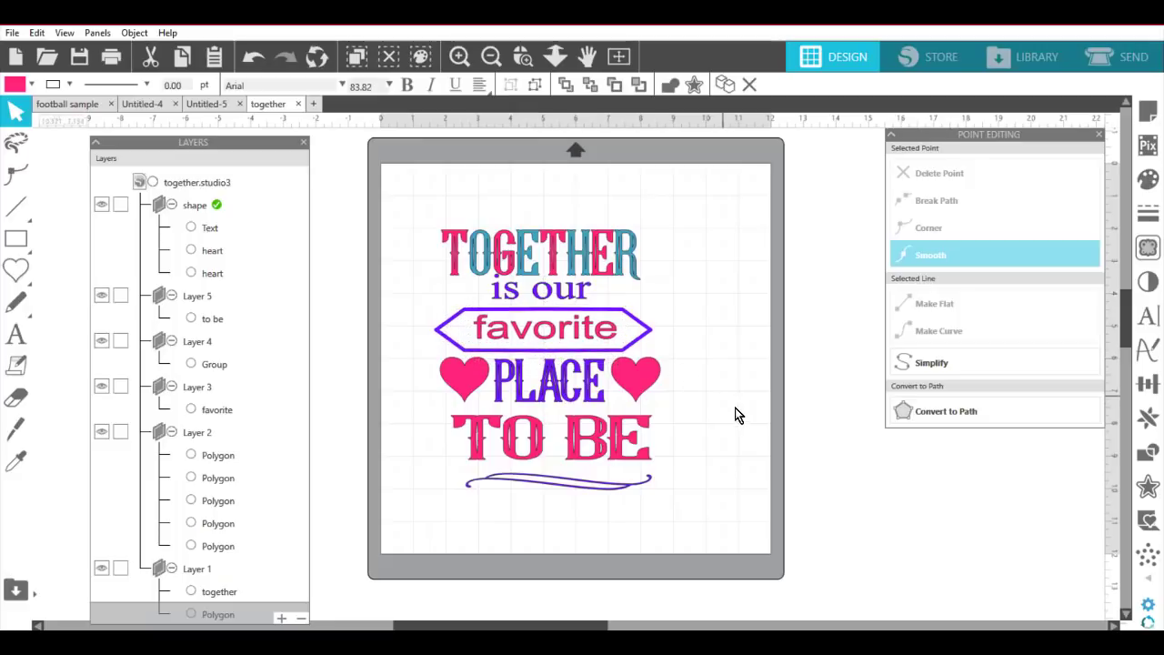
Fill the swash beneath "to be" with the teal blue used in "together".
{"action": "left_click", "coordinate": [609, 484]}
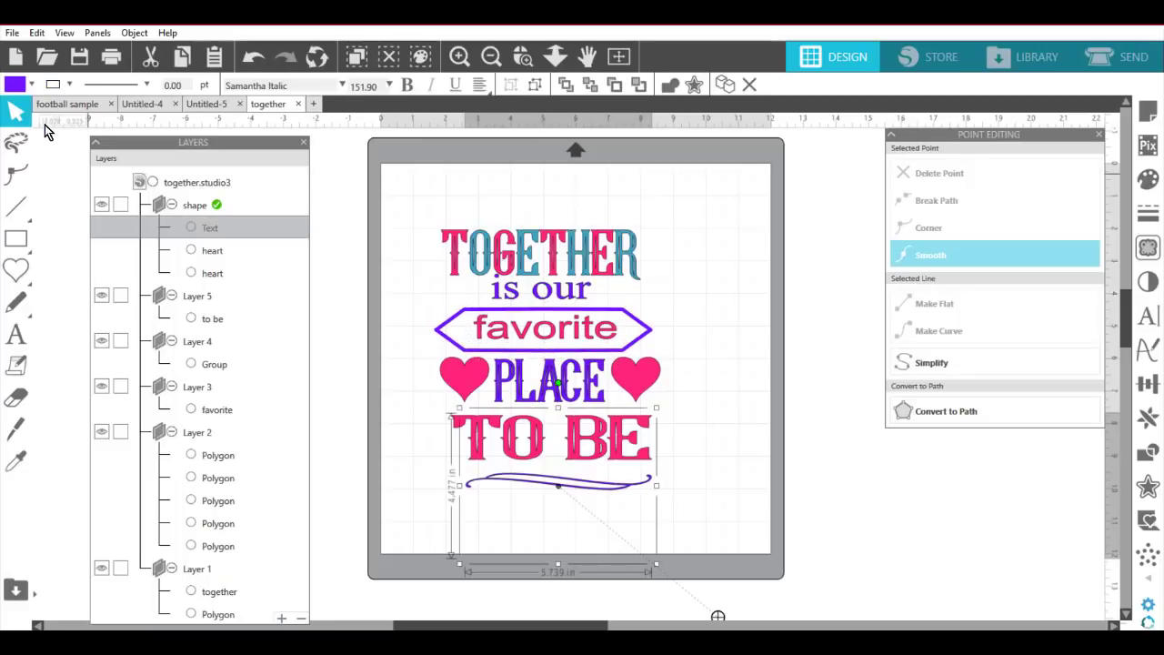
{"action": "left_click", "coordinate": [31, 84]}
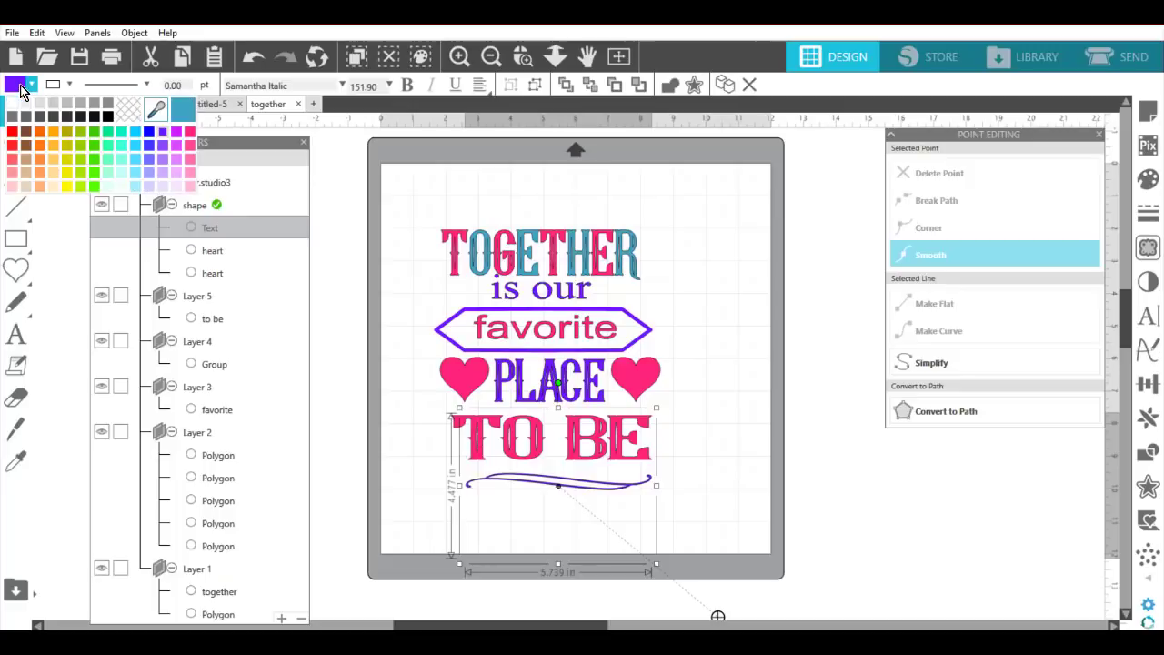
{"action": "left_click", "coordinate": [186, 111]}
{"action": "left_click", "coordinate": [736, 444]}
Create a 0.125 in offset around the swash with rounded corners, and move the original swash off the page.
{"action": "left_click", "coordinate": [618, 494]}
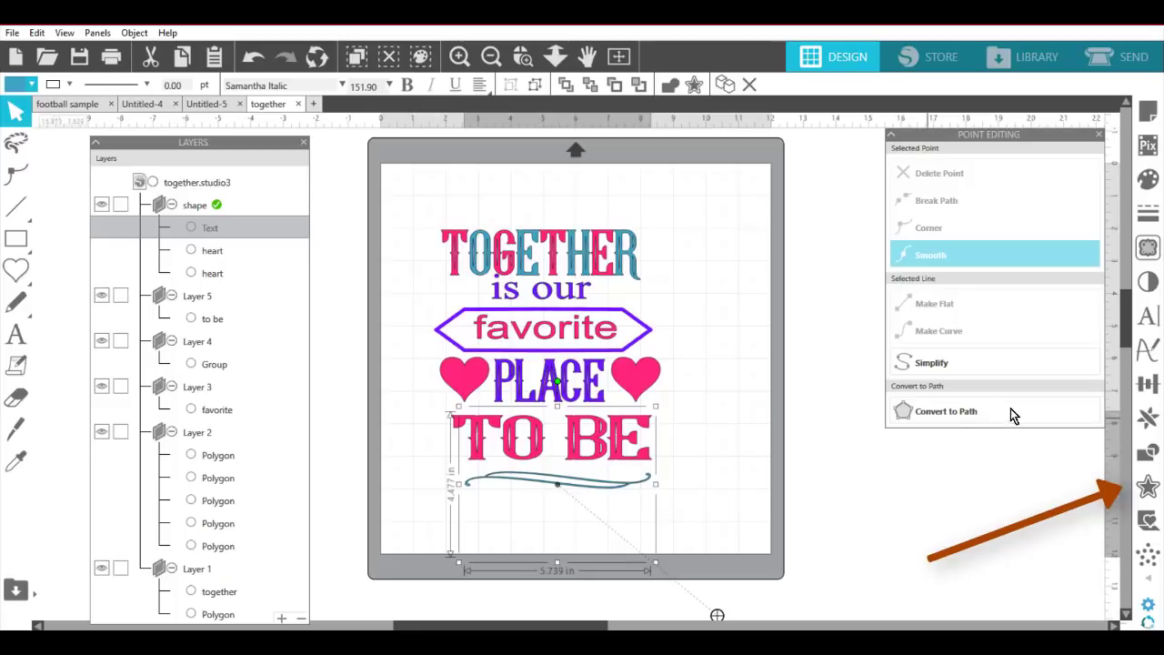
{"action": "left_click", "coordinate": [1142, 482]}
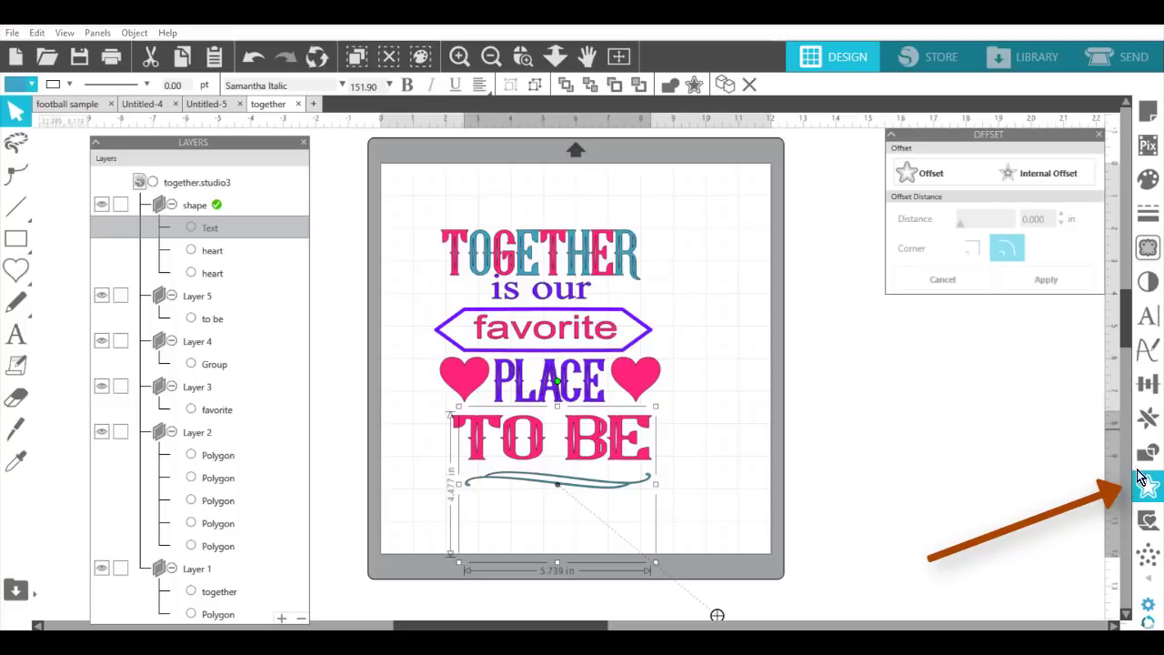
{"action": "left_click", "coordinate": [929, 175]}
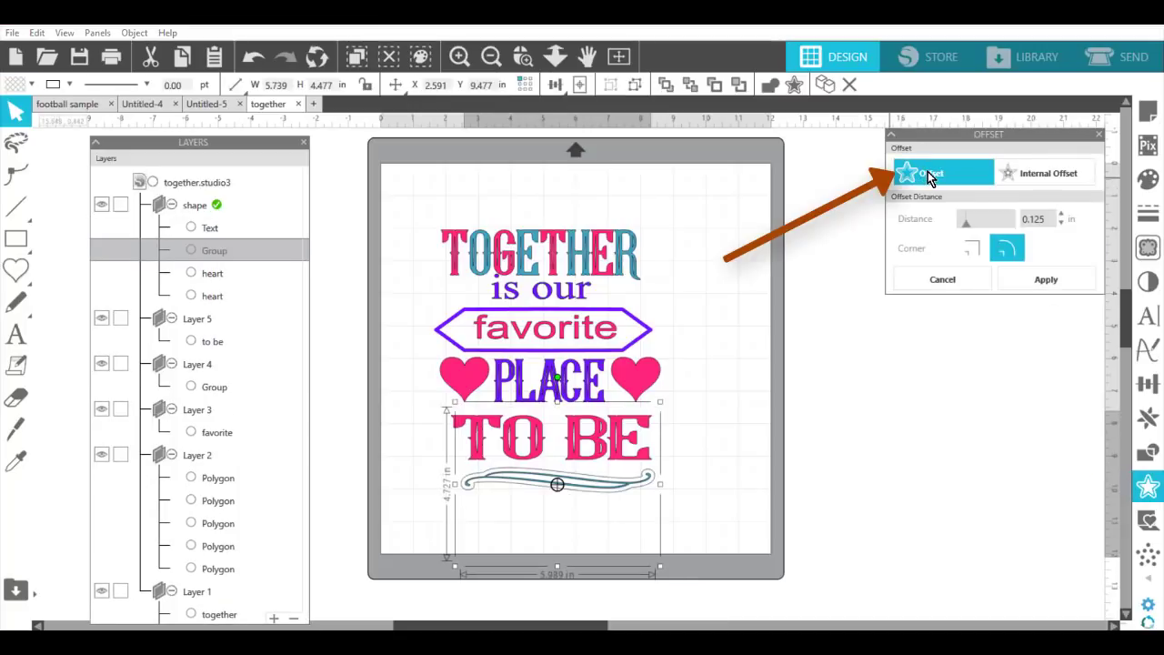
{"action": "mouse_move", "coordinate": [600, 482]}
{"action": "left_mouse_down"}
{"action": "mouse_move", "coordinate": [626, 499]}
{"action": "mouse_move", "coordinate": [697, 509]}
{"action": "mouse_move", "coordinate": [1032, 473]}
{"action": "left_mouse_up"}
Fill the offset shape beneath "to be" with the teal blue used in "together".
{"action": "left_click", "coordinate": [611, 489]}
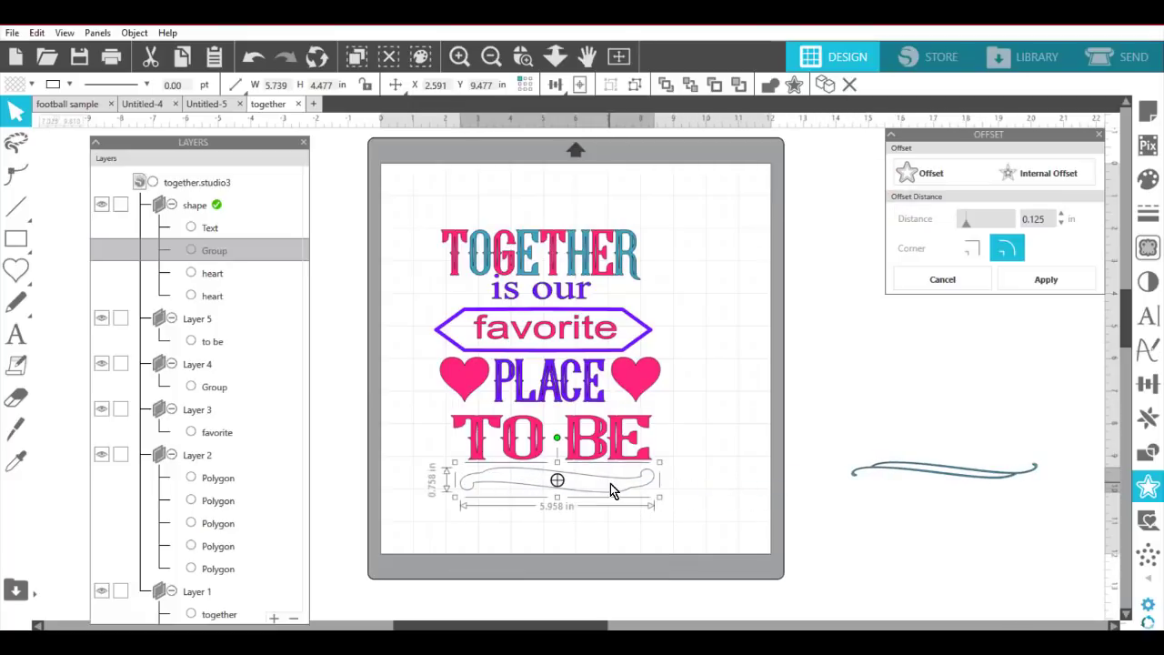
{"action": "left_click", "coordinate": [10, 87]}
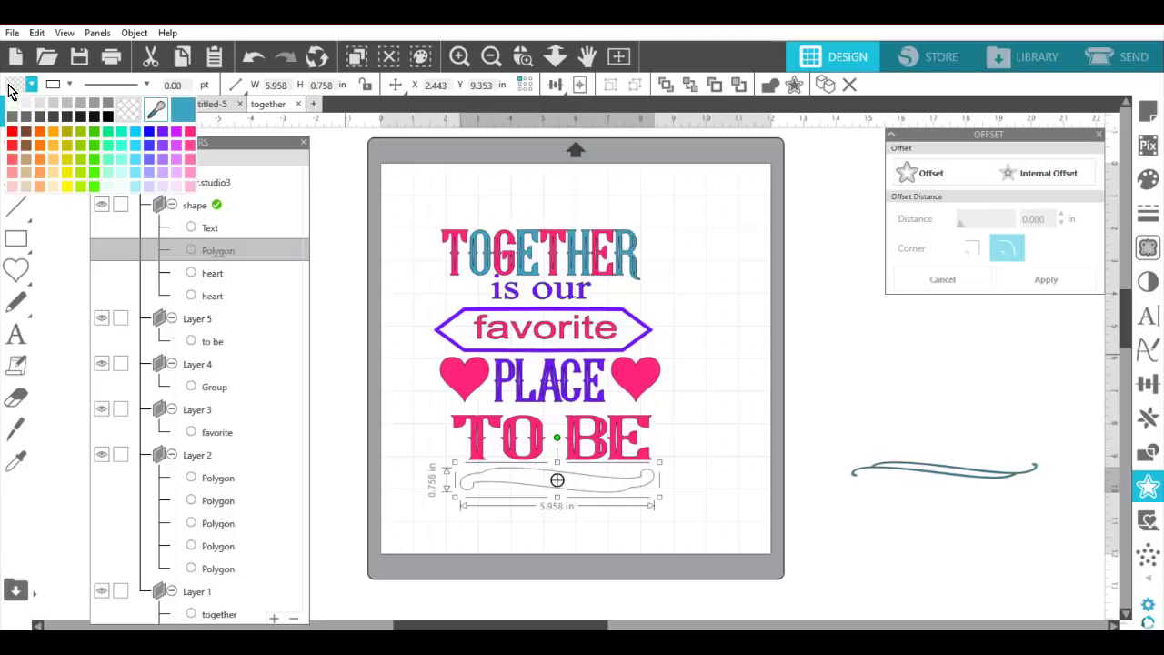
{"action": "left_click", "coordinate": [181, 111]}
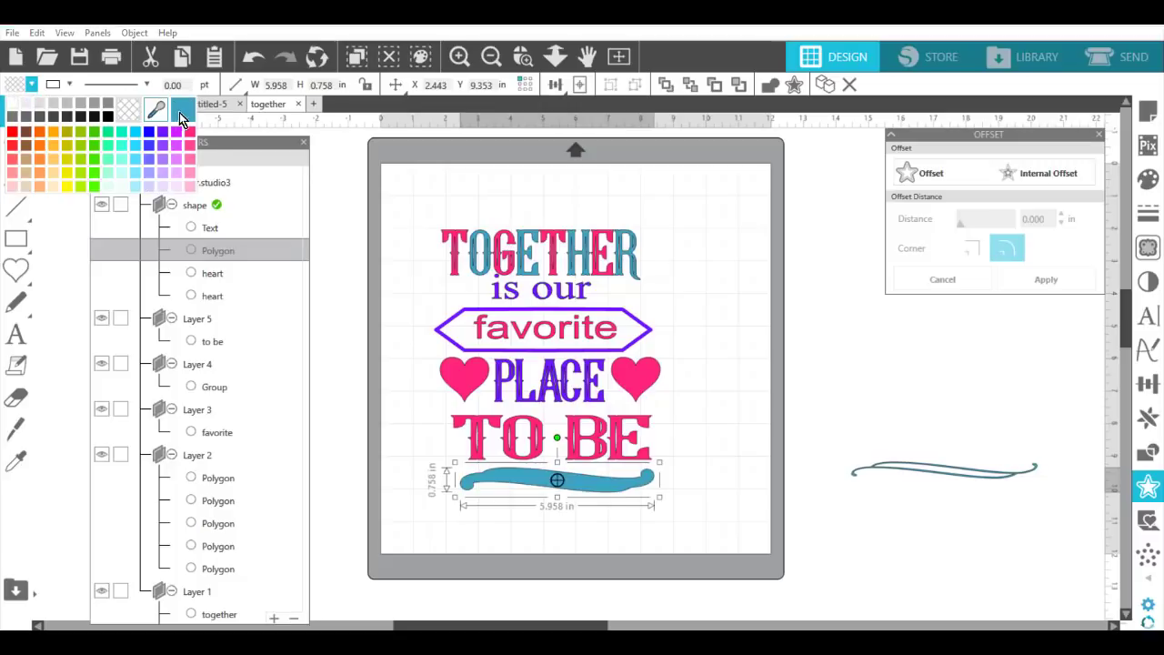
Fill the original swash beside the page with purple.
{"action": "left_click", "coordinate": [920, 475]}
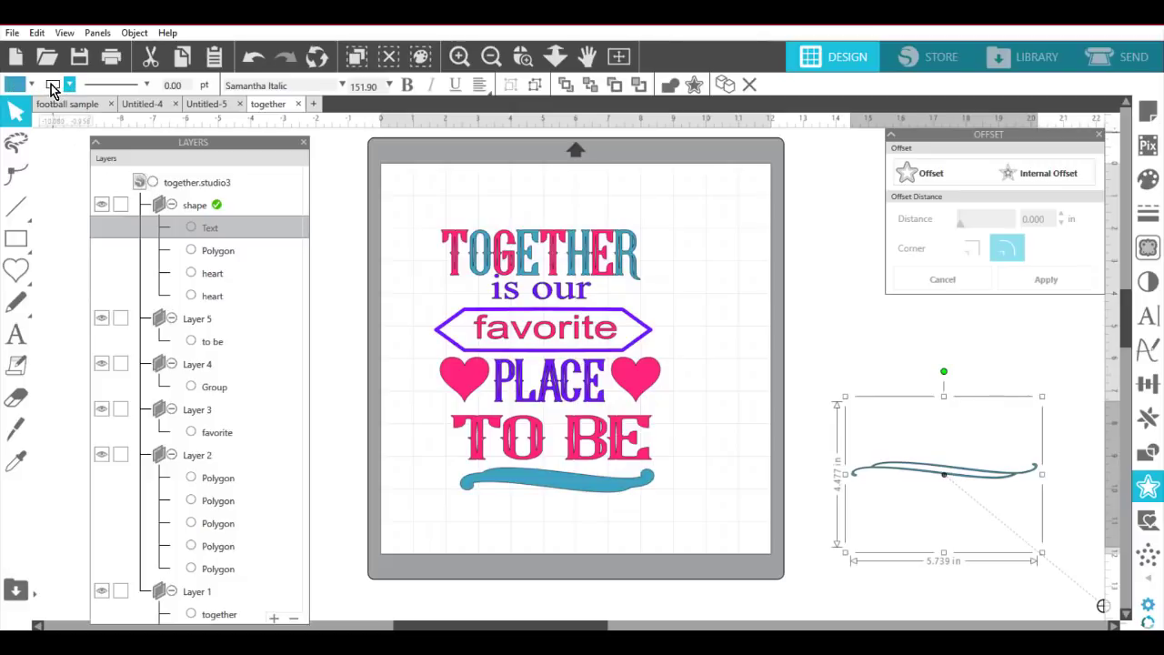
{"action": "left_click", "coordinate": [12, 87]}
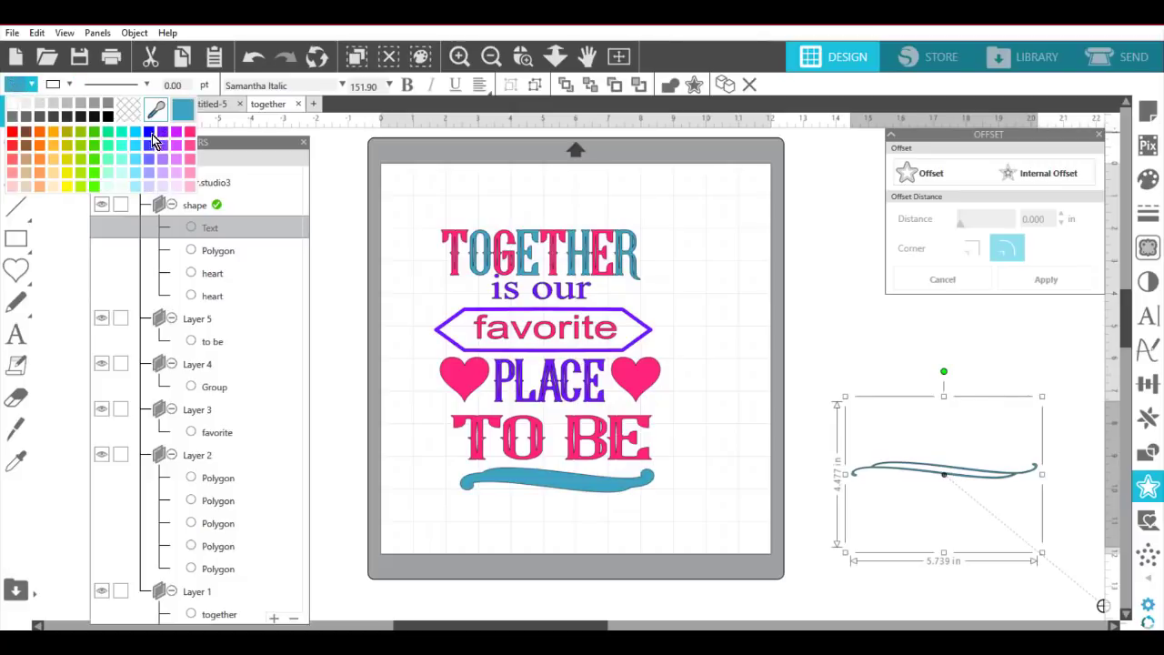
{"action": "left_click", "coordinate": [163, 132]}
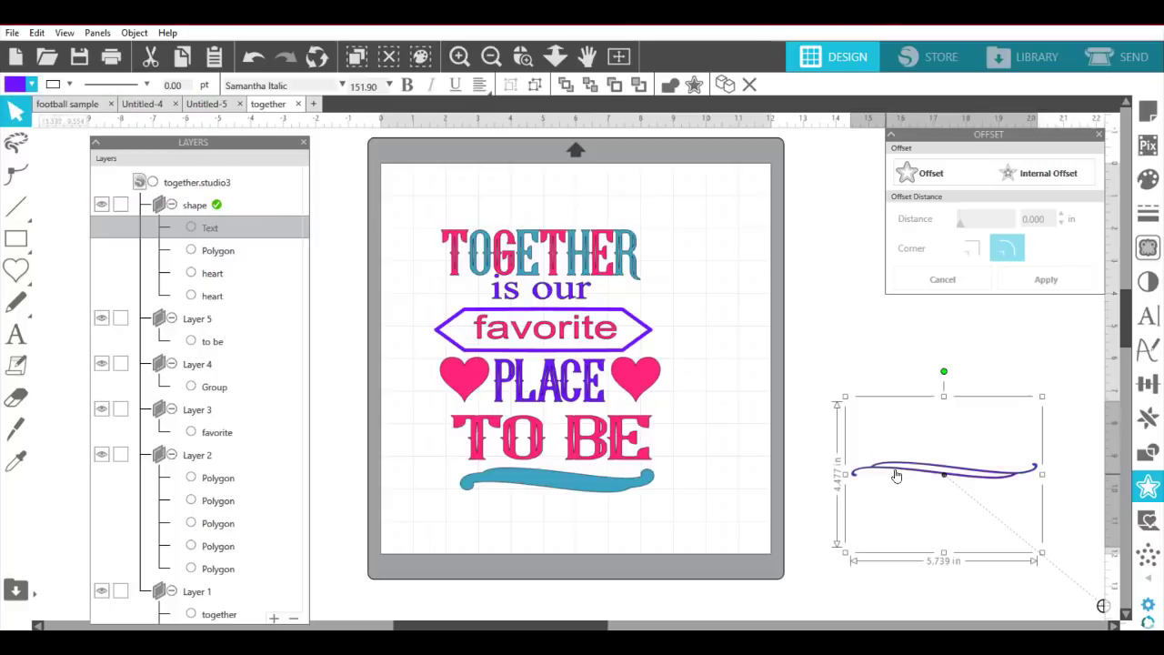
Move the purple swash from beside the page onto the teal offset swash beneath "to be".
{"action": "left_click_drag", "start_coordinate": [903, 471], "coordinate": [512, 482]}
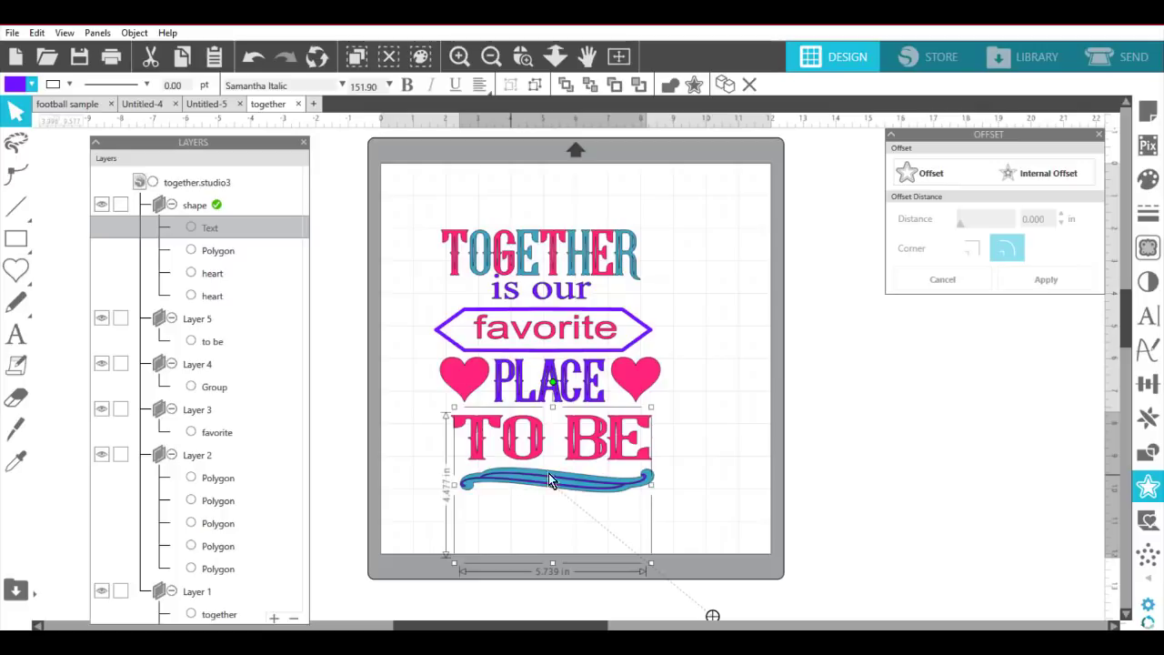
{"action": "left_click", "coordinate": [727, 450]}
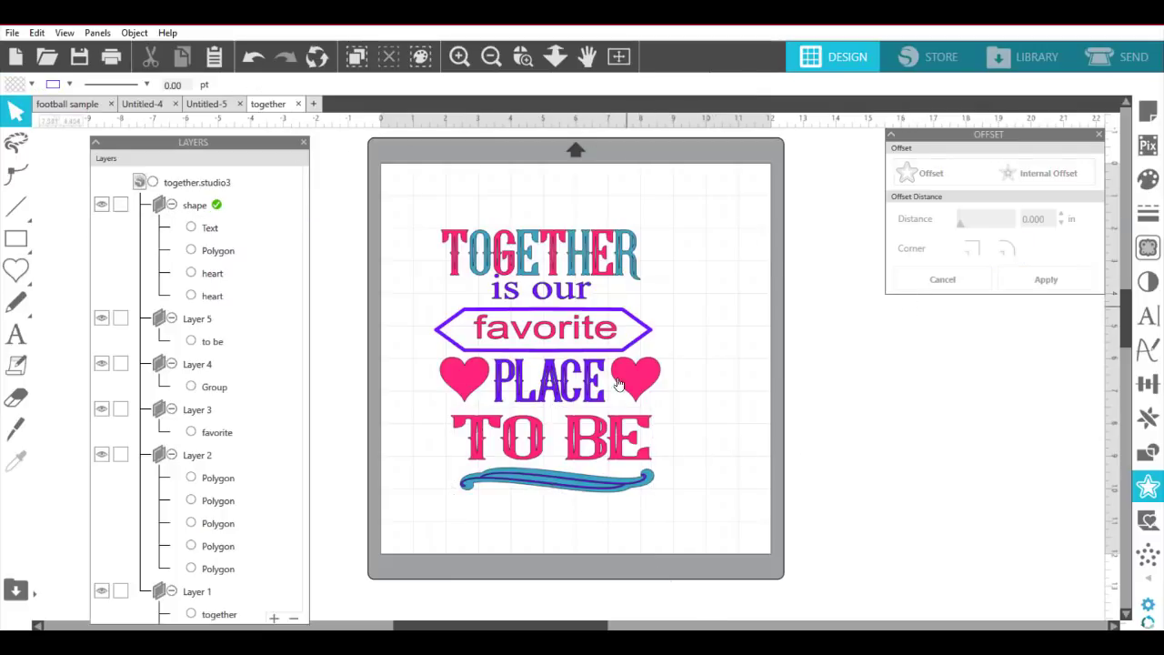
Nudge the letter "s" of "is our" slightly sideways.
{"action": "left_click", "coordinate": [514, 297]}
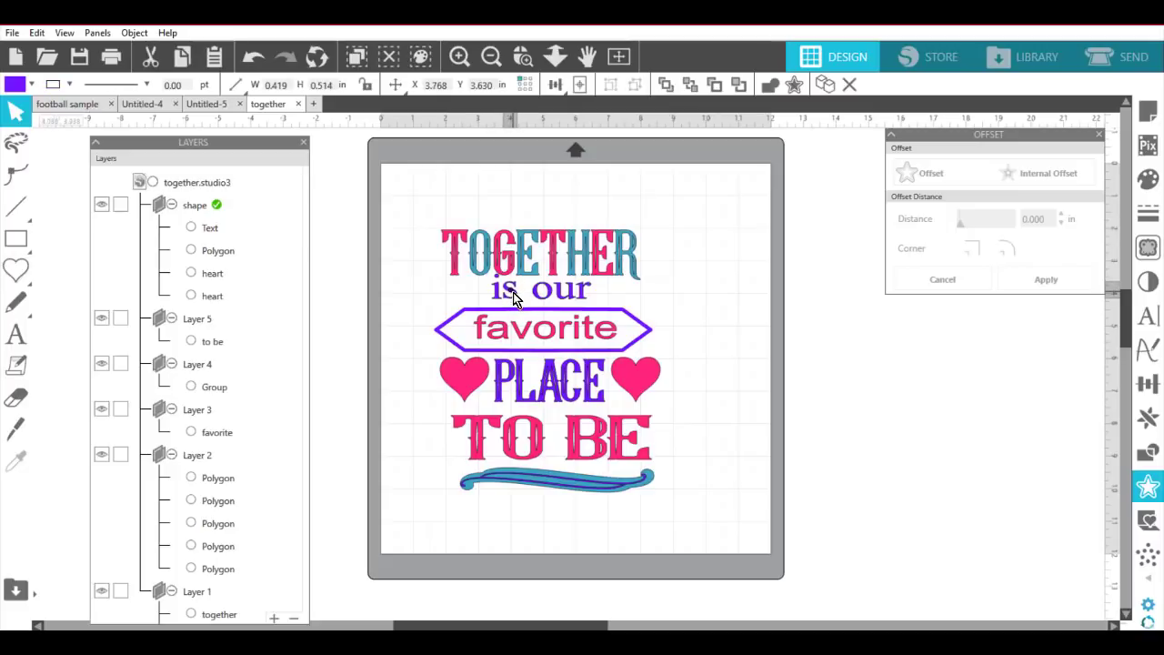
{"action": "left_click_drag", "start_coordinate": [515, 293], "coordinate": [516, 293]}
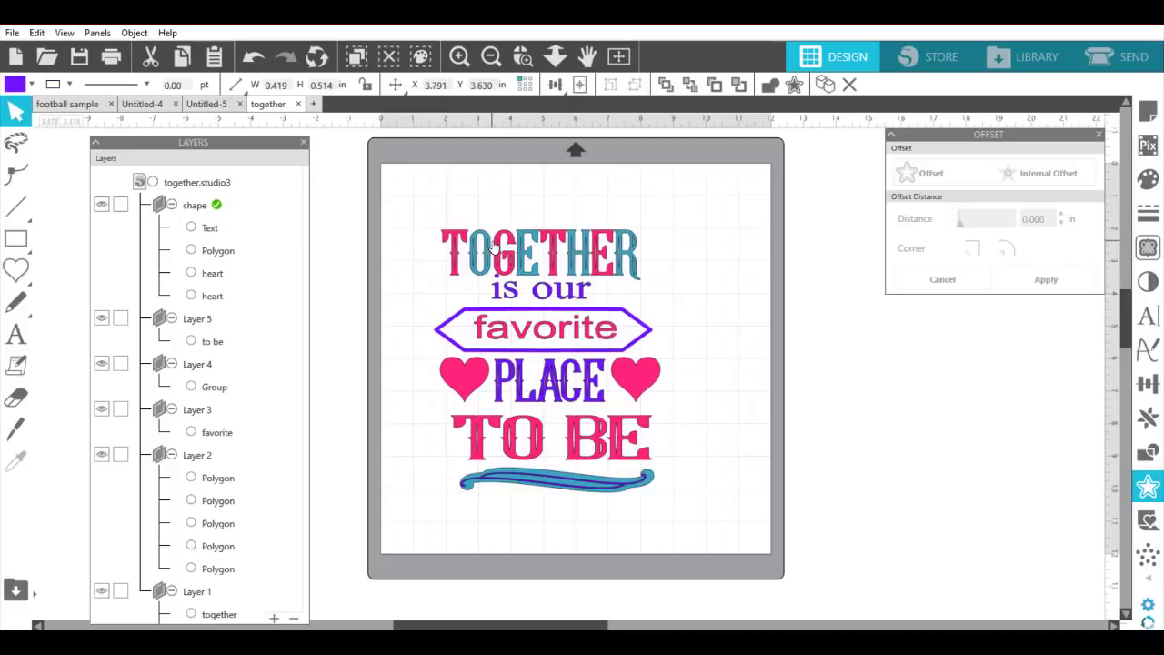
{"action": "left_click", "coordinate": [600, 255]}
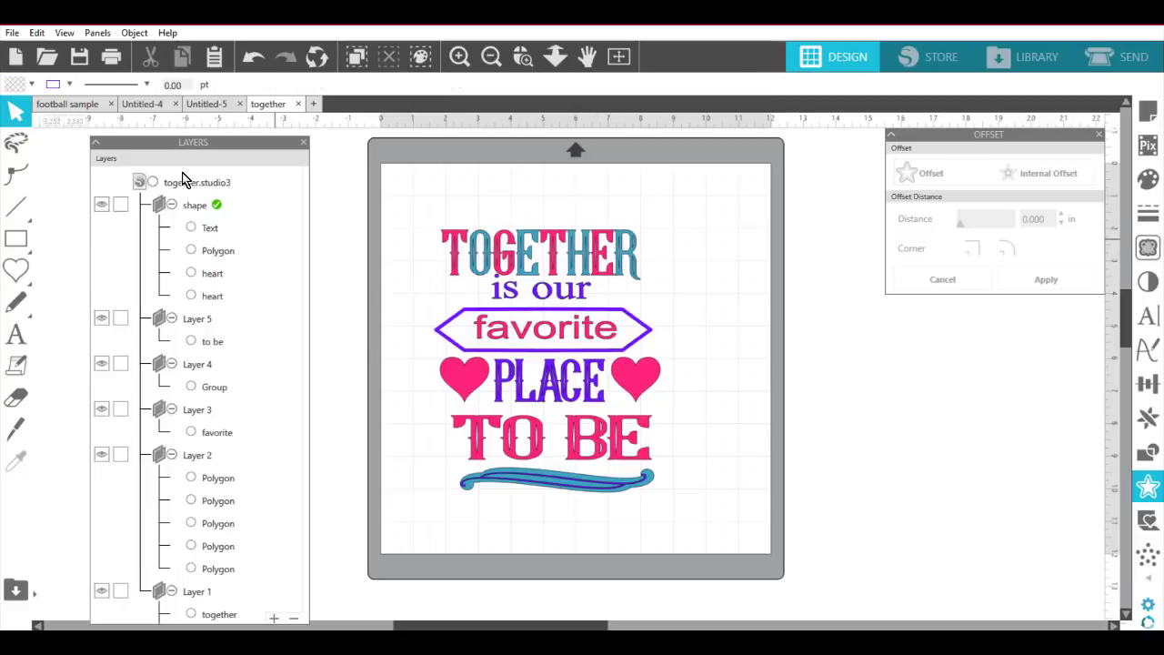
Lock the shape layer and Layers 5, 4, 3 and 1, leaving only Layer 2 unlocked.
{"action": "scroll", "coordinate": [264, 265], "scroll_direction": "up", "scroll_amount": 2}
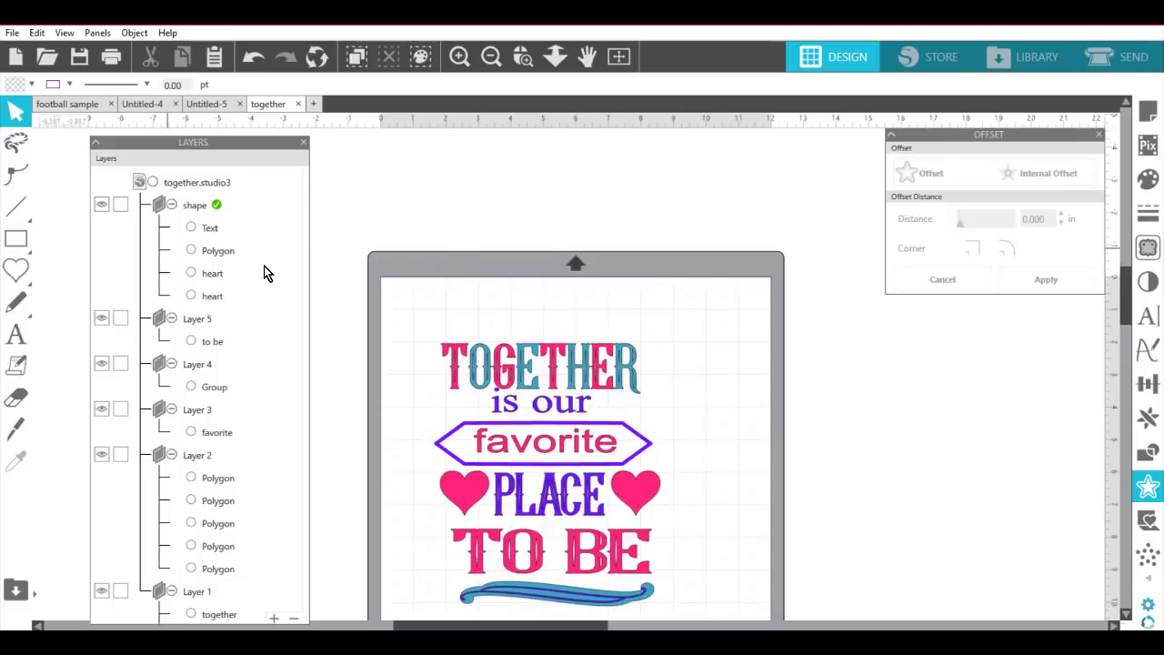
{"action": "scroll", "coordinate": [263, 266], "scroll_direction": "down", "scroll_amount": 1}
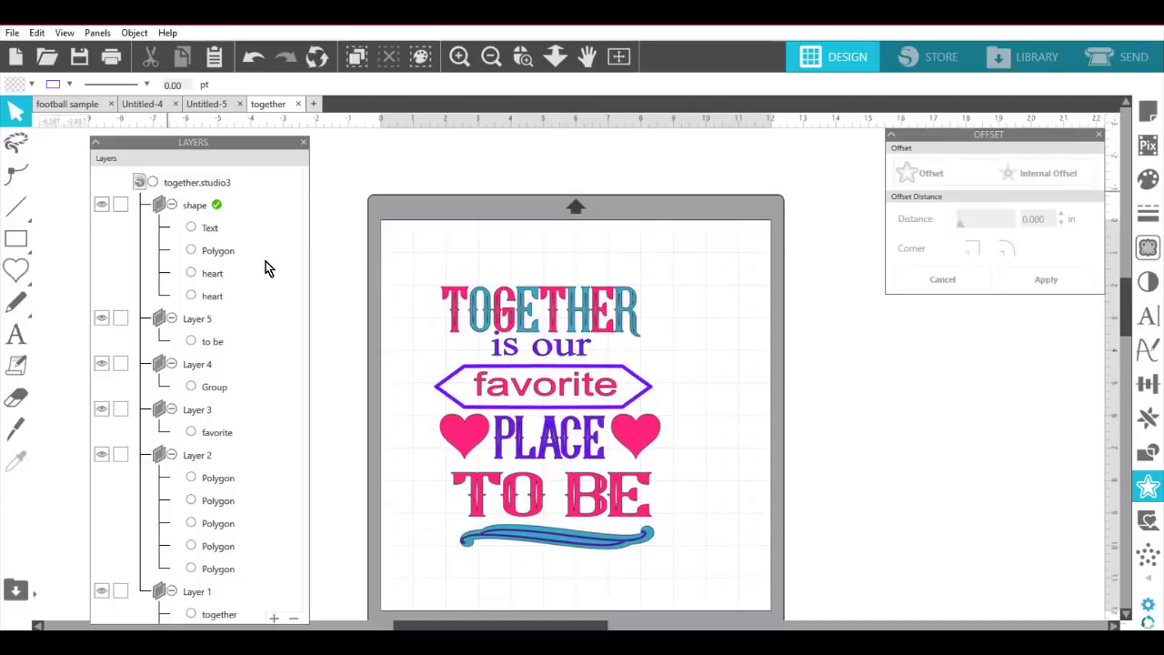
{"action": "left_click", "coordinate": [120, 206]}
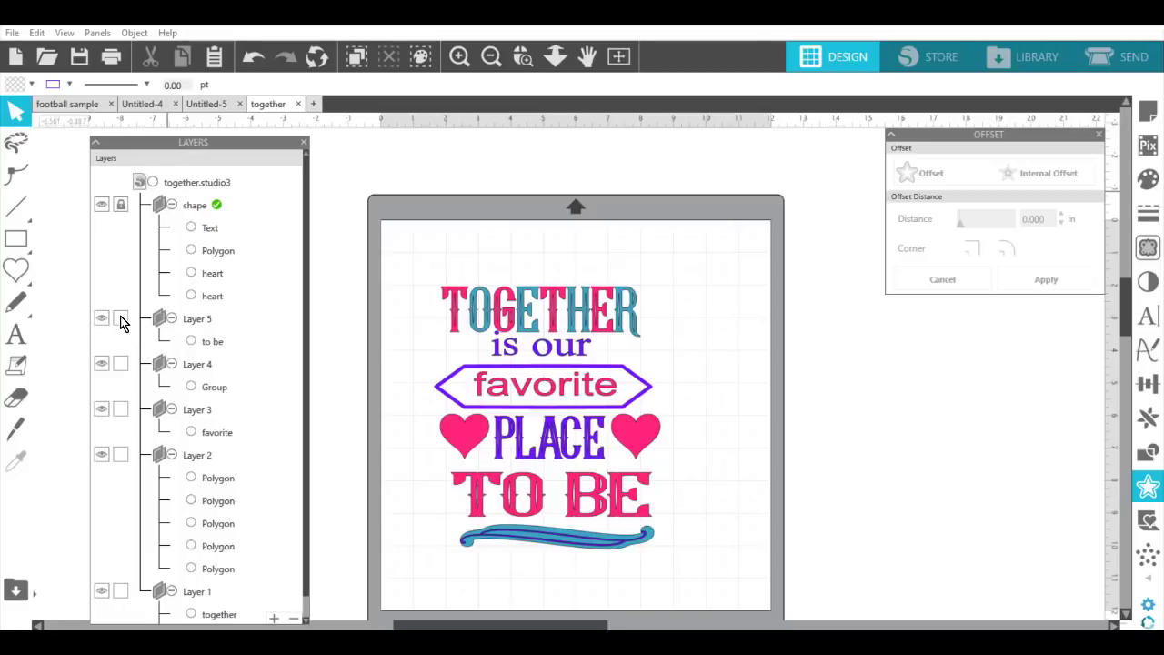
{"action": "left_click", "coordinate": [124, 408]}
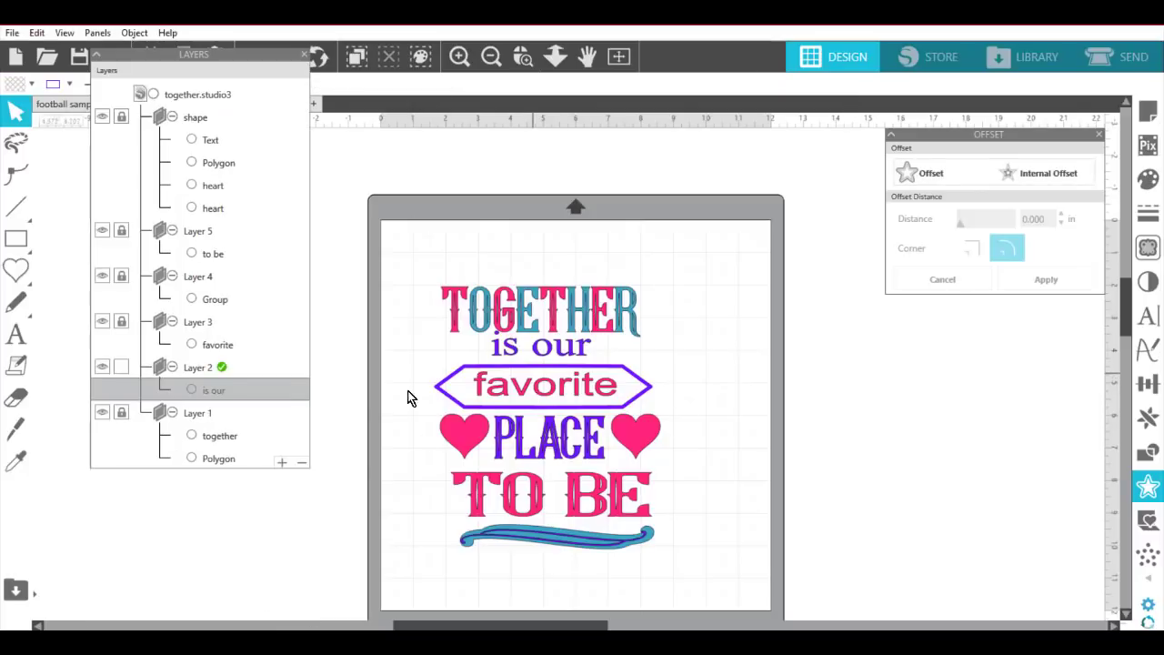
{"action": "left_click", "coordinate": [173, 397]}
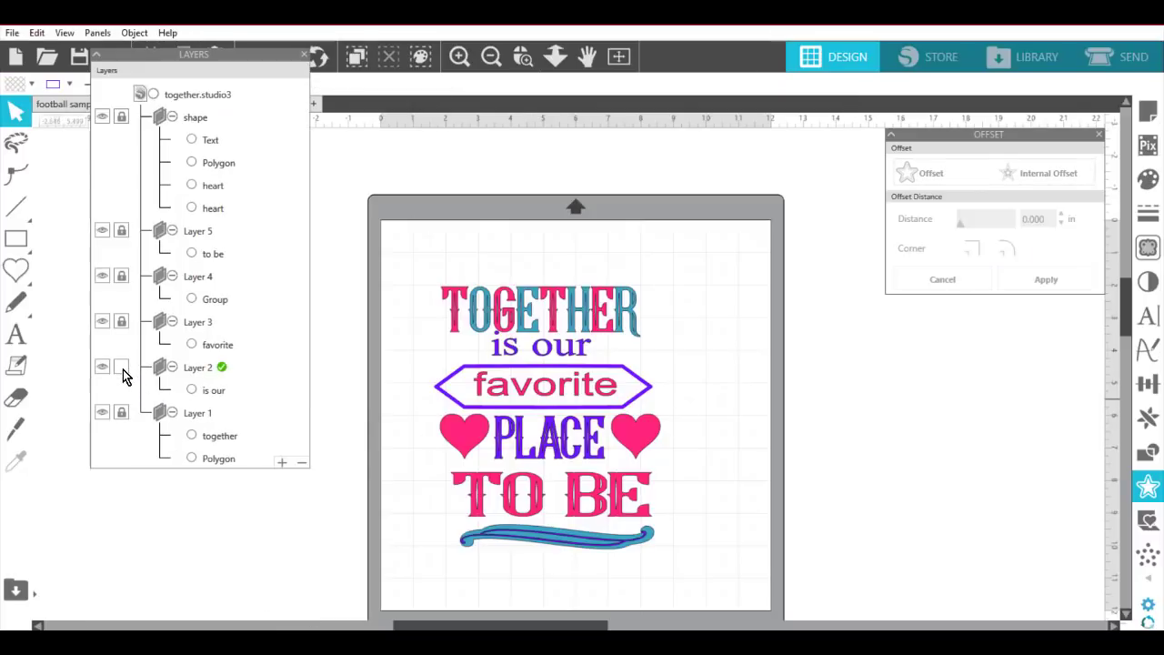
Move the purple "is our" off the page and enlarge it to about 4.3 in wide.
{"action": "left_click", "coordinate": [511, 357]}
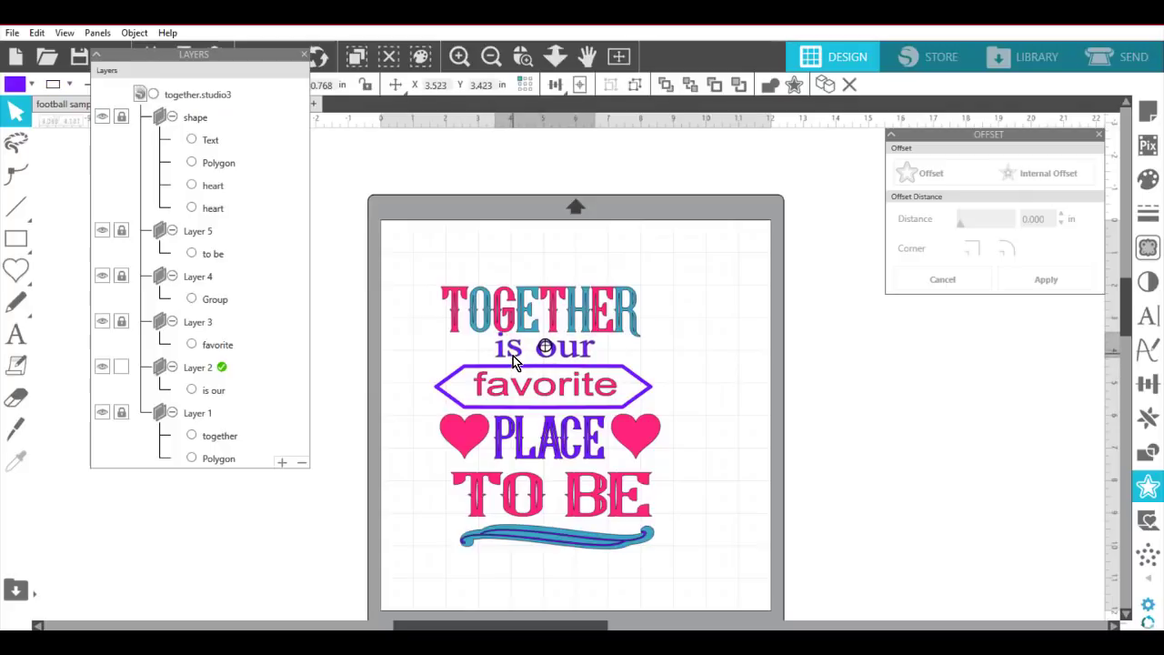
{"action": "left_click", "coordinate": [407, 379]}
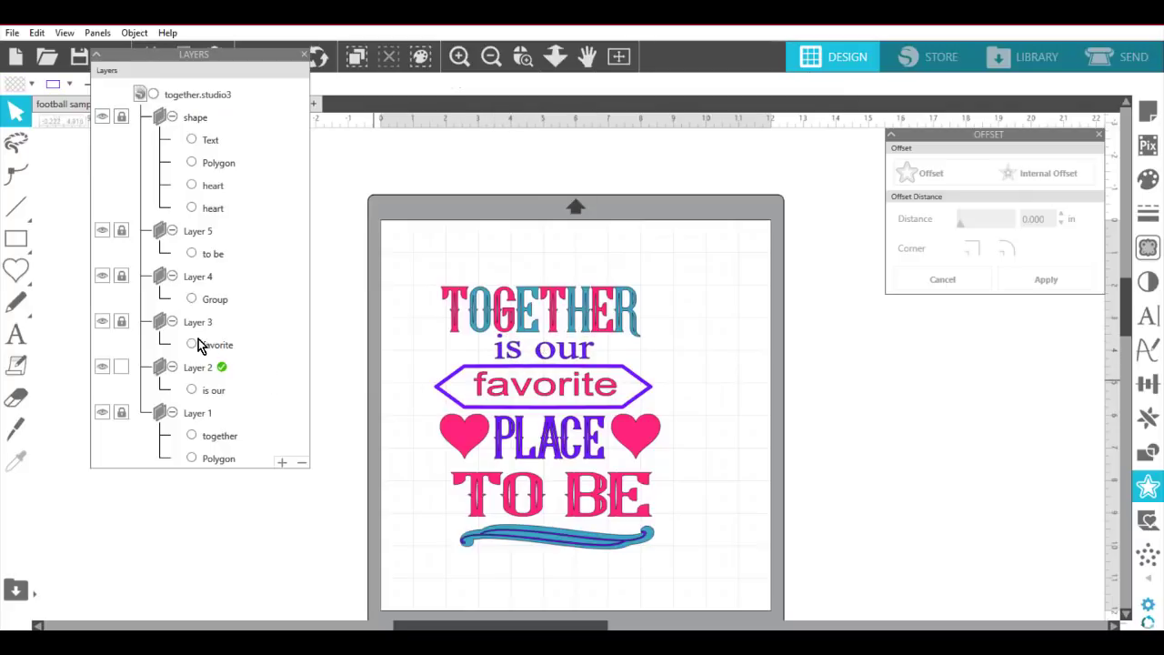
{"action": "left_click_drag", "start_coordinate": [546, 361], "coordinate": [857, 373]}
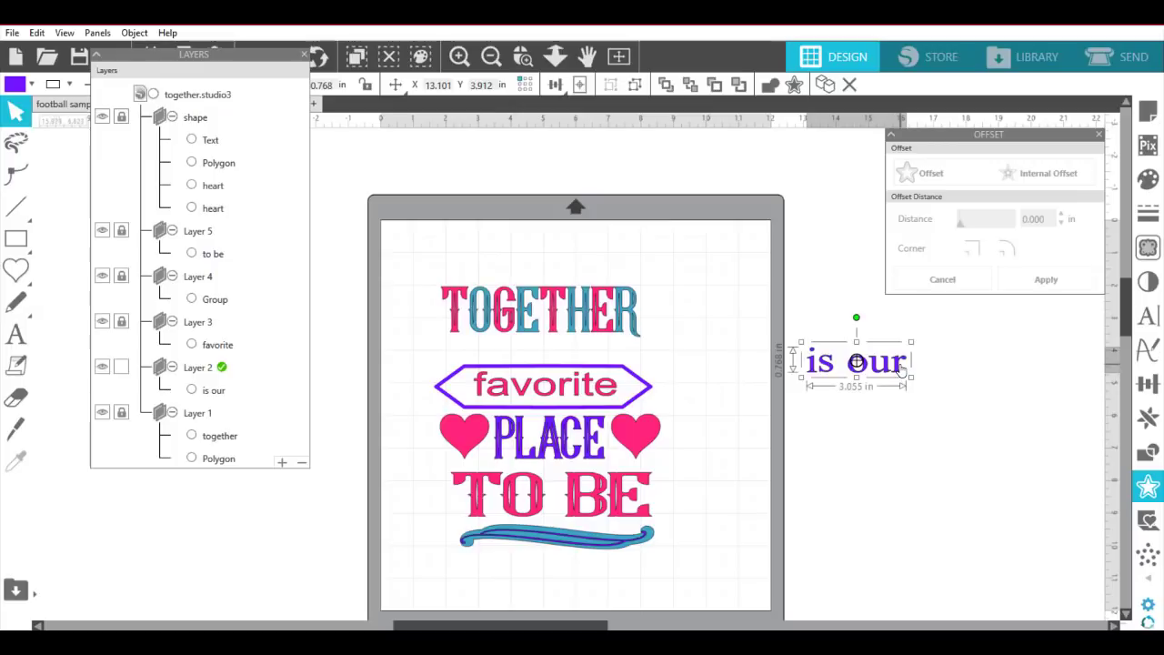
{"action": "left_click", "coordinate": [899, 367]}
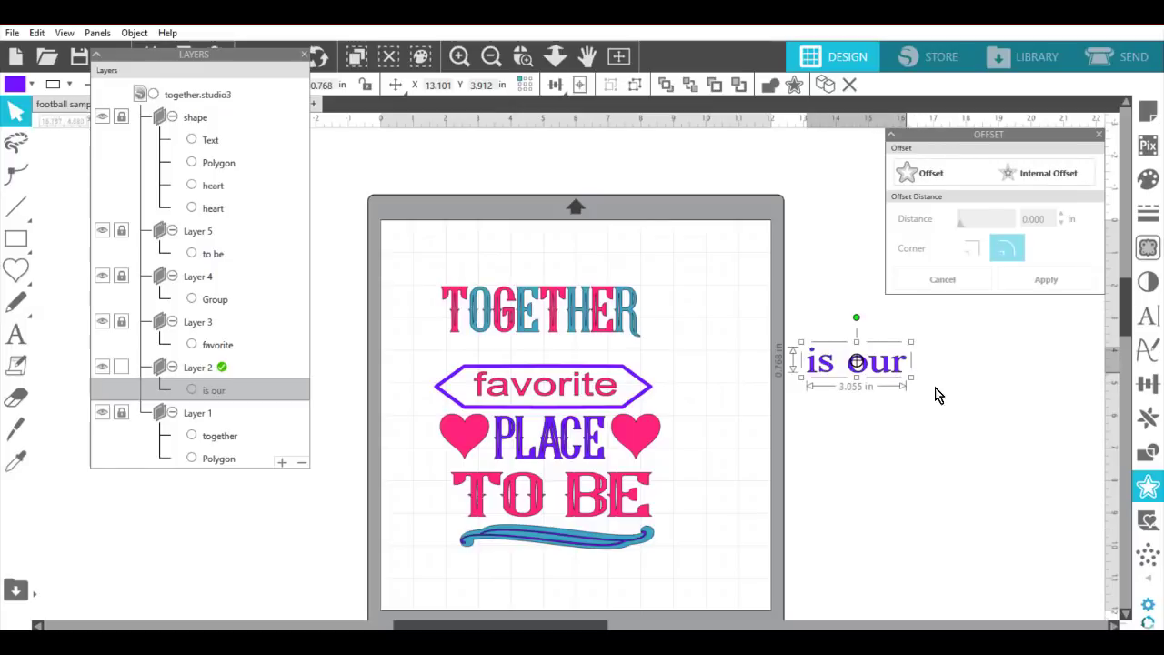
{"action": "left_click_drag", "start_coordinate": [935, 388], "coordinate": [954, 398]}
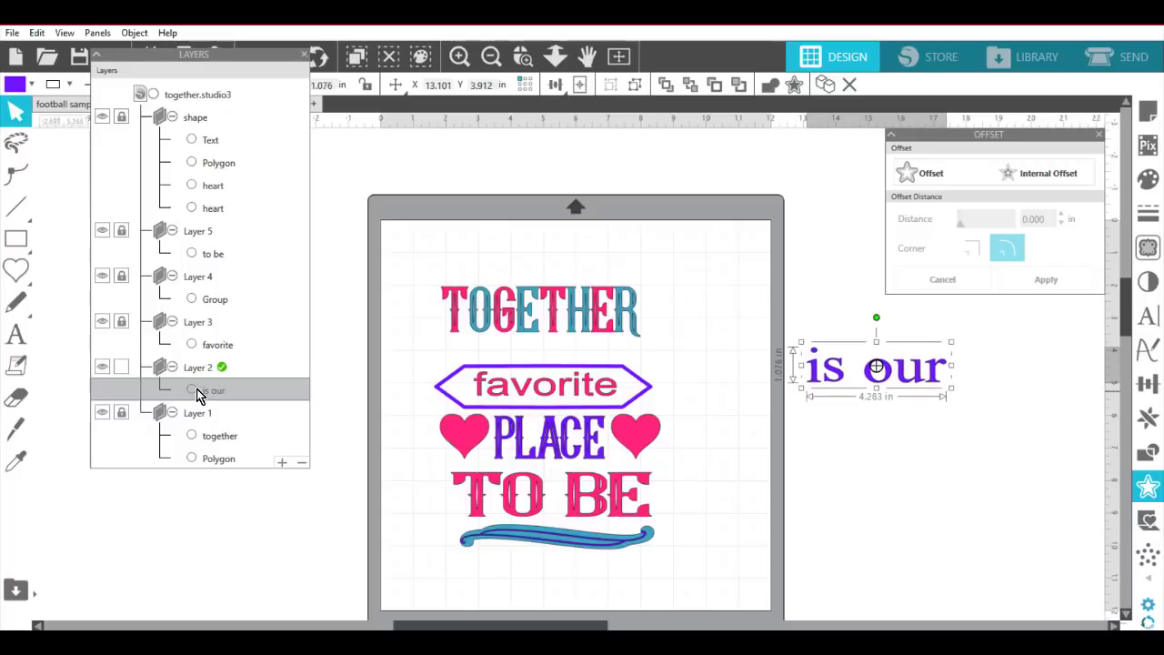
Add a new text "is our" on Layer 2 between "together" and the banner.
{"action": "left_click", "coordinate": [15, 334]}
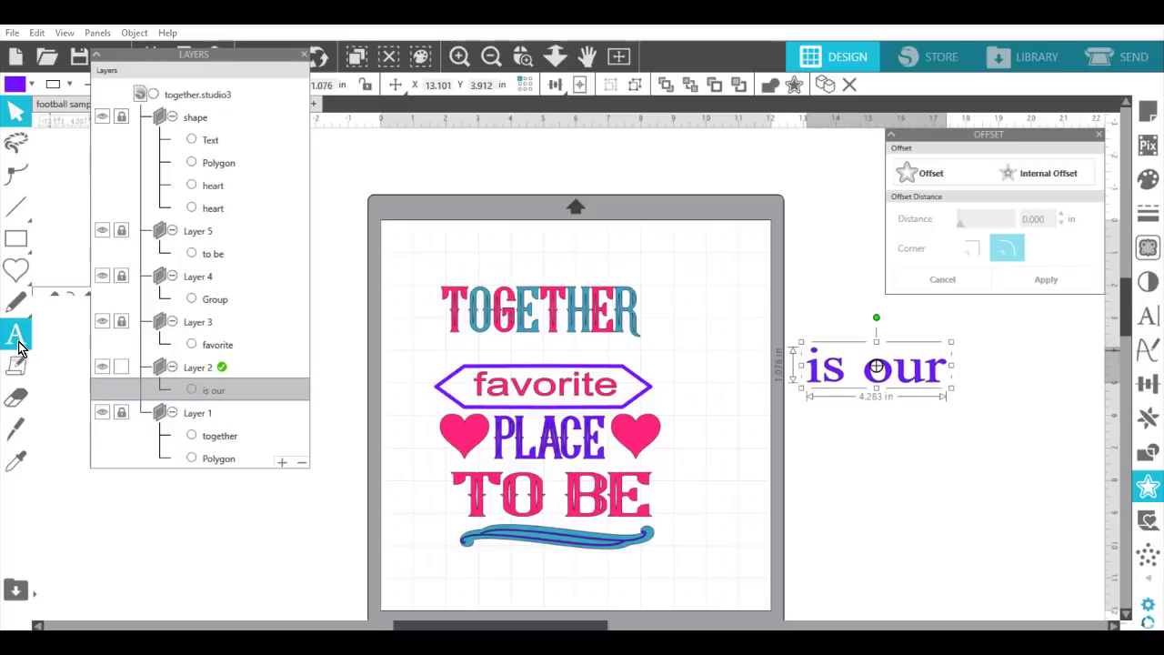
{"action": "left_click", "coordinate": [487, 342]}
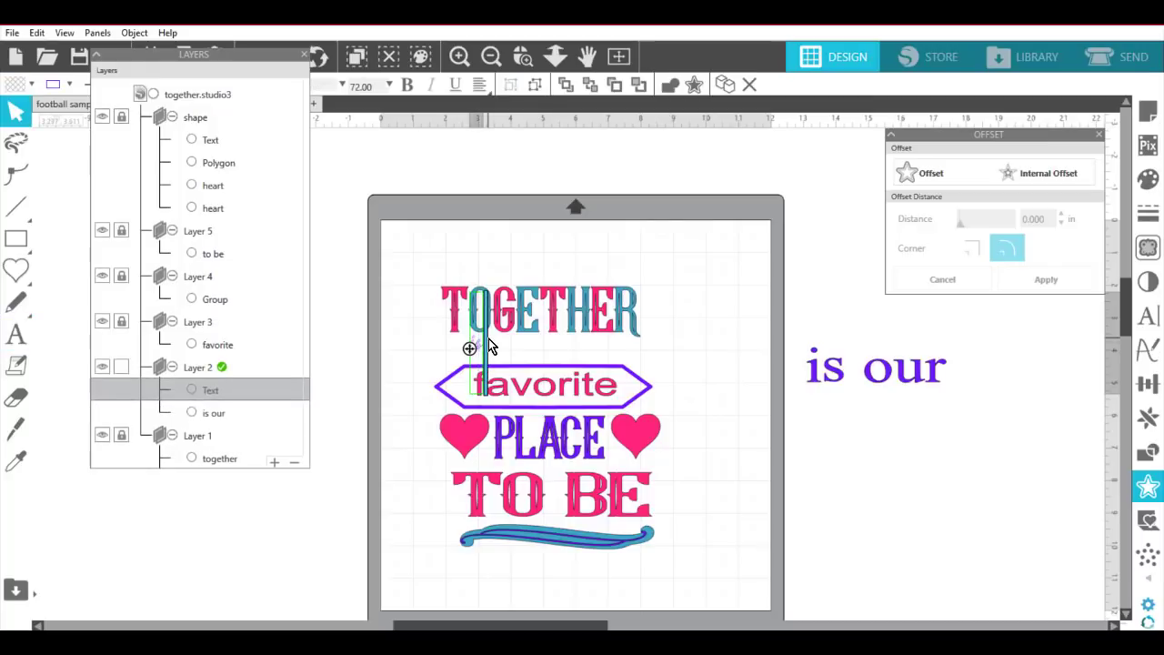
{"action": "type", "text": "is our"}
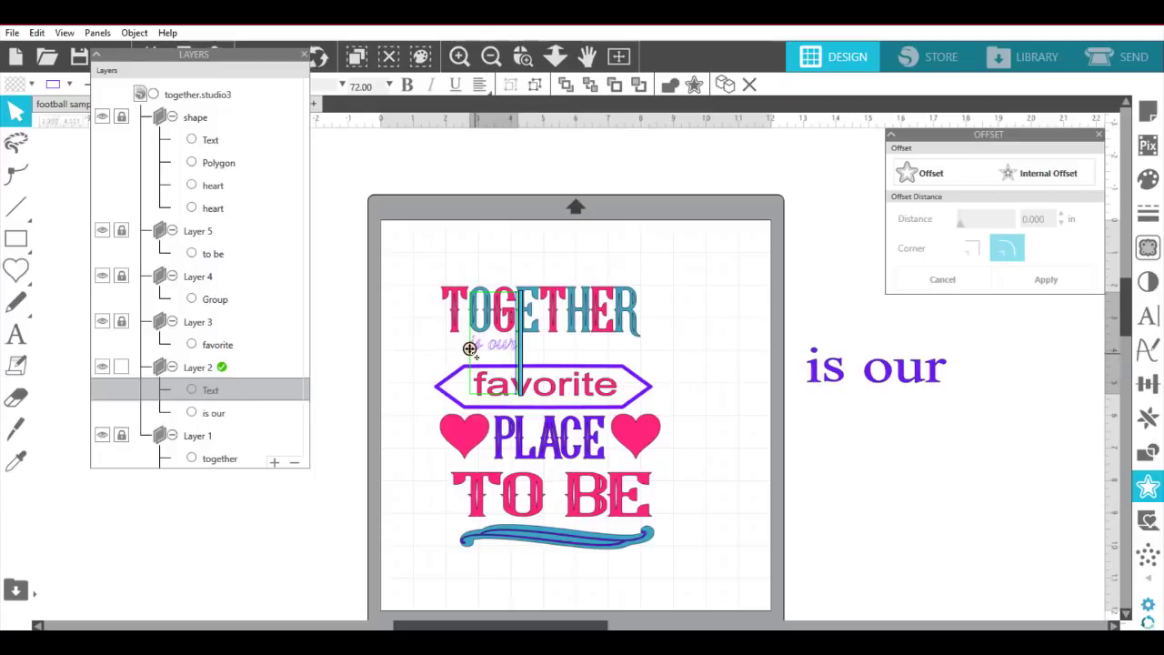
{"action": "left_click", "coordinate": [471, 359]}
{"action": "left_click", "coordinate": [506, 354]}
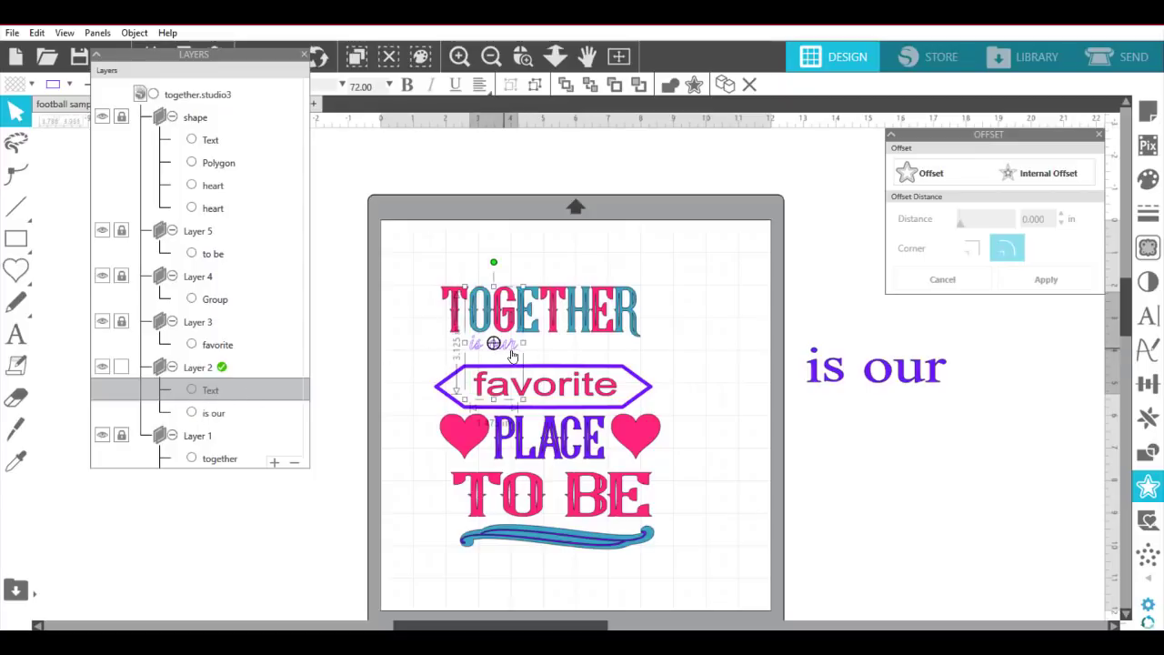
Stretch the new script "is our" wider and to about 4.6 in tall, and center it between "together" and the banner.
{"action": "left_click_drag", "start_coordinate": [524, 343], "coordinate": [609, 353]}
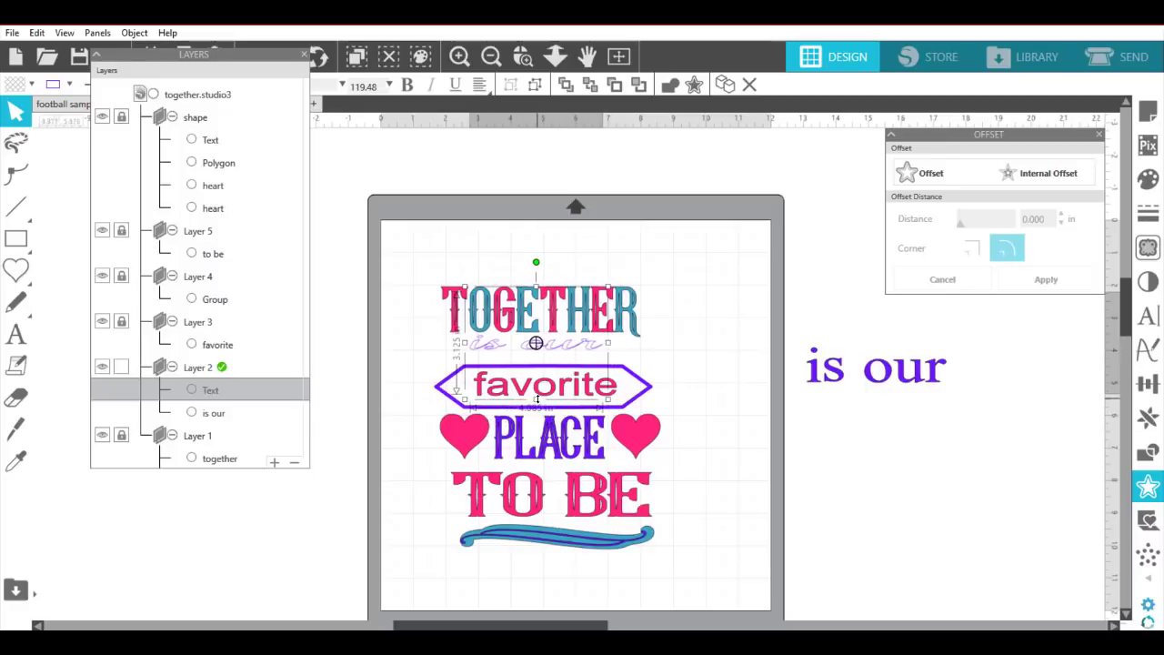
{"action": "left_click_drag", "start_coordinate": [537, 398], "coordinate": [554, 447]}
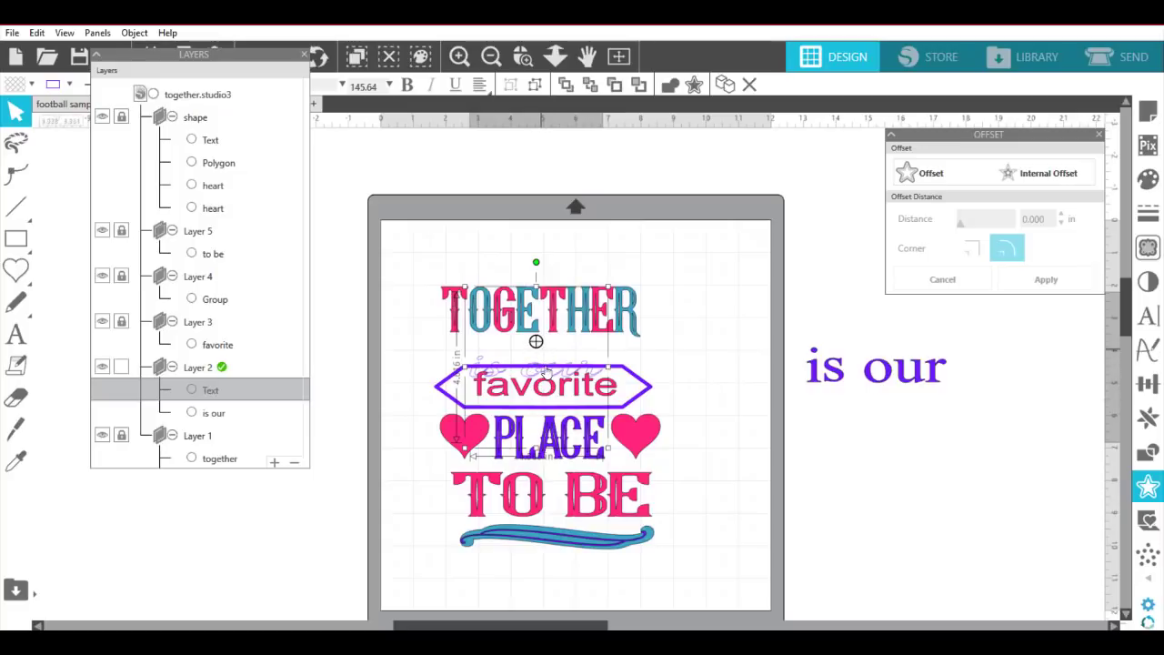
{"action": "left_click_drag", "start_coordinate": [545, 365], "coordinate": [556, 351]}
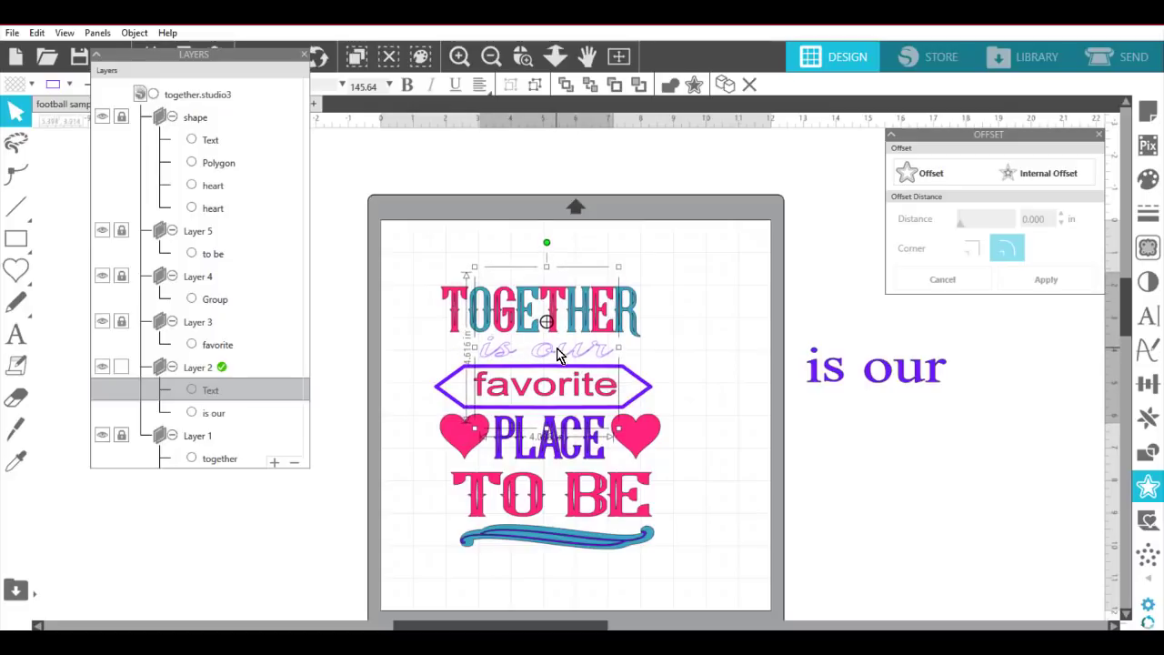
Fill the new script "is our" with blue.
{"action": "left_click", "coordinate": [31, 84]}
{"action": "left_click", "coordinate": [185, 112]}
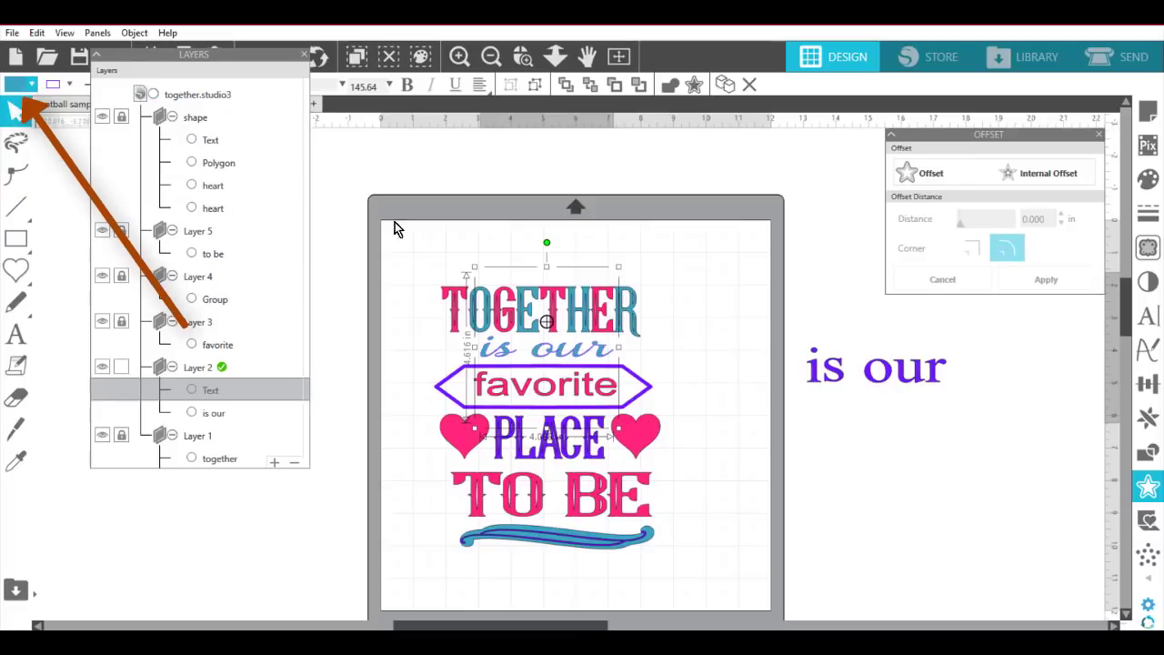
{"action": "left_click", "coordinate": [764, 318]}
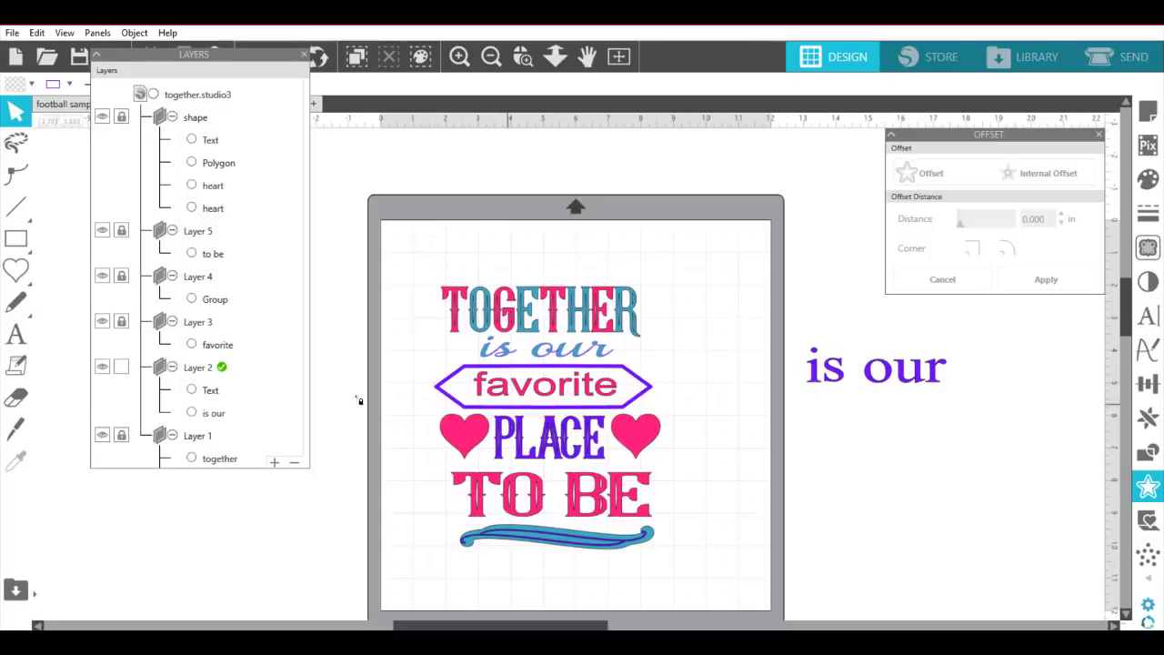
Lock Layer 2 and try to select and move the artwork on the locked layers.
{"action": "left_click", "coordinate": [122, 367]}
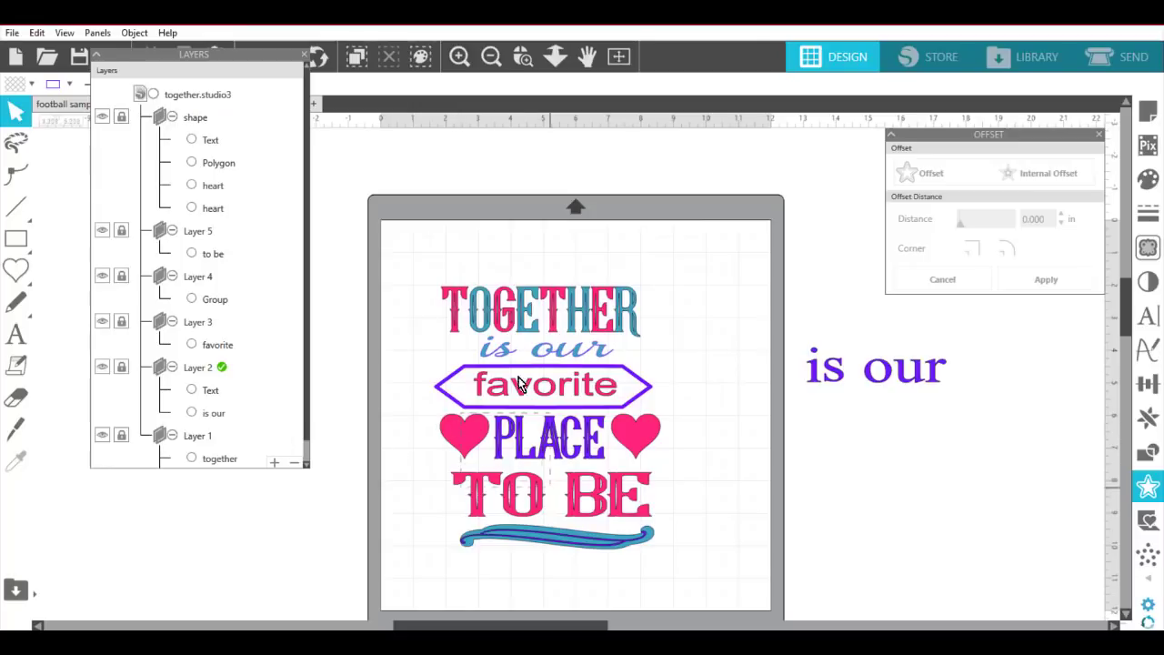
{"action": "left_click_drag", "start_coordinate": [632, 566], "coordinate": [644, 546]}
{"action": "right_click", "coordinate": [644, 241]}
{"action": "left_click", "coordinate": [587, 315]}
{"action": "left_click_drag", "start_coordinate": [438, 281], "coordinate": [649, 537]}
{"action": "left_click_drag", "start_coordinate": [583, 377], "coordinate": [418, 273]}
{"action": "left_click_drag", "start_coordinate": [492, 307], "coordinate": [680, 507]}
Unlock Layer 3 to nudge the word "favorite" slightly within the banner, and lock the layer again.
{"action": "left_click", "coordinate": [124, 323]}
{"action": "mouse_move", "coordinate": [496, 385]}
{"action": "left_mouse_down"}
{"action": "mouse_move", "coordinate": [512, 388]}
{"action": "mouse_move", "coordinate": [474, 386]}
{"action": "mouse_move", "coordinate": [492, 384]}
{"action": "left_mouse_up"}
{"action": "left_click", "coordinate": [384, 388]}
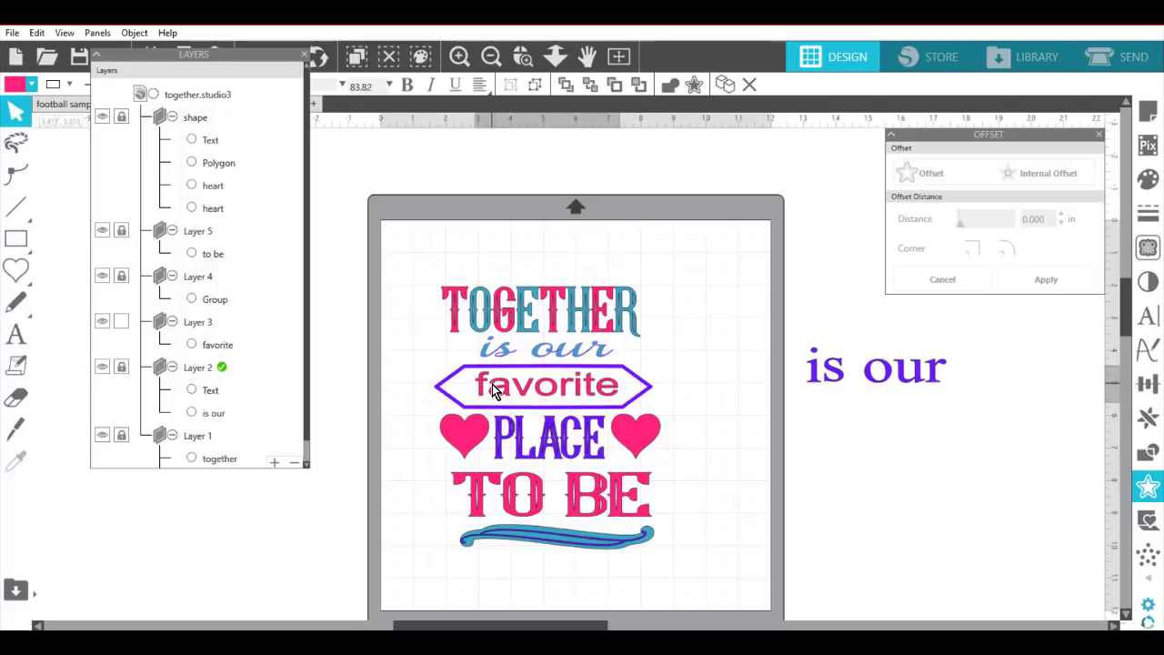
{"action": "left_click", "coordinate": [446, 394]}
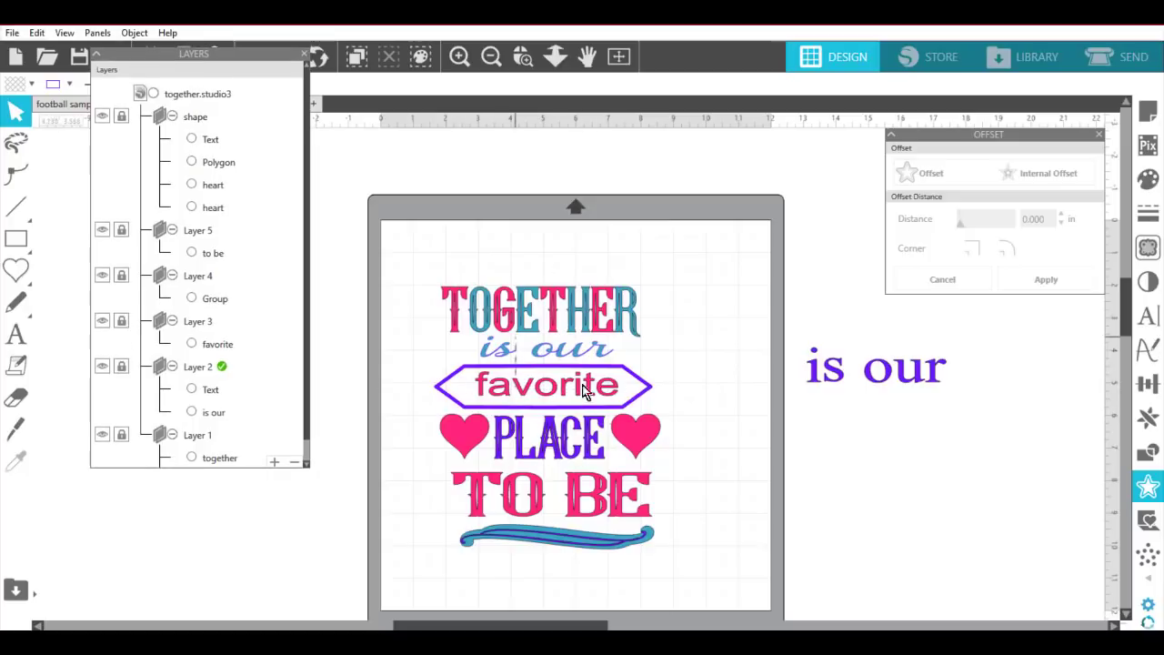
Move the Layers panel beside the design page and switch to the football sample document.
{"action": "left_click_drag", "start_coordinate": [224, 57], "coordinate": [931, 205]}
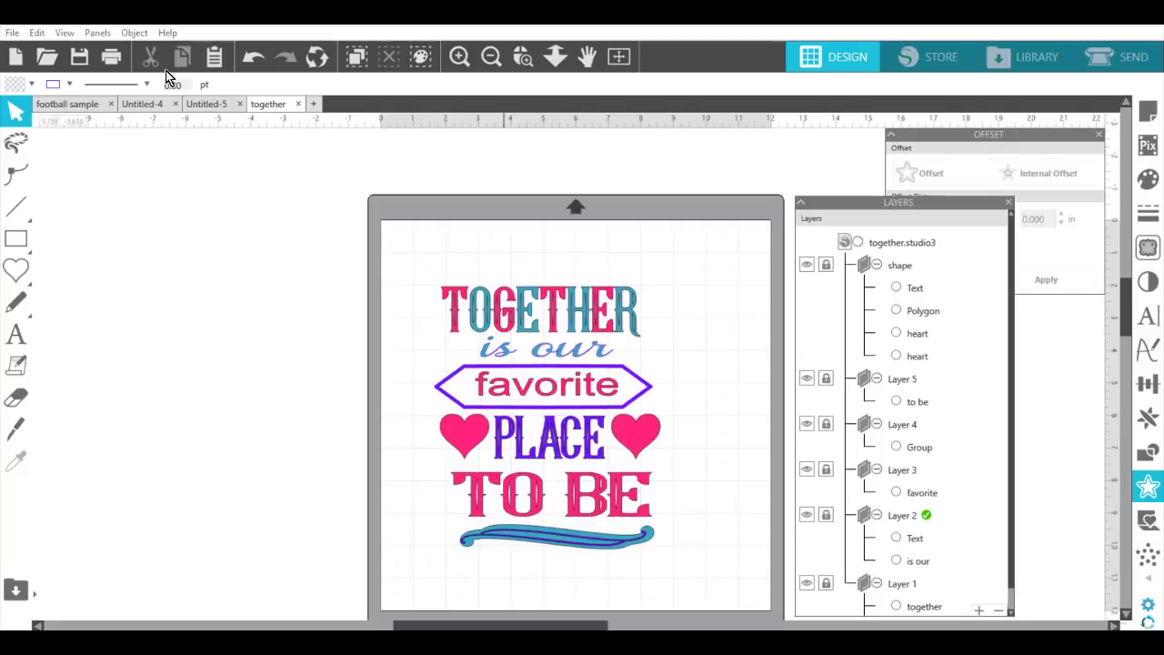
{"action": "left_click", "coordinate": [217, 106]}
{"action": "left_click", "coordinate": [68, 103]}
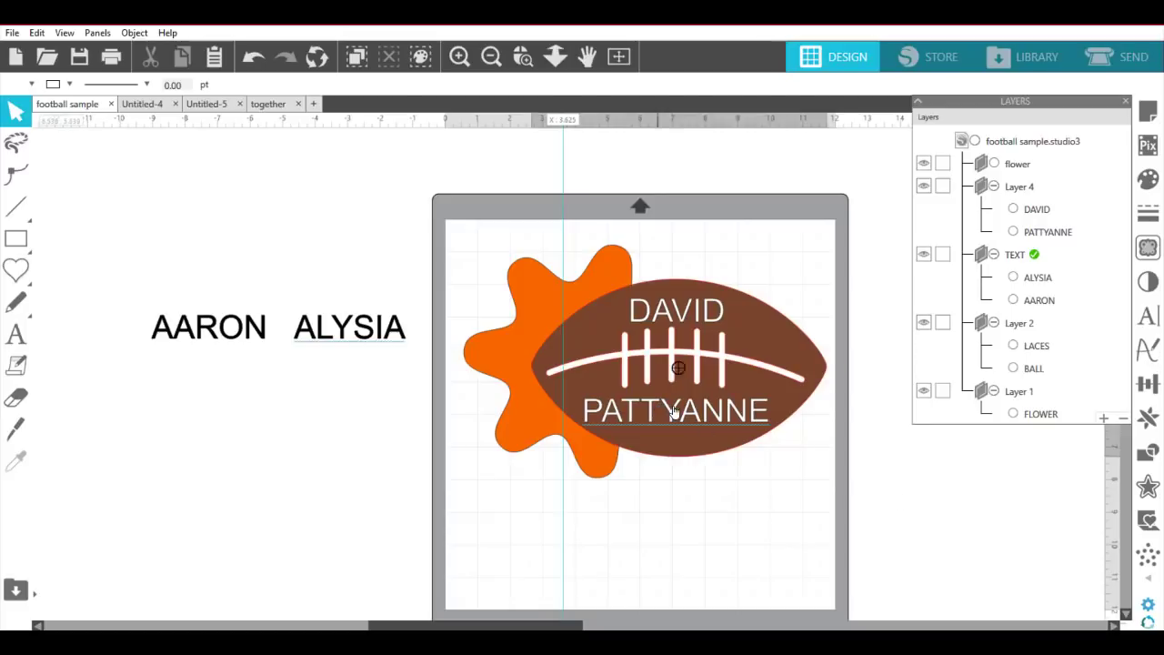
Reposition the brown ball shape behind the names and laces at about X 2.5 in, Y 1.8 in.
{"action": "mouse_move", "coordinate": [667, 408]}
{"action": "left_mouse_down"}
{"action": "mouse_move", "coordinate": [635, 413]}
{"action": "mouse_move", "coordinate": [644, 403]}
{"action": "mouse_move", "coordinate": [652, 417]}
{"action": "mouse_move", "coordinate": [668, 411]}
{"action": "mouse_move", "coordinate": [649, 419]}
{"action": "left_mouse_up"}
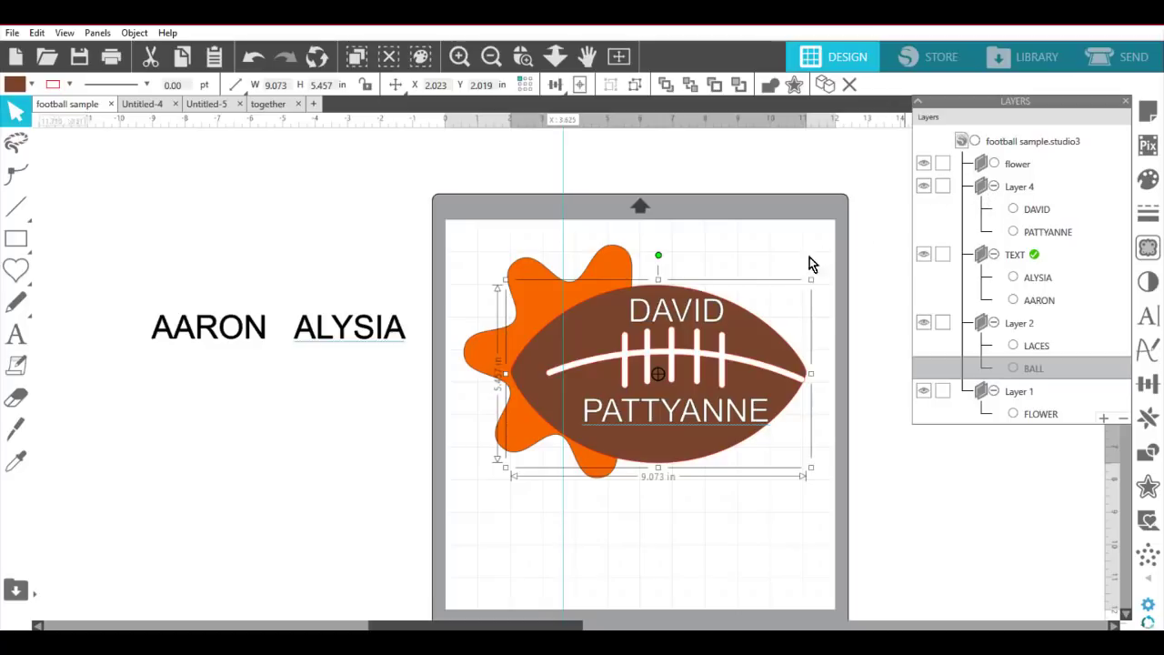
{"action": "left_click_drag", "start_coordinate": [754, 327], "coordinate": [770, 323]}
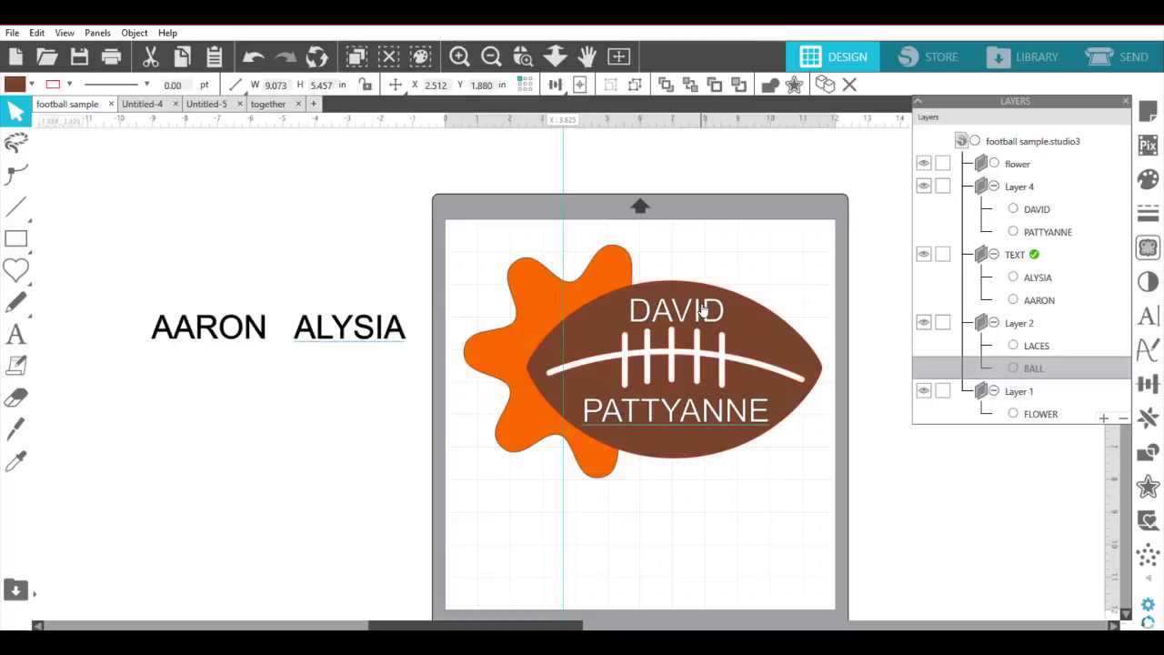
{"action": "mouse_move", "coordinate": [611, 324]}
{"action": "left_mouse_down"}
{"action": "mouse_move", "coordinate": [567, 326]}
{"action": "mouse_move", "coordinate": [609, 320]}
{"action": "left_mouse_up"}
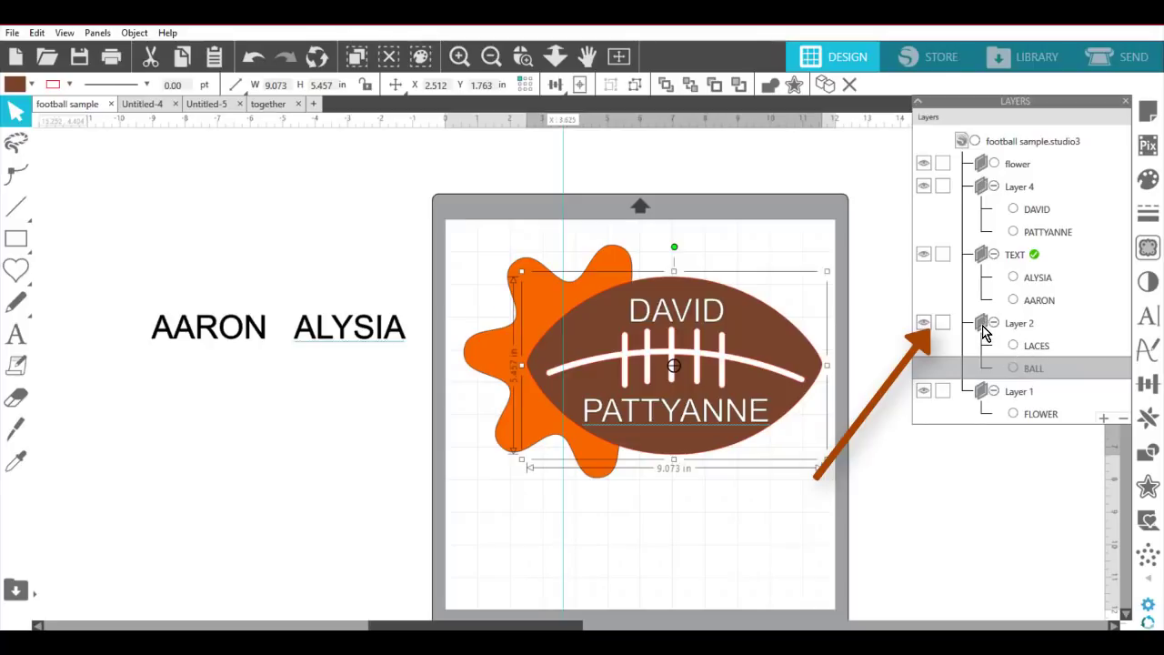
Lock Layer 2, which holds the ball and laces, and nudge the upper name on the football slightly.
{"action": "left_click", "coordinate": [944, 325]}
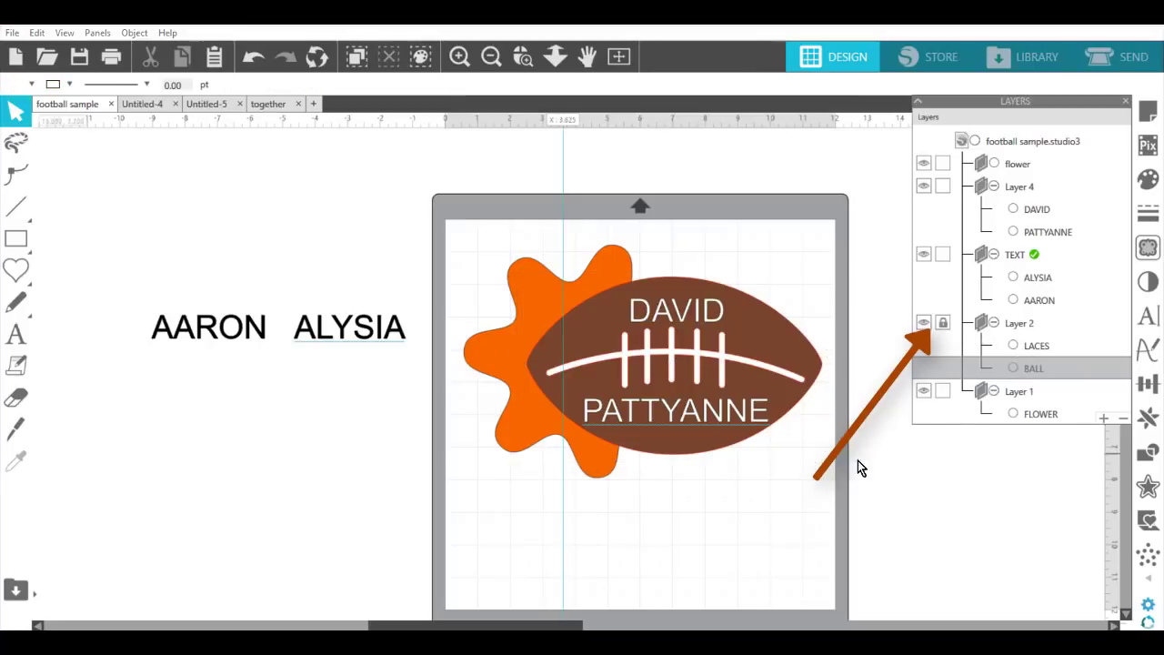
{"action": "left_click", "coordinate": [695, 330]}
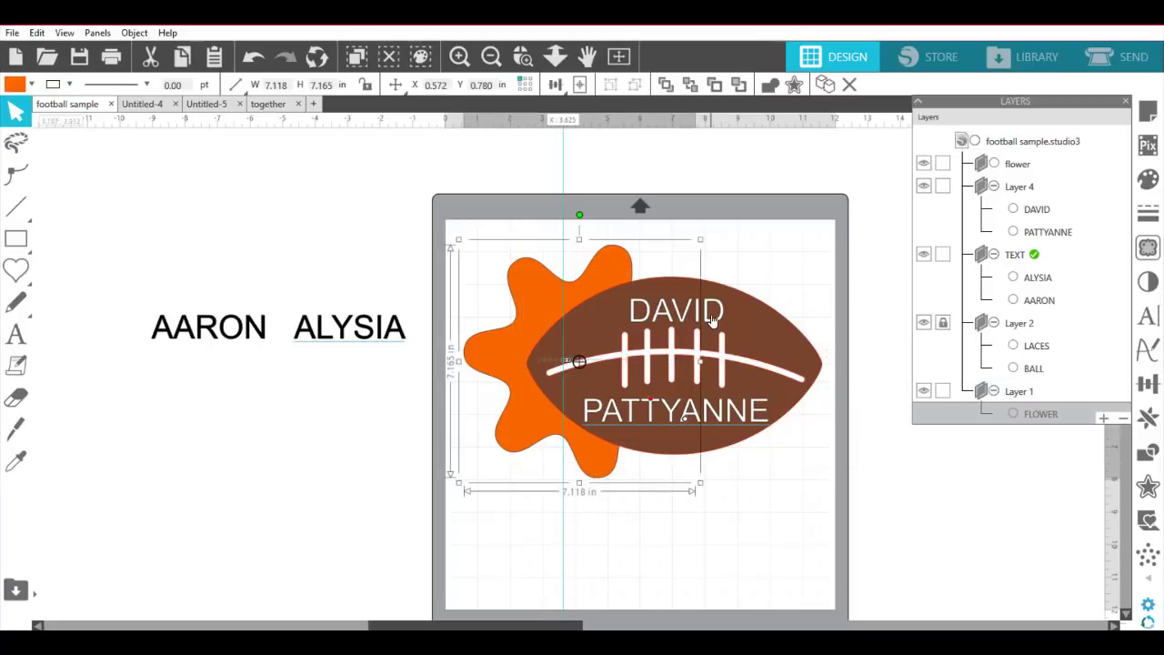
{"action": "mouse_move", "coordinate": [712, 319]}
{"action": "left_mouse_down"}
{"action": "mouse_move", "coordinate": [735, 318]}
{"action": "mouse_move", "coordinate": [698, 319]}
{"action": "mouse_move", "coordinate": [721, 314]}
{"action": "mouse_move", "coordinate": [714, 321]}
{"action": "left_mouse_up"}
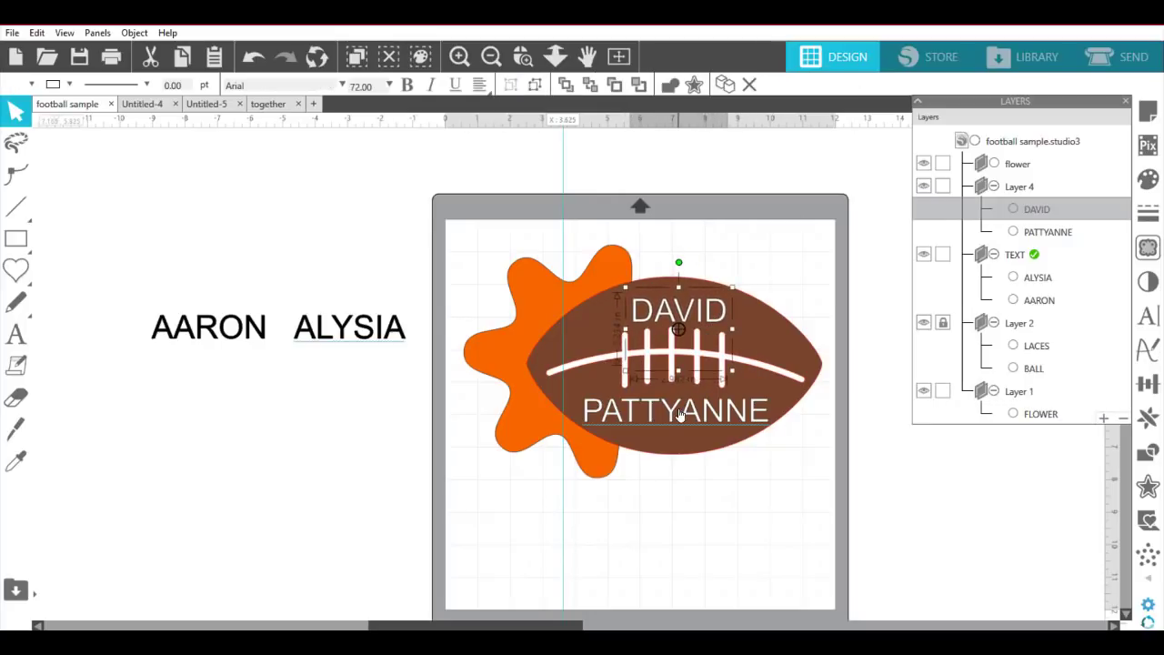
Move the lower name up closer to the laces and reposition the orange flower at about X 0.36 in, Y 0.83 in.
{"action": "left_click_drag", "start_coordinate": [680, 414], "coordinate": [728, 408]}
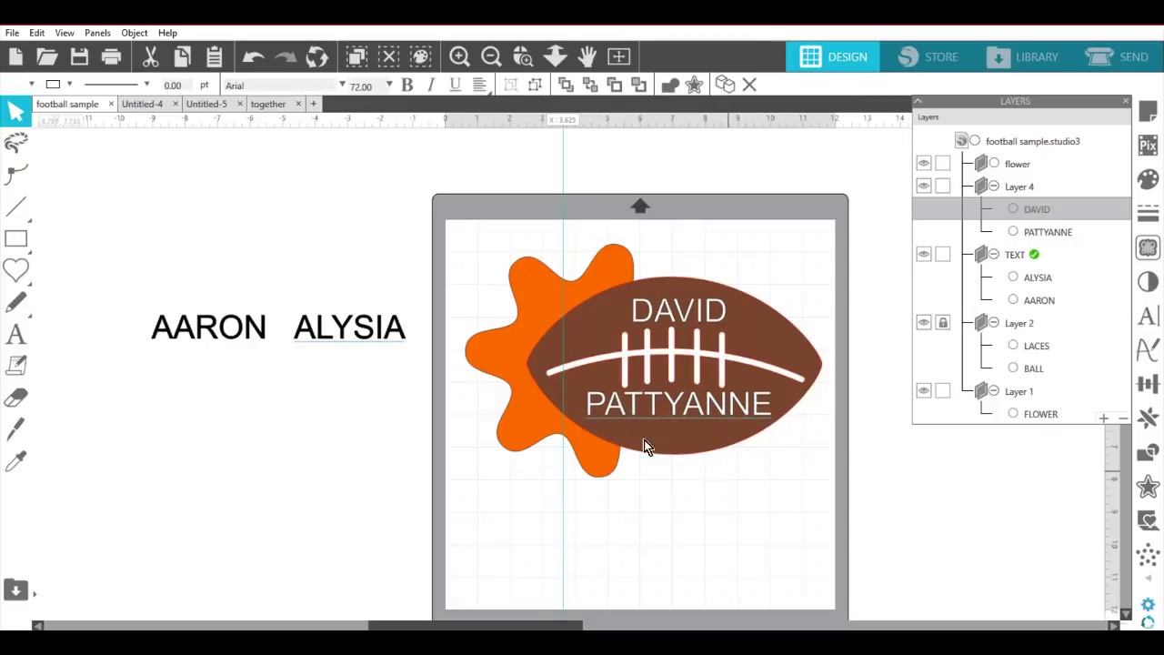
{"action": "left_click_drag", "start_coordinate": [513, 364], "coordinate": [504, 367]}
{"action": "left_click", "coordinate": [624, 489]}
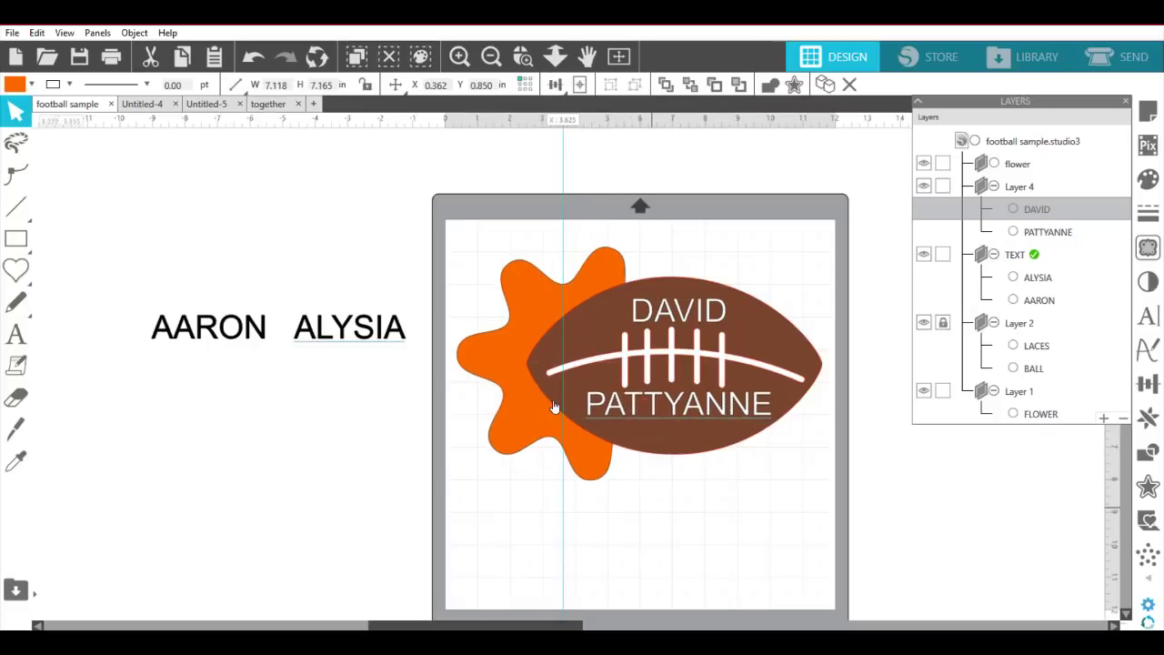
{"action": "left_click", "coordinate": [516, 355]}
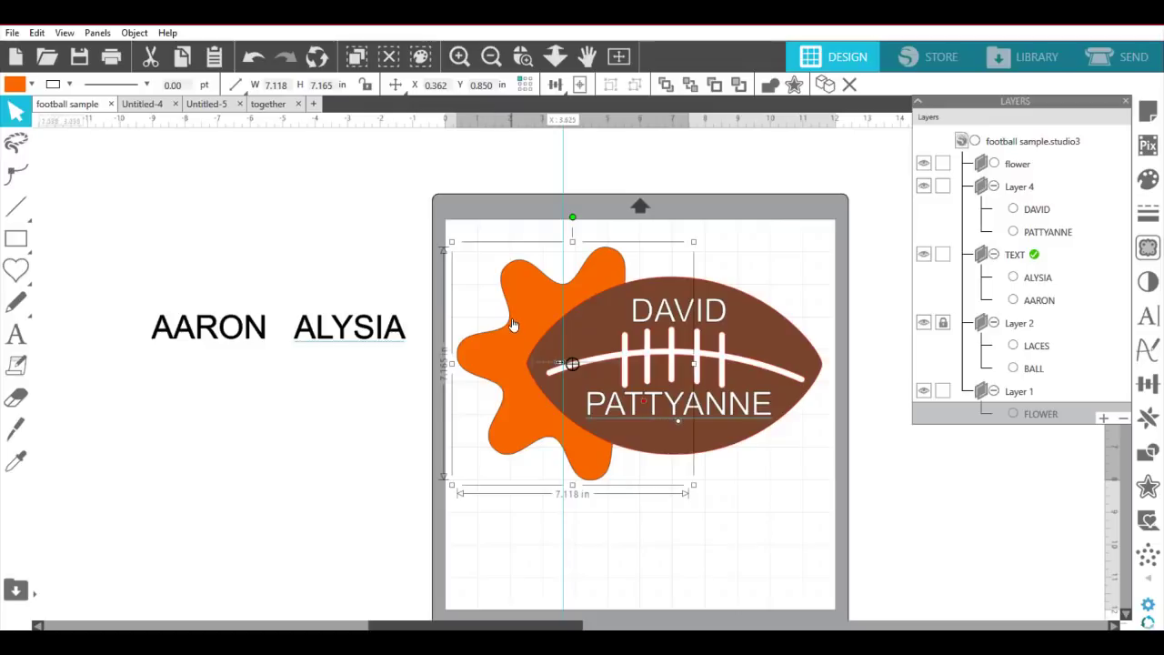
{"action": "left_click_drag", "start_coordinate": [513, 325], "coordinate": [515, 323]}
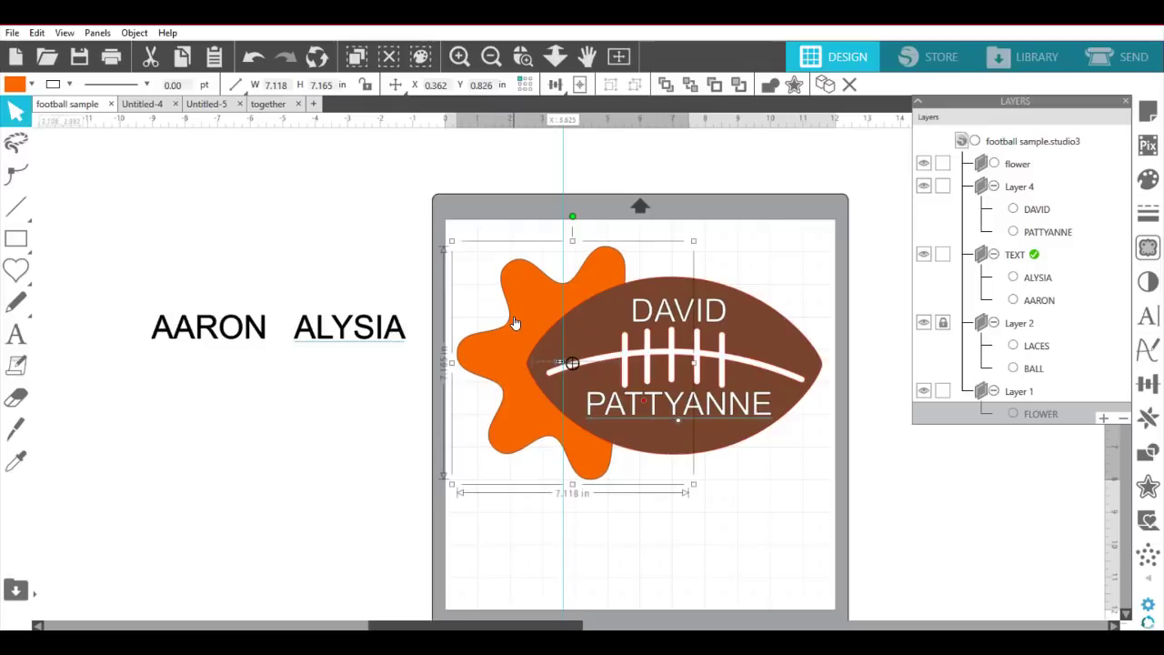
Duplicate the orange flower and place the copy behind the football's opposite end at about X 6.26 in, Y 0.52 in.
{"action": "key", "text": "i"}
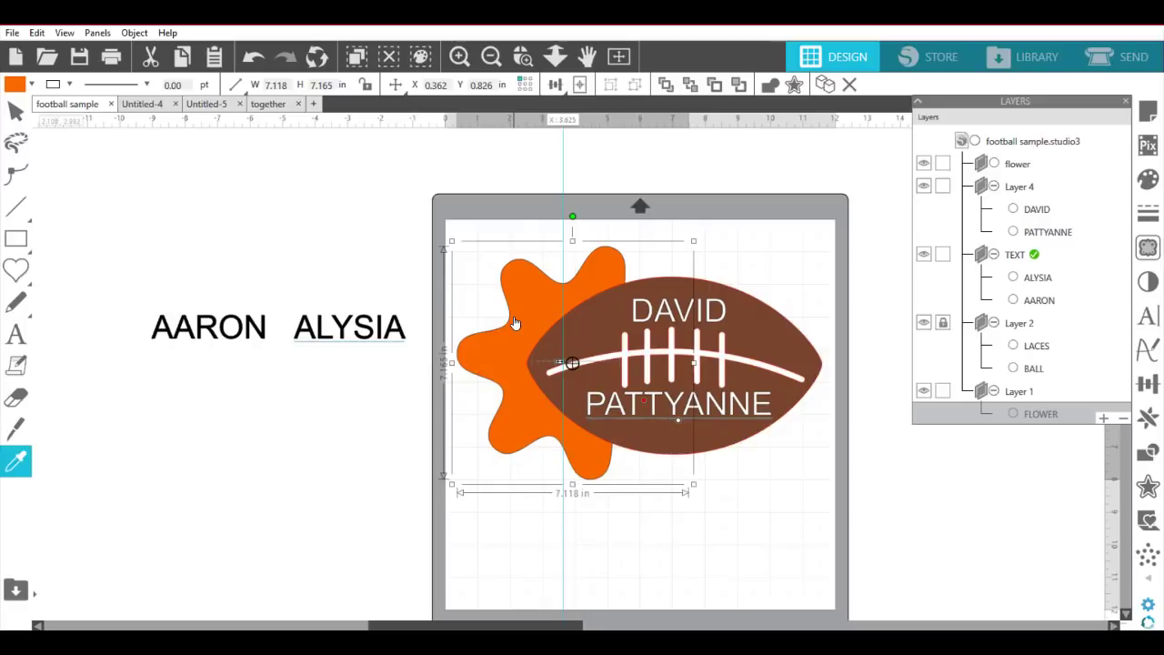
{"action": "key", "text": "ctrl+d"}
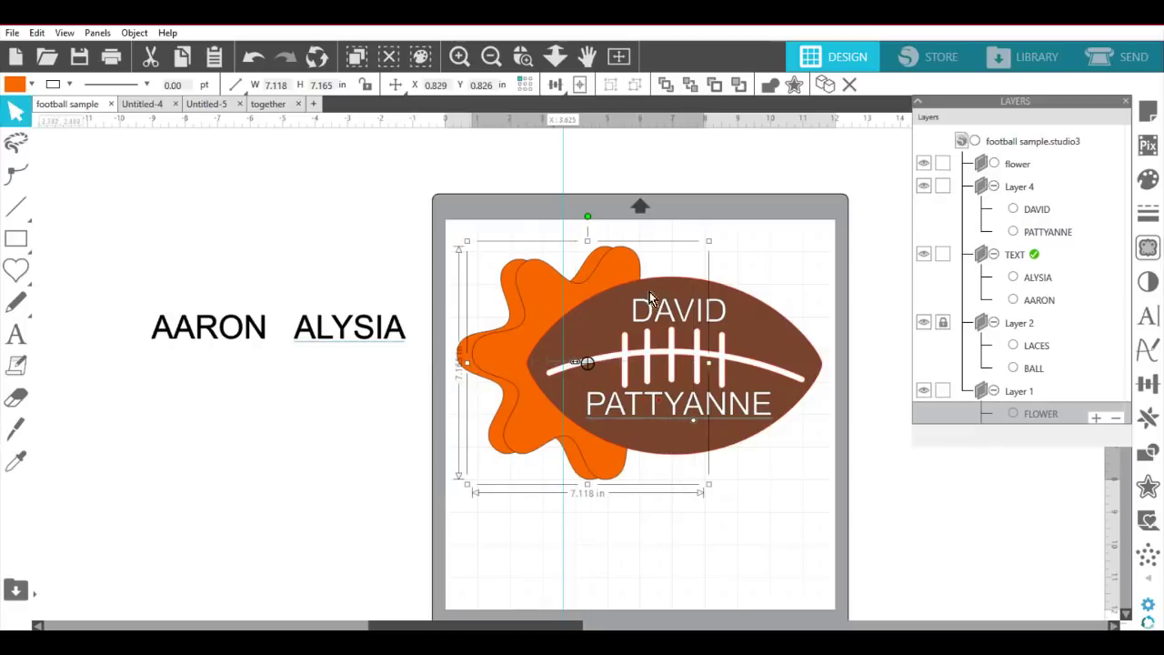
{"action": "left_click_drag", "start_coordinate": [649, 291], "coordinate": [731, 290]}
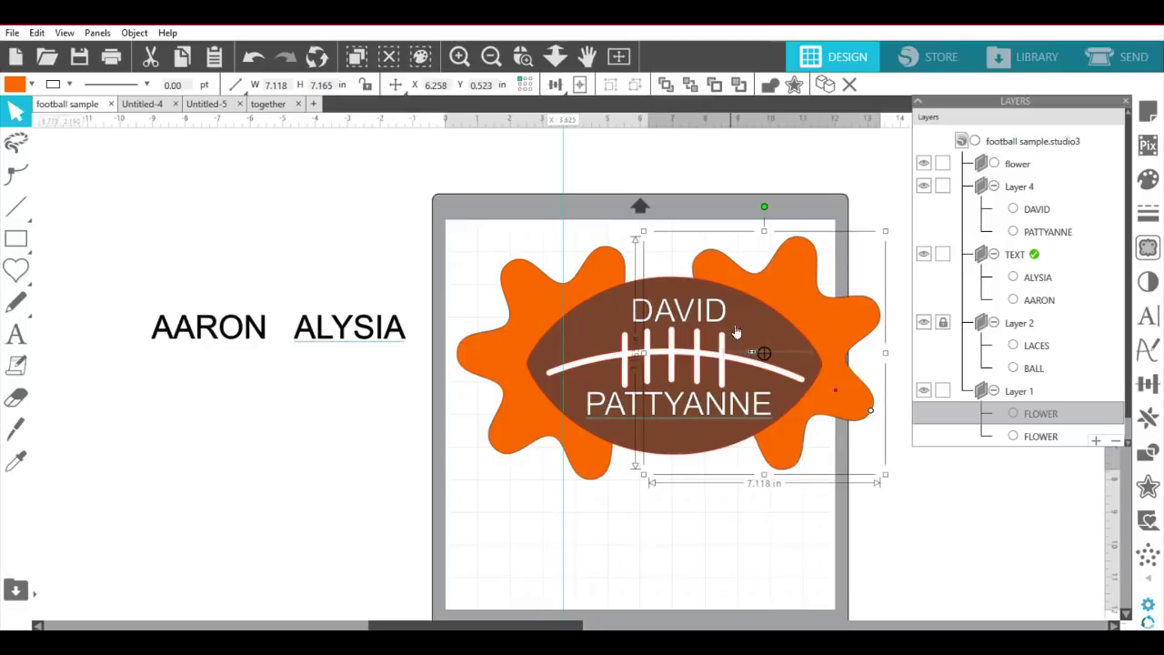
{"action": "left_click", "coordinate": [585, 531]}
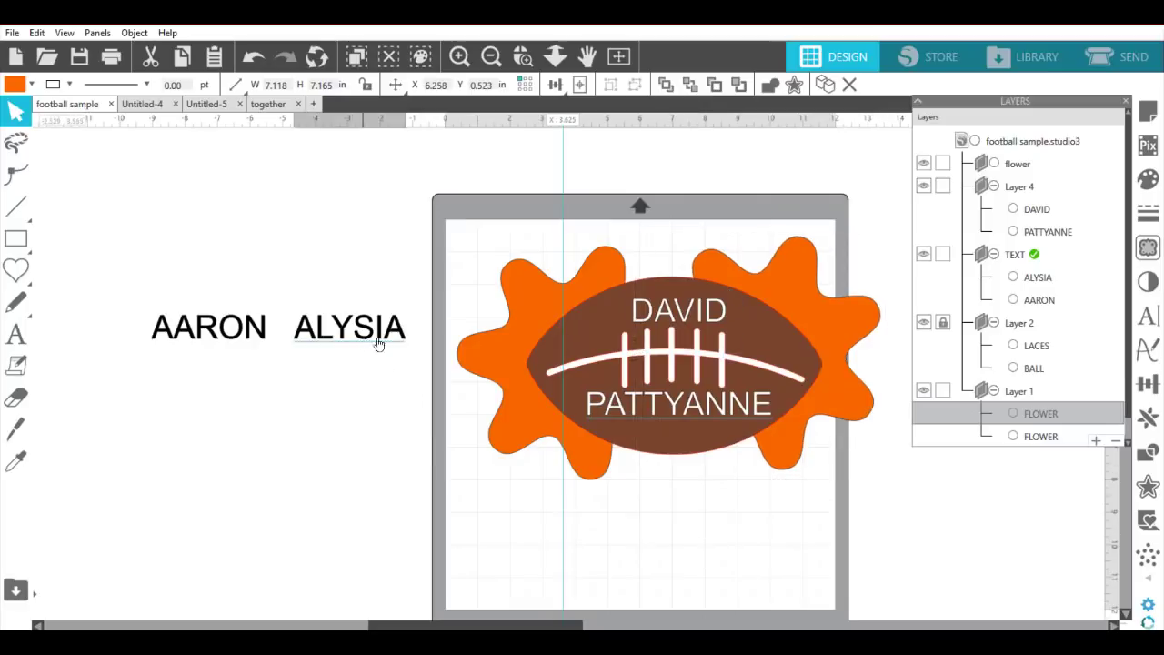
Move the underlined black name onto the copied flower and rotate it to follow the football's upper right edge.
{"action": "left_click_drag", "start_coordinate": [379, 337], "coordinate": [790, 309]}
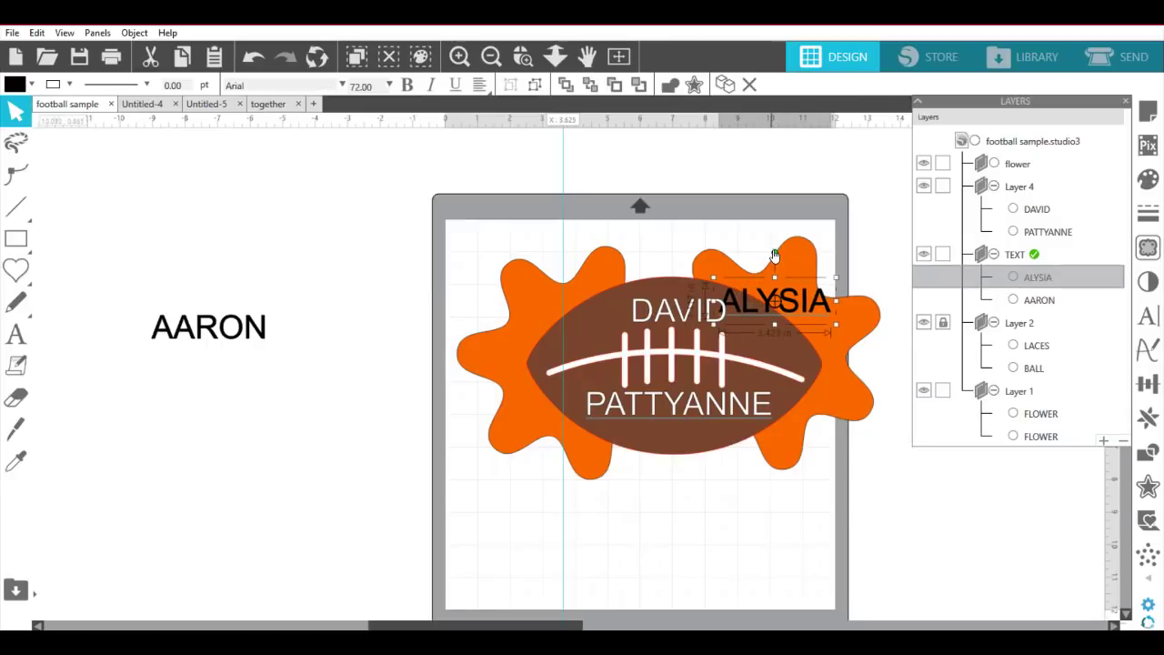
{"action": "left_click_drag", "start_coordinate": [773, 251], "coordinate": [800, 260]}
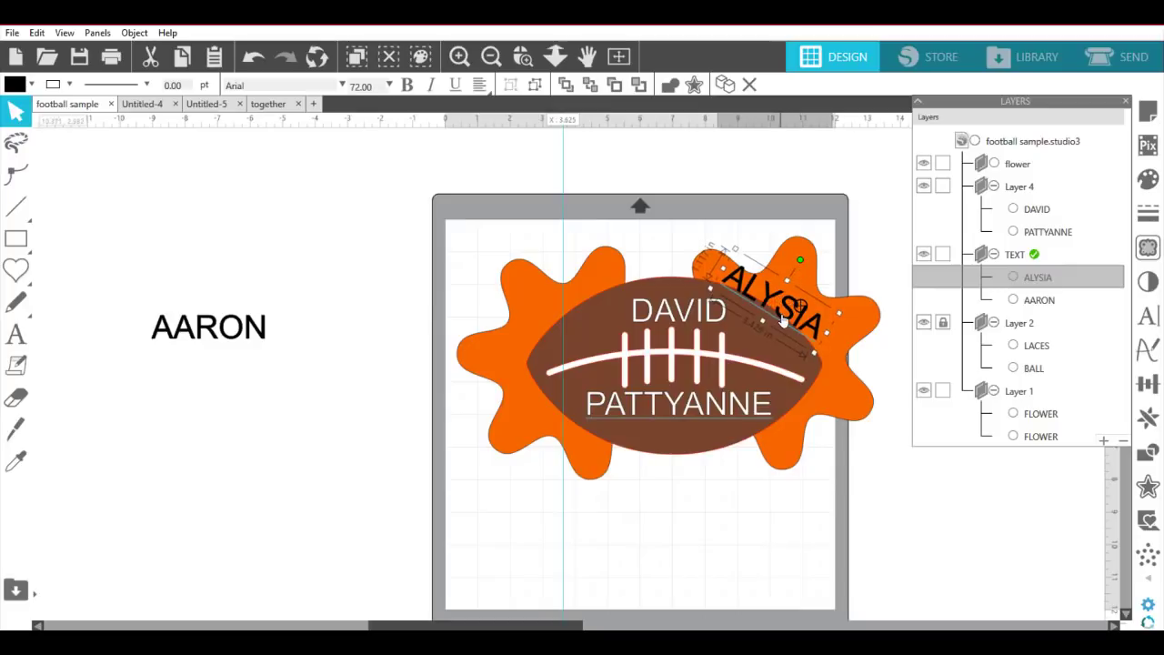
{"action": "left_click", "coordinate": [795, 313]}
{"action": "mouse_move", "coordinate": [795, 313]}
{"action": "left_mouse_down"}
{"action": "mouse_move", "coordinate": [784, 315]}
{"action": "mouse_move", "coordinate": [796, 300]}
{"action": "mouse_move", "coordinate": [816, 316]}
{"action": "left_mouse_up"}
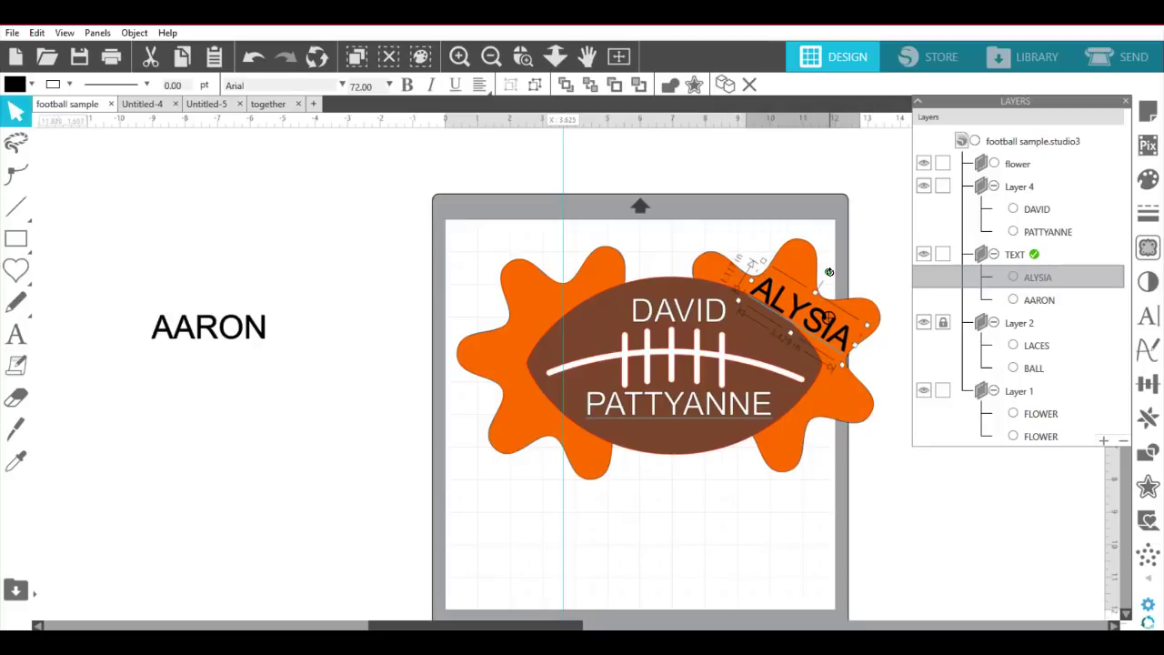
{"action": "left_click_drag", "start_coordinate": [829, 271], "coordinate": [835, 278]}
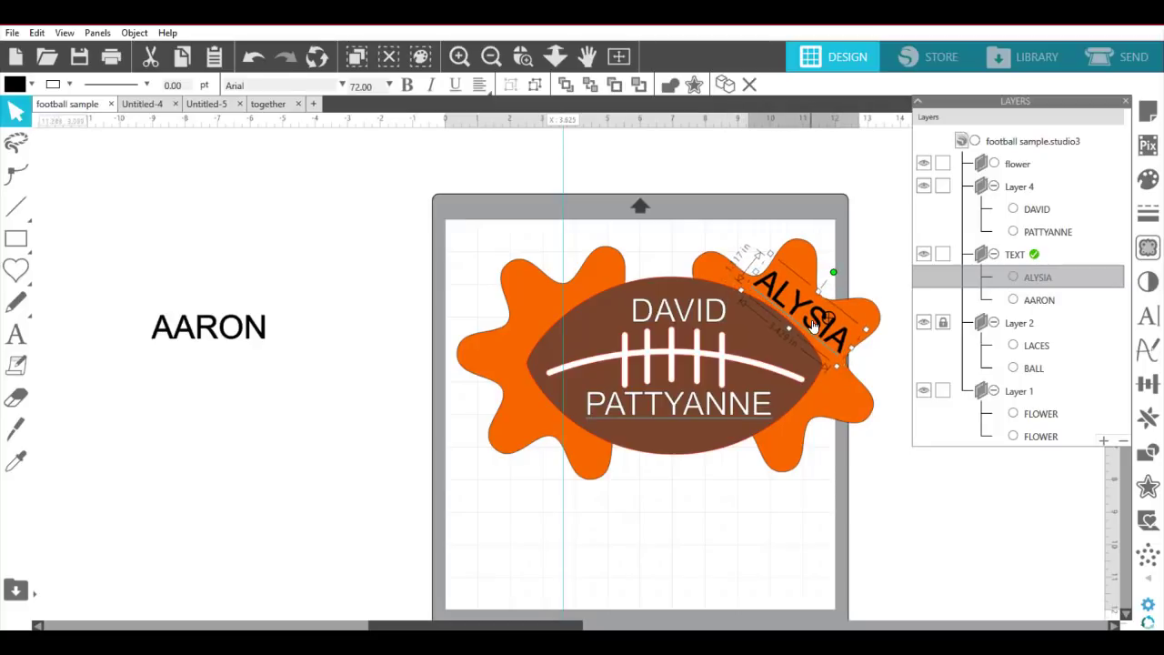
{"action": "mouse_move", "coordinate": [813, 325]}
{"action": "left_mouse_down"}
{"action": "mouse_move", "coordinate": [822, 330]}
{"action": "mouse_move", "coordinate": [808, 313]}
{"action": "left_mouse_up"}
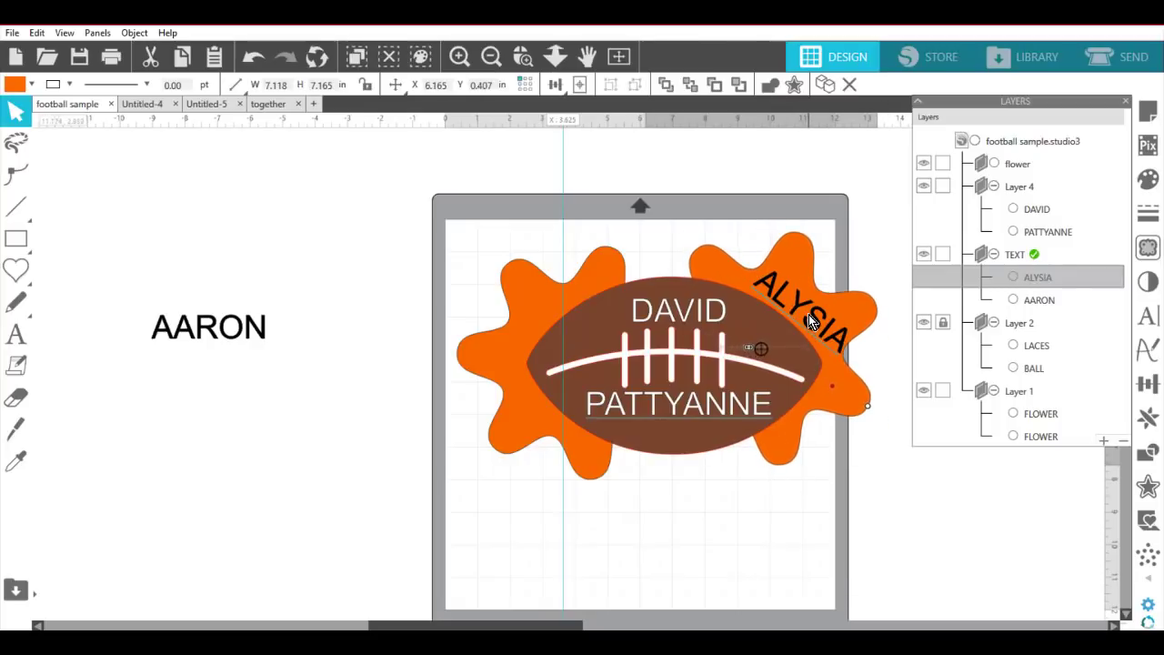
Reposition the copied flower at about X 6.47 in, Y 0.55 in, and lock Layer 1.
{"action": "left_click", "coordinate": [896, 311]}
{"action": "left_click", "coordinate": [847, 395]}
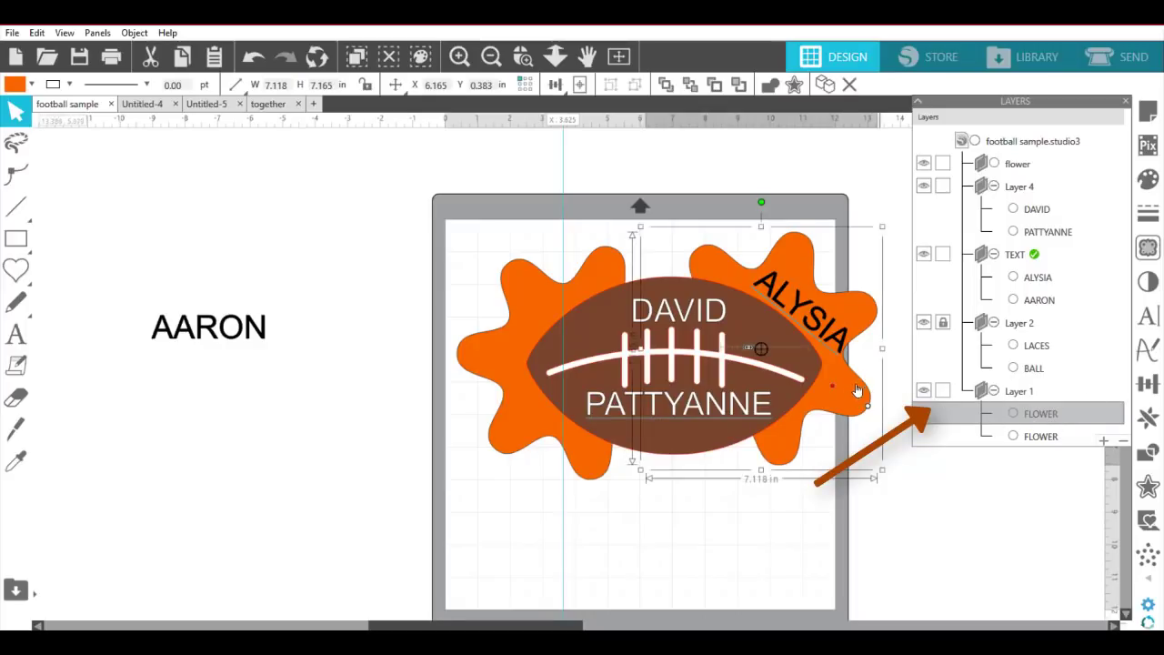
{"action": "left_click_drag", "start_coordinate": [851, 395], "coordinate": [862, 401]}
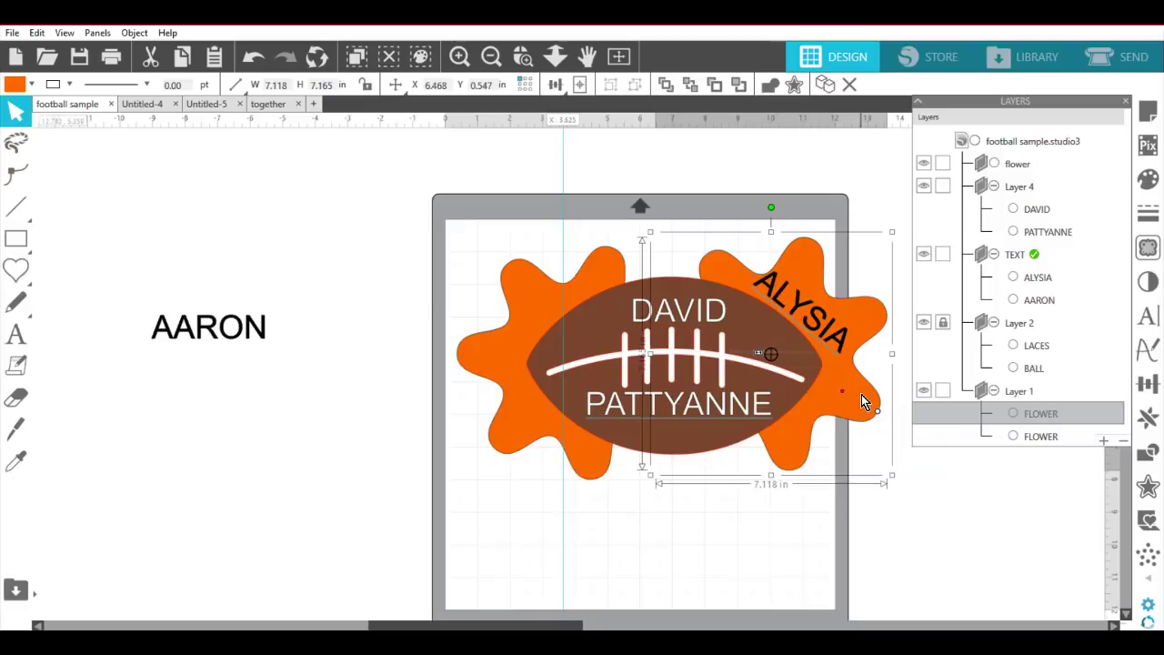
{"action": "left_click", "coordinate": [942, 391]}
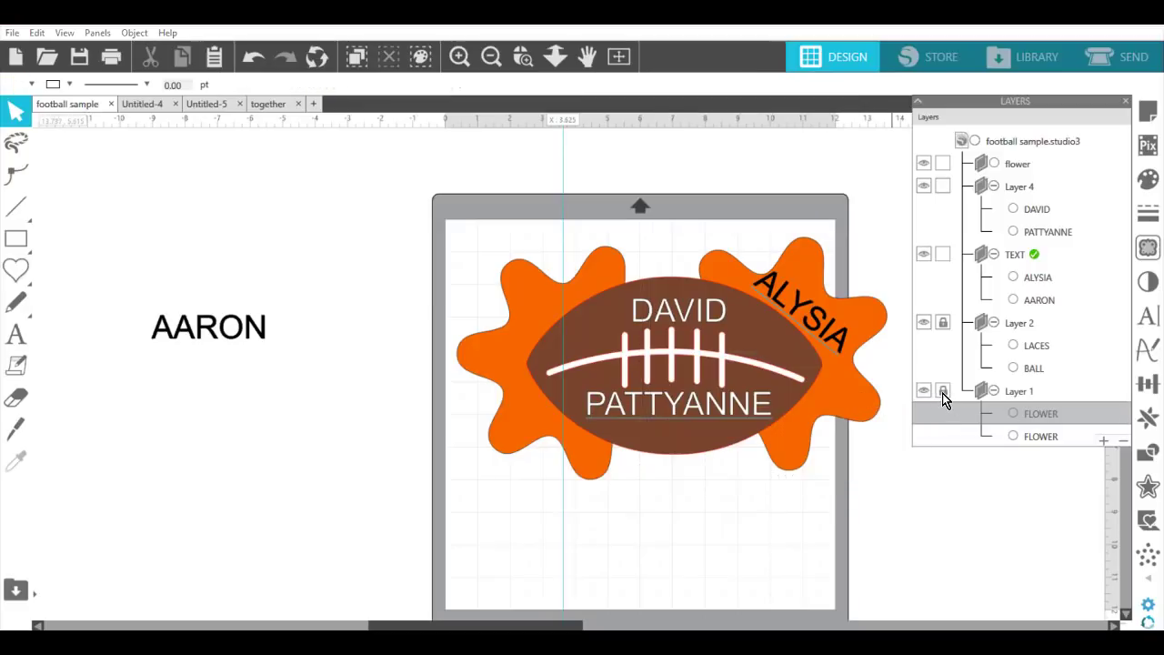
Shift the black name on the copied flower back and forth to fit it along the football's edge.
{"action": "left_click", "coordinate": [841, 344]}
{"action": "mouse_move", "coordinate": [841, 344]}
{"action": "left_mouse_down"}
{"action": "mouse_move", "coordinate": [845, 355]}
{"action": "mouse_move", "coordinate": [898, 268]}
{"action": "mouse_move", "coordinate": [823, 311]}
{"action": "mouse_move", "coordinate": [835, 331]}
{"action": "left_mouse_up"}
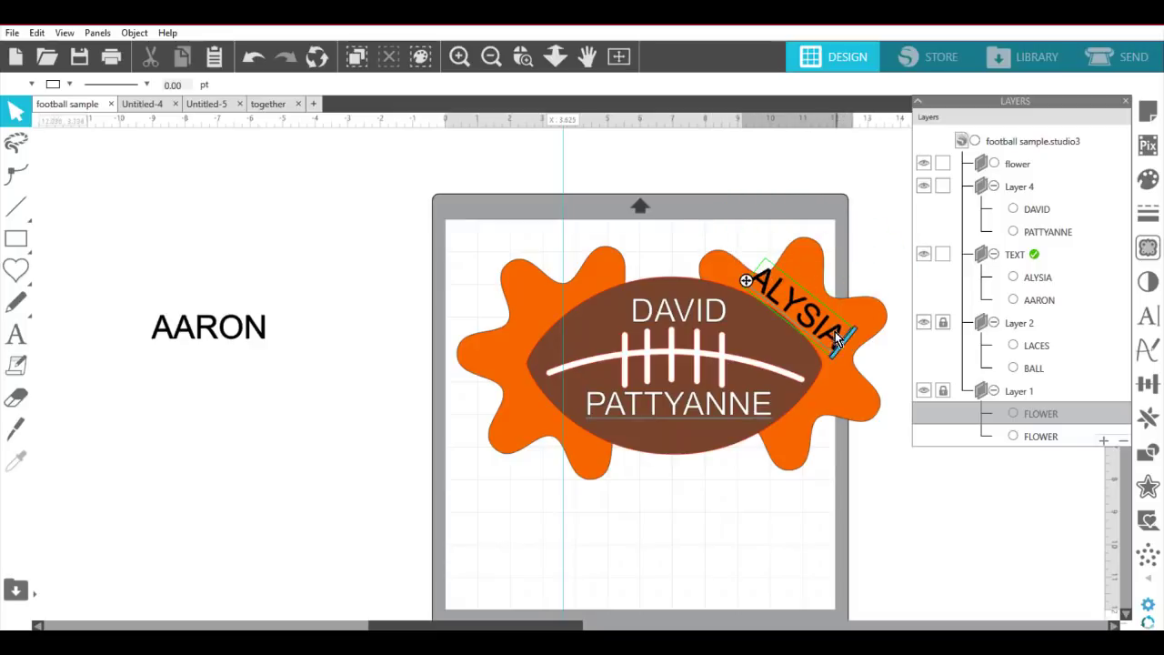
{"action": "left_click", "coordinate": [876, 398]}
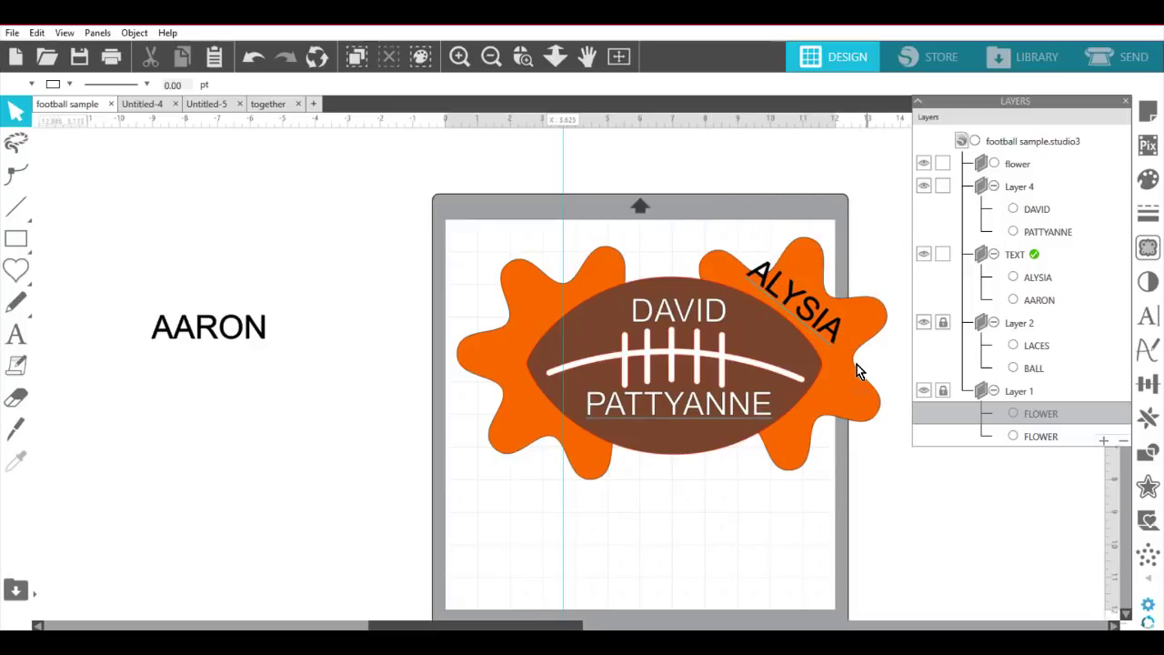
{"action": "left_click_drag", "start_coordinate": [831, 326], "coordinate": [848, 342]}
{"action": "left_click", "coordinate": [881, 377]}
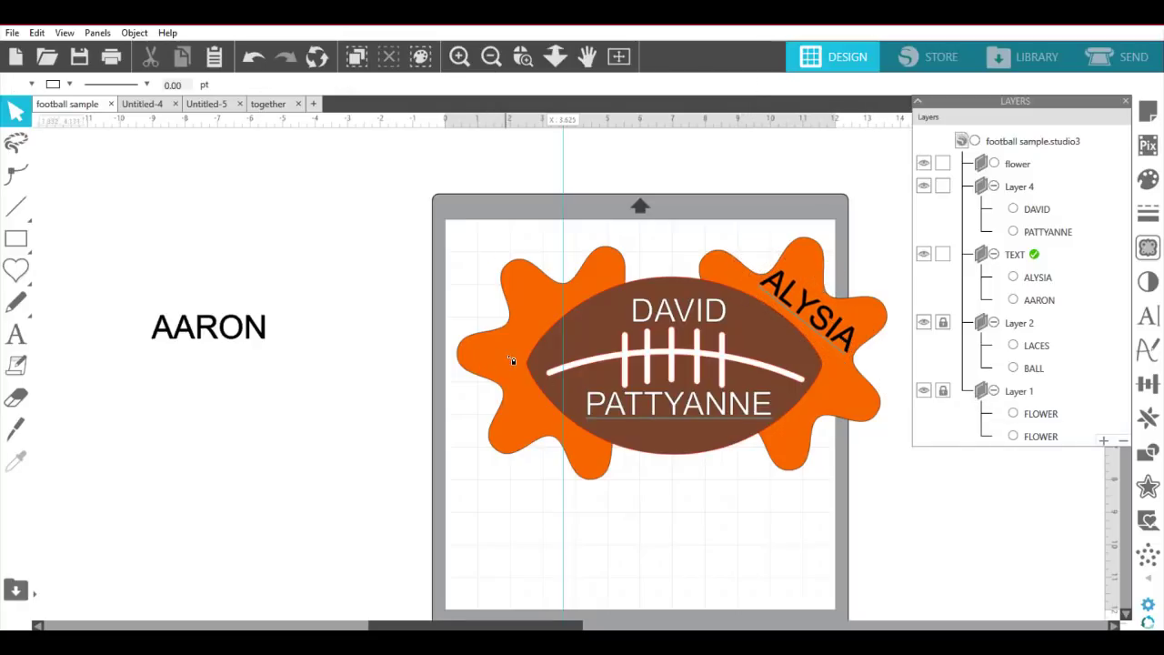
Place the remaining black name on the original flower, rotated along the football's edge, and shrink it to about 66 pt.
{"action": "left_click_drag", "start_coordinate": [259, 330], "coordinate": [523, 315]}
{"action": "left_click_drag", "start_coordinate": [484, 266], "coordinate": [427, 296]}
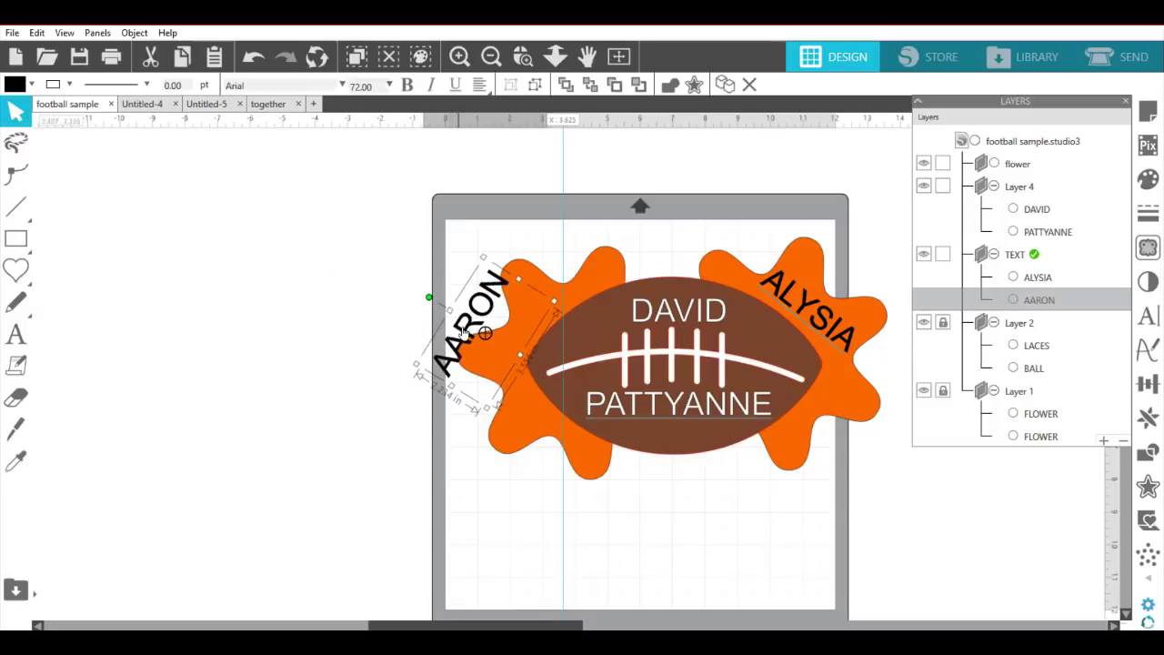
{"action": "left_click_drag", "start_coordinate": [464, 333], "coordinate": [521, 337]}
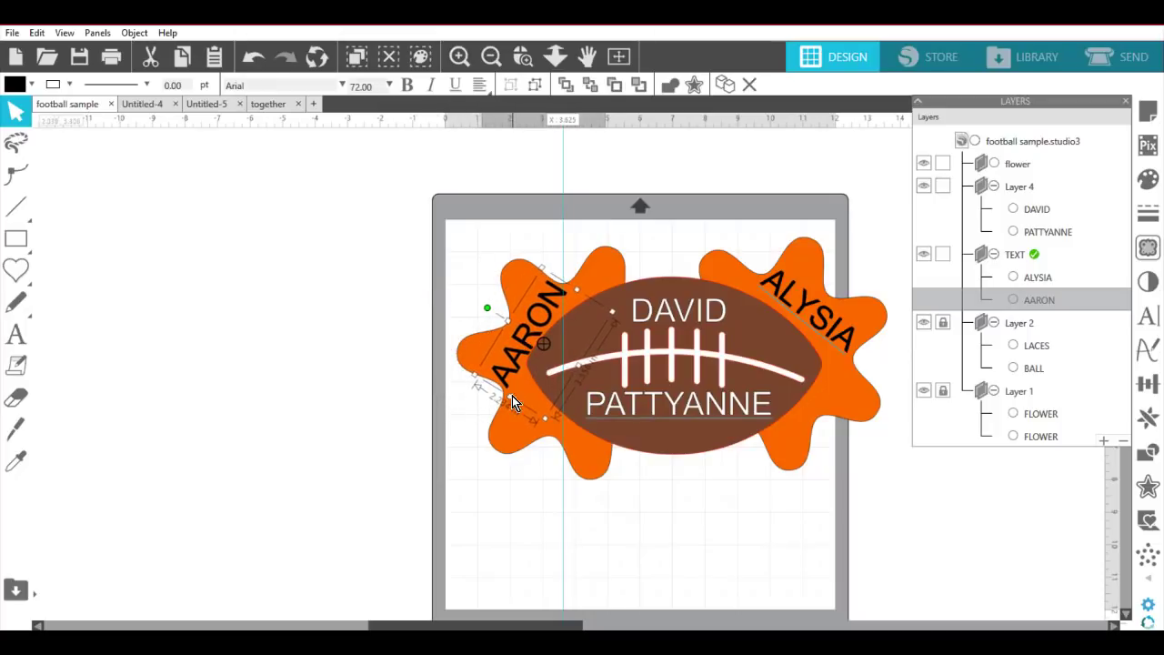
{"action": "left_click", "coordinate": [513, 397]}
{"action": "left_click", "coordinate": [506, 380]}
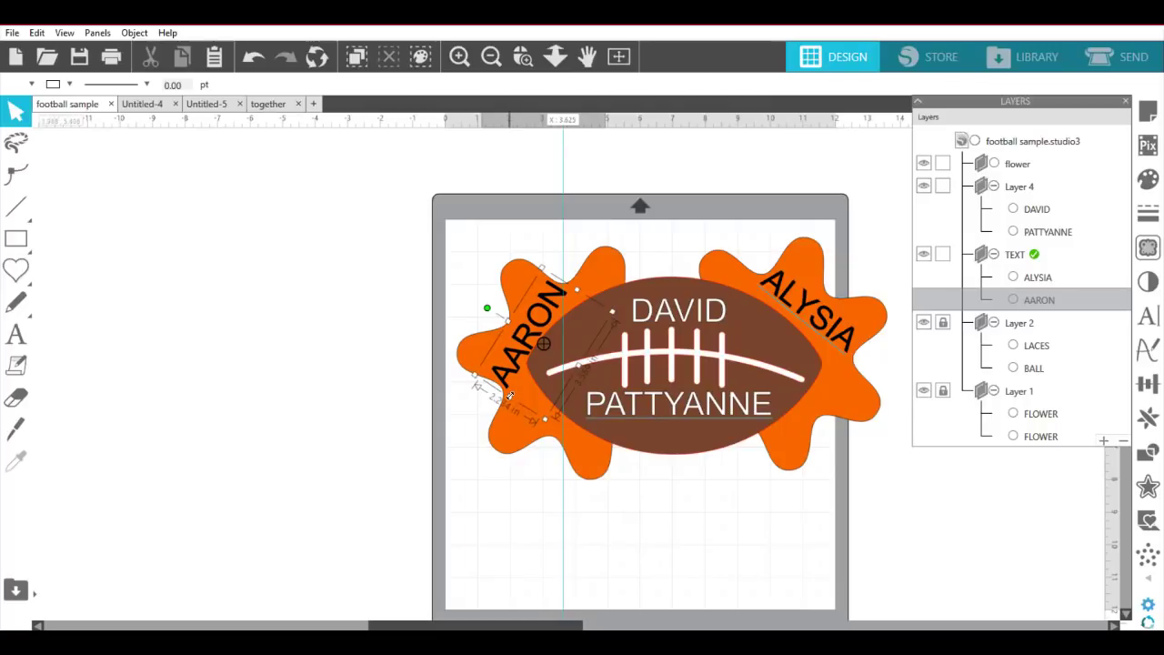
{"action": "left_click_drag", "start_coordinate": [509, 396], "coordinate": [526, 345]}
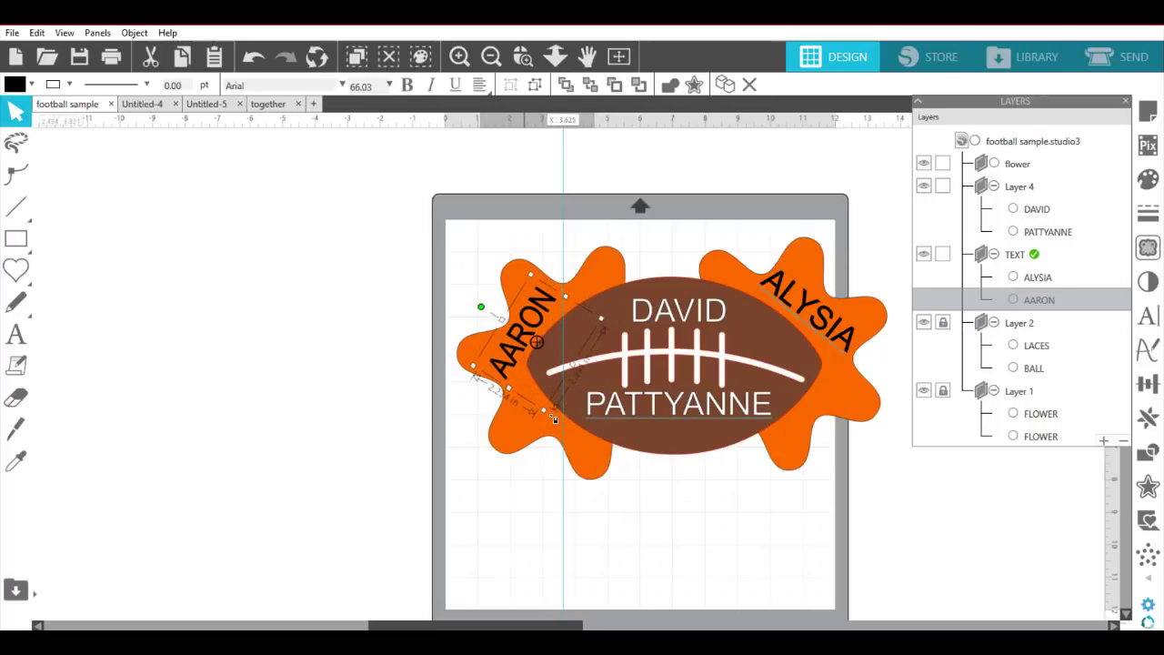
Shrink the black name on the copied flower to about 65.5 pt and nudge it slightly down and to the right.
{"action": "left_click", "coordinate": [850, 347]}
{"action": "left_click_drag", "start_coordinate": [846, 342], "coordinate": [823, 318]}
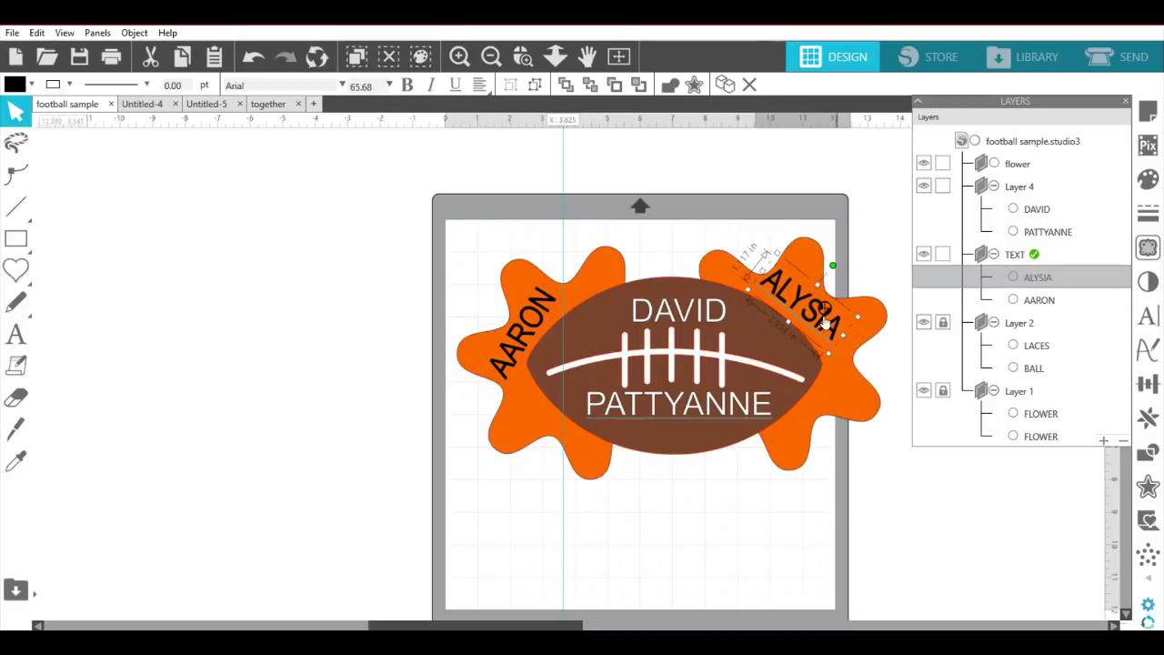
{"action": "key", "text": "Down"}
{"action": "key", "text": "Down"}
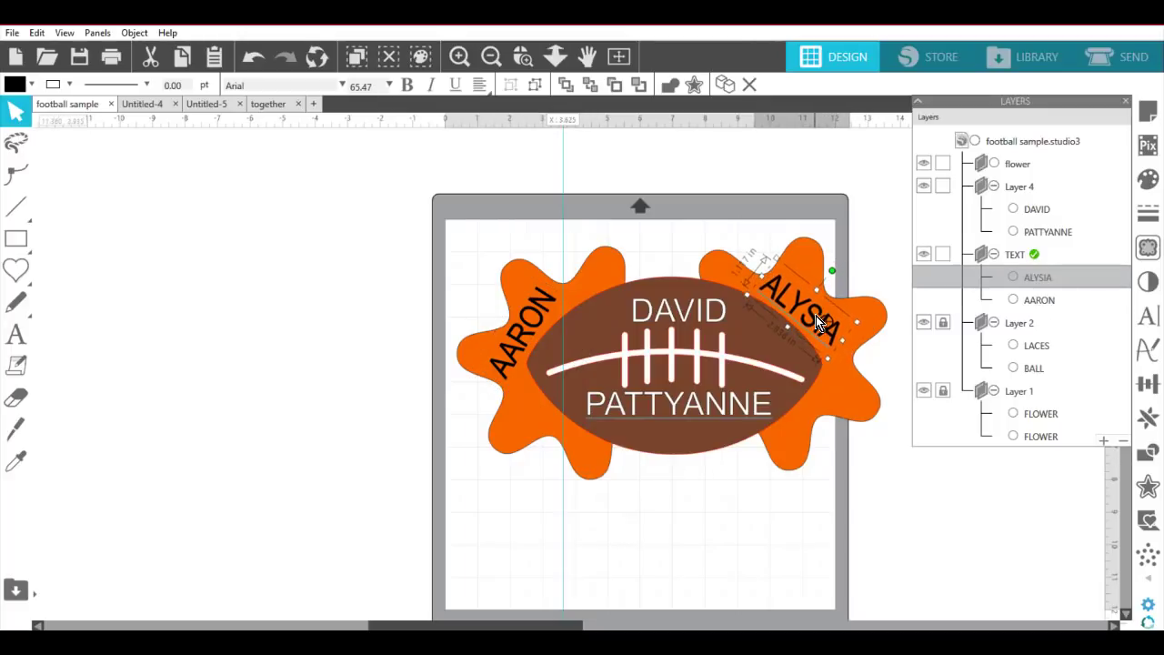
{"action": "key", "text": "Right"}
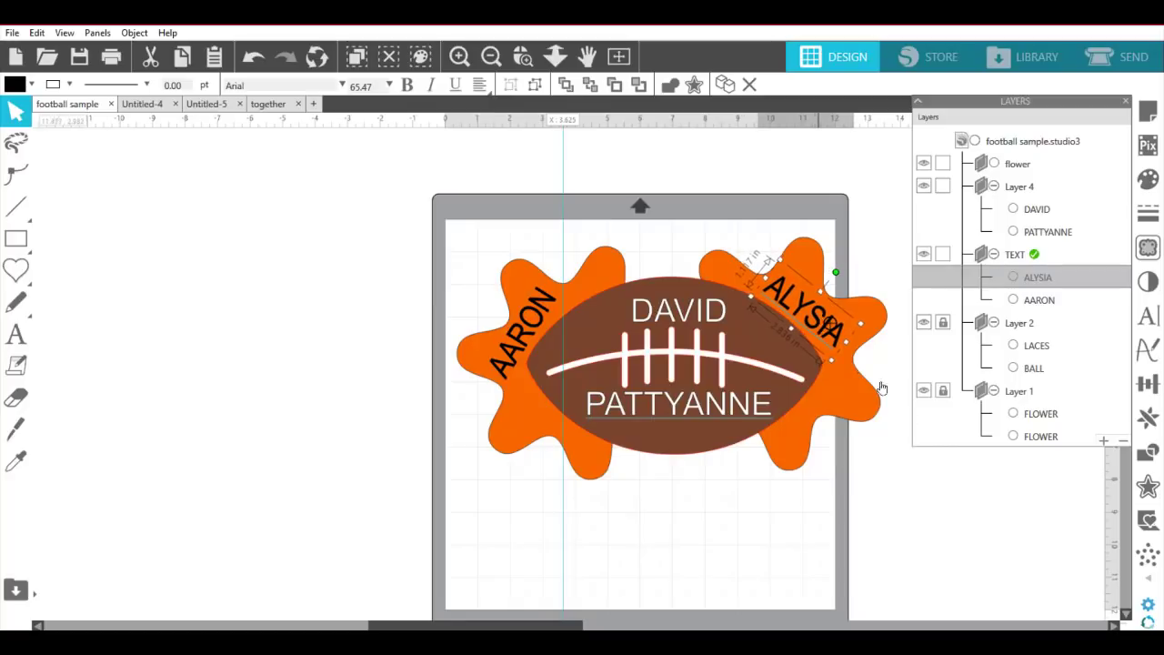
{"action": "left_click", "coordinate": [904, 489]}
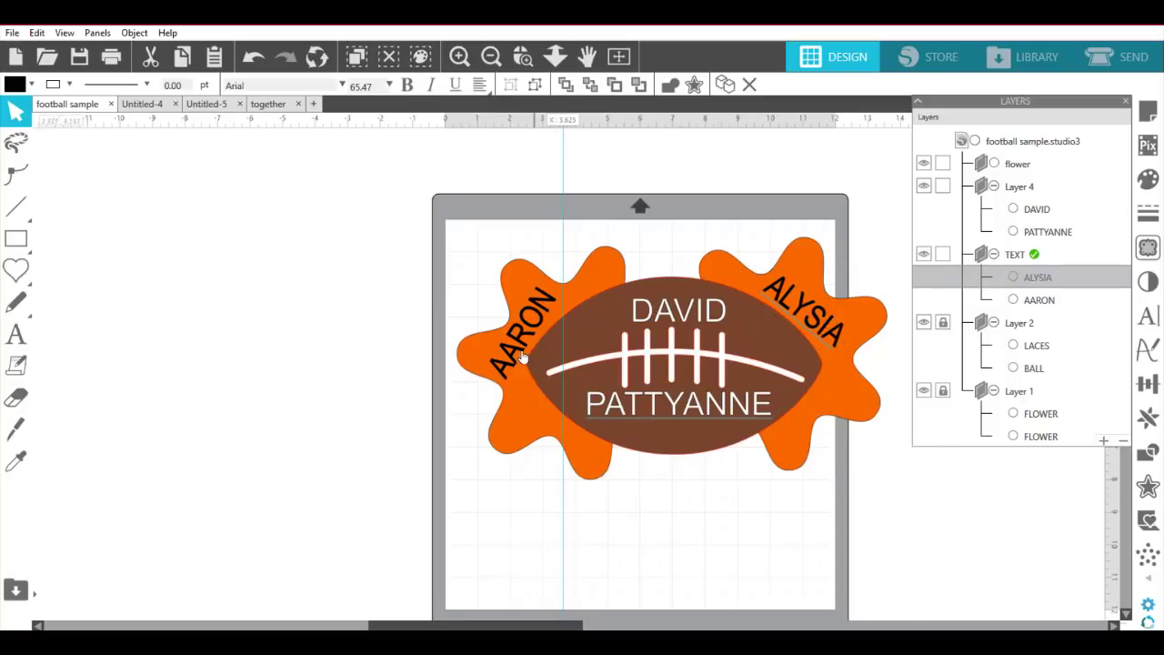
Nudge the black name on the original flower slightly and lock the TEXT layer.
{"action": "left_click_drag", "start_coordinate": [517, 345], "coordinate": [520, 342]}
{"action": "left_click", "coordinate": [809, 359]}
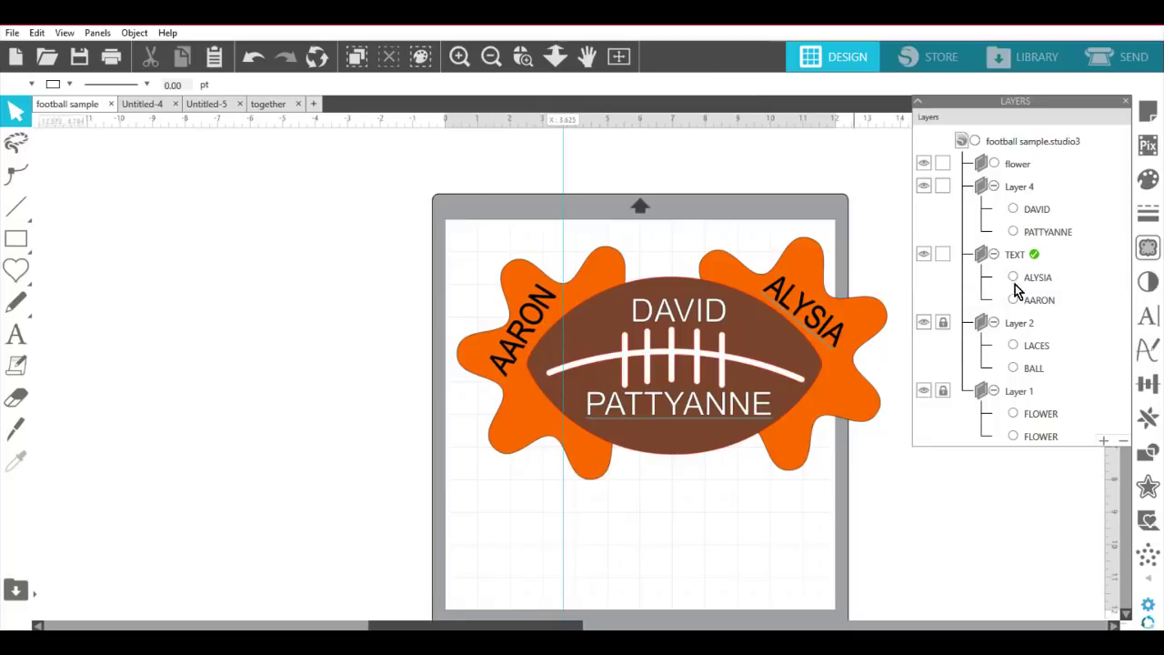
{"action": "left_click", "coordinate": [944, 254]}
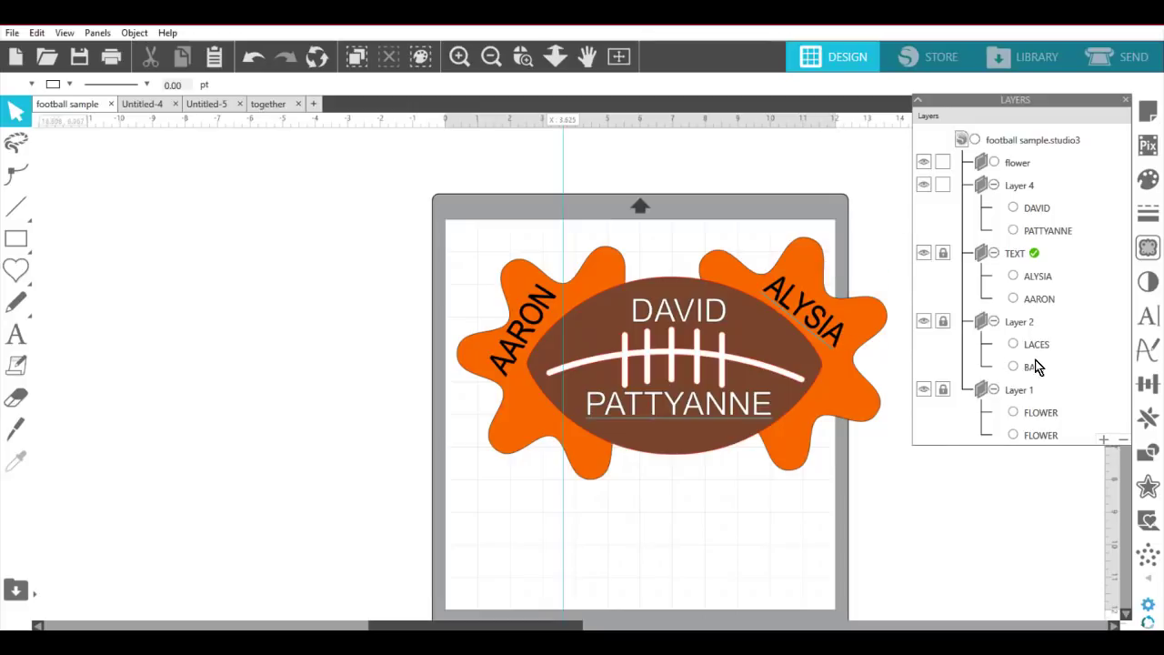
Unlock Layer 1 and move both flowers up and outward, with the copied one at about X 6.86 in, Y 0 in.
{"action": "left_click", "coordinate": [944, 390]}
{"action": "left_click", "coordinate": [814, 432]}
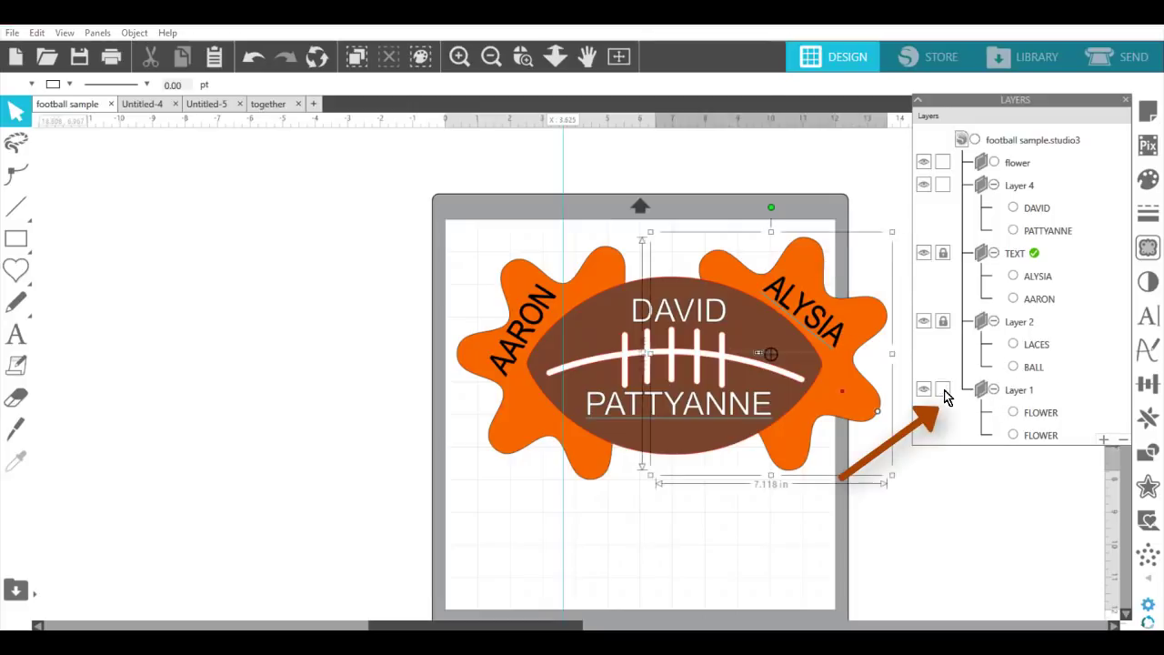
{"action": "left_click_drag", "start_coordinate": [812, 418], "coordinate": [835, 342]}
{"action": "left_click", "coordinate": [563, 413]}
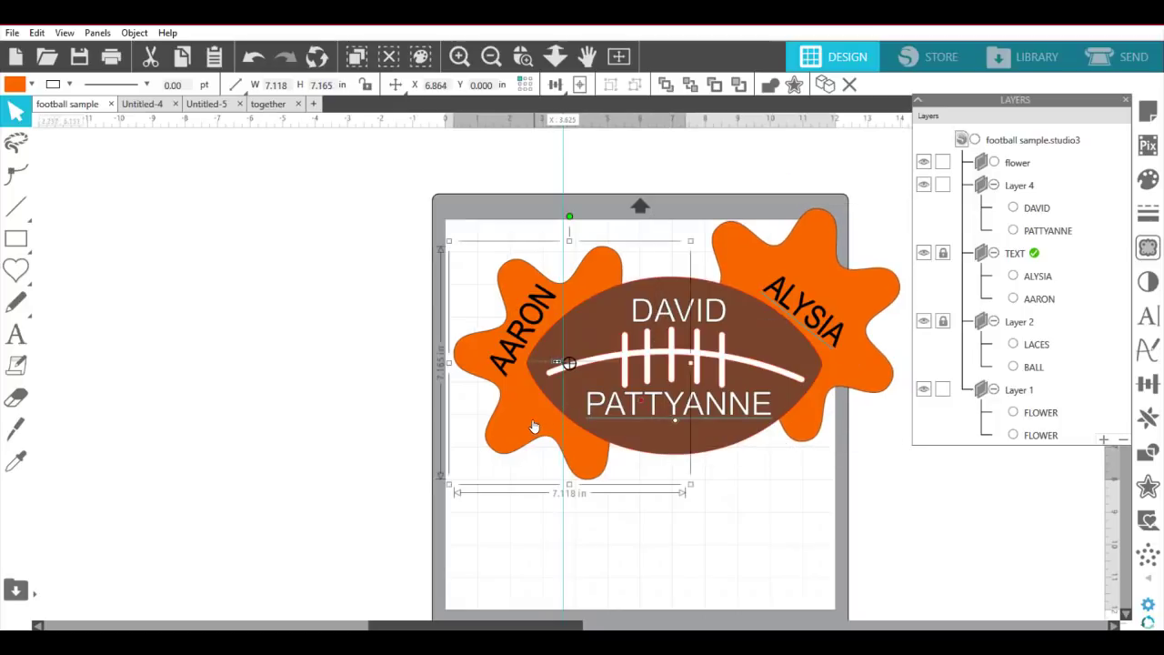
{"action": "left_click", "coordinate": [520, 503]}
{"action": "left_click_drag", "start_coordinate": [519, 453], "coordinate": [491, 432]}
Nudge the lower name on the football slightly and lock Layer 4, which holds both white names.
{"action": "left_click", "coordinate": [686, 417]}
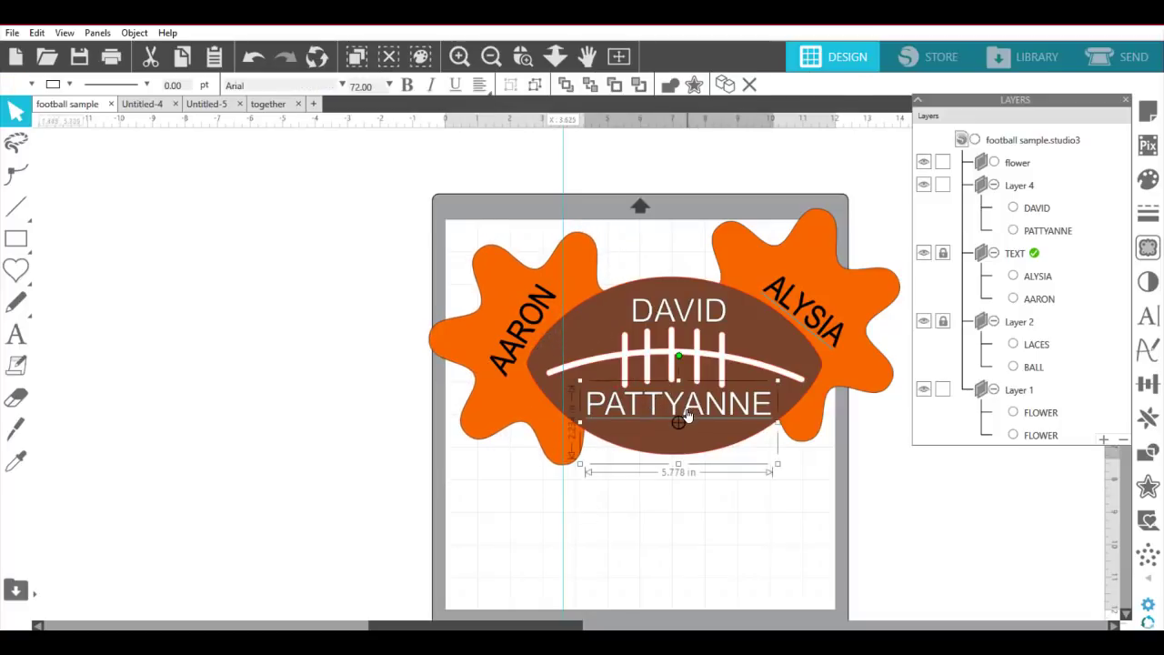
{"action": "key", "text": "Right"}
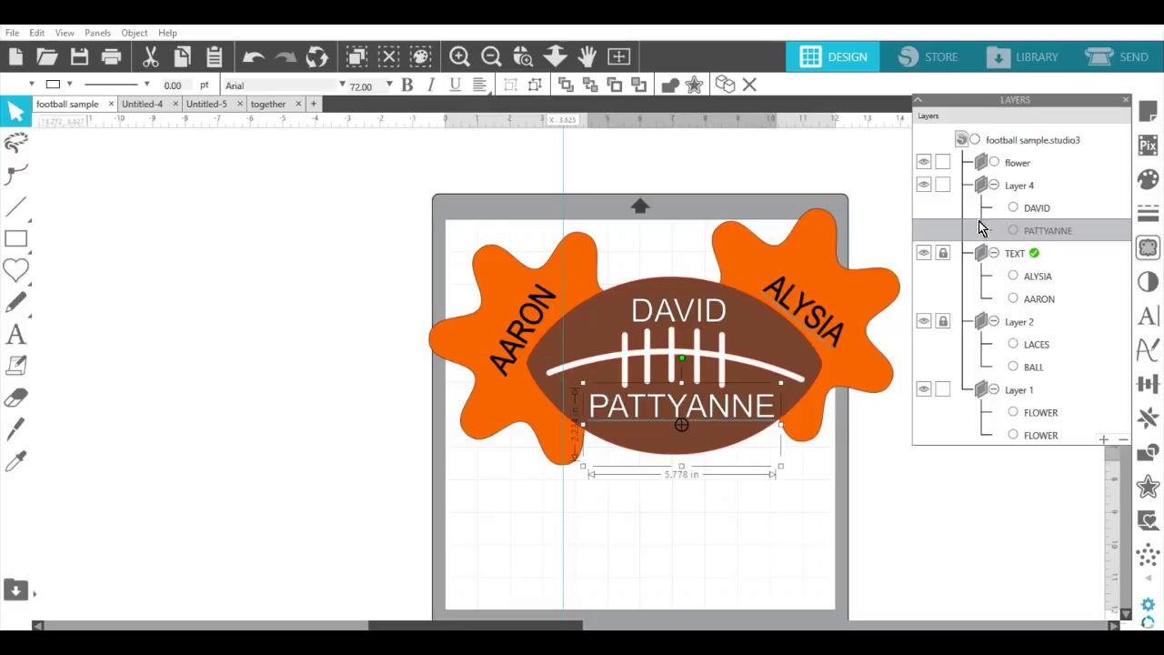
{"action": "left_click", "coordinate": [943, 186]}
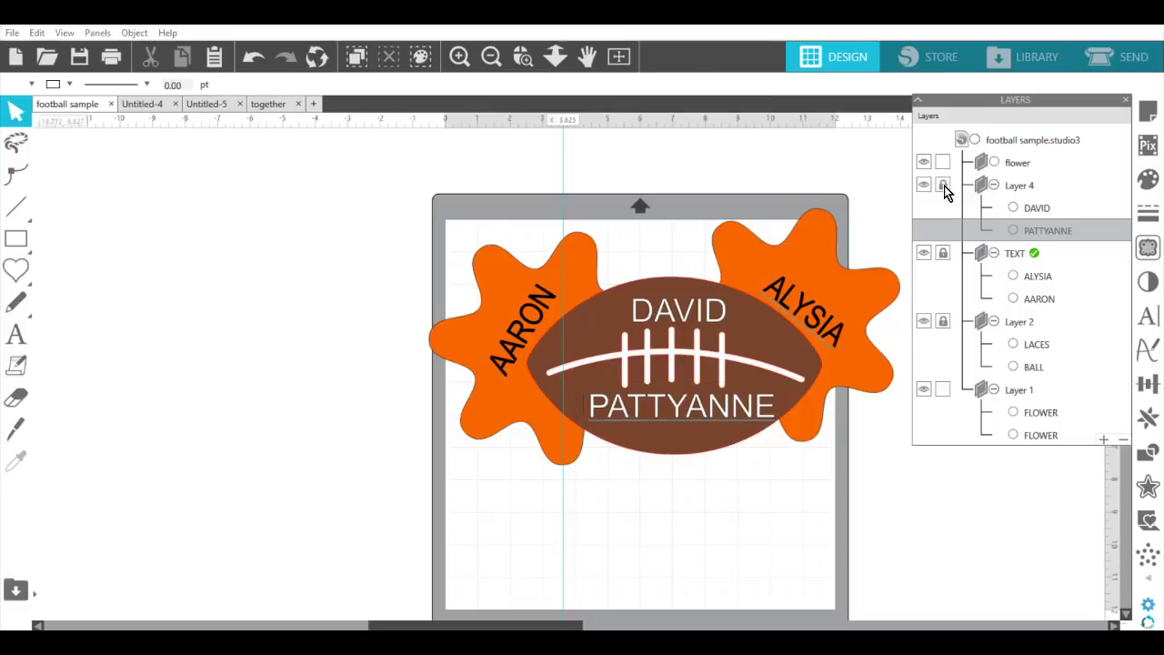
{"action": "left_click", "coordinate": [708, 411]}
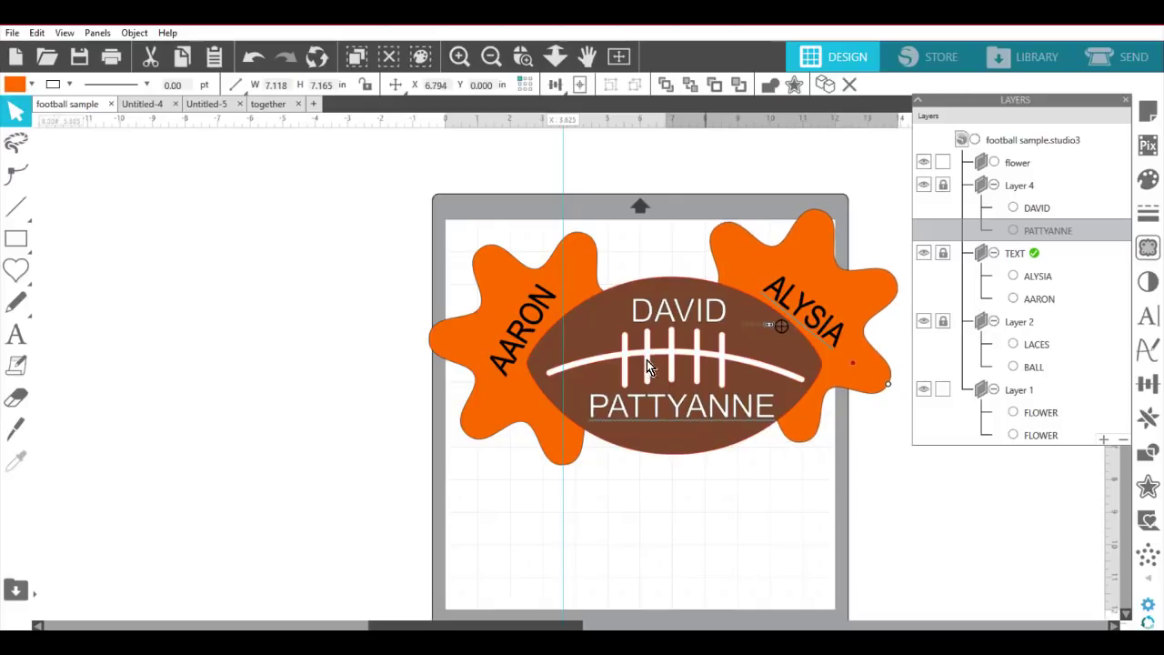
Nudge the flower on the football's left side slightly up to about Y 0.29 in and lock Layer 1.
{"action": "left_click_drag", "start_coordinate": [648, 318], "coordinate": [648, 311]}
{"action": "left_click_drag", "start_coordinate": [650, 313], "coordinate": [648, 309]}
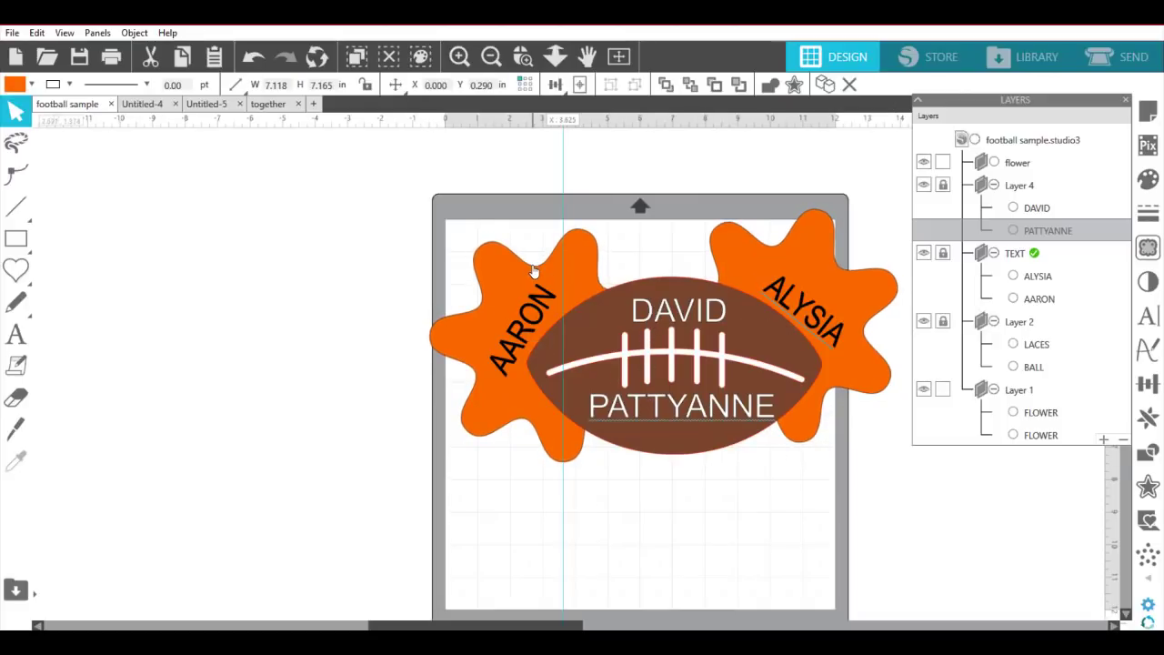
{"action": "left_click", "coordinate": [967, 402]}
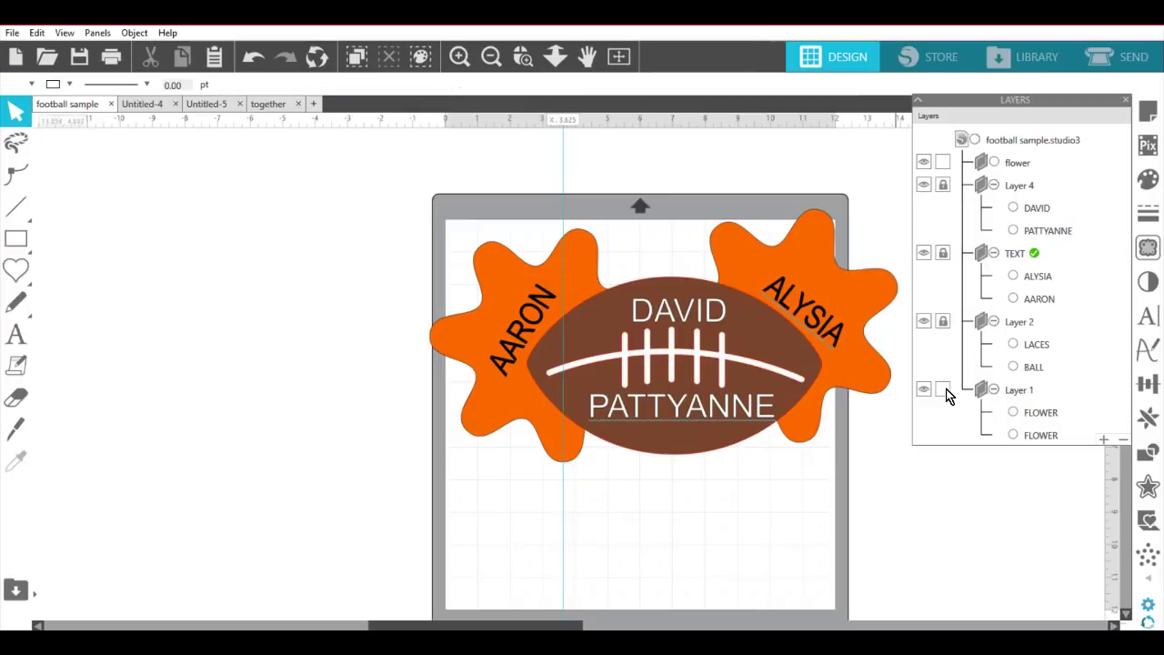
{"action": "left_click", "coordinate": [943, 390]}
Add a new layer to the football sample, unlock Layer 4 and move the upper white name into the new layer.
{"action": "right_click", "coordinate": [1039, 139]}
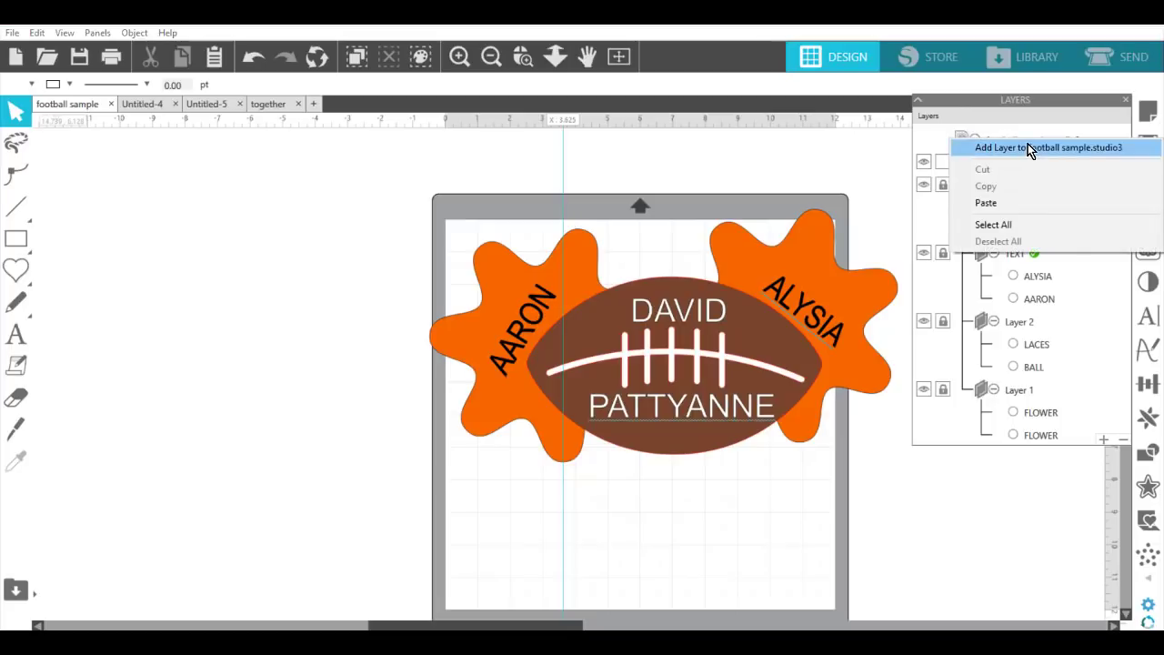
{"action": "left_click", "coordinate": [1027, 148]}
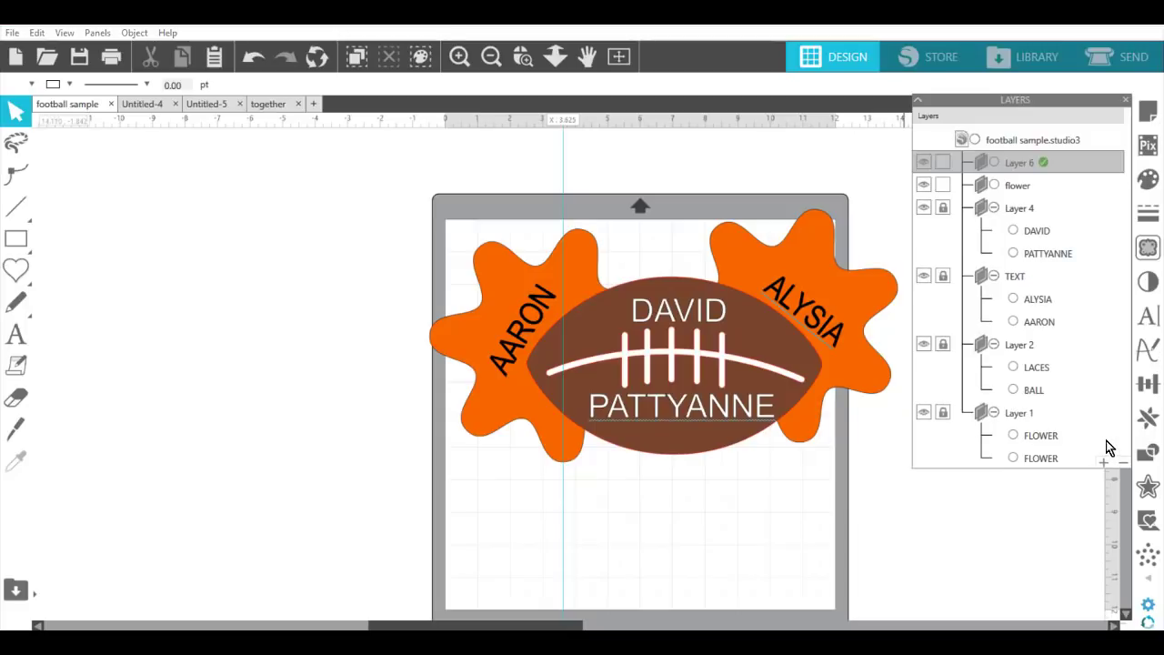
{"action": "left_click", "coordinate": [1034, 236]}
{"action": "mouse_move", "coordinate": [1032, 232]}
{"action": "left_mouse_down"}
{"action": "mouse_move", "coordinate": [1018, 204]}
{"action": "mouse_move", "coordinate": [1029, 249]}
{"action": "left_mouse_up"}
{"action": "left_click_drag", "start_coordinate": [939, 249], "coordinate": [943, 257]}
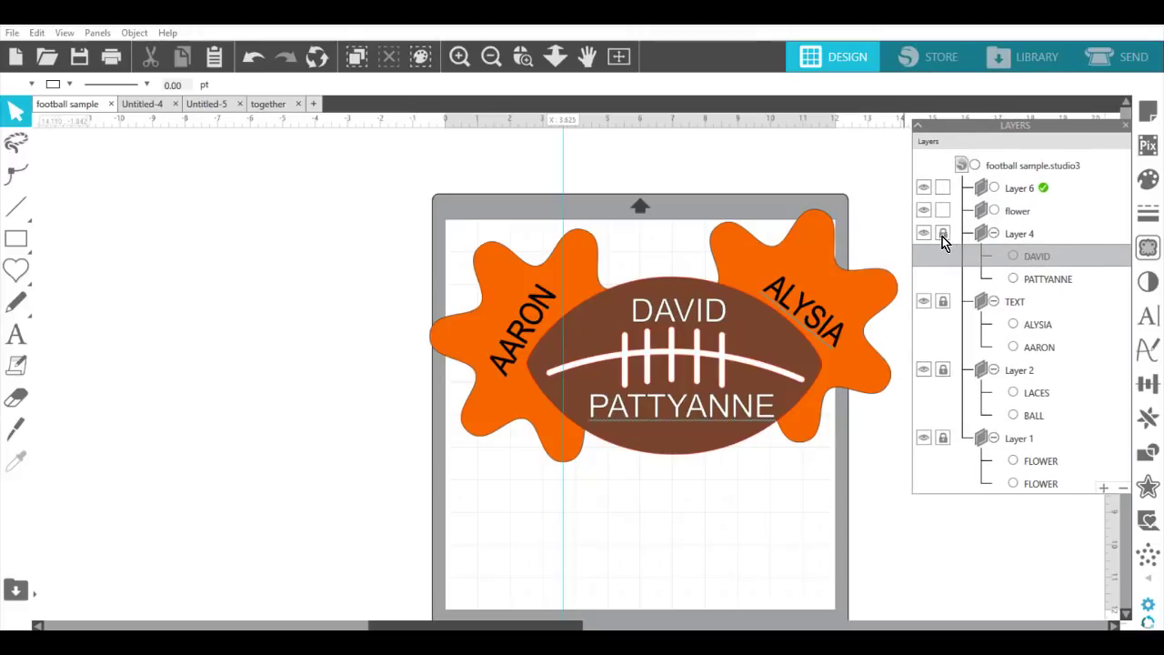
{"action": "left_click", "coordinate": [942, 236]}
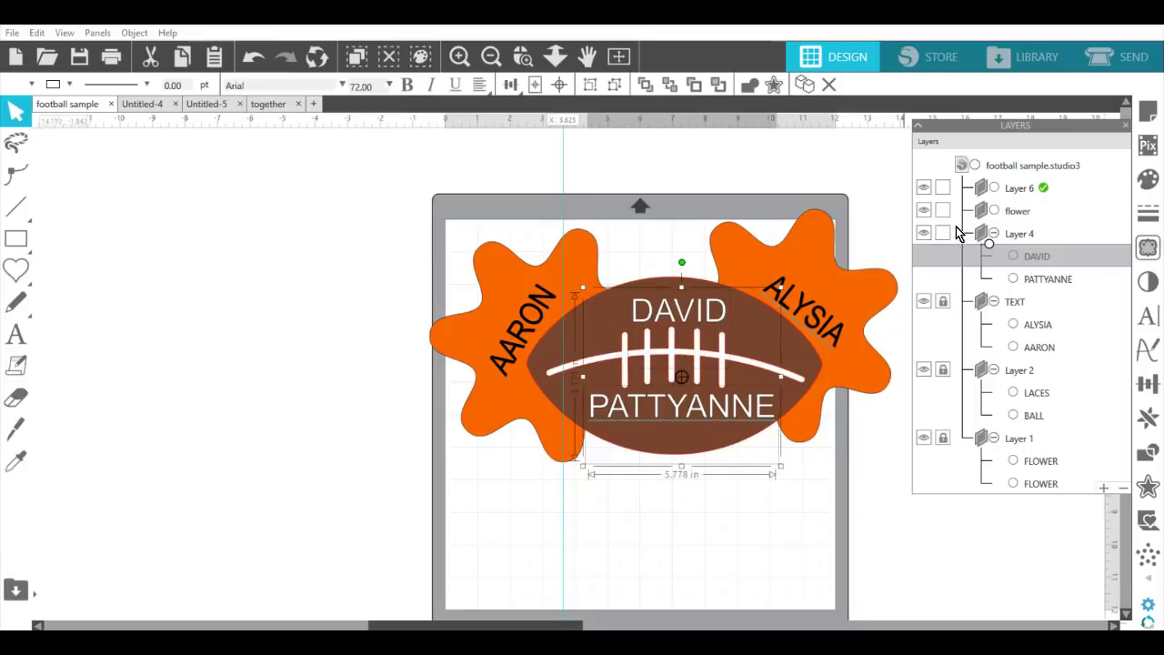
{"action": "left_click_drag", "start_coordinate": [956, 227], "coordinate": [965, 196]}
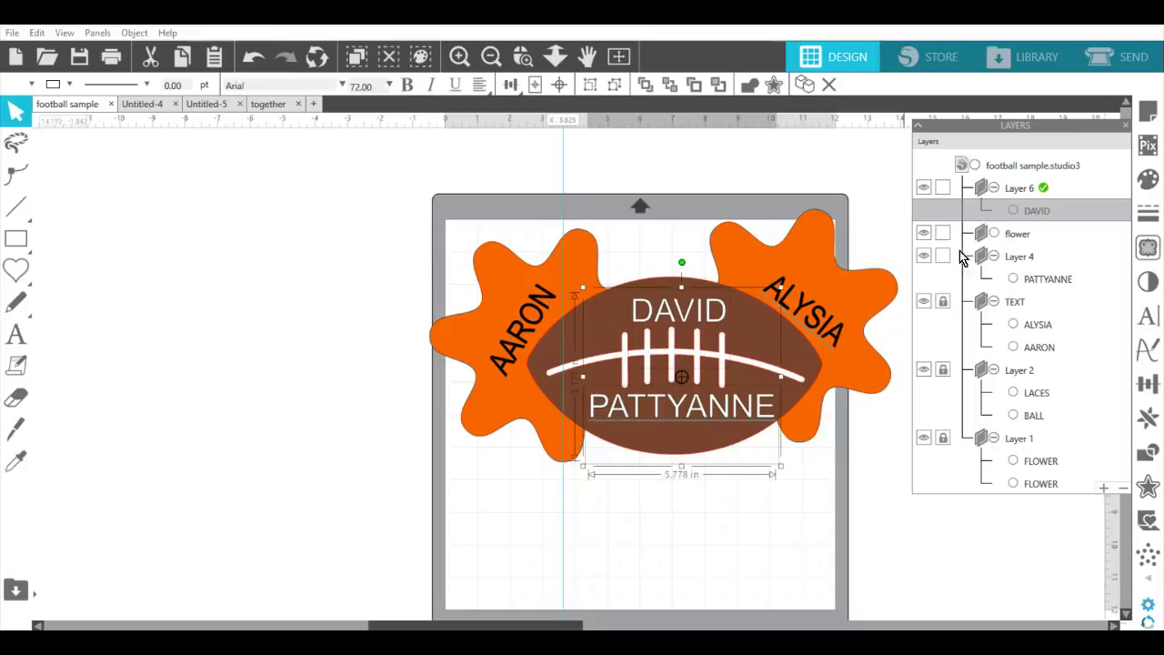
Nudge the lower white name on the football slightly down and lock Layer 4.
{"action": "left_click", "coordinate": [879, 539]}
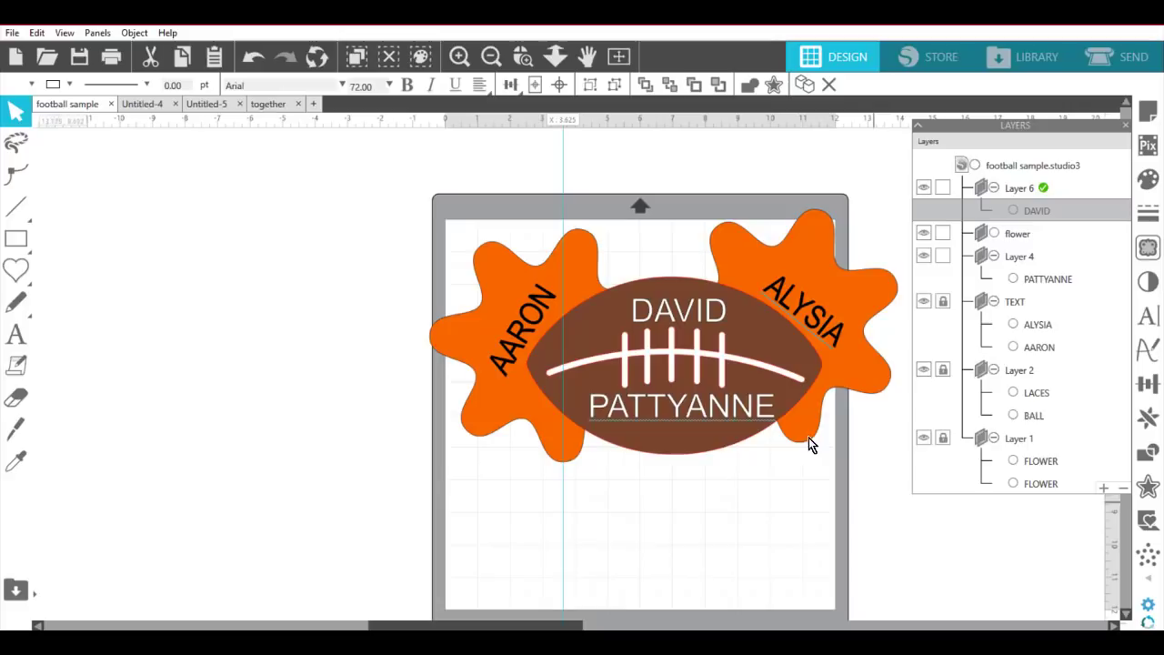
{"action": "left_click", "coordinate": [681, 421]}
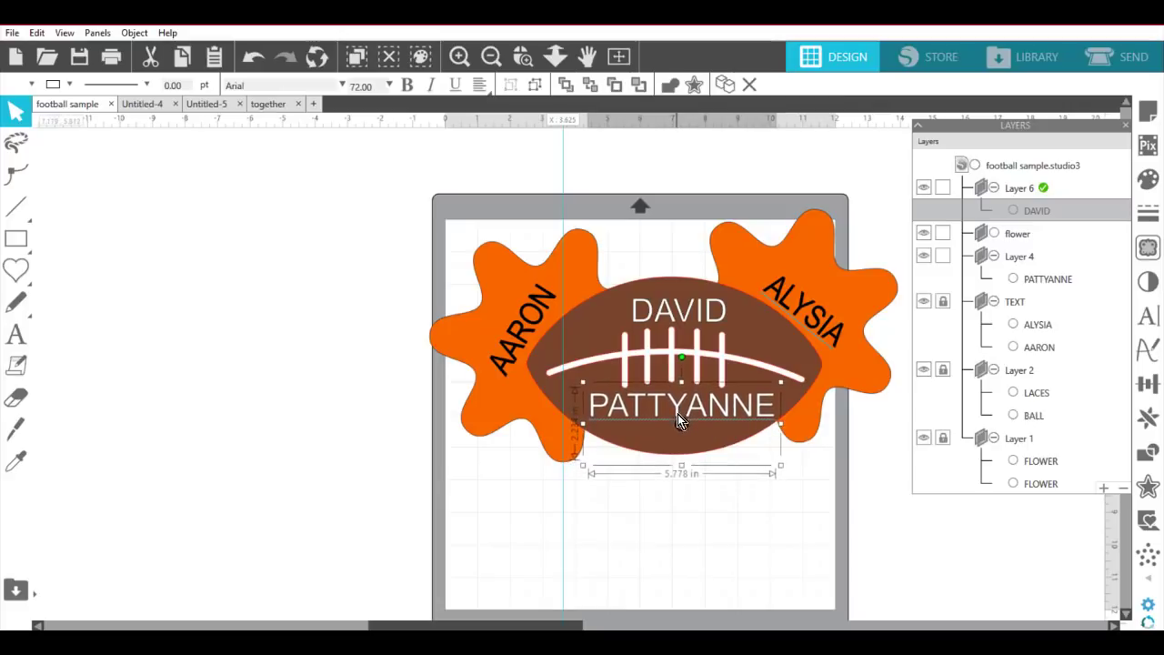
{"action": "key", "text": "Down"}
{"action": "key", "text": "Down"}
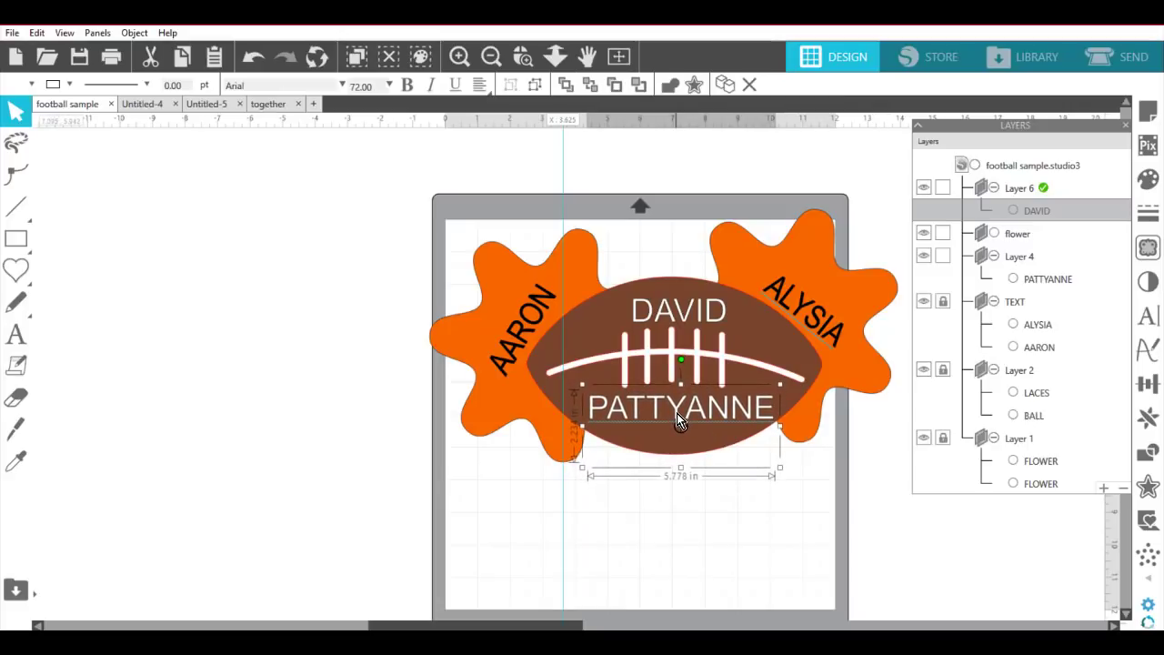
{"action": "left_click", "coordinate": [942, 255]}
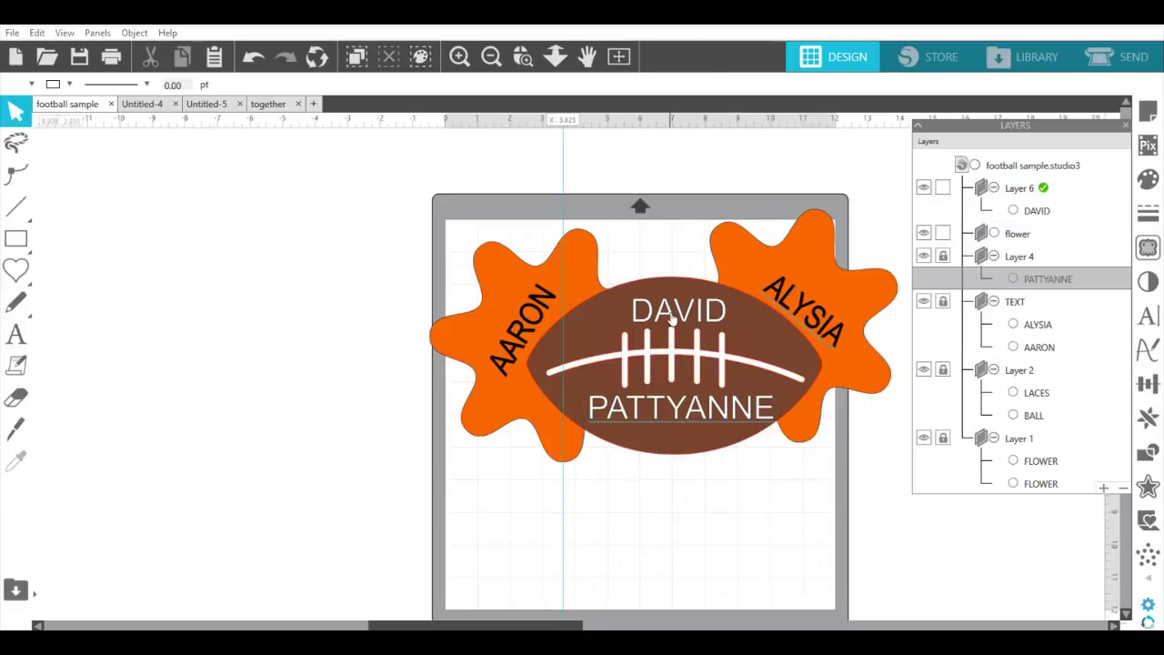
Move the upper white name on the football slightly up and to the left, and lock Layer 6.
{"action": "left_click_drag", "start_coordinate": [669, 313], "coordinate": [665, 308]}
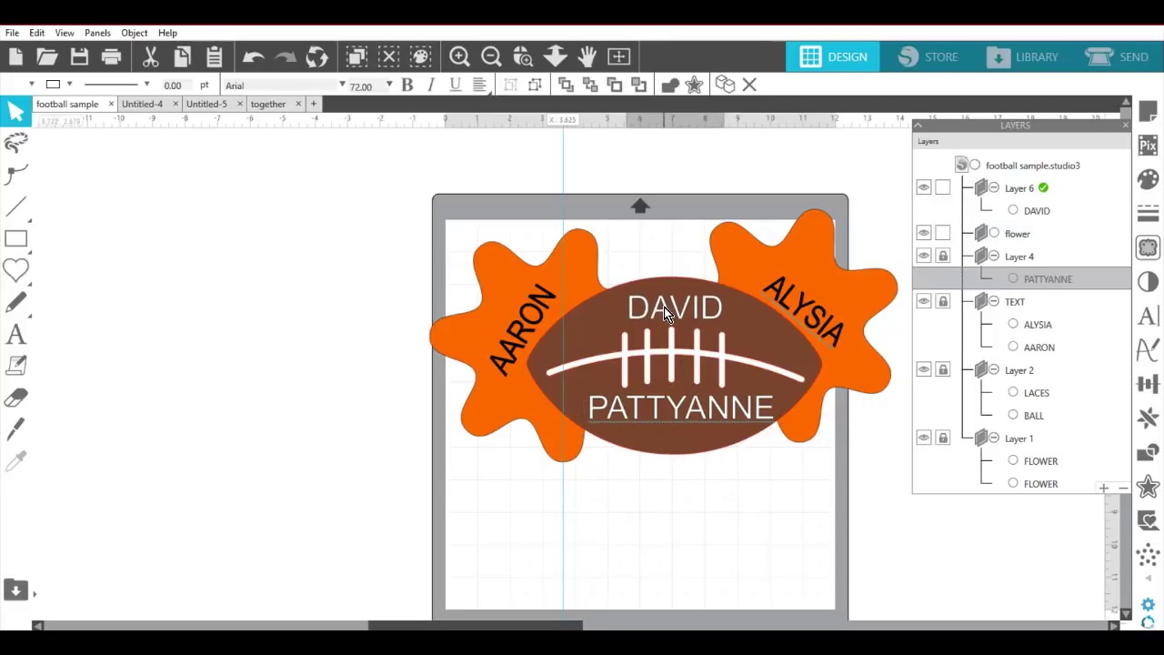
{"action": "left_click", "coordinate": [944, 235]}
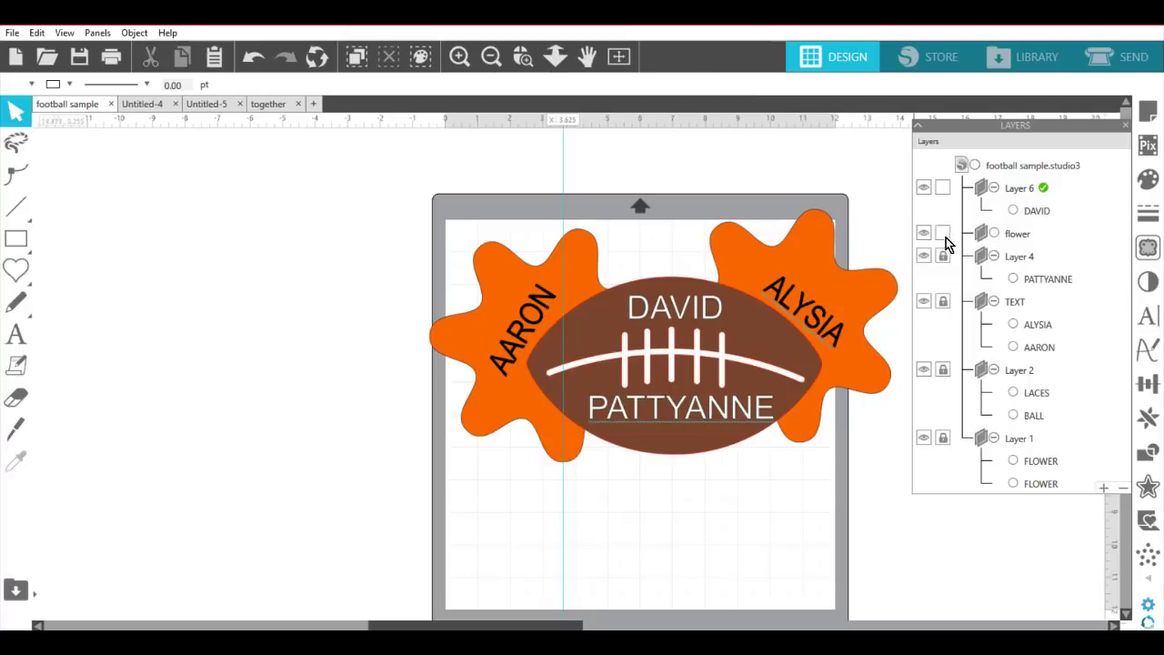
{"action": "left_click", "coordinate": [945, 188]}
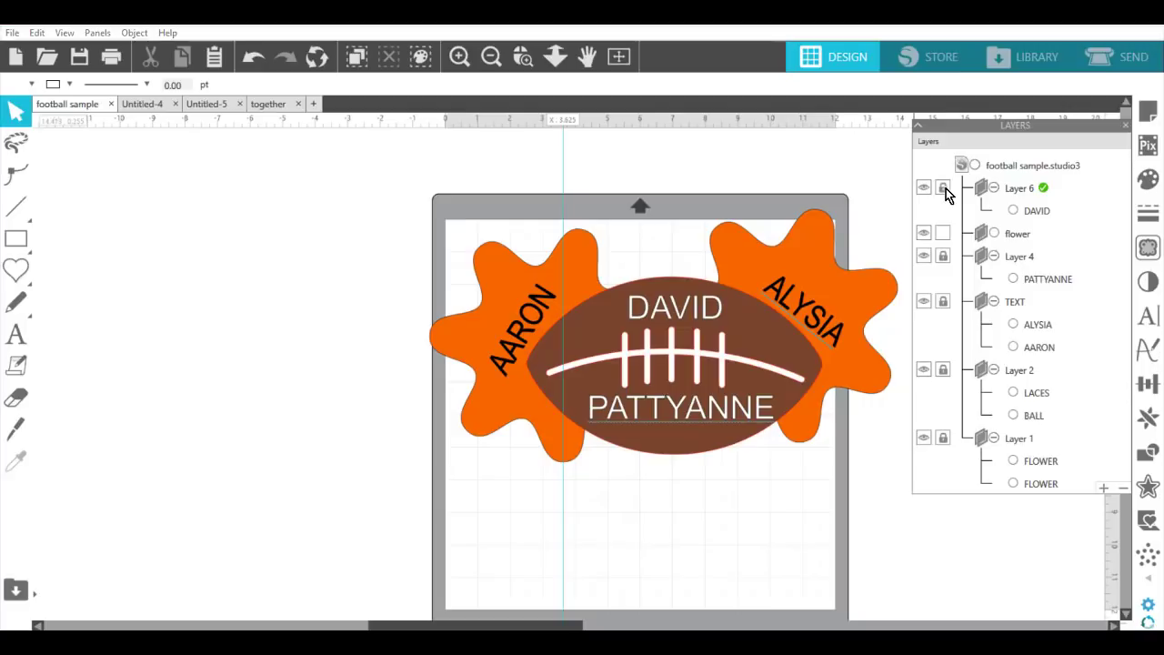
Hide the empty flower layer and toggle the visibility of Layer 4 and the TEXT layer.
{"action": "left_click", "coordinate": [924, 234]}
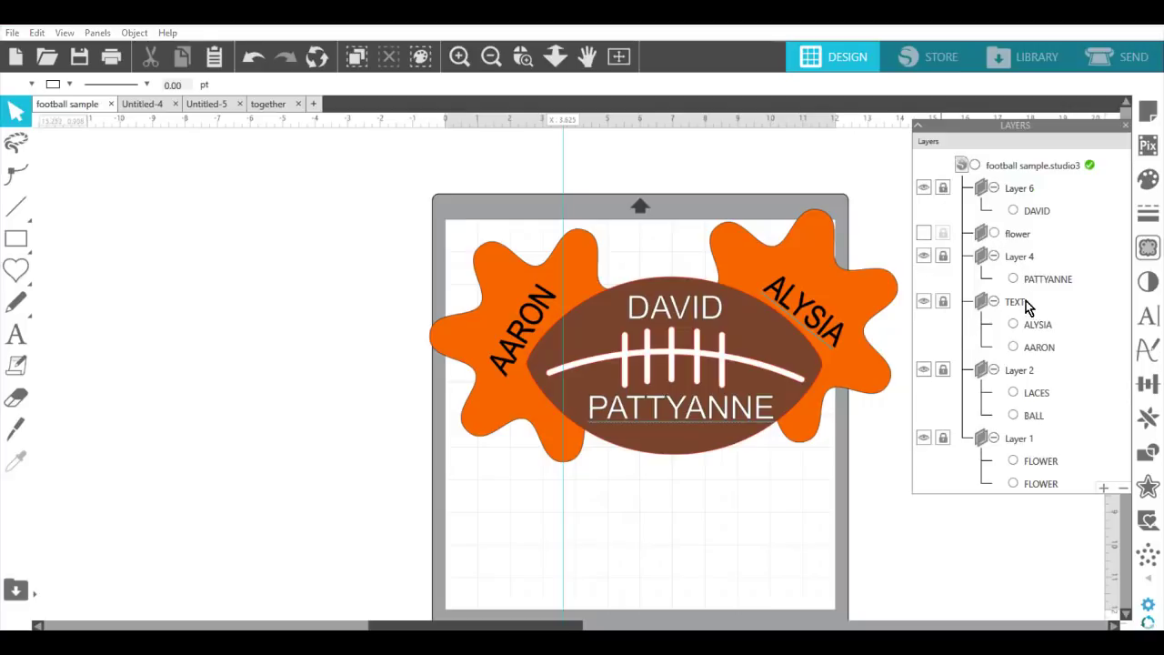
{"action": "left_click", "coordinate": [924, 256]}
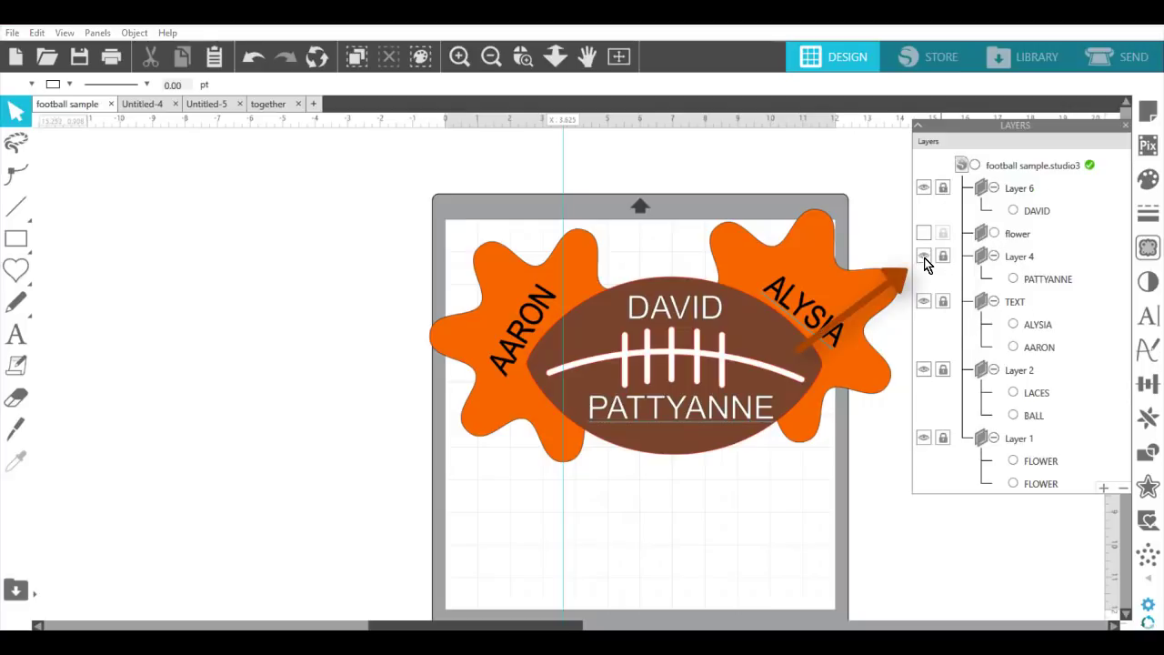
{"action": "left_click", "coordinate": [923, 301]}
{"action": "left_click", "coordinate": [923, 302]}
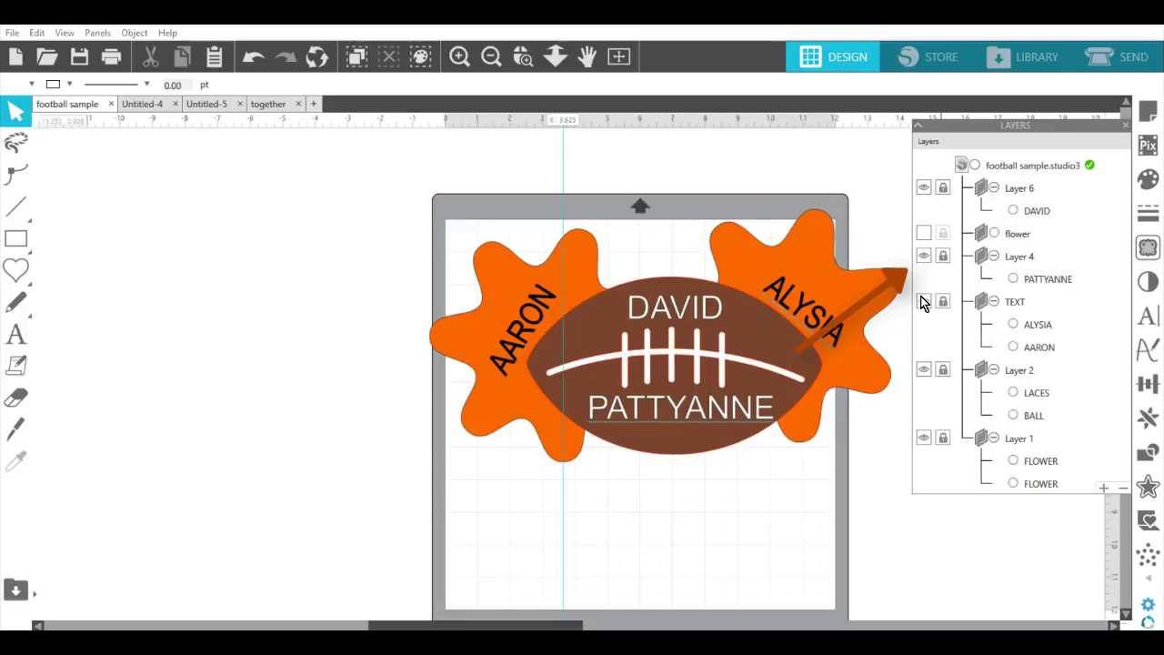